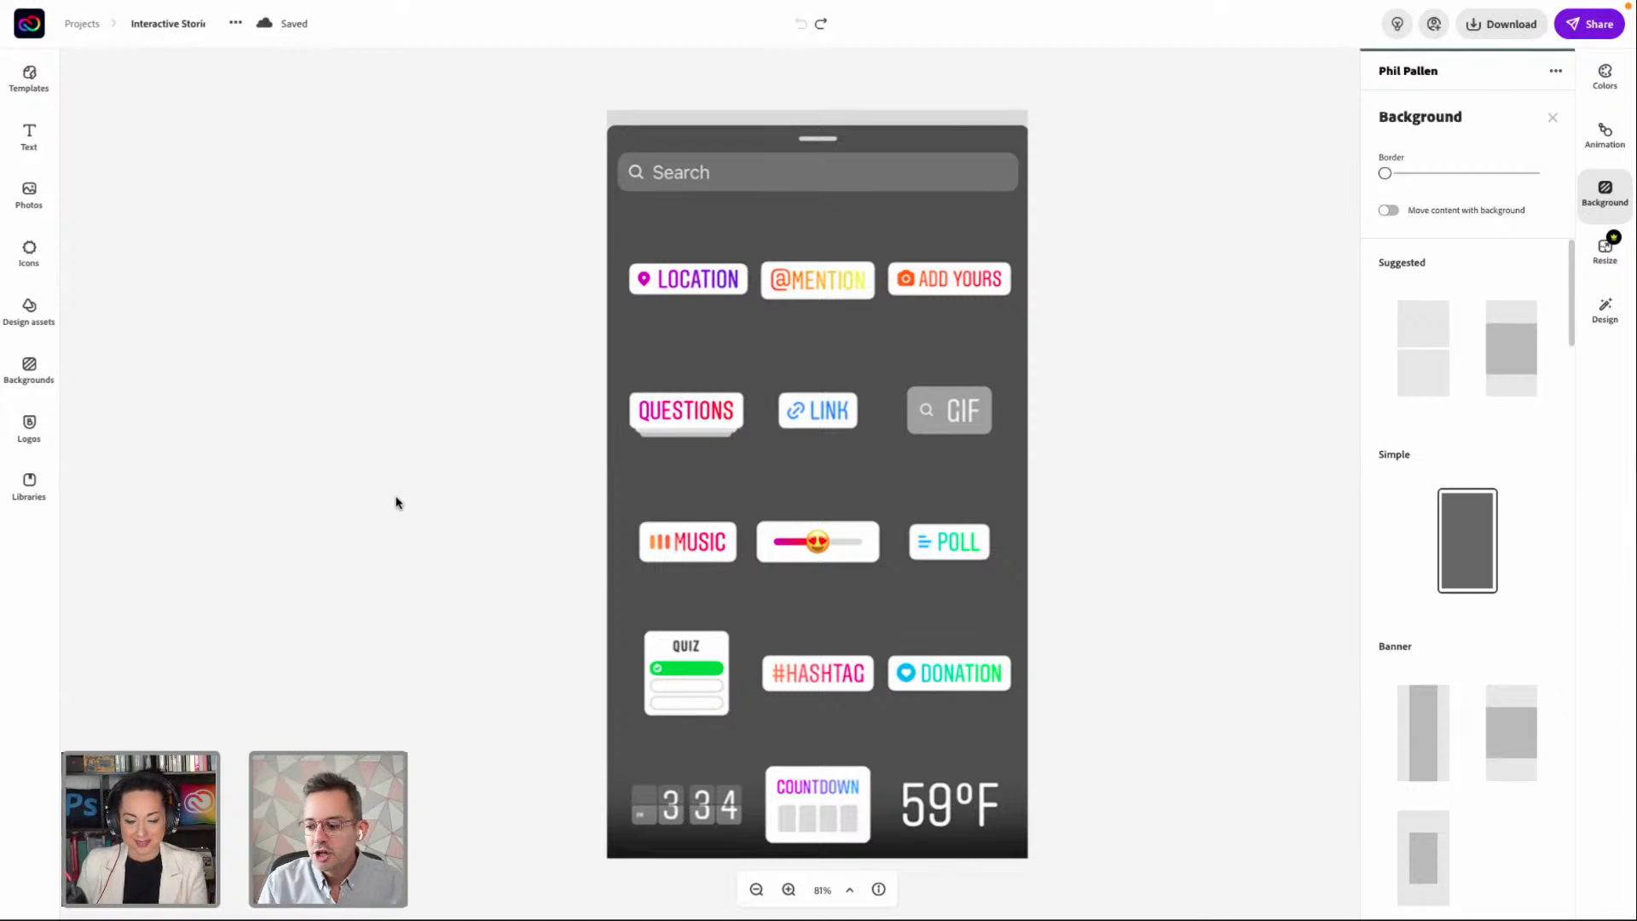
Delete the sticker-menu screenshot that covers the story canvas
{"action": "left_click", "coordinate": [742, 394]}
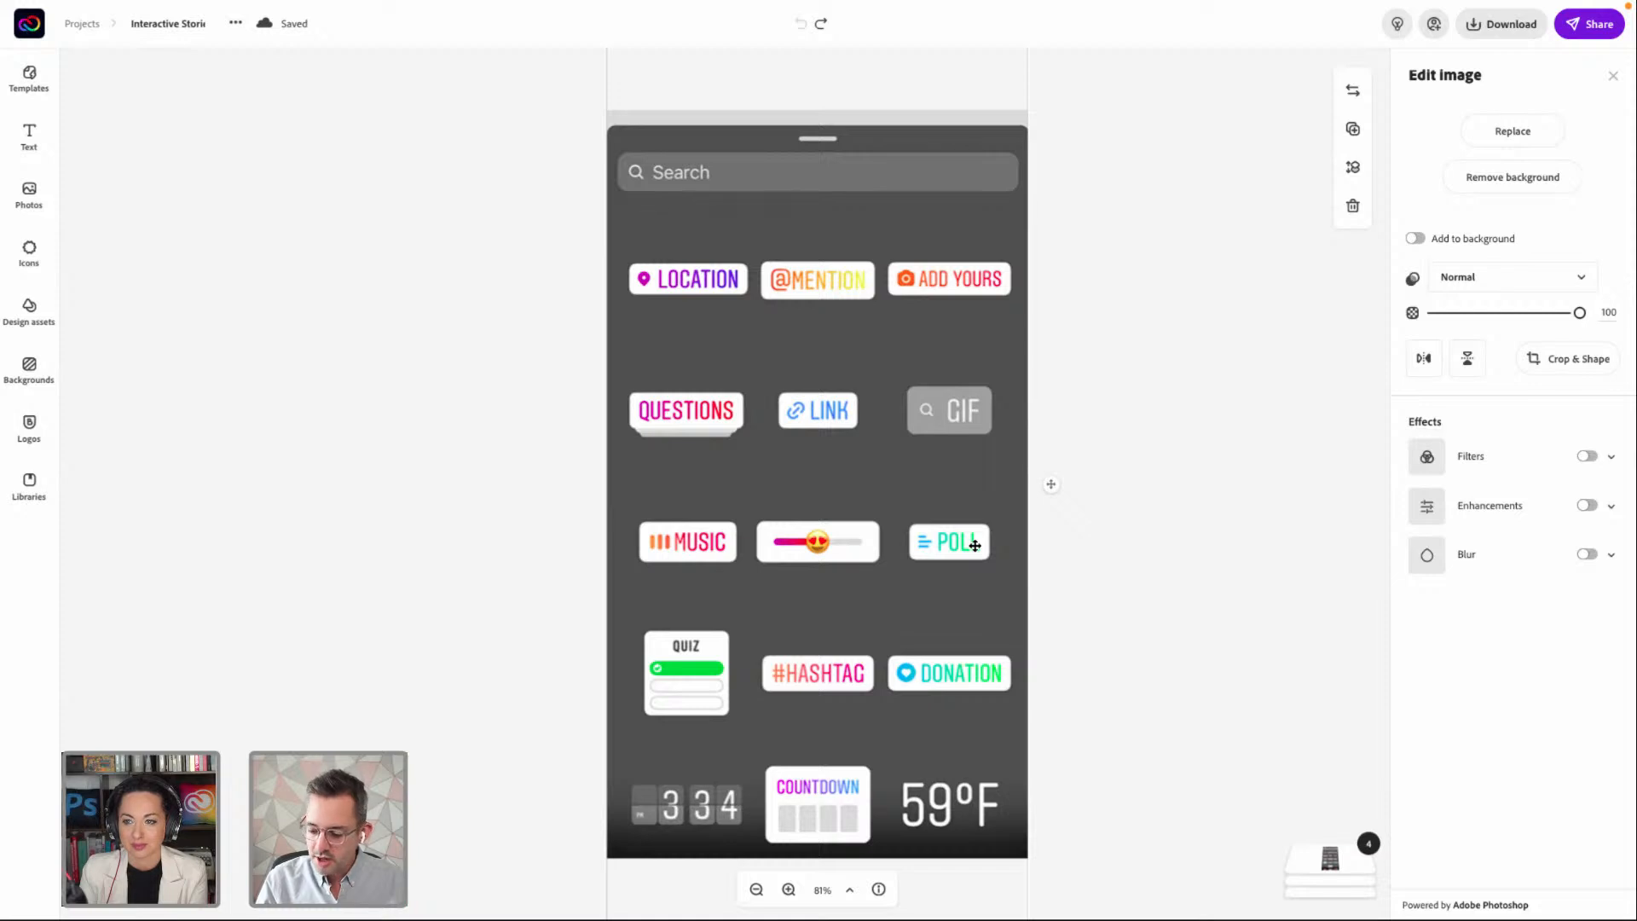
{"action": "key", "text": "Delete"}
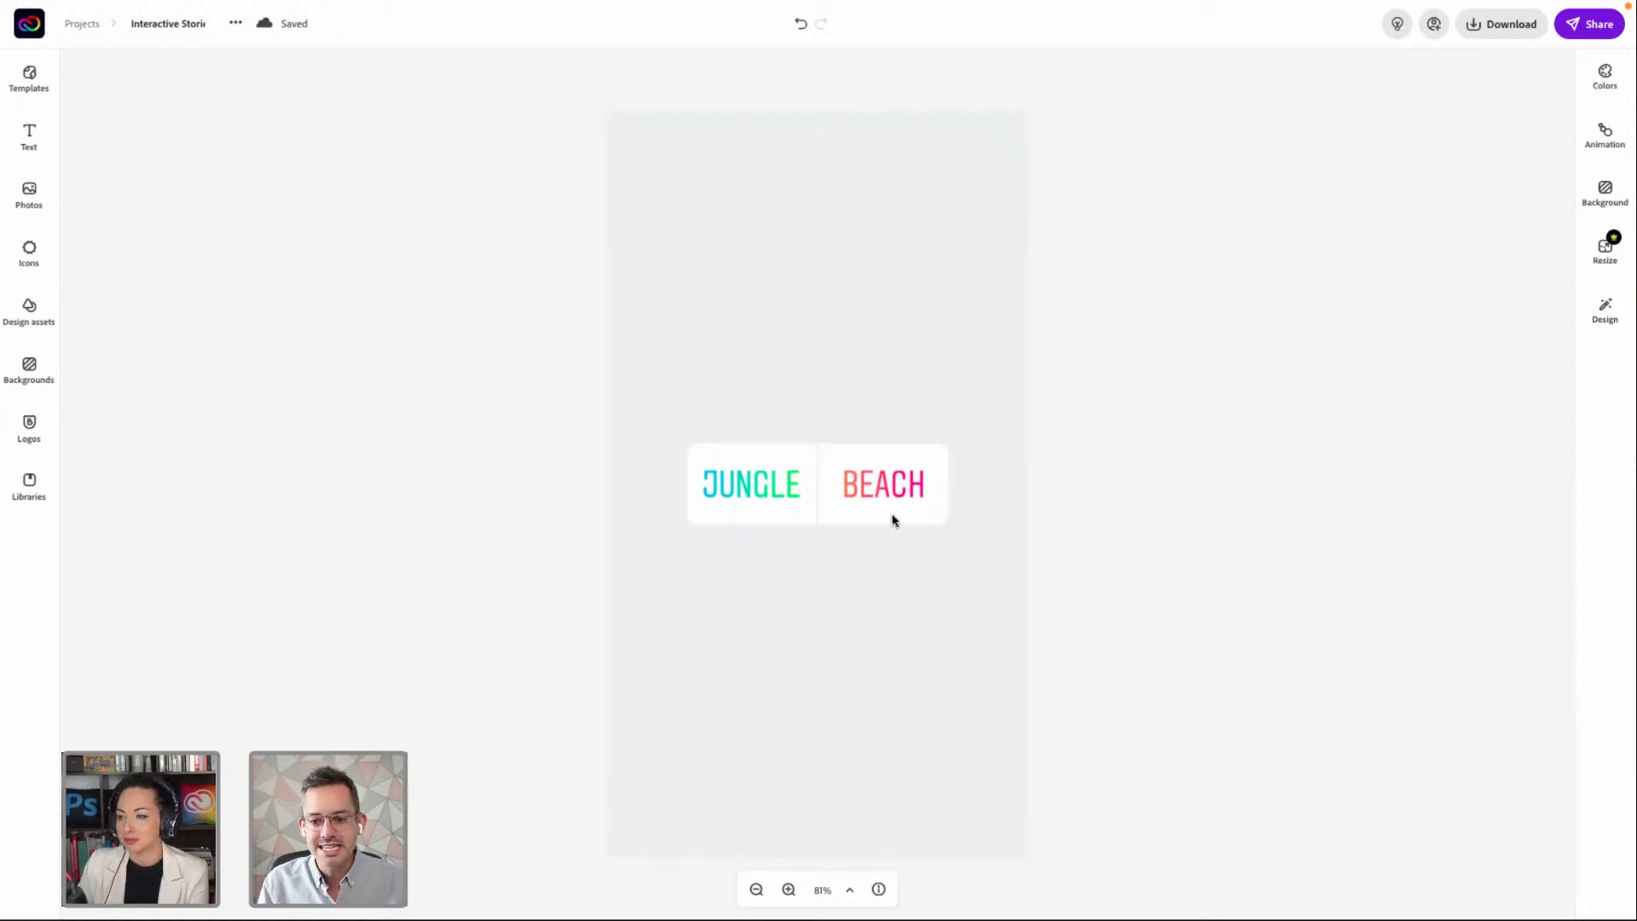
{"action": "left_click", "coordinate": [772, 489]}
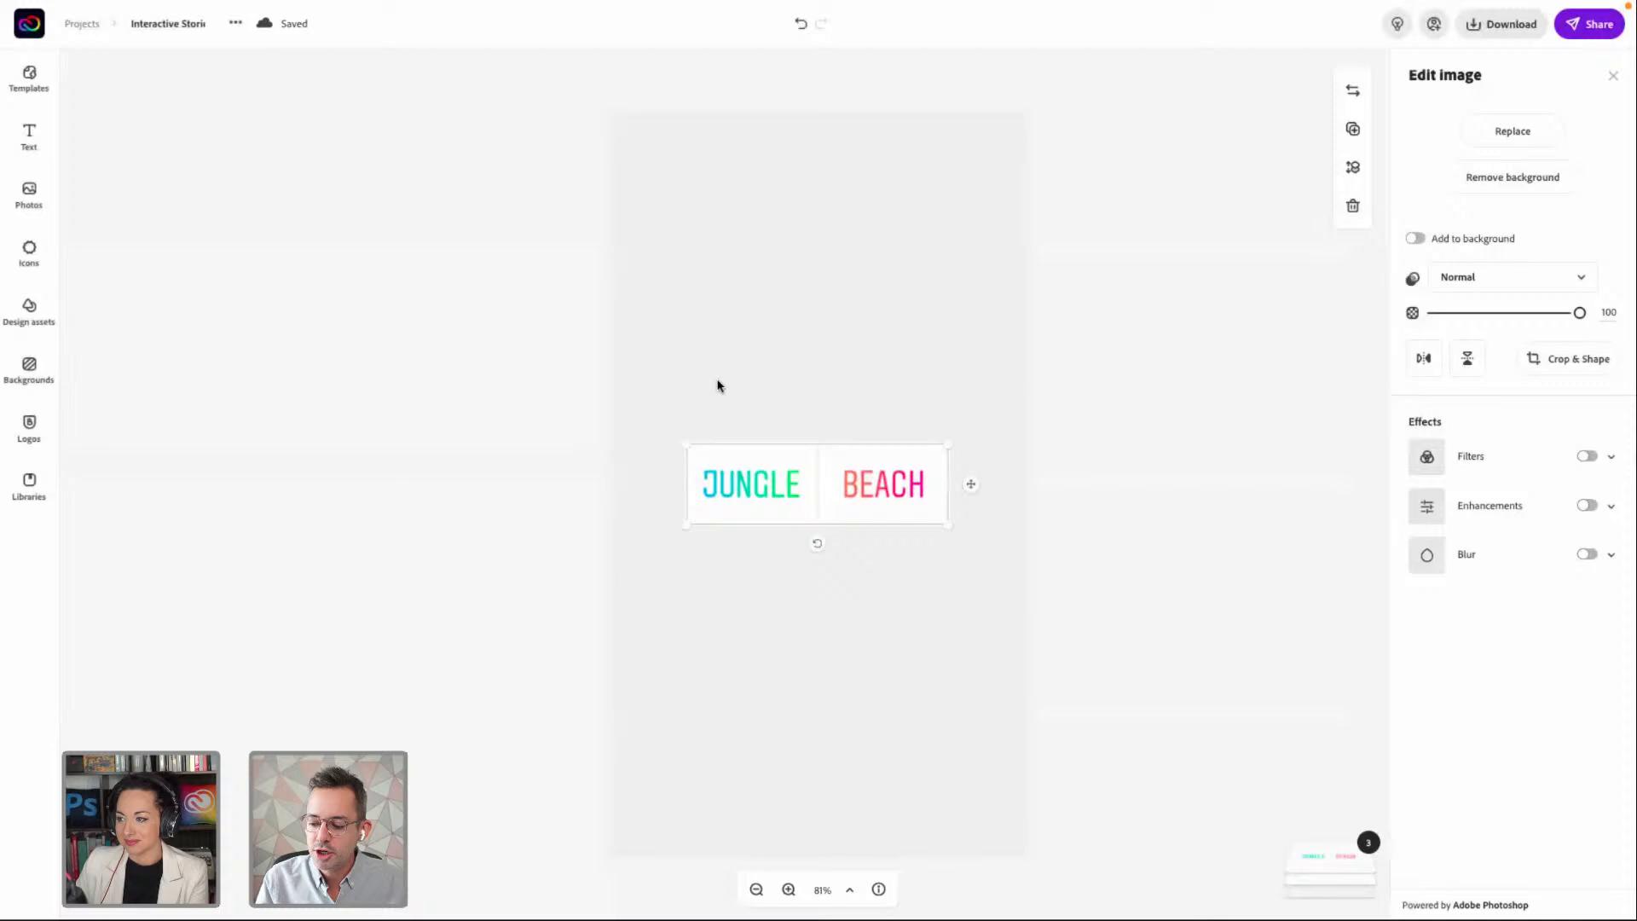
{"action": "left_click", "coordinate": [480, 518]}
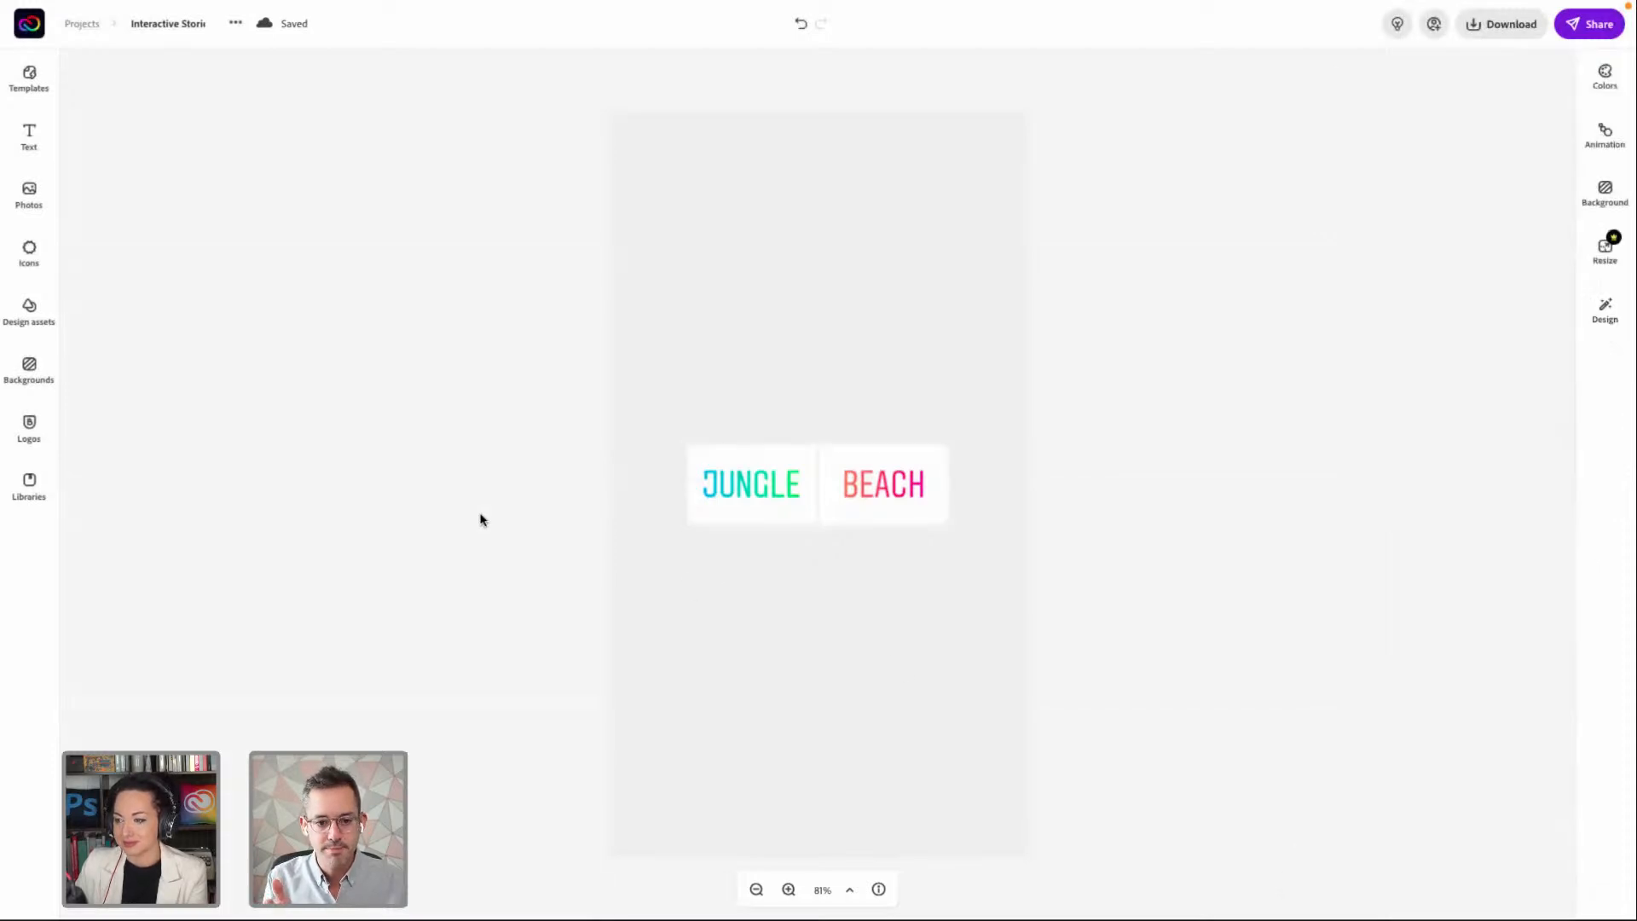
{"action": "left_click", "coordinate": [761, 498]}
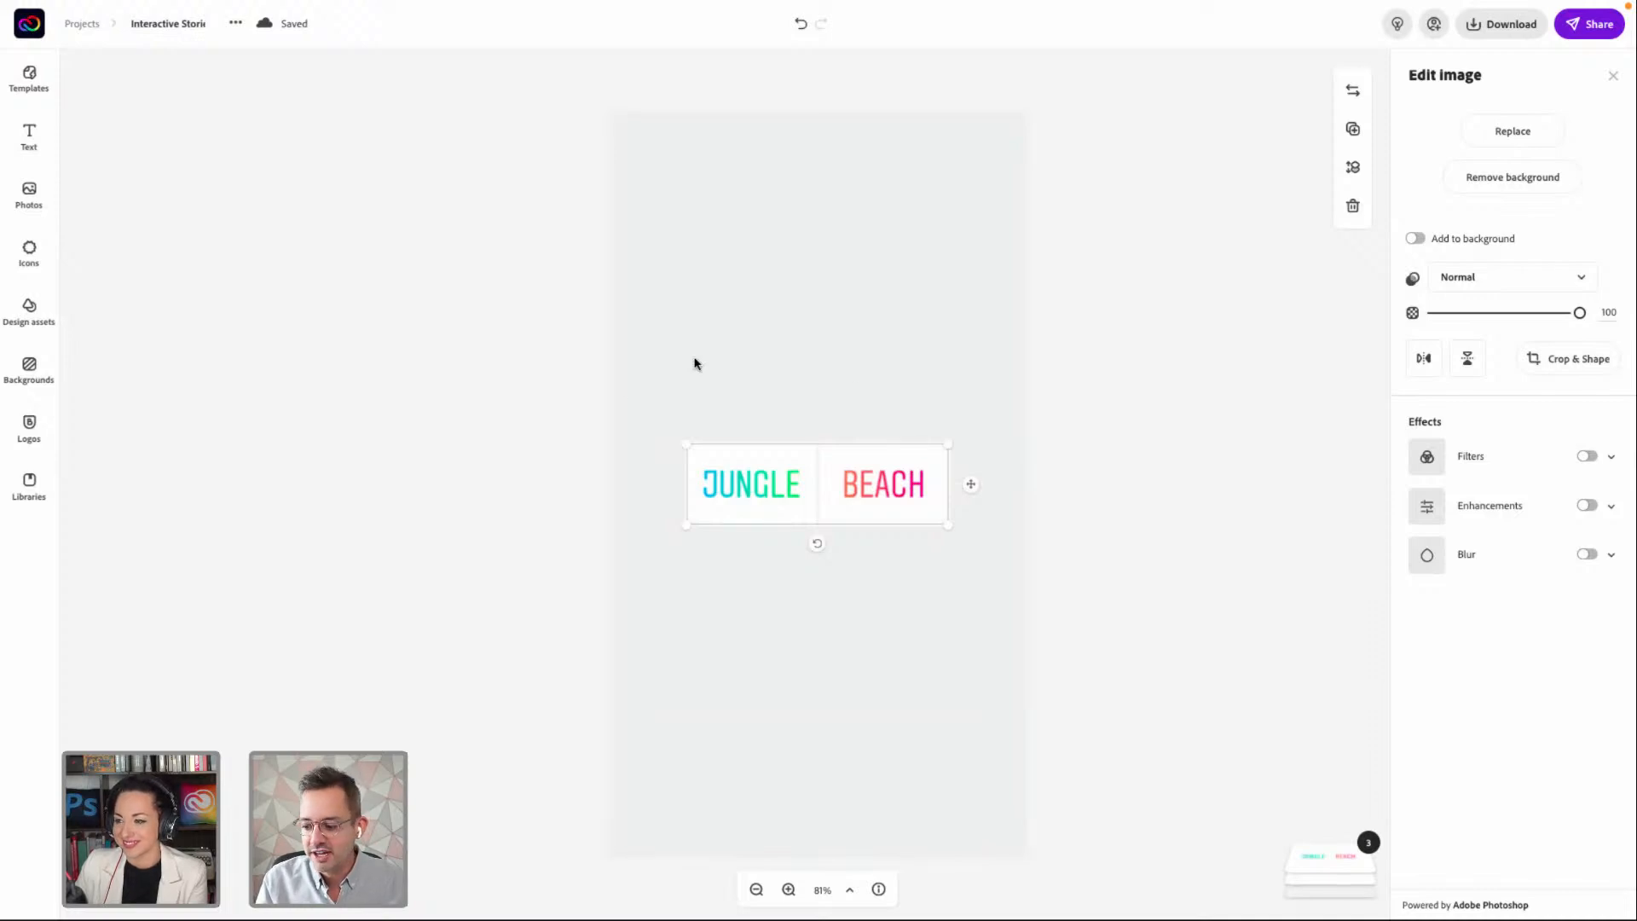
{"action": "left_click", "coordinate": [588, 394]}
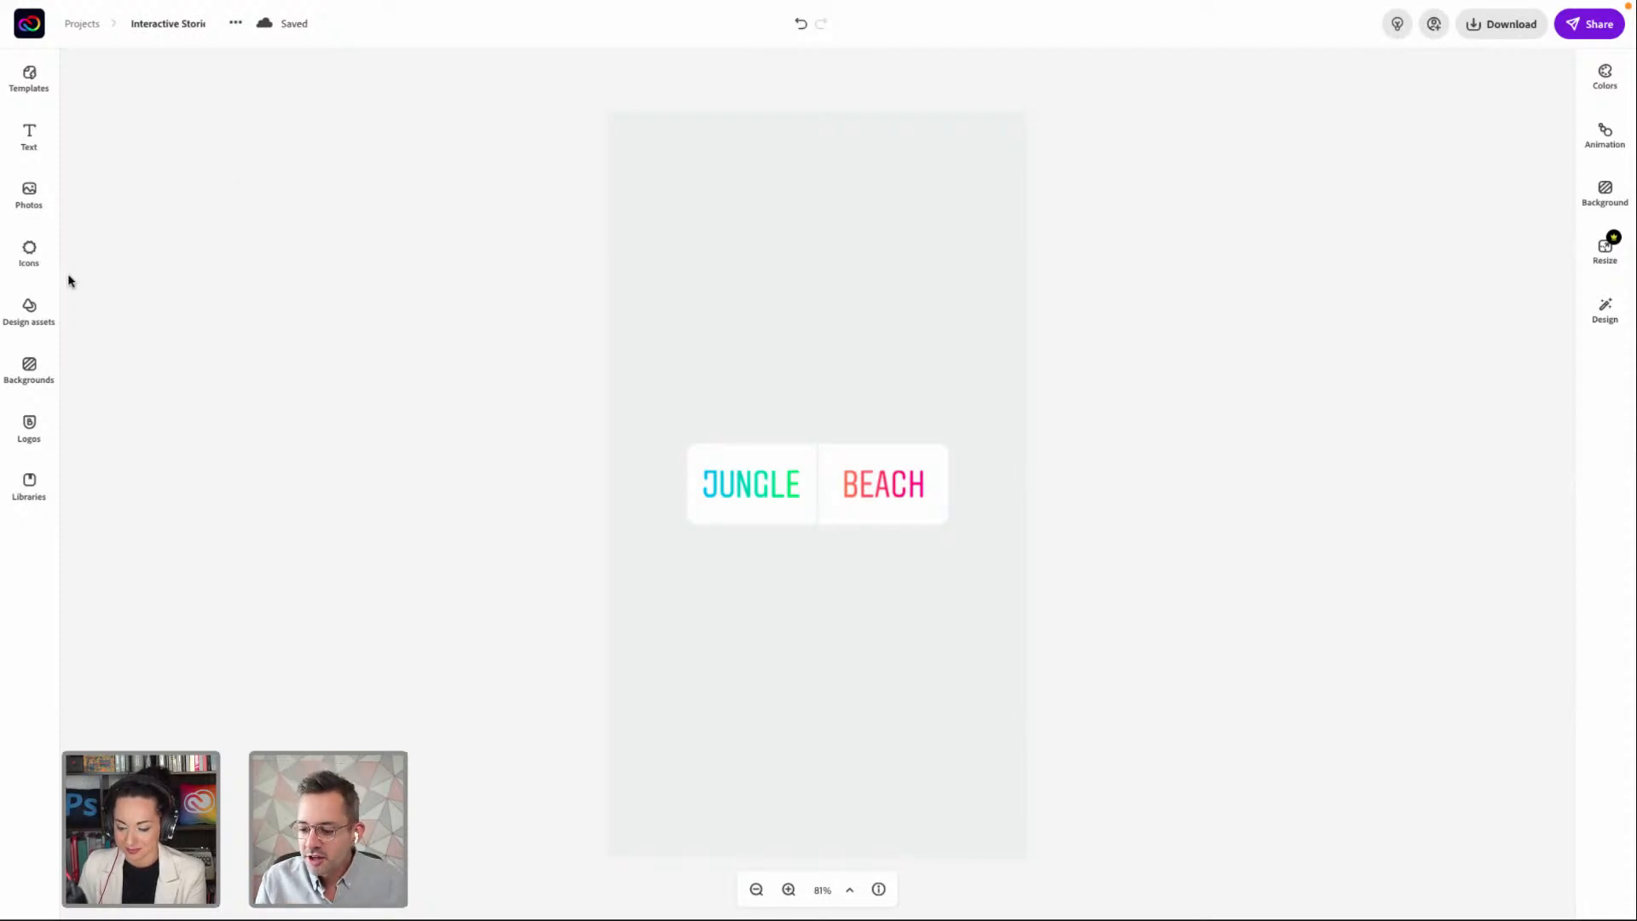
Add a new plain text box above the JUNGLE/BEACH poll sticker
{"action": "left_click", "coordinate": [29, 137]}
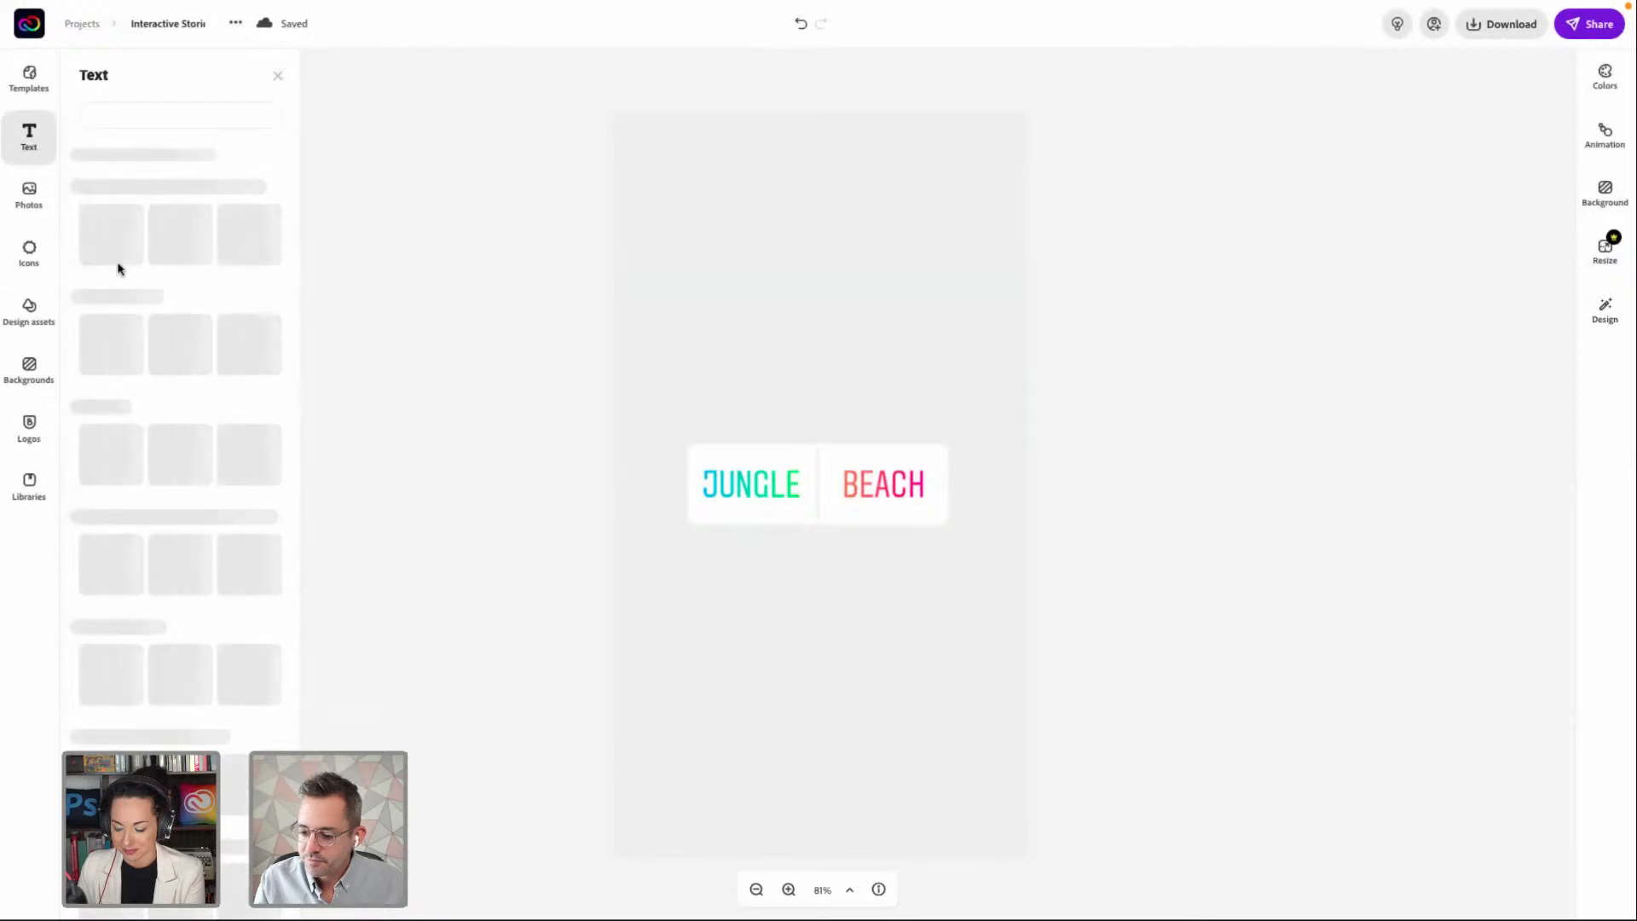
{"action": "scroll", "coordinate": [149, 390], "scroll_direction": "down", "scroll_amount": 2}
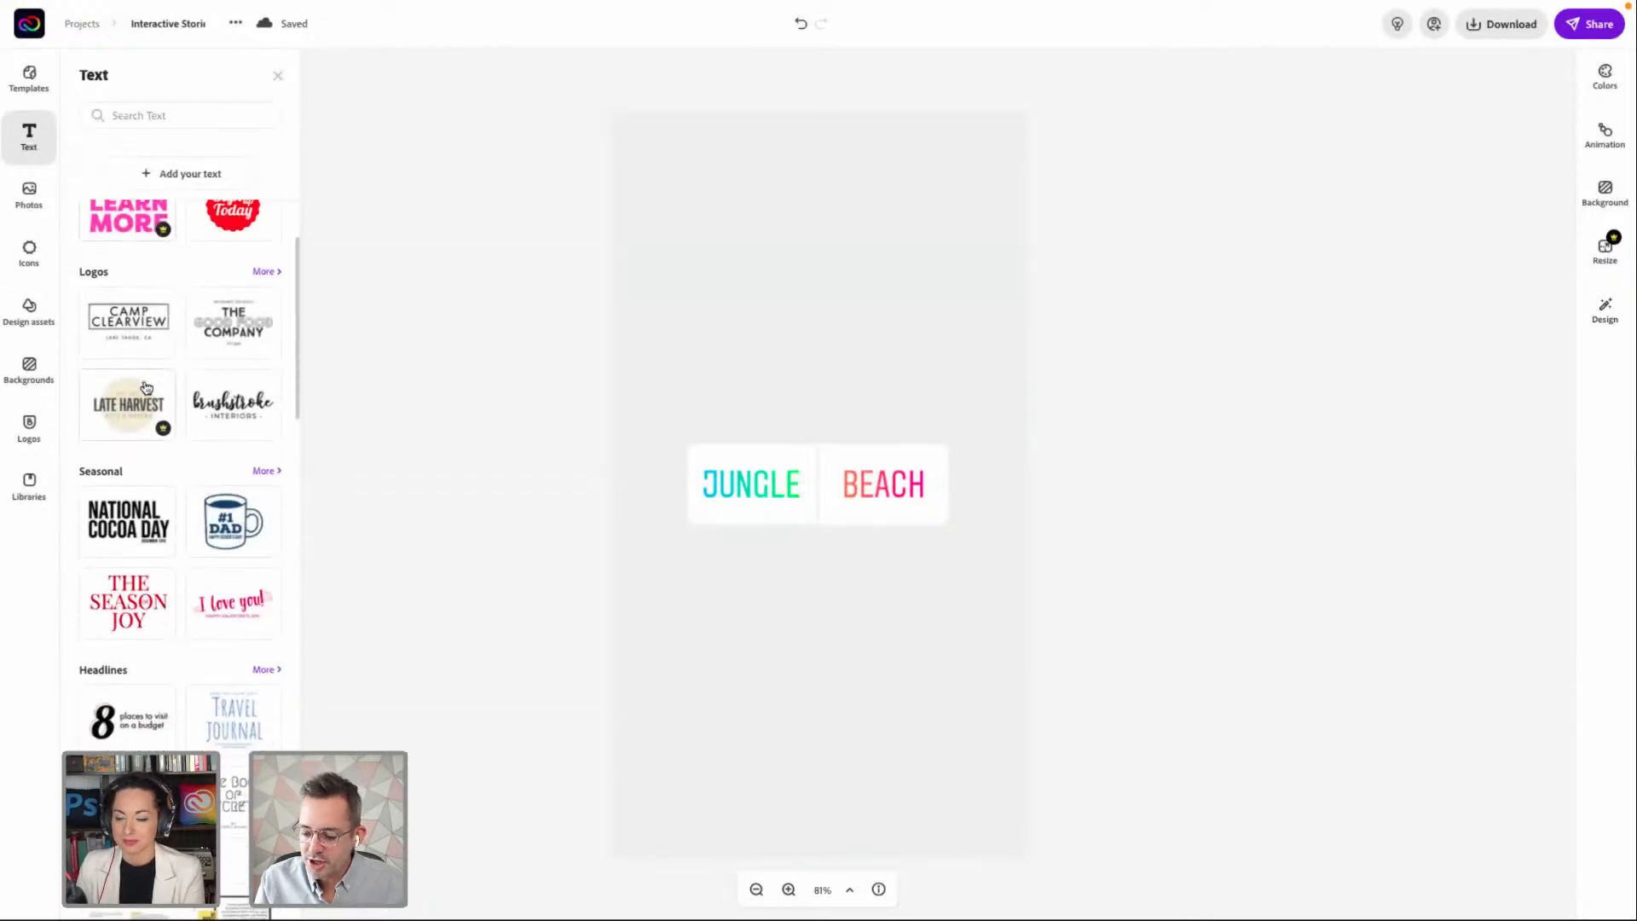
{"action": "scroll", "coordinate": [148, 386], "scroll_direction": "up", "scroll_amount": 2}
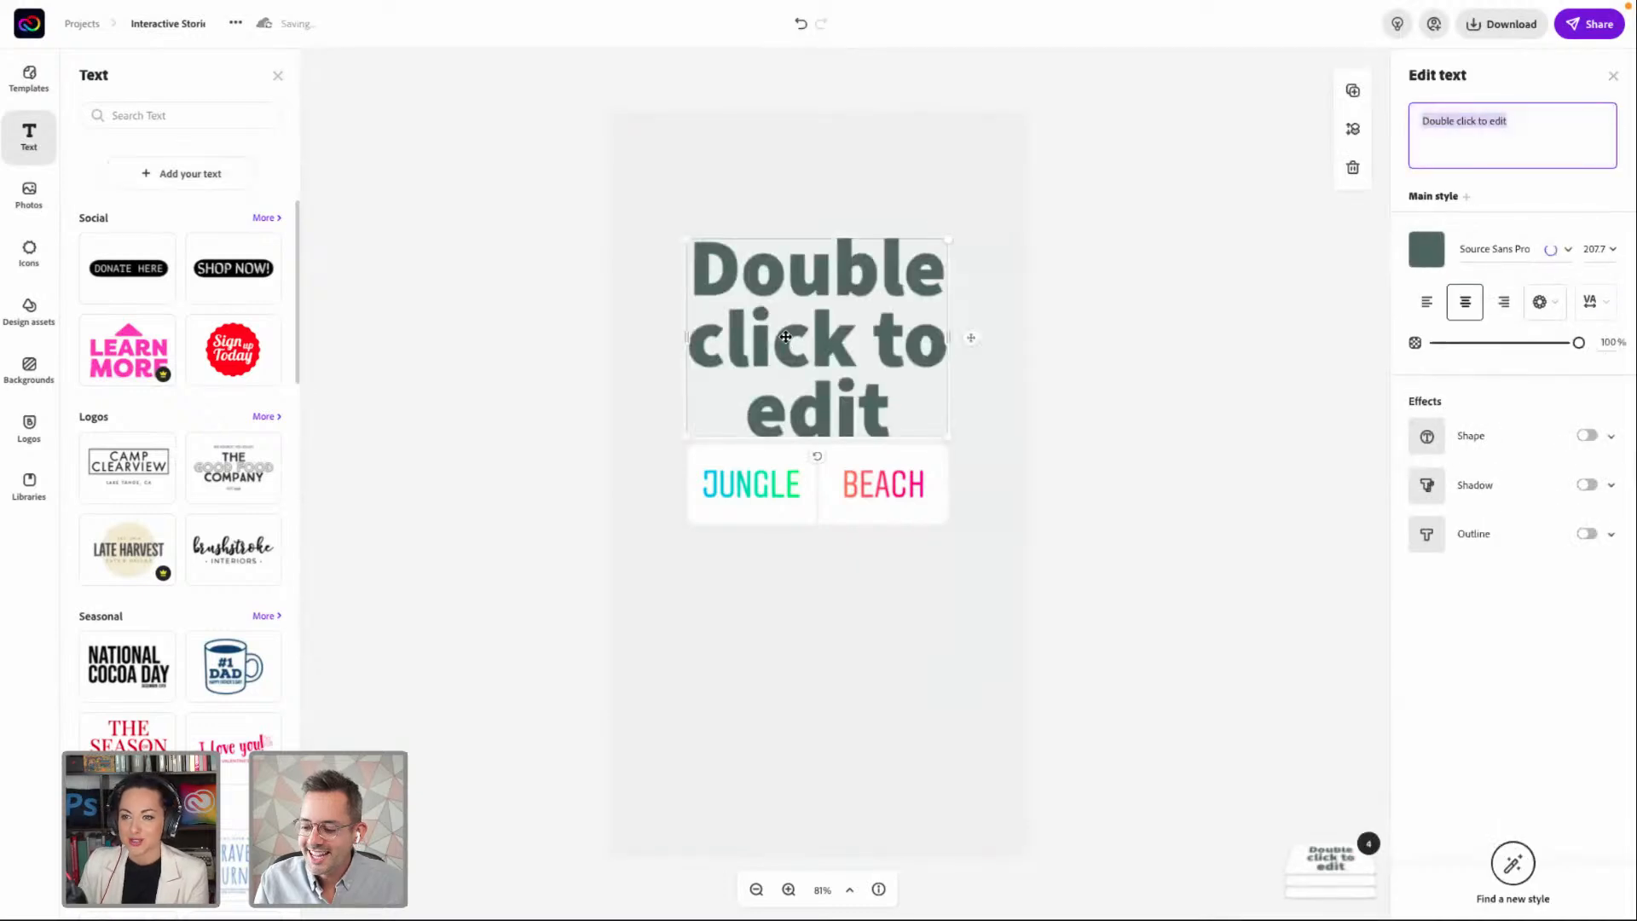
Reduce the placeholder text's font size, trying 150 before settling on 100, and widen its text box
{"action": "left_click", "coordinate": [1589, 234]}
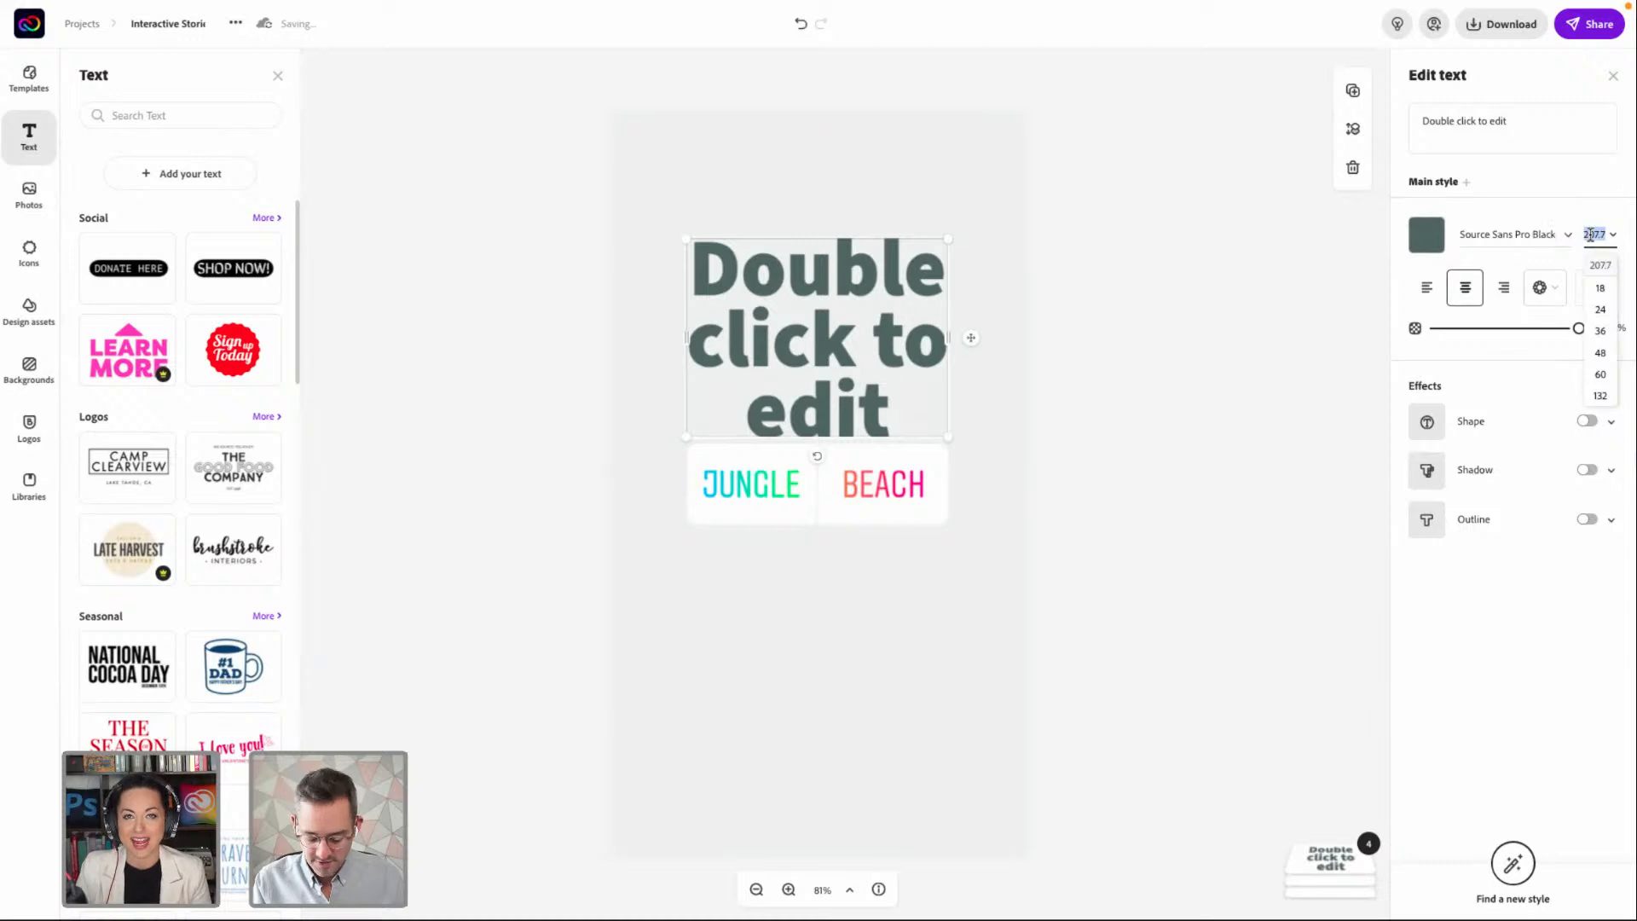
{"action": "type", "text": "150"}
{"action": "key", "text": "Return"}
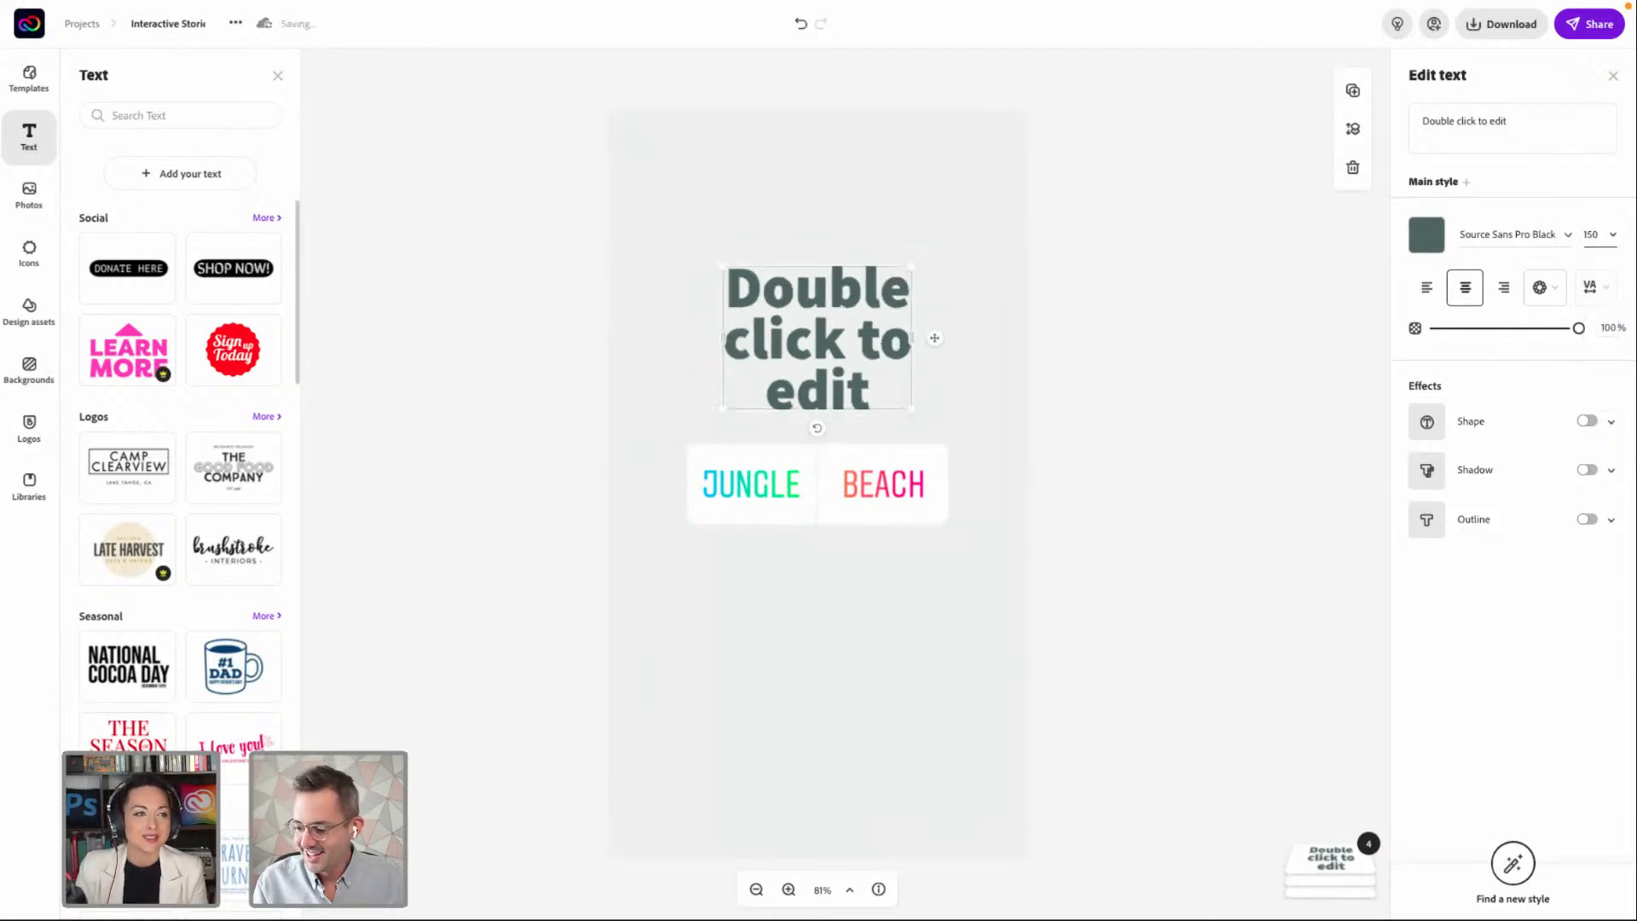
{"action": "left_click", "coordinate": [1589, 234]}
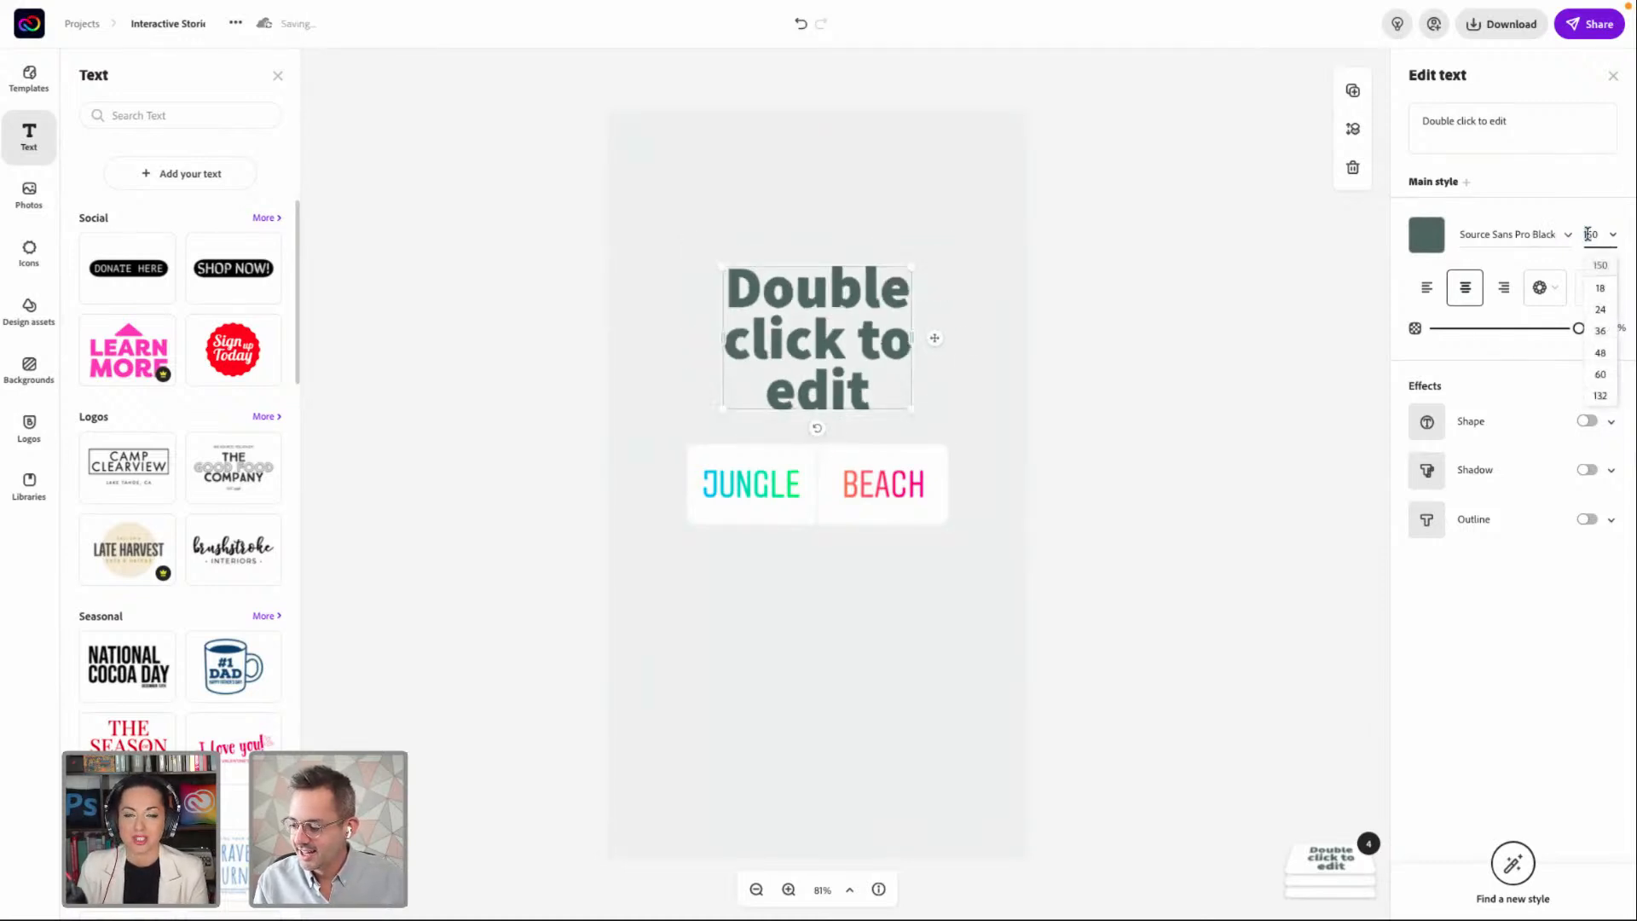
{"action": "type", "text": "100"}
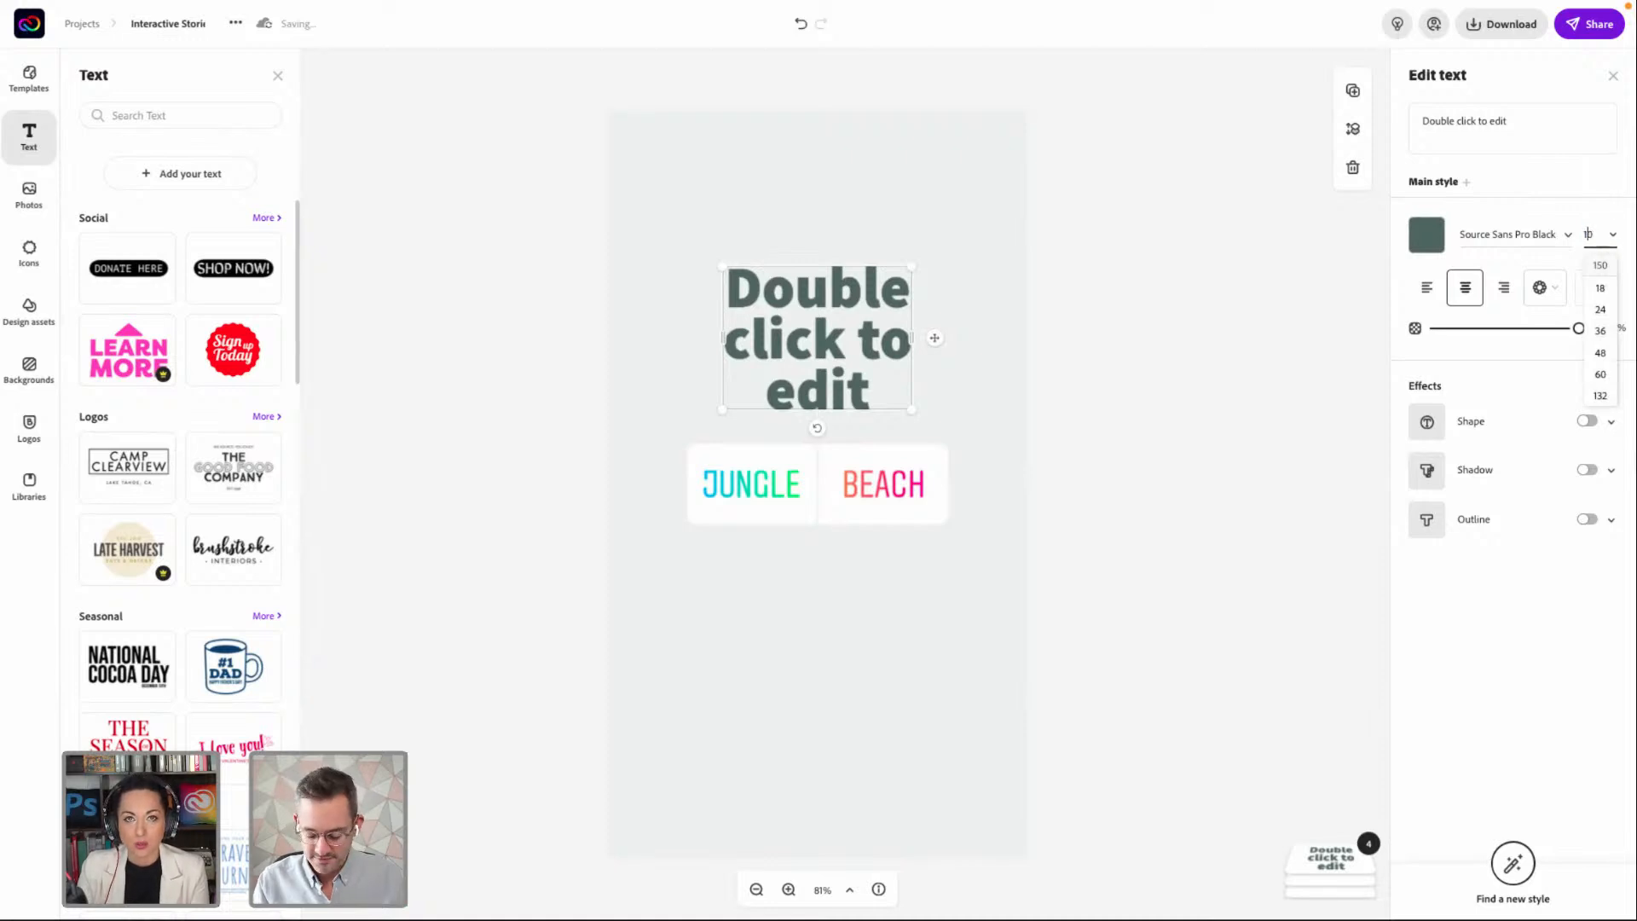
{"action": "key", "text": "Return"}
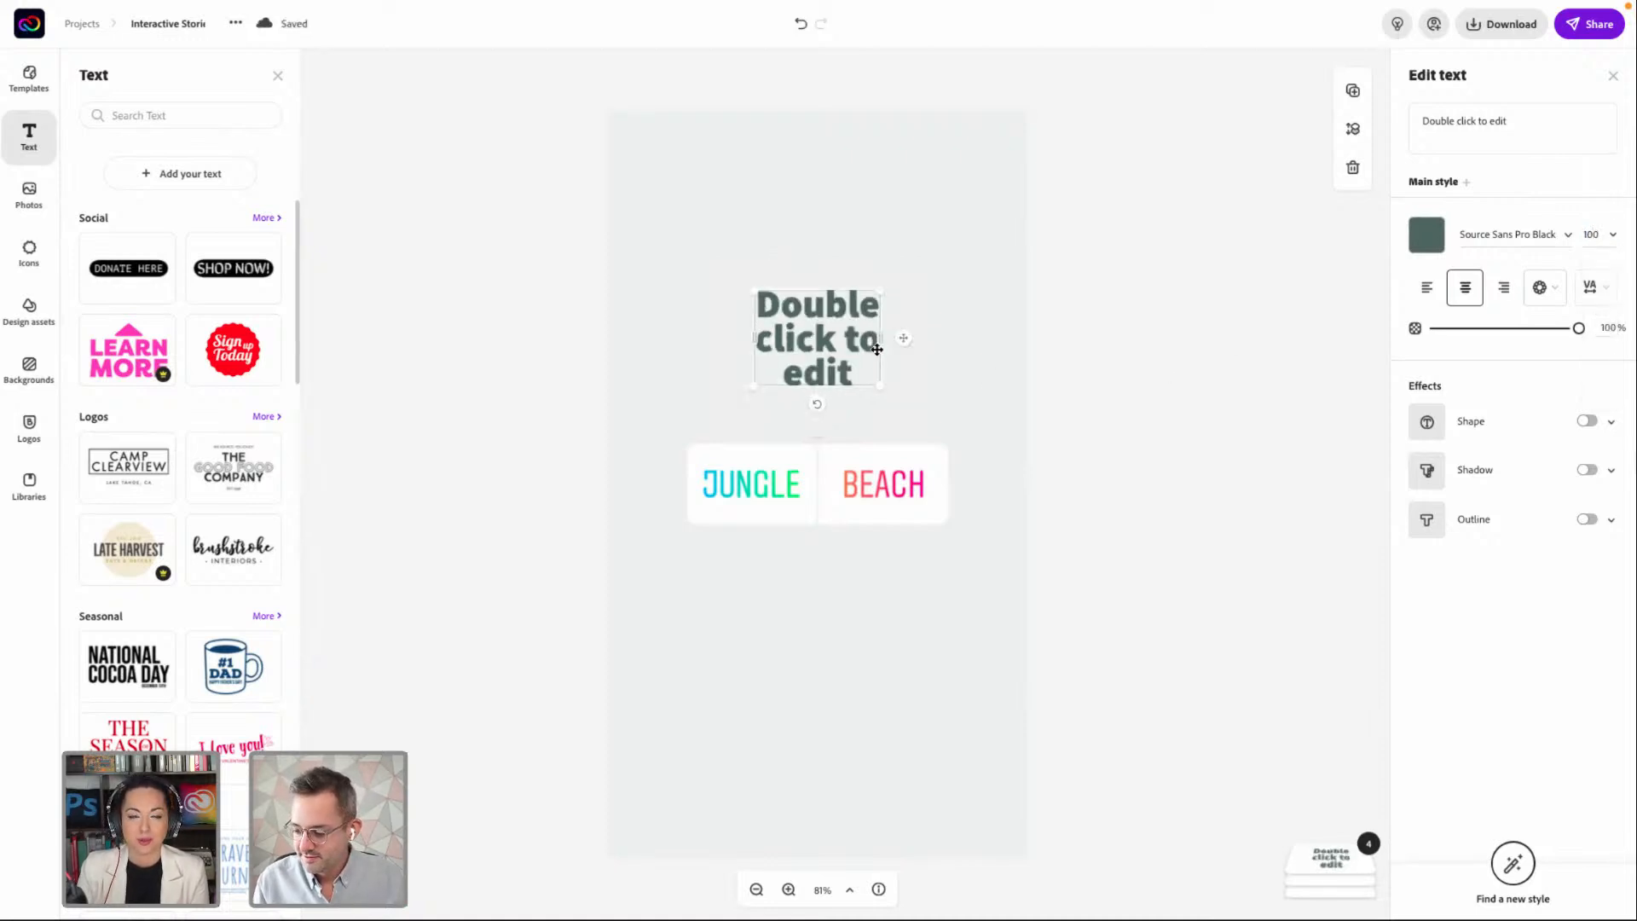
{"action": "left_click_drag", "start_coordinate": [880, 338], "coordinate": [934, 338]}
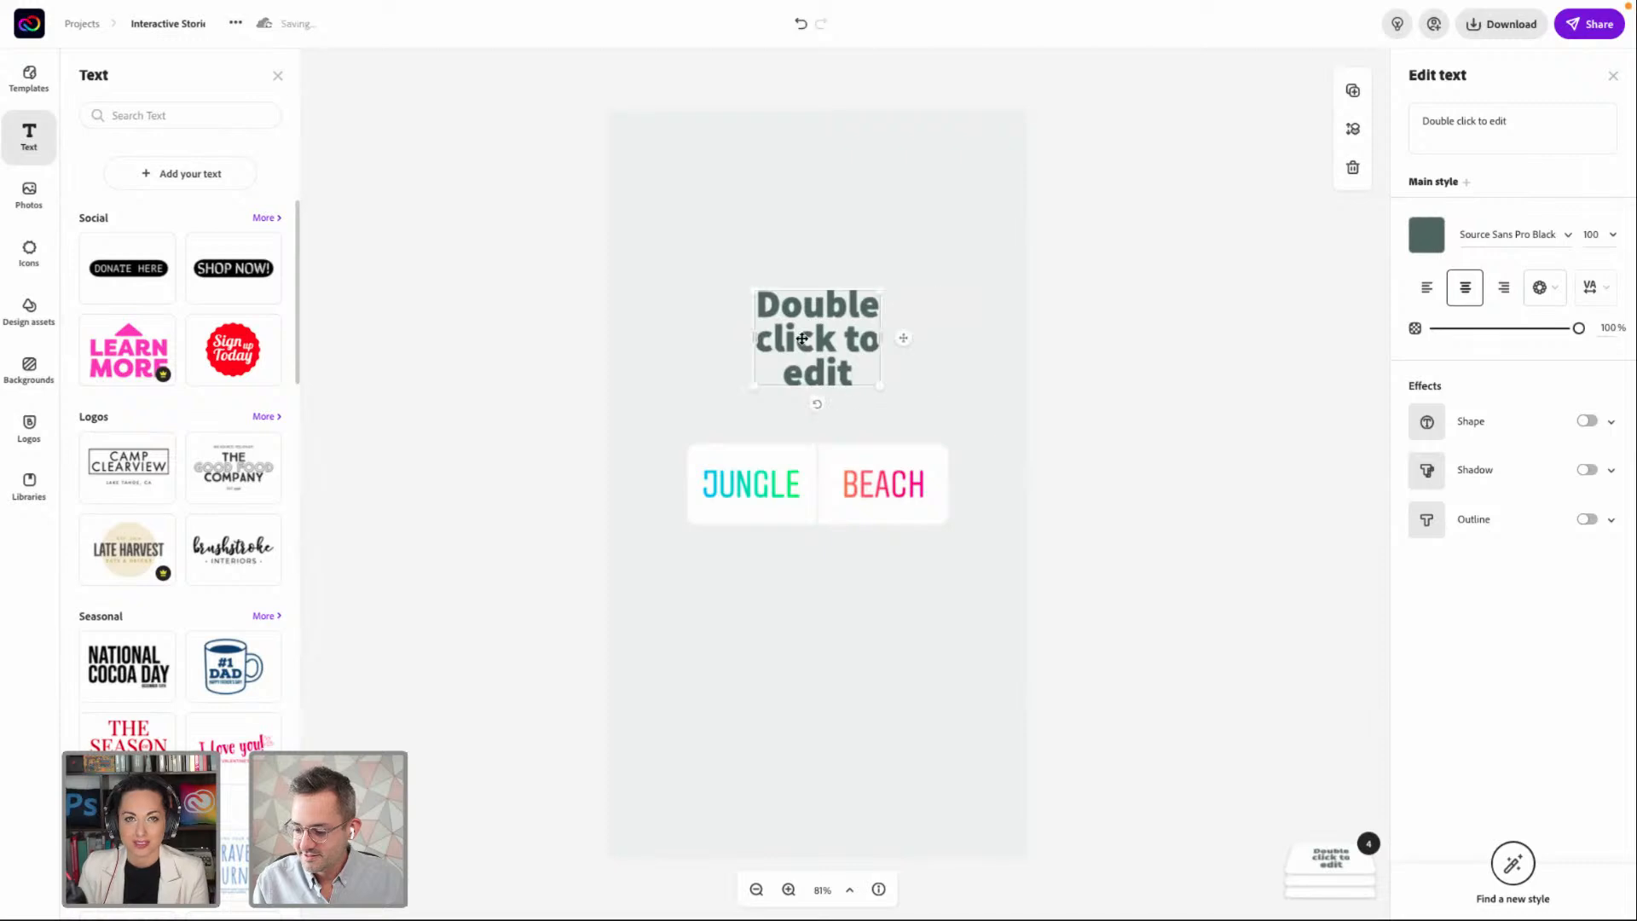
{"action": "left_click_drag", "start_coordinate": [756, 337], "coordinate": [654, 332]}
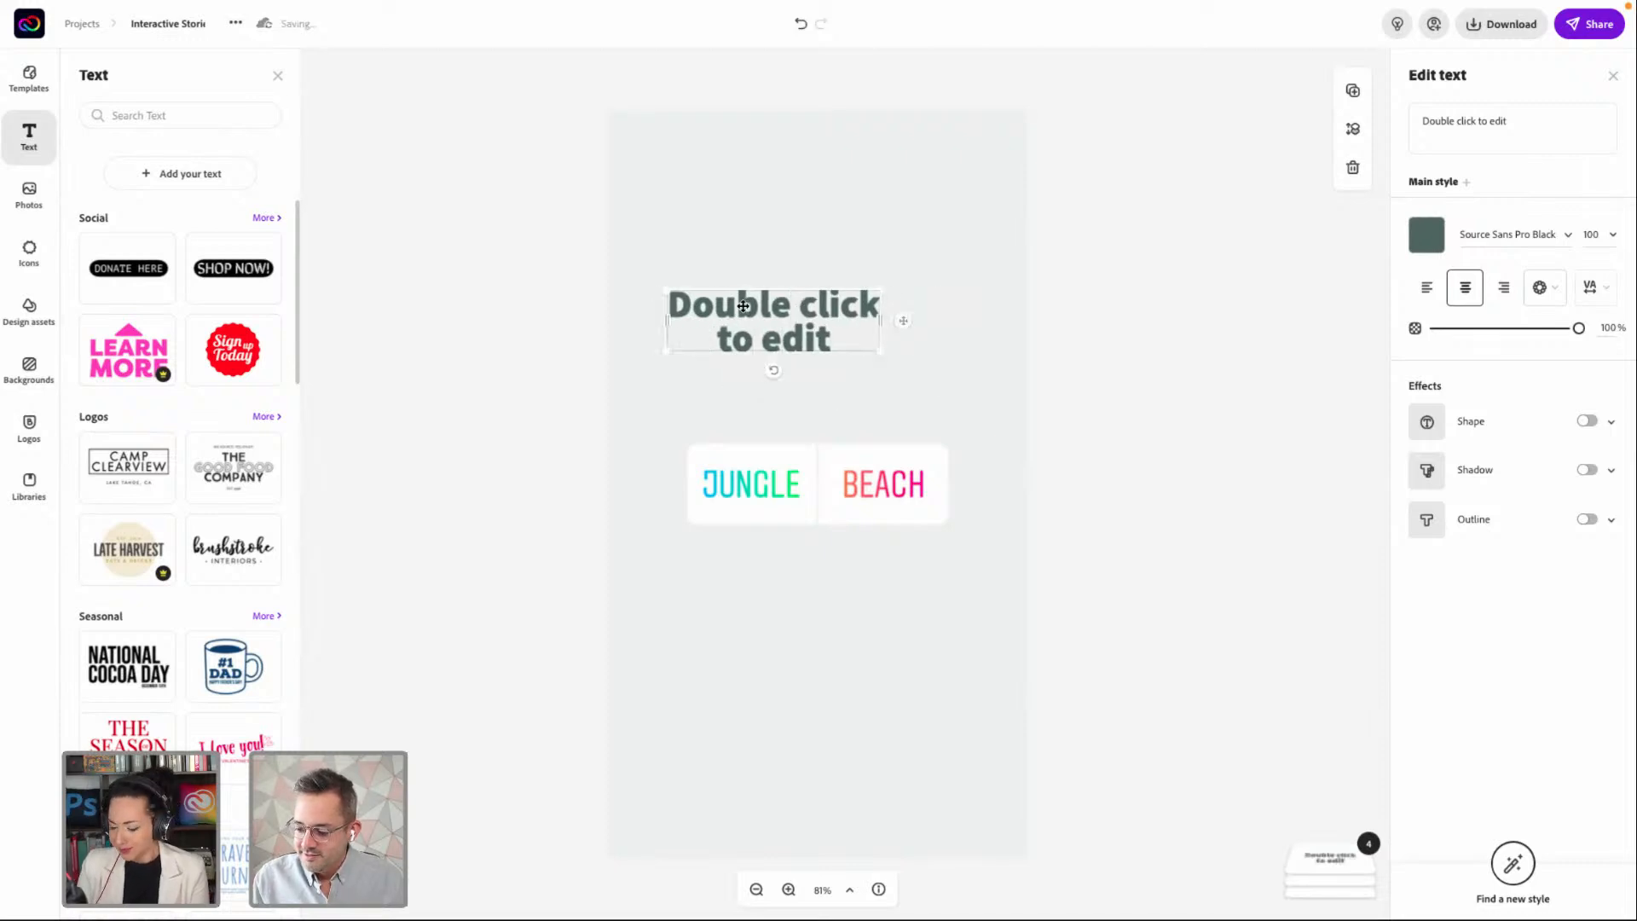
Replace the placeholder text with "Where would you like to go on next vacation?"
{"action": "left_click", "coordinate": [1564, 135]}
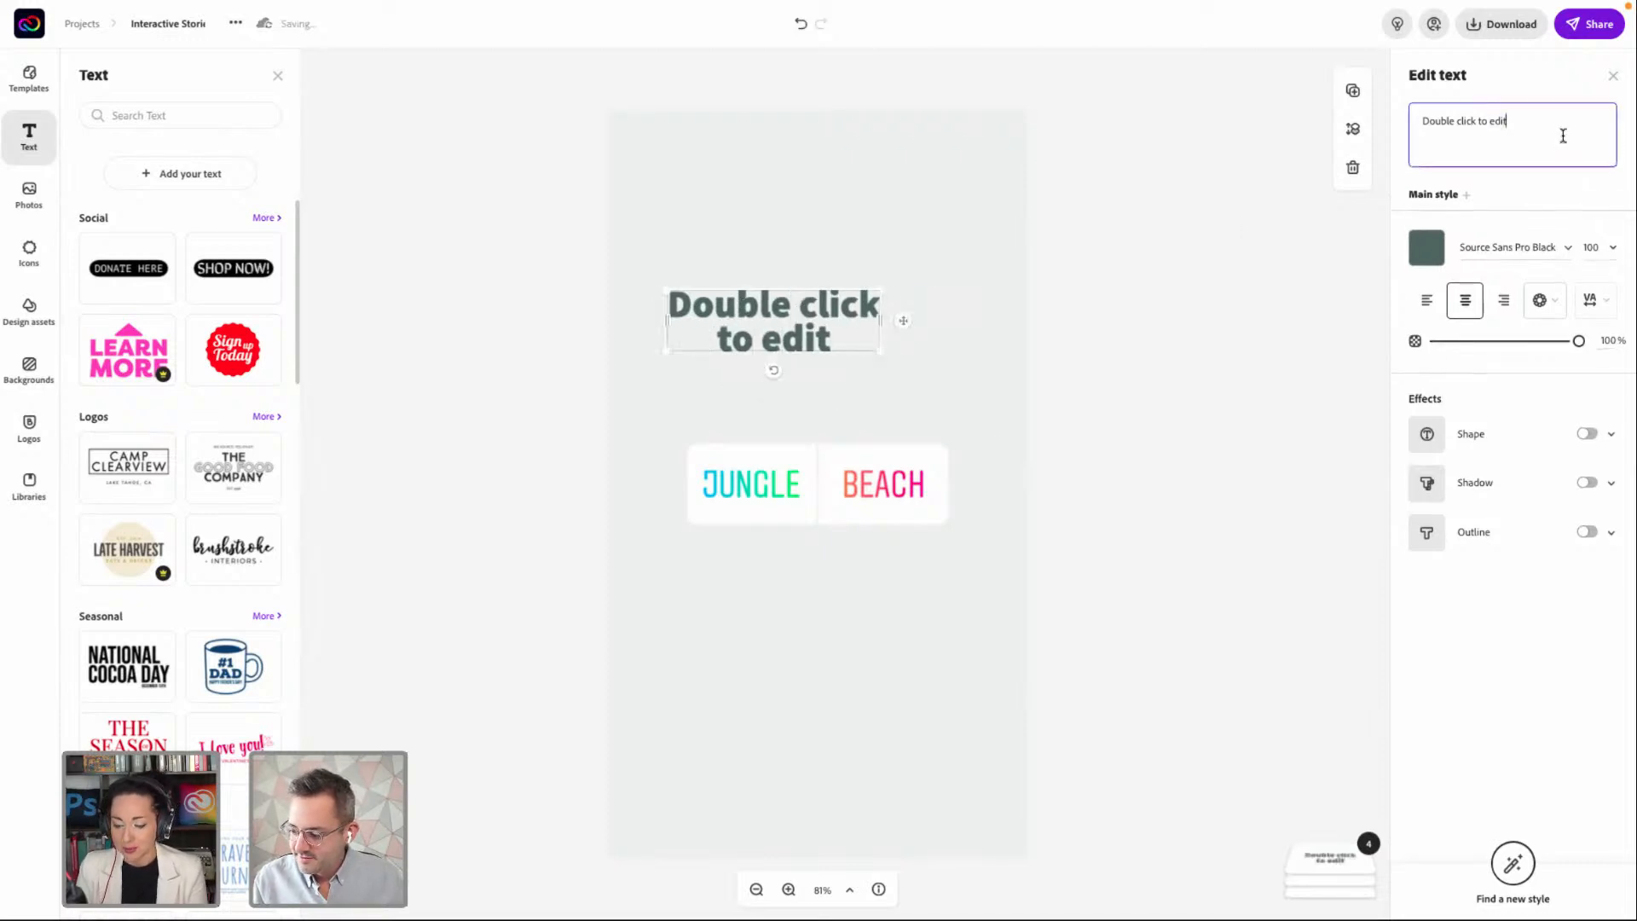
{"action": "type", "text": "Where would"}
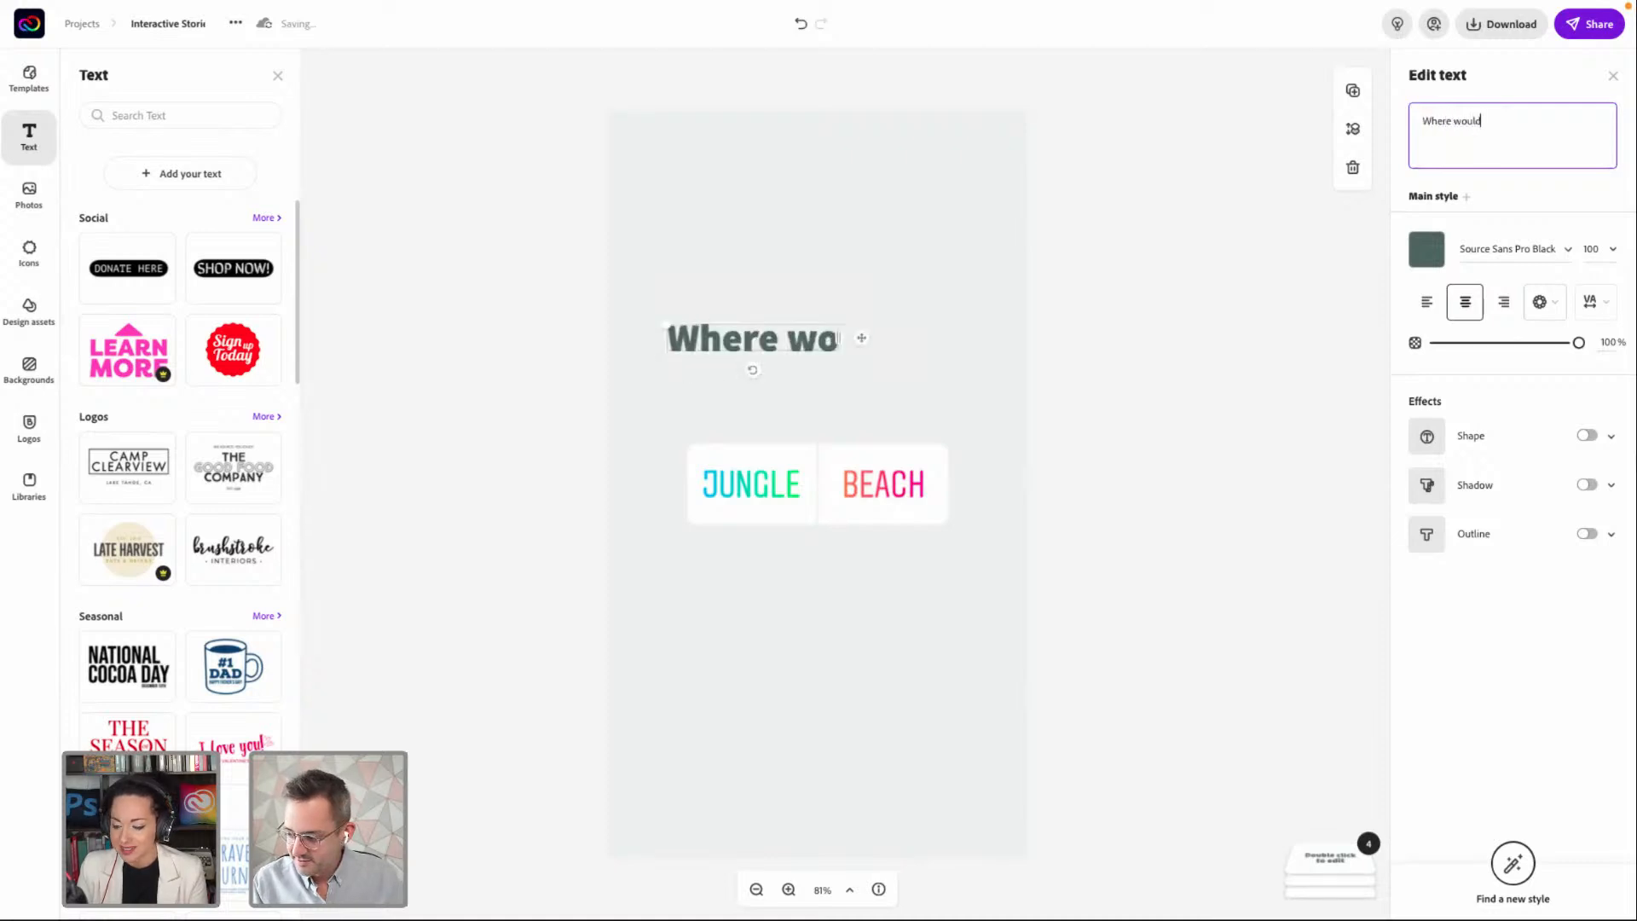
{"action": "type", "text": " toy l"}
{"action": "key", "text": "BackSpace"}
{"action": "key", "text": "BackSpace"}
{"action": "key", "text": "BackSpace"}
{"action": "key", "text": "BackSpace"}
{"action": "key", "text": "BackSpace"}
{"action": "type", "text": "you l"}
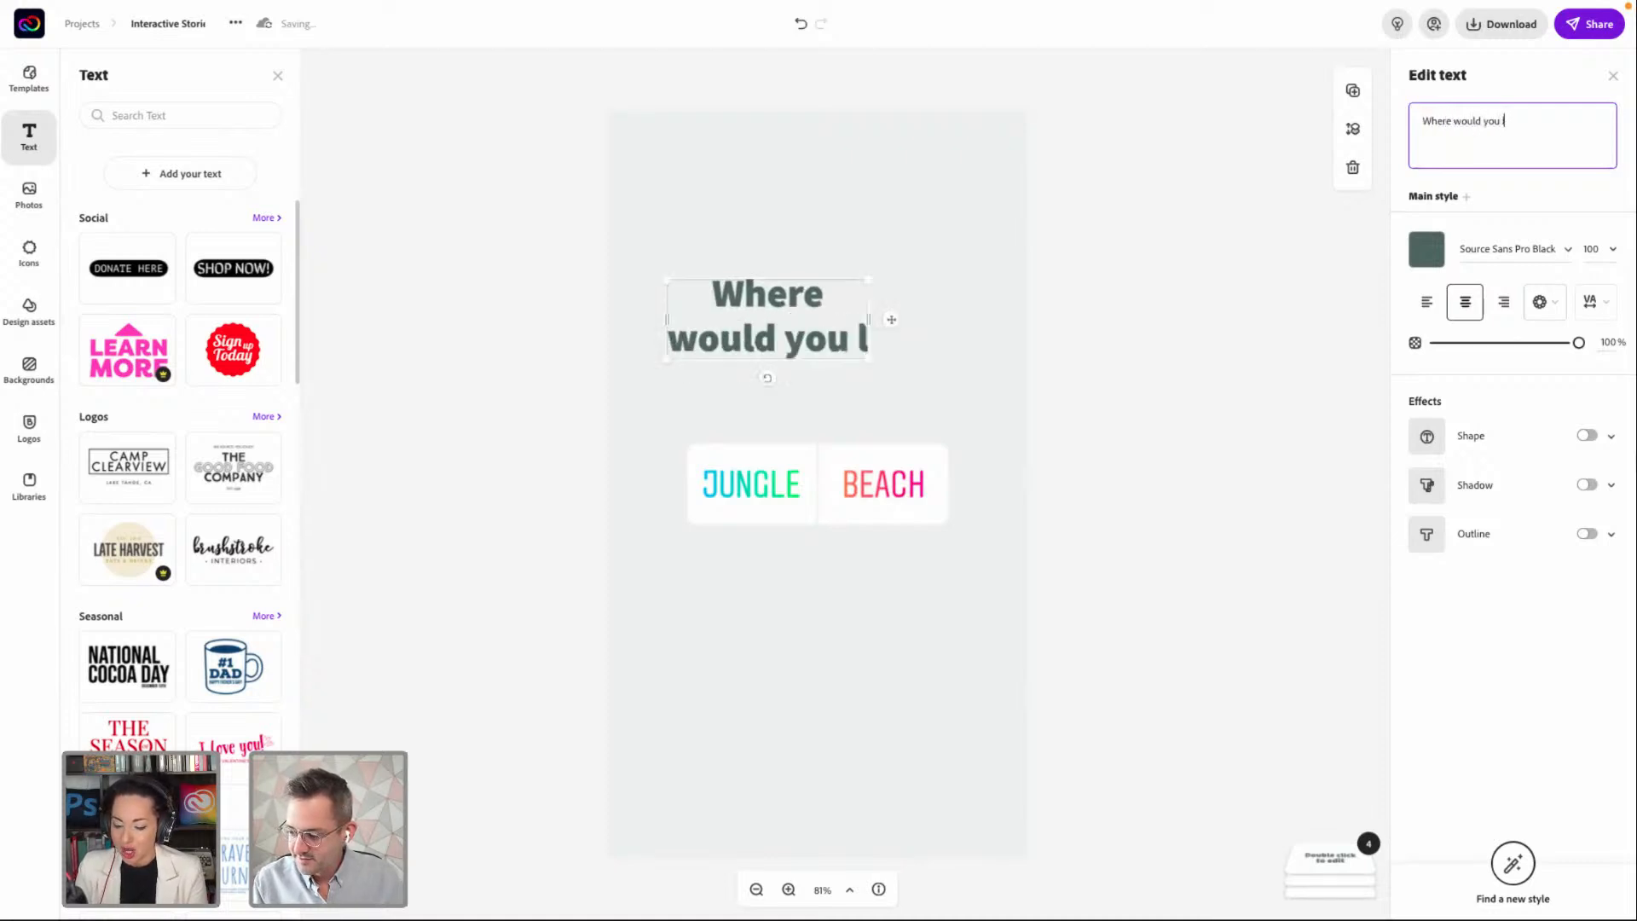
{"action": "type", "text": "ike to go on vac"}
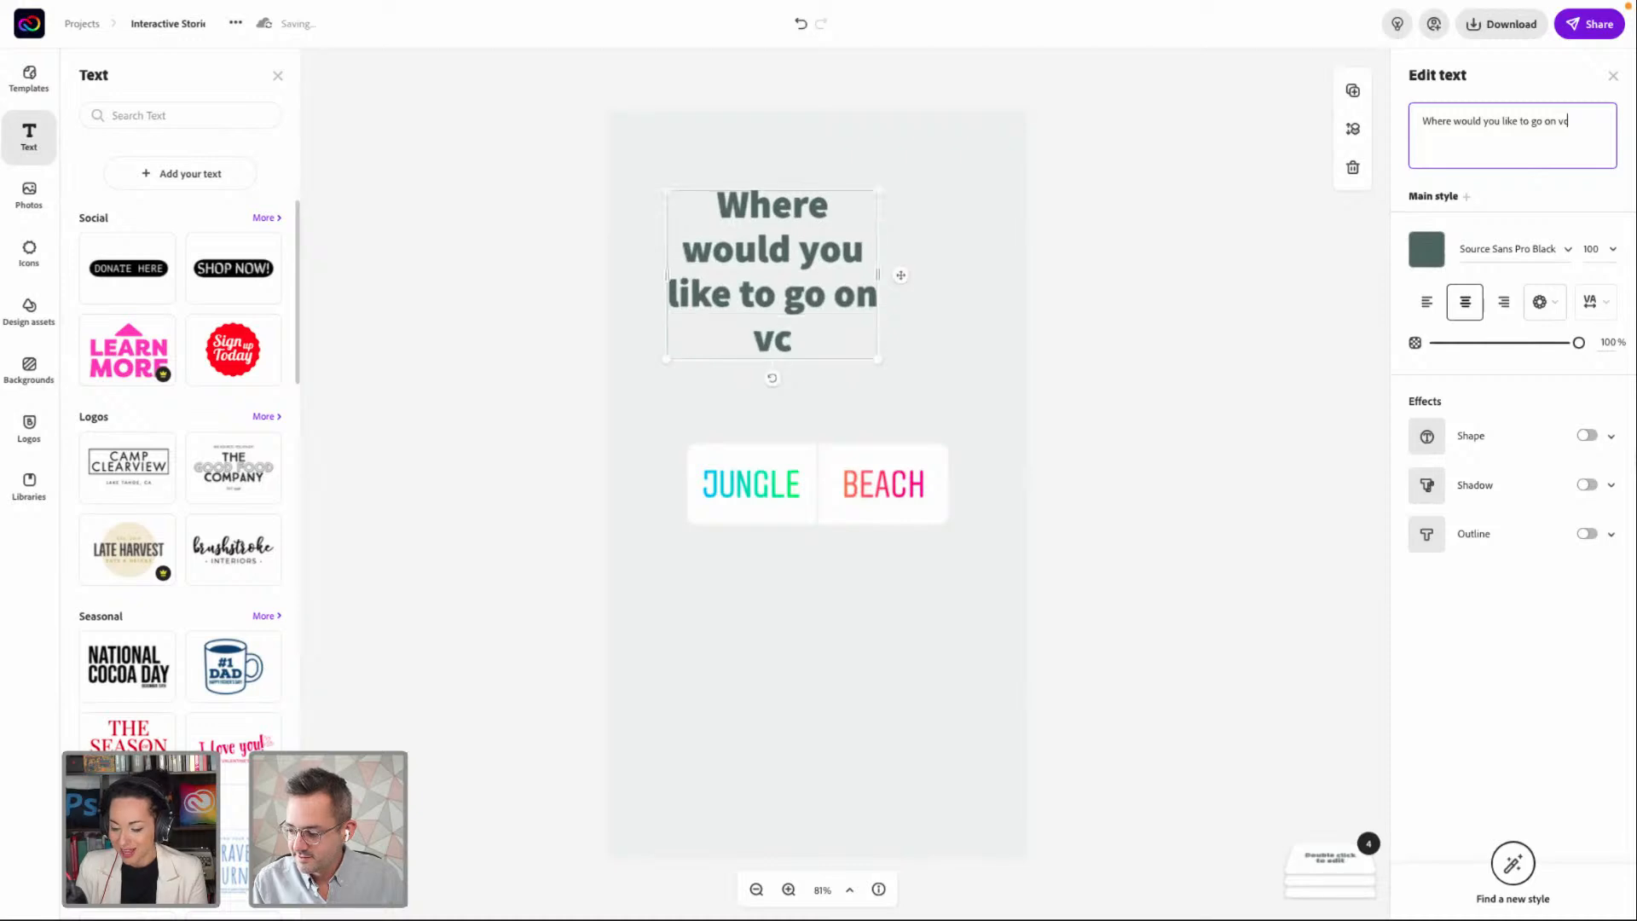
{"action": "key", "text": "BackSpace"}
{"action": "type", "text": "acation?"}
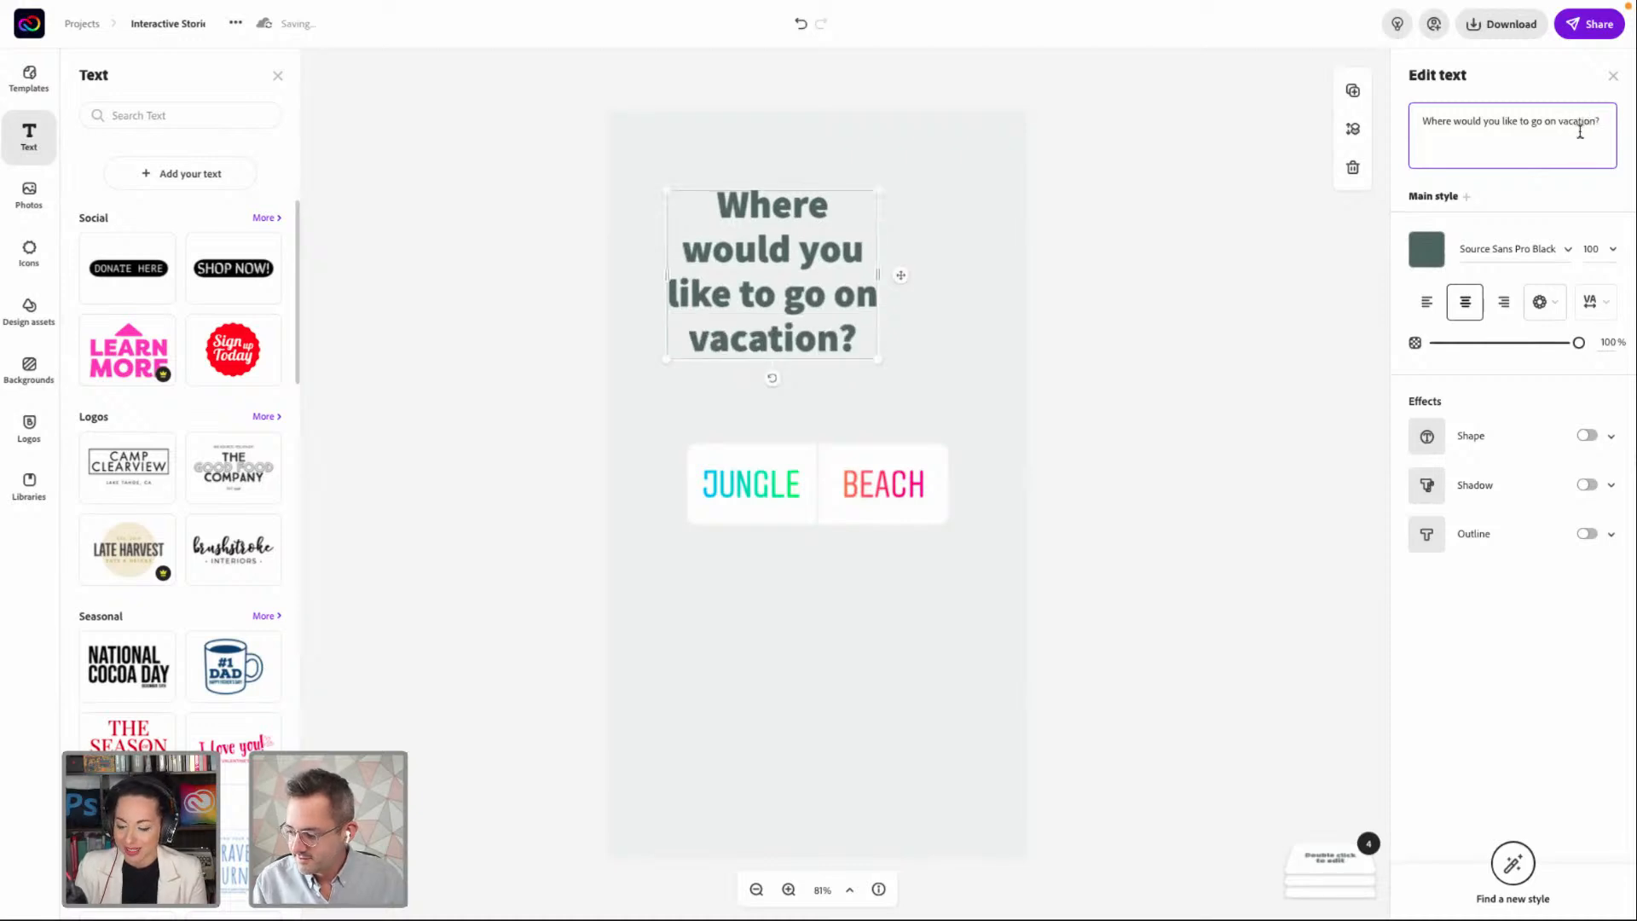
{"action": "left_click", "coordinate": [1558, 122]}
{"action": "type", "text": "next"}
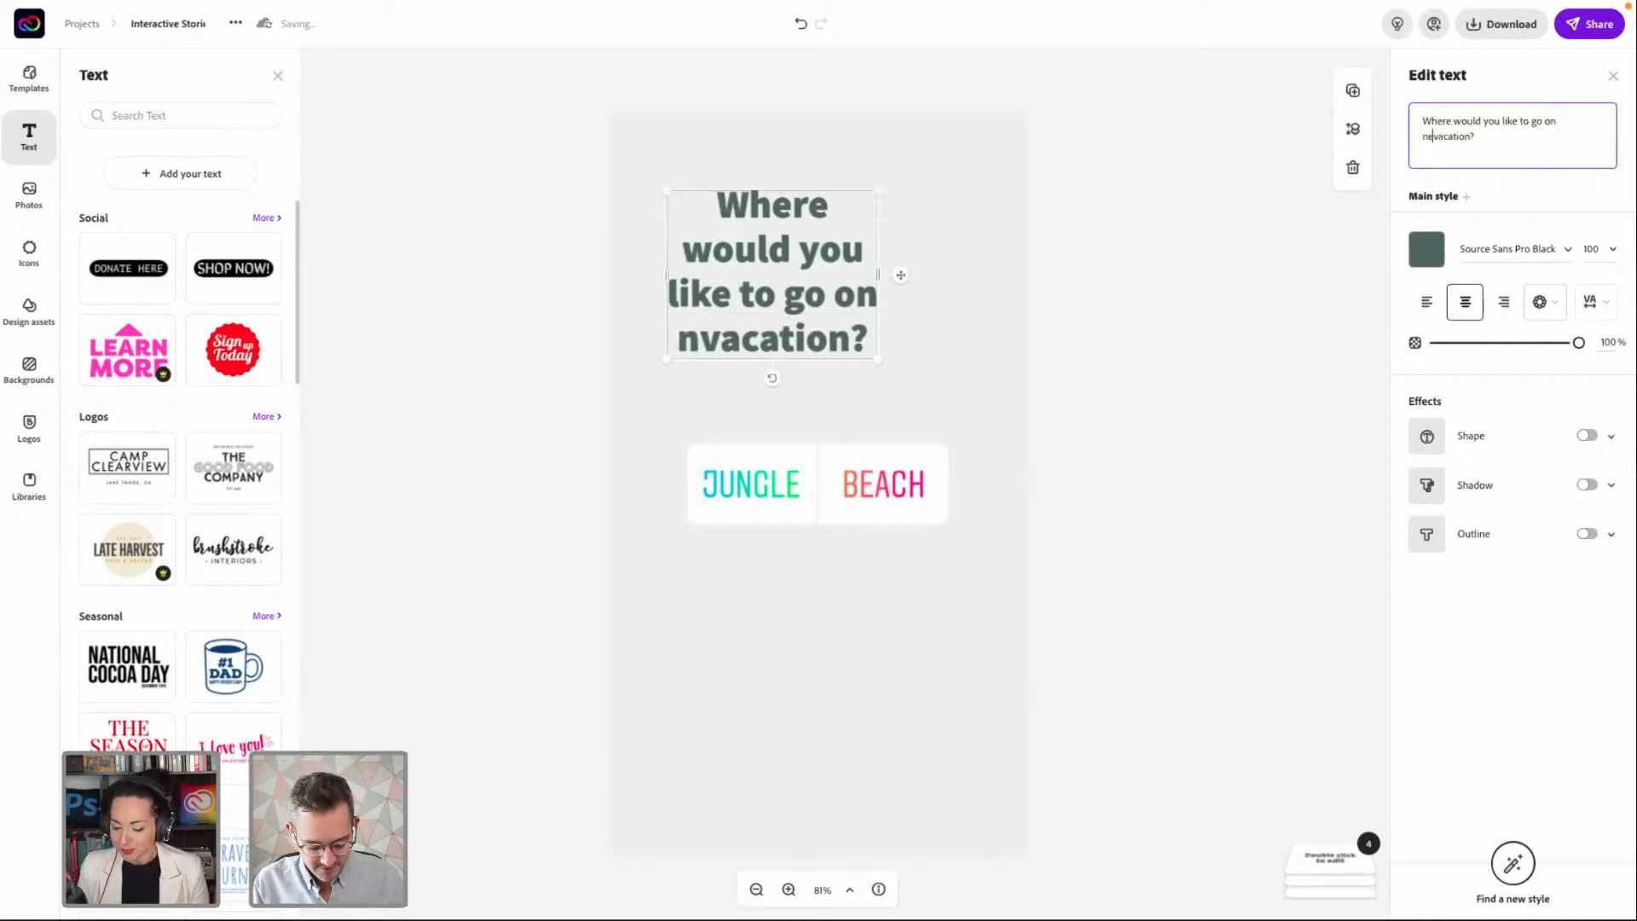
Recolor the vacation question in the light gray brand color and widen its text box to fit on three lines
{"action": "left_click", "coordinate": [1426, 250]}
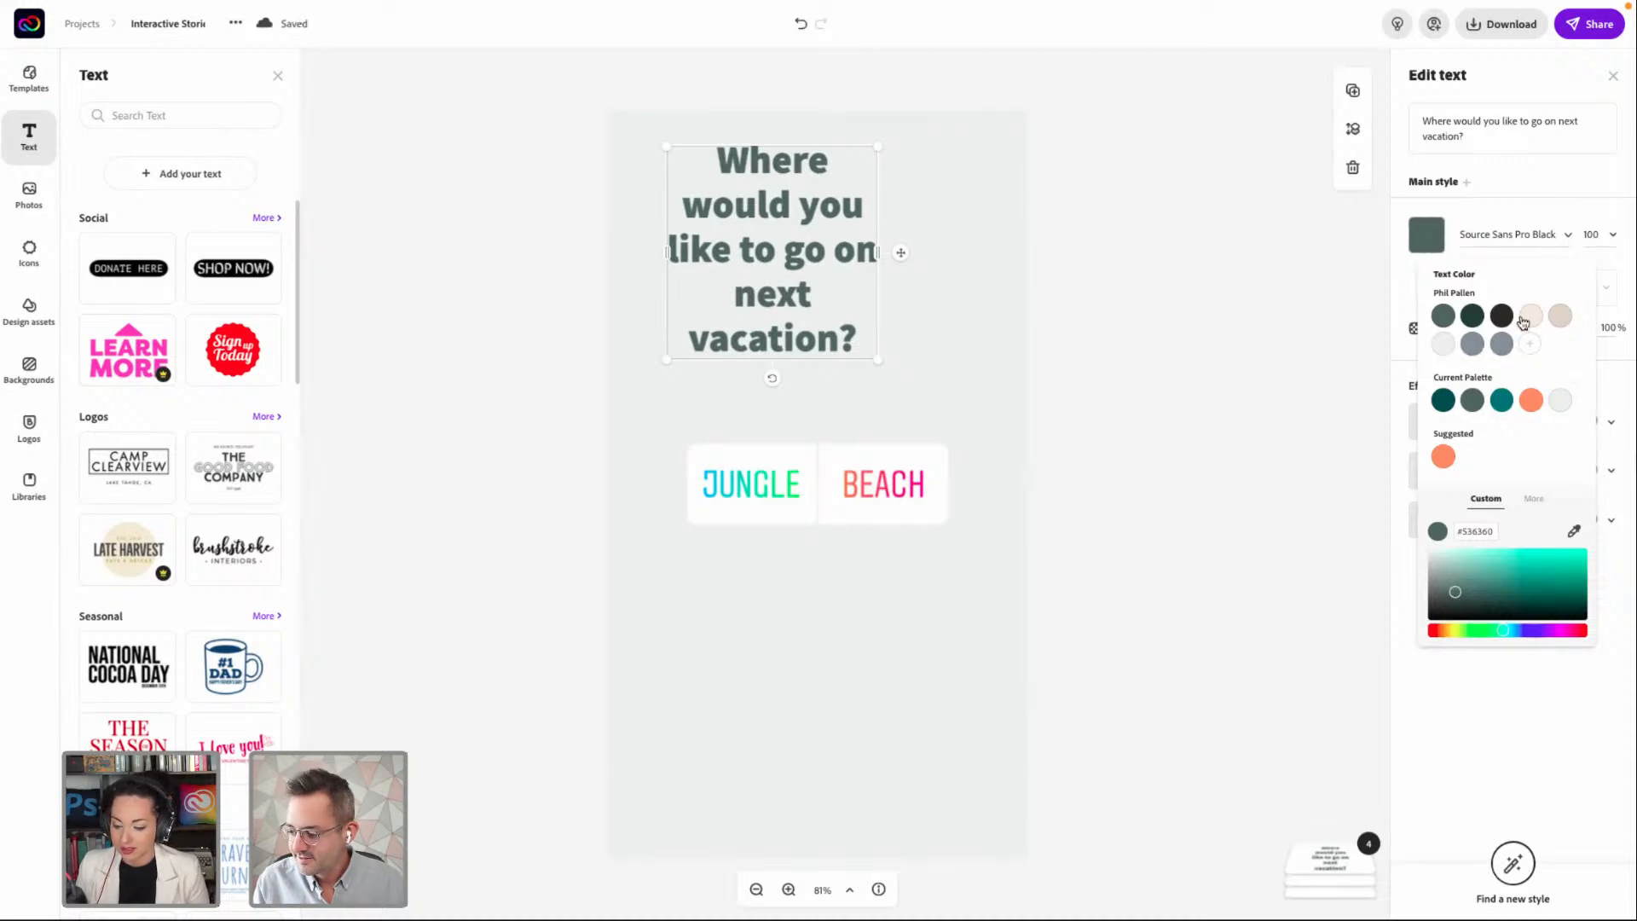
{"action": "left_click", "coordinate": [1441, 349]}
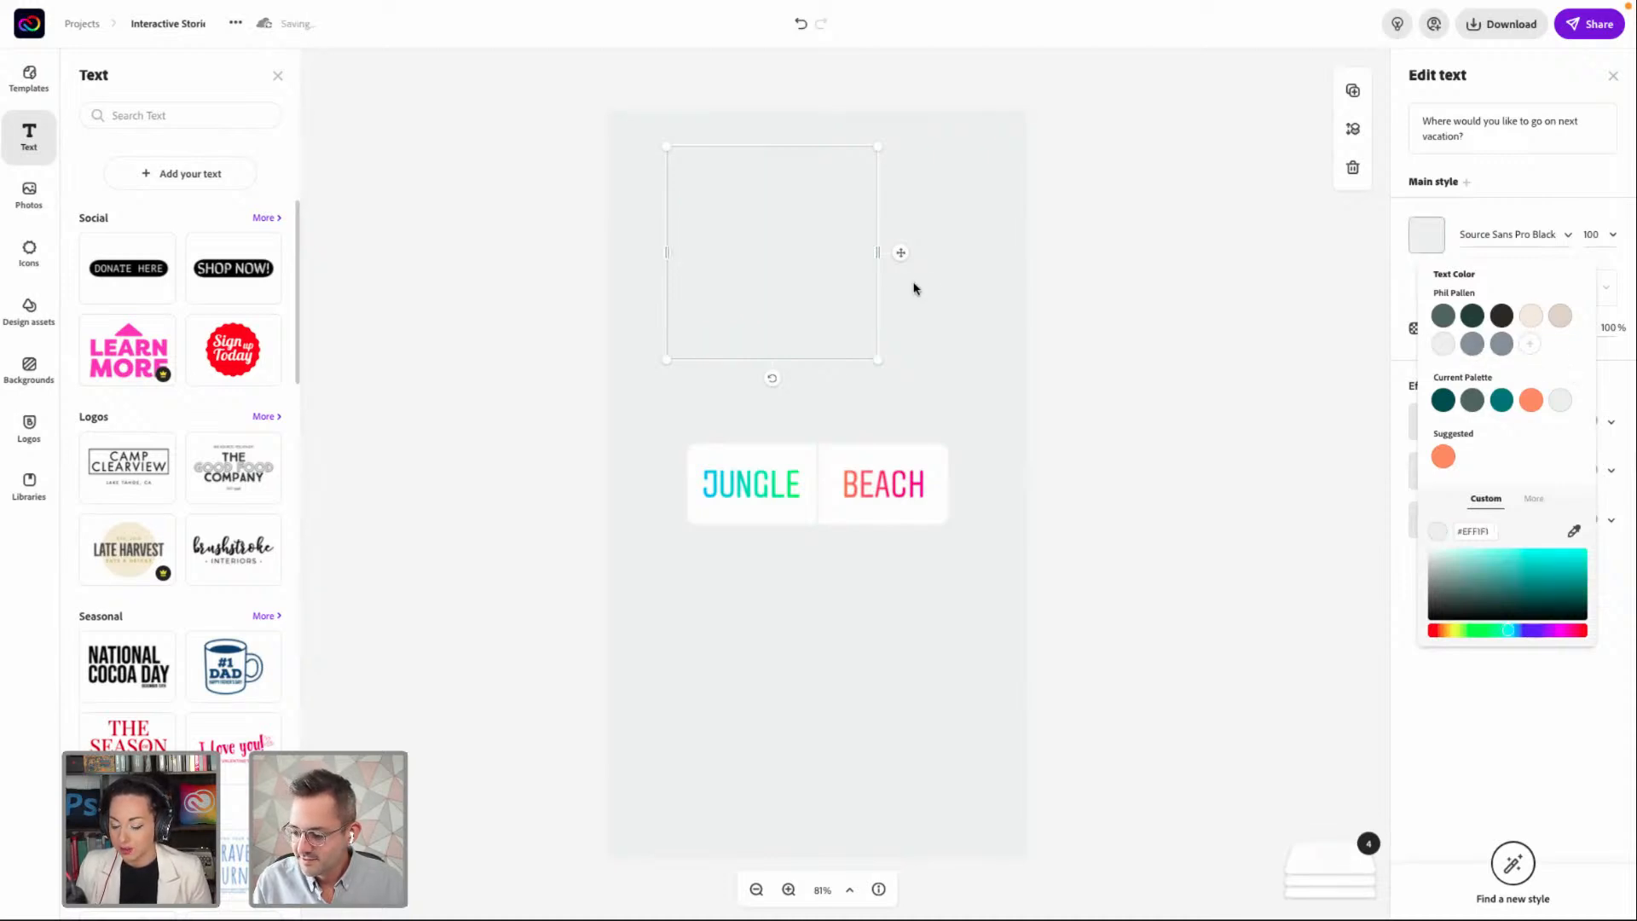
{"action": "left_click", "coordinate": [822, 257]}
{"action": "left_click_drag", "start_coordinate": [878, 251], "coordinate": [969, 250]}
{"action": "left_click", "coordinate": [1000, 299]}
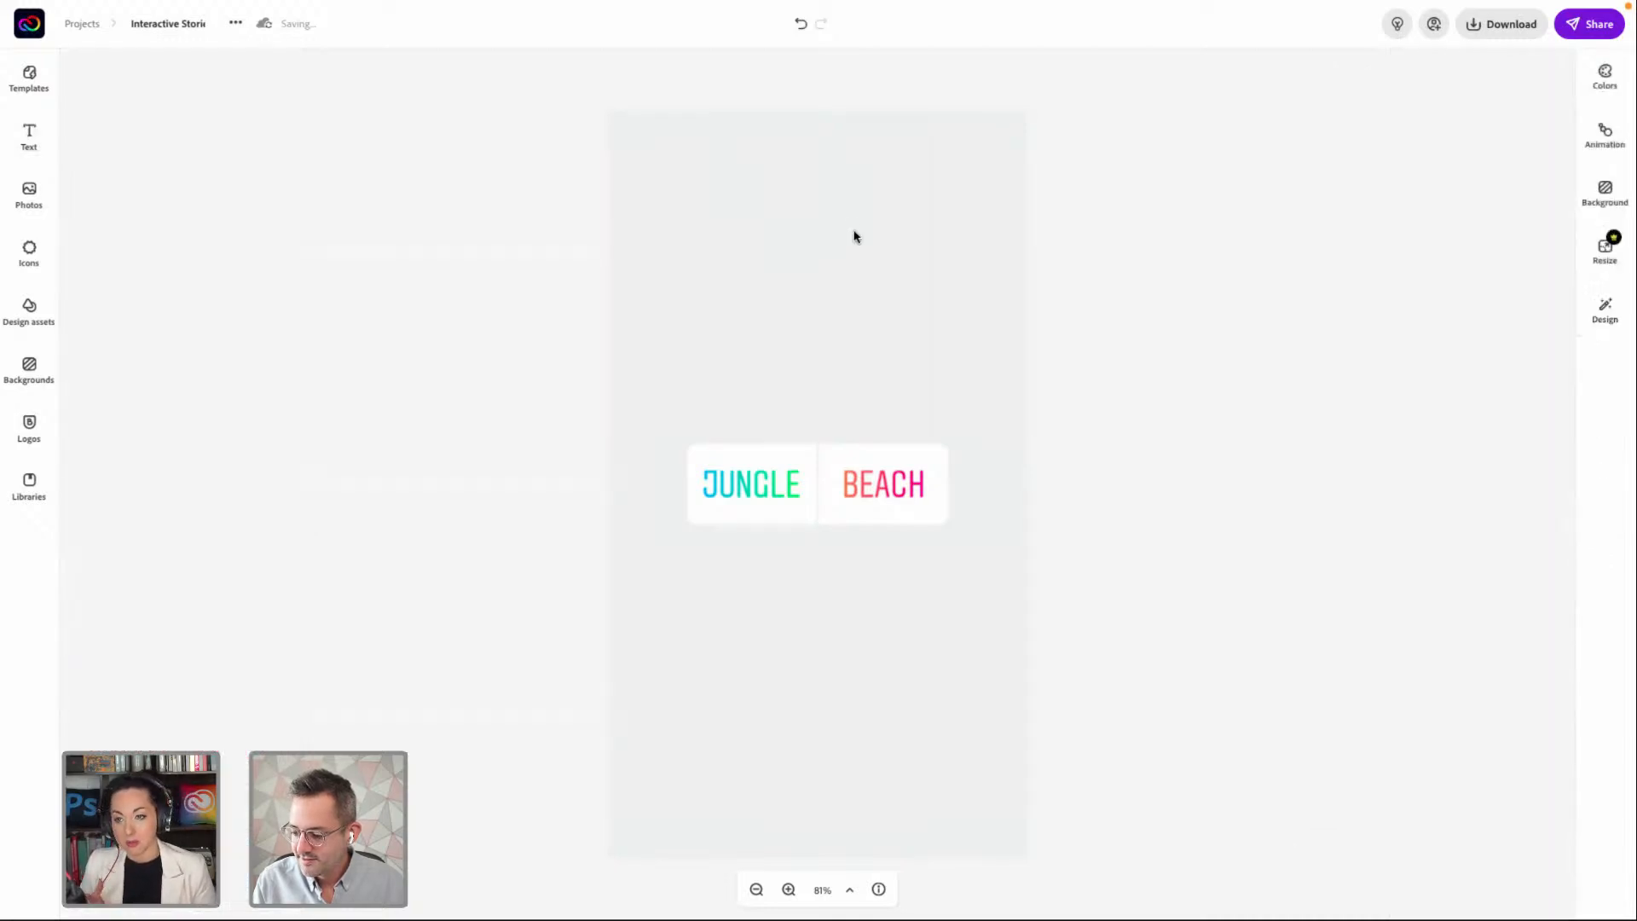
Move the vacation question down, closer to the JUNGLE/BEACH poll sticker
{"action": "left_click", "coordinate": [846, 215]}
{"action": "left_click_drag", "start_coordinate": [845, 236], "coordinate": [844, 326]}
{"action": "left_click", "coordinate": [733, 206]}
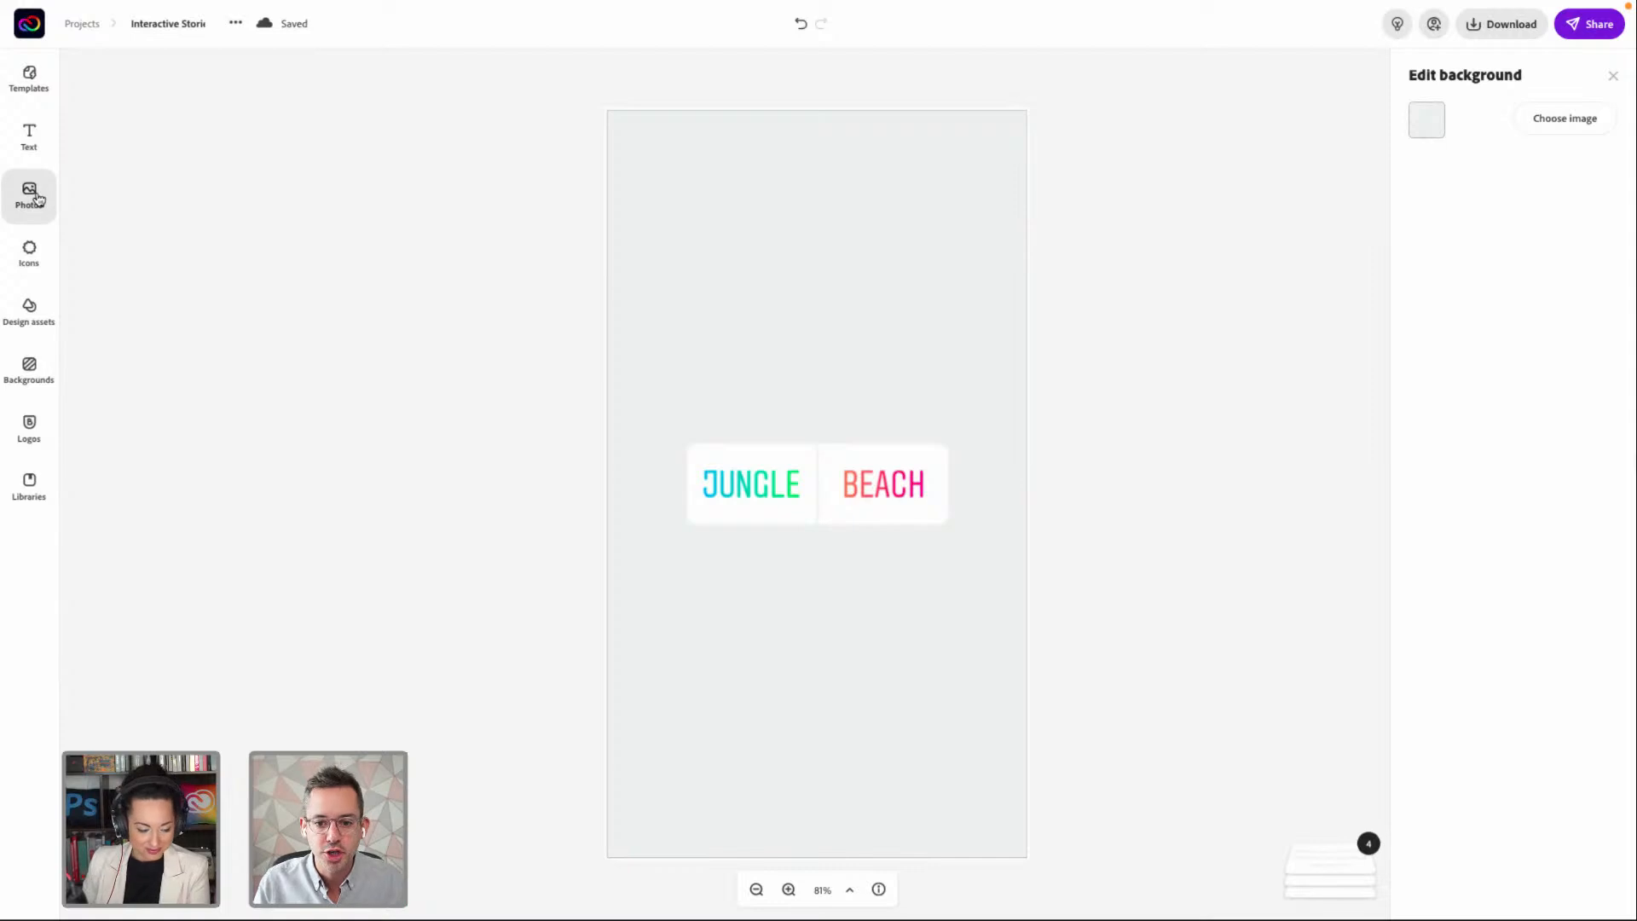
Add the green leaves photo from My Adobe Stock photos to the story
{"action": "left_click", "coordinate": [38, 199]}
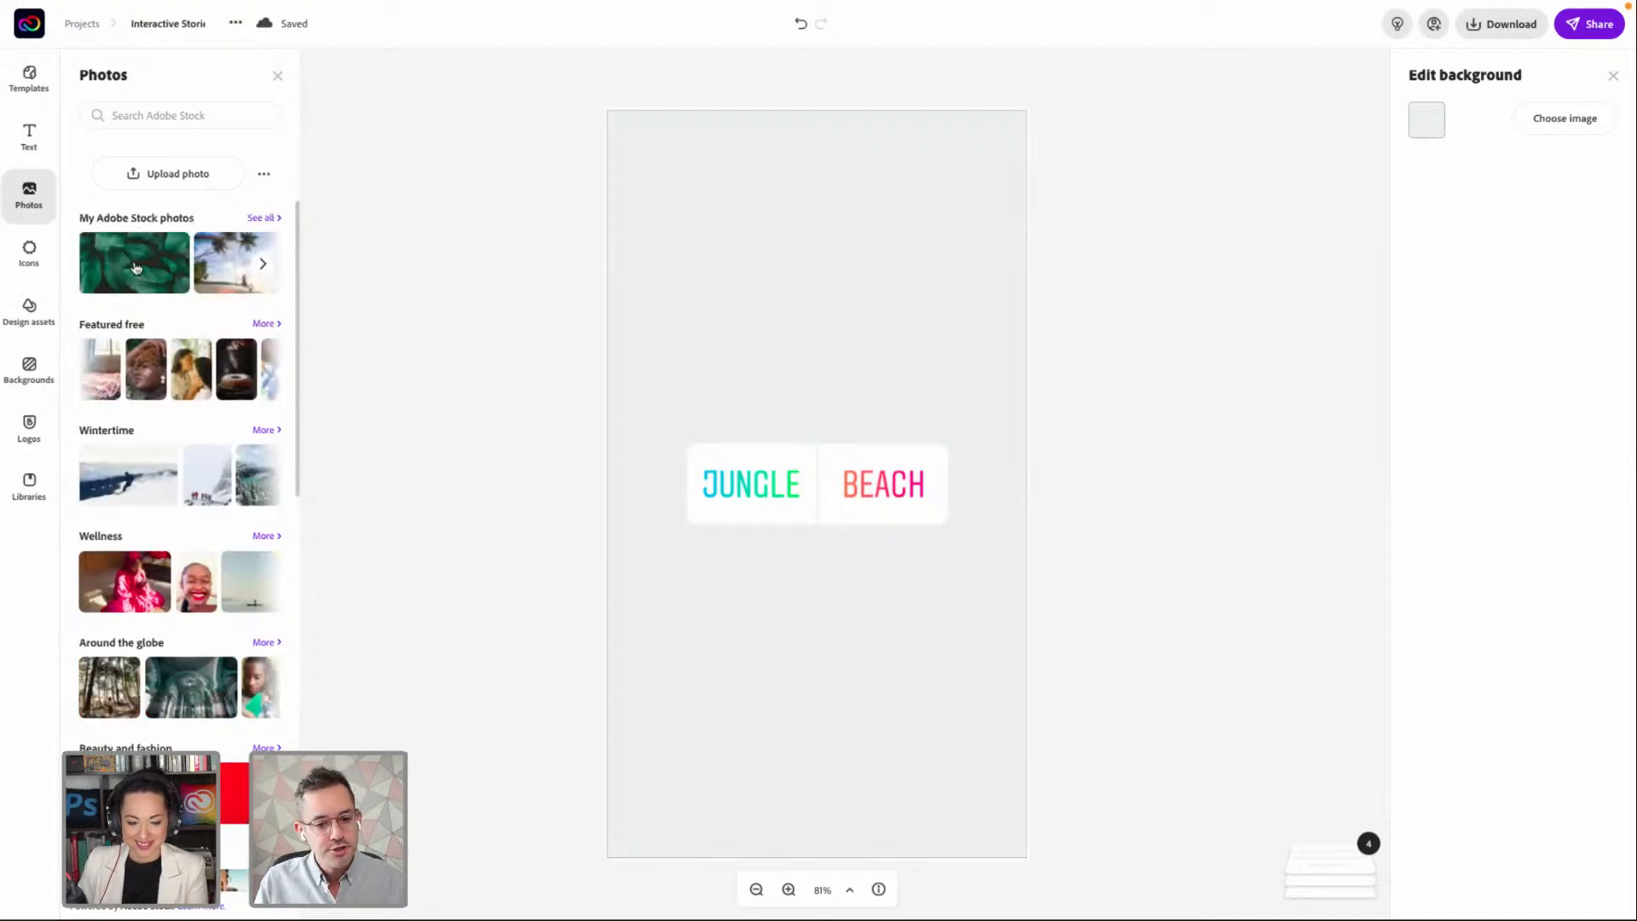
{"action": "left_click", "coordinate": [135, 267]}
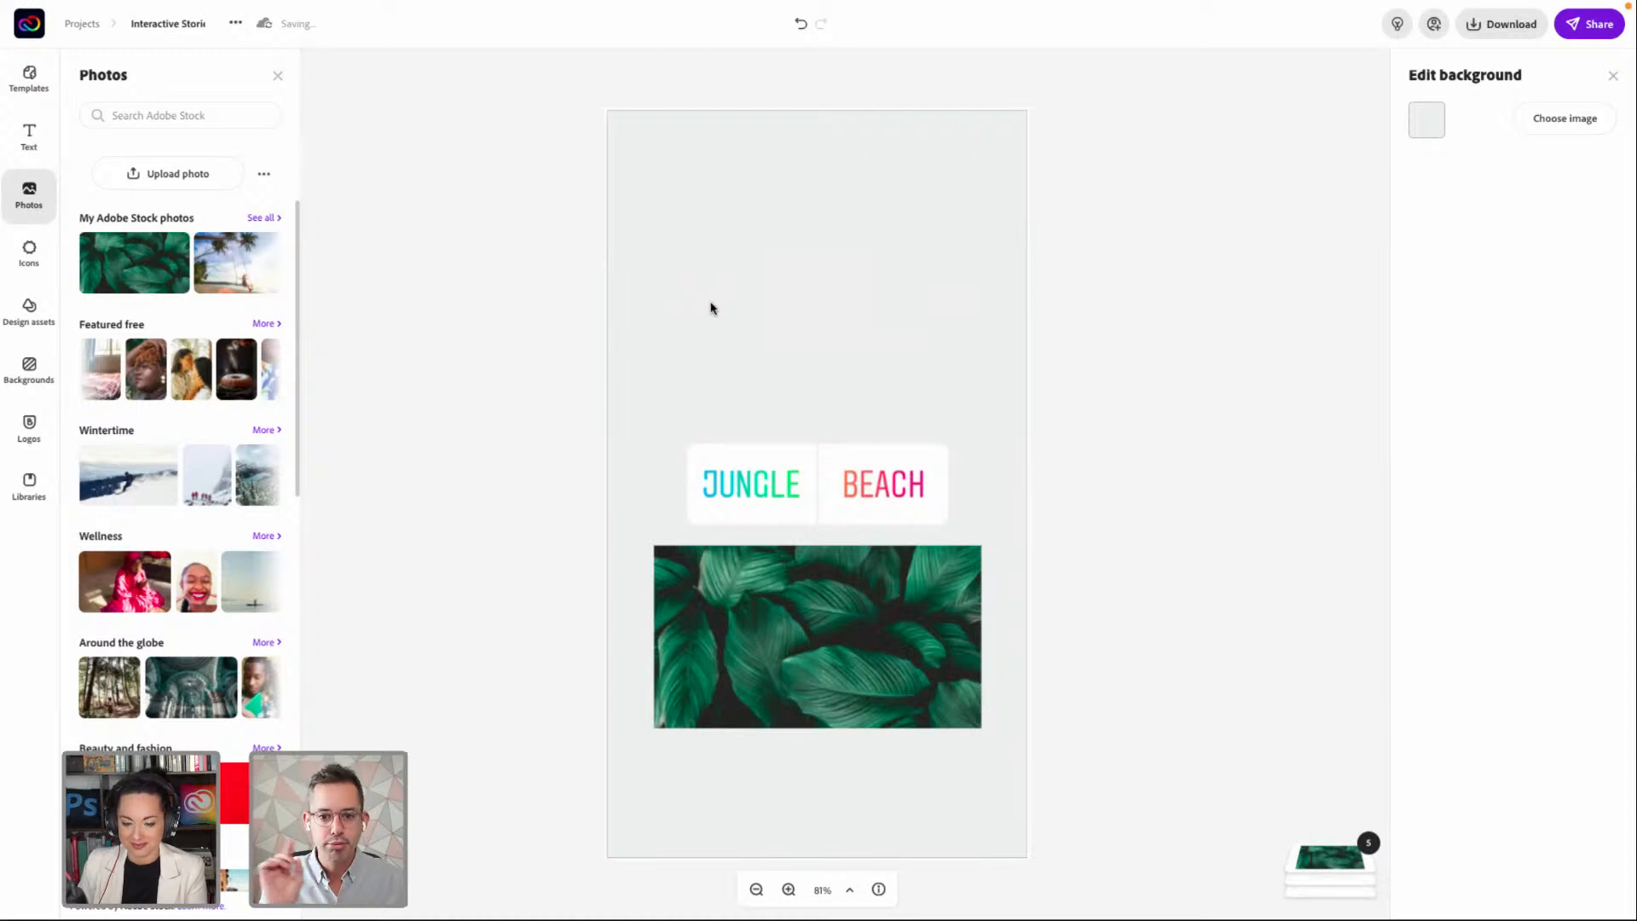
Move the leaves photo to the upper part of the story and enlarge it beyond the canvas width
{"action": "left_click", "coordinate": [804, 560]}
{"action": "left_click_drag", "start_coordinate": [807, 529], "coordinate": [796, 358]}
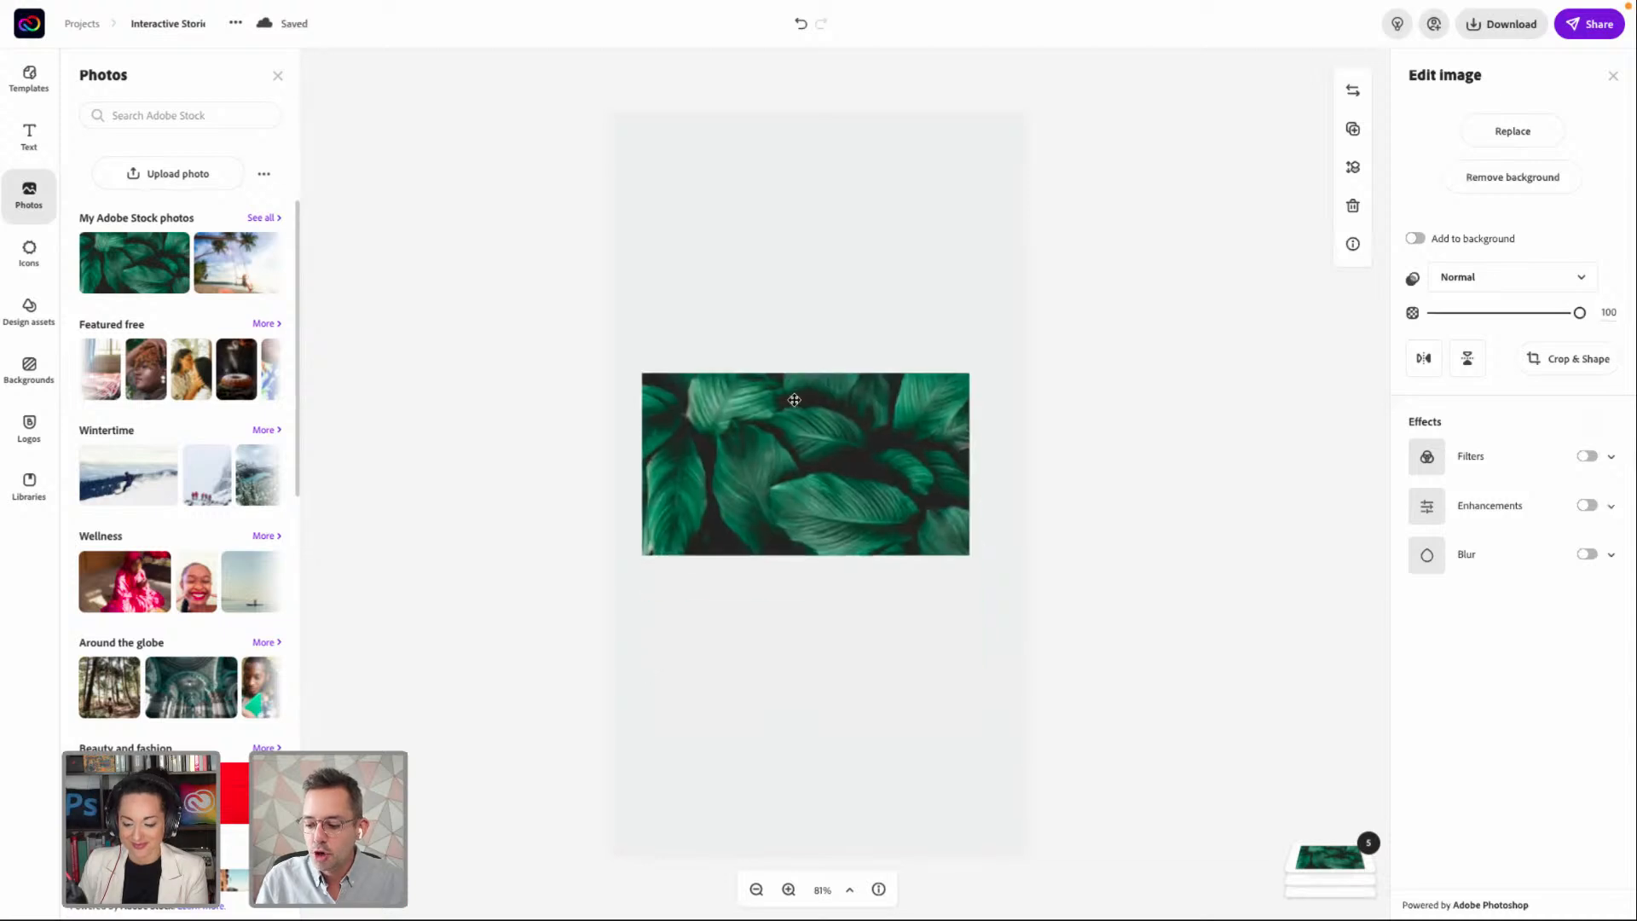
{"action": "left_click_drag", "start_coordinate": [874, 430], "coordinate": [886, 308]}
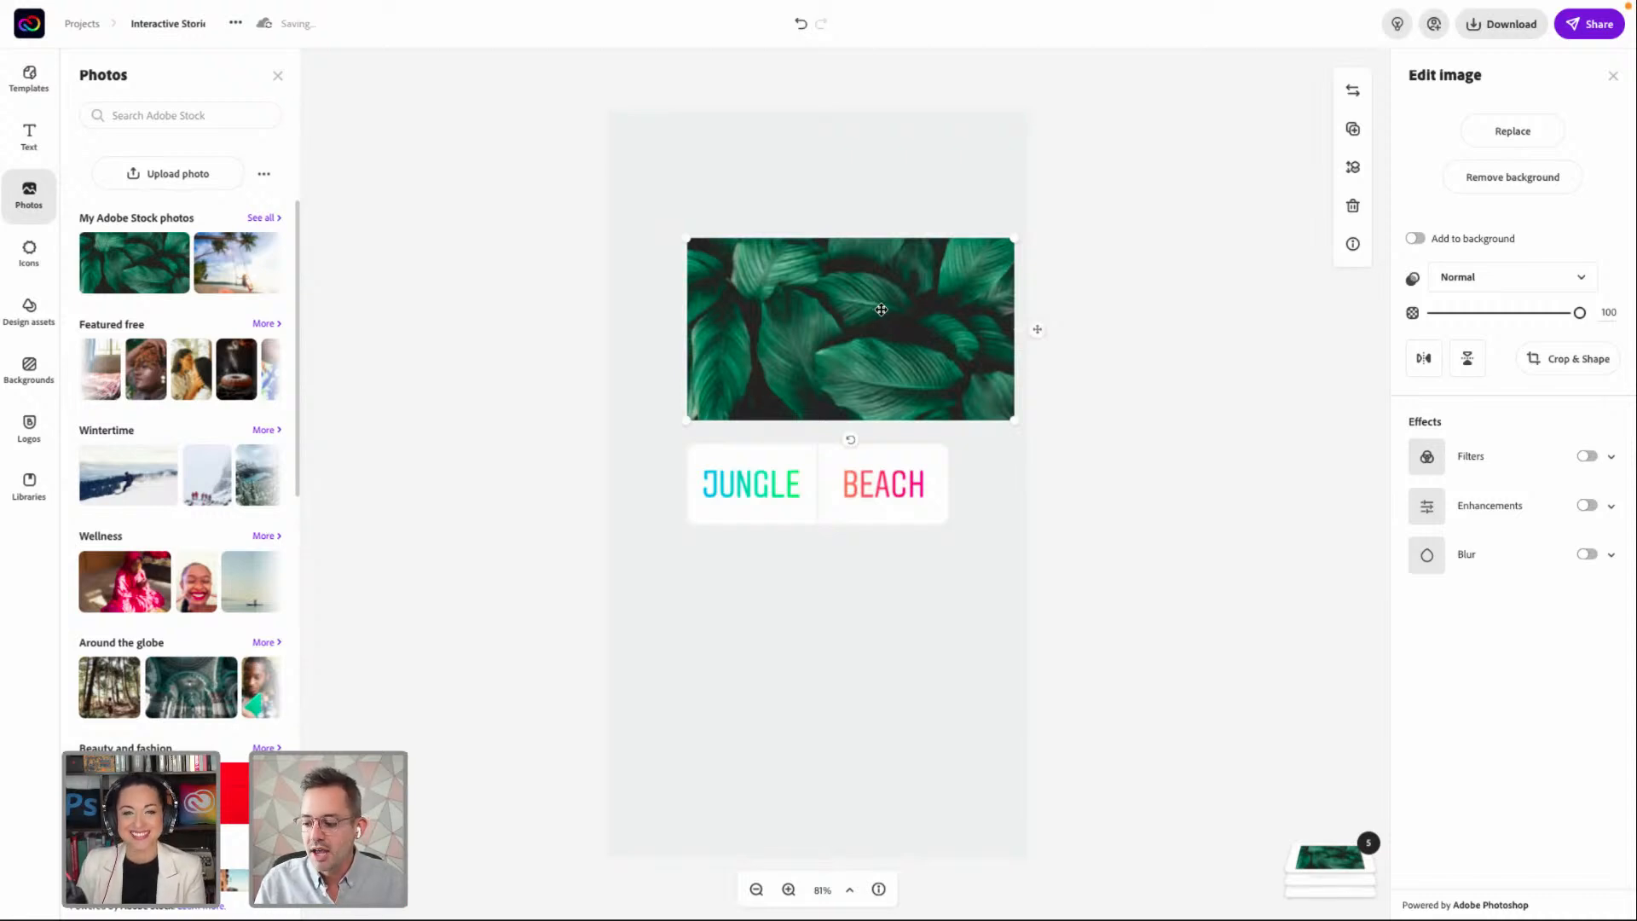
{"action": "left_click_drag", "start_coordinate": [1022, 234], "coordinate": [1117, 179]}
{"action": "left_click_drag", "start_coordinate": [693, 421], "coordinate": [547, 503]}
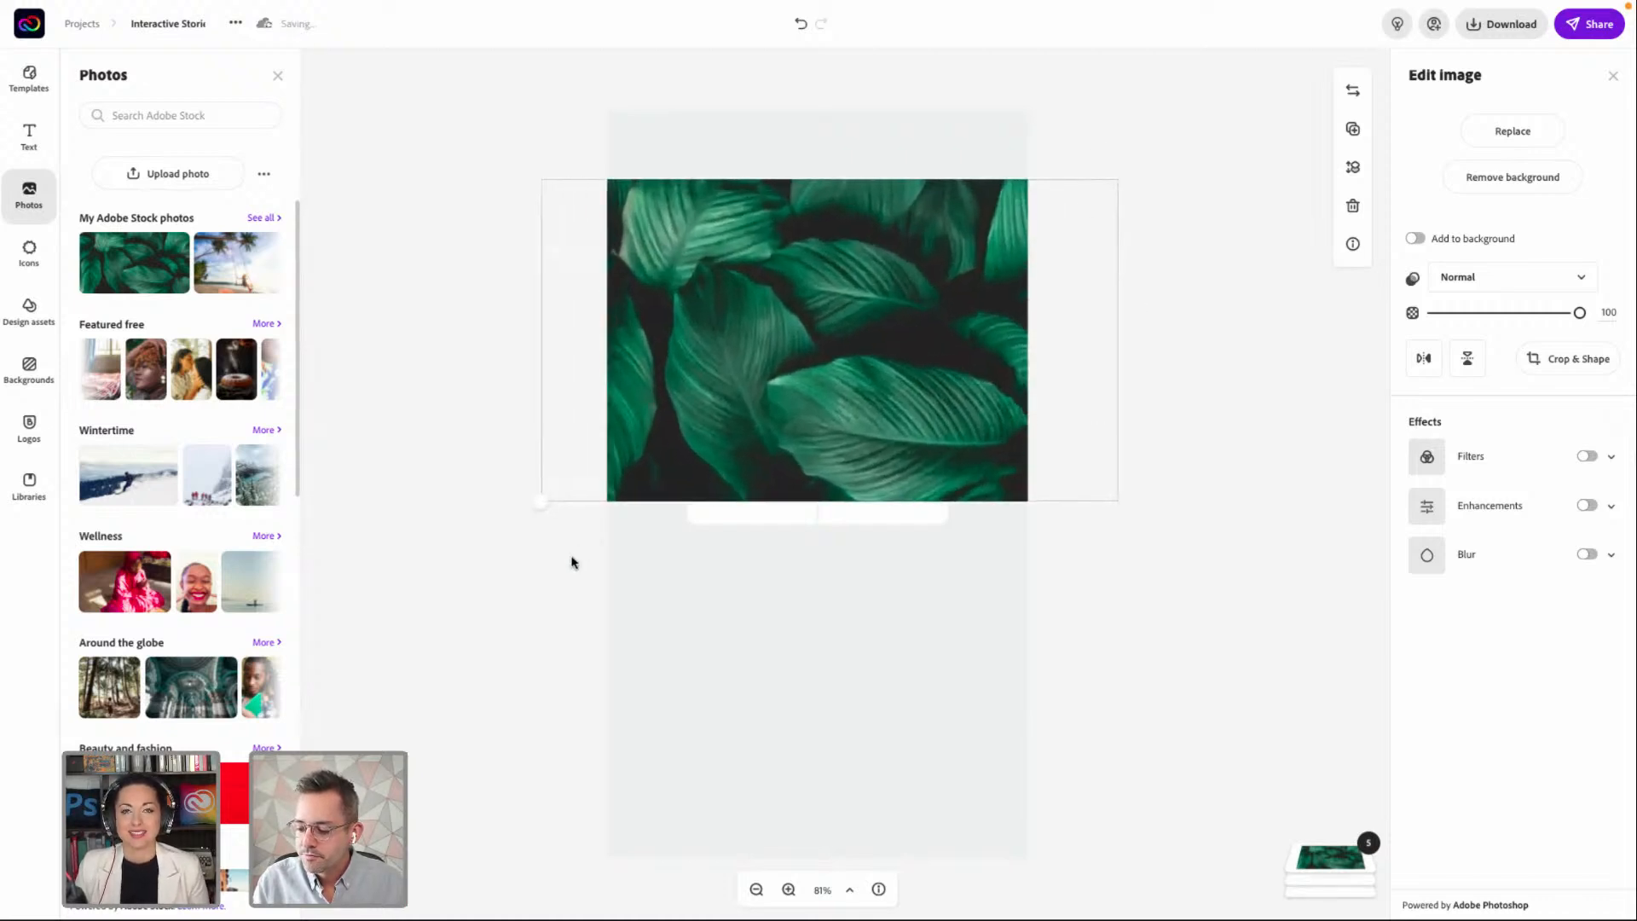
Reorder the layers so the leaves photo sits beneath the question text and the poll sticker
{"action": "left_click", "coordinate": [1315, 885]}
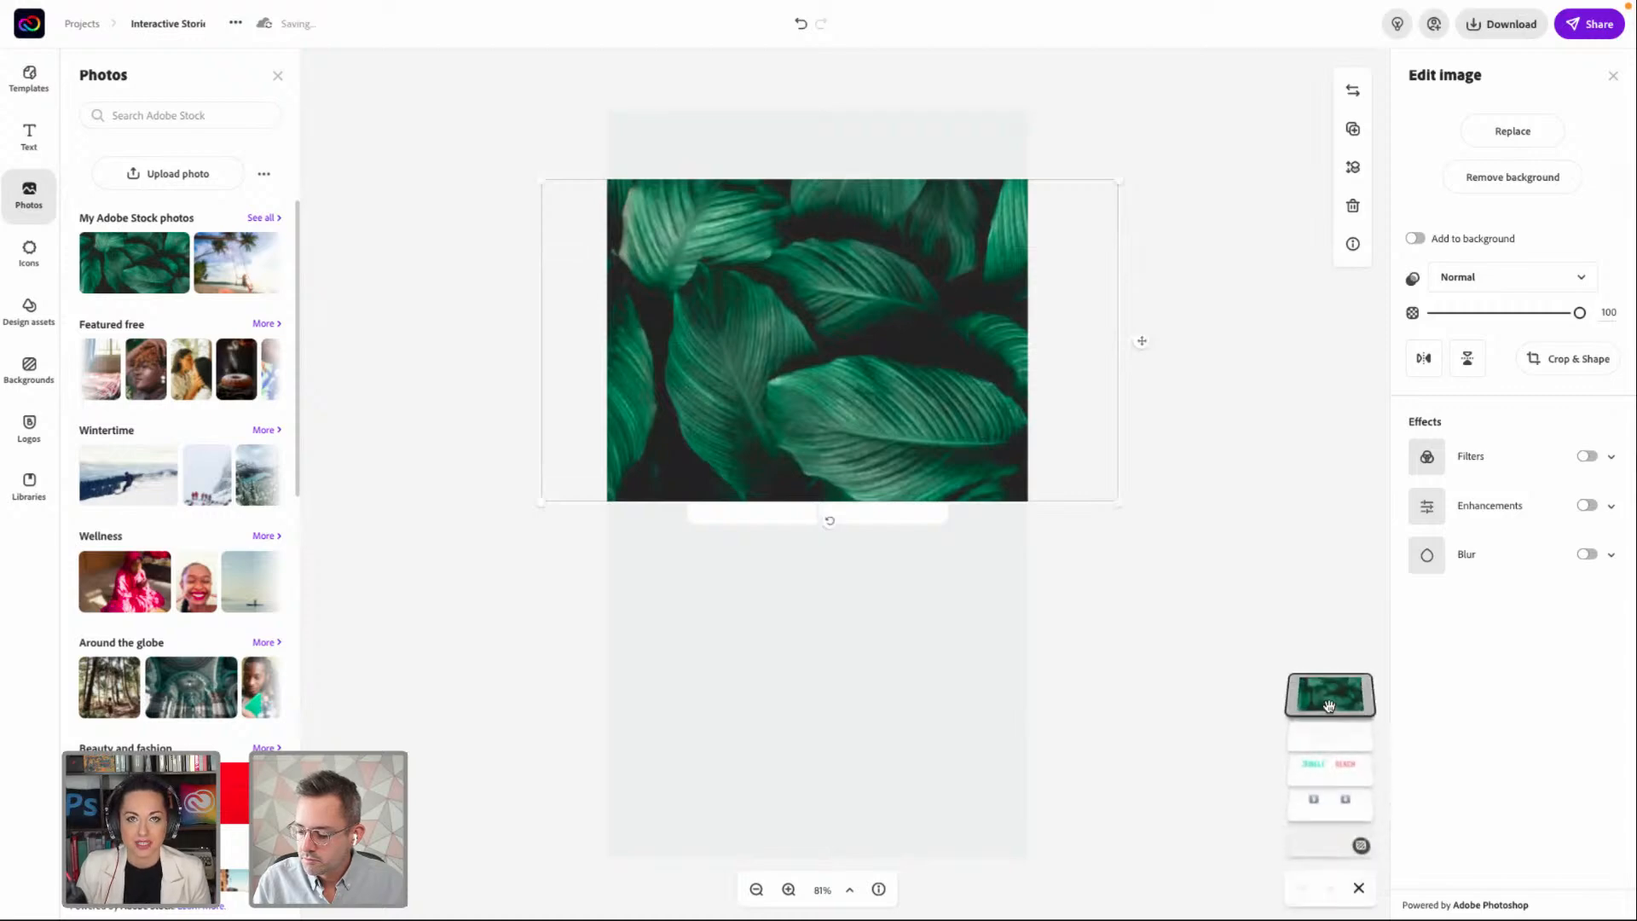
{"action": "left_click_drag", "start_coordinate": [1328, 710], "coordinate": [1327, 780]}
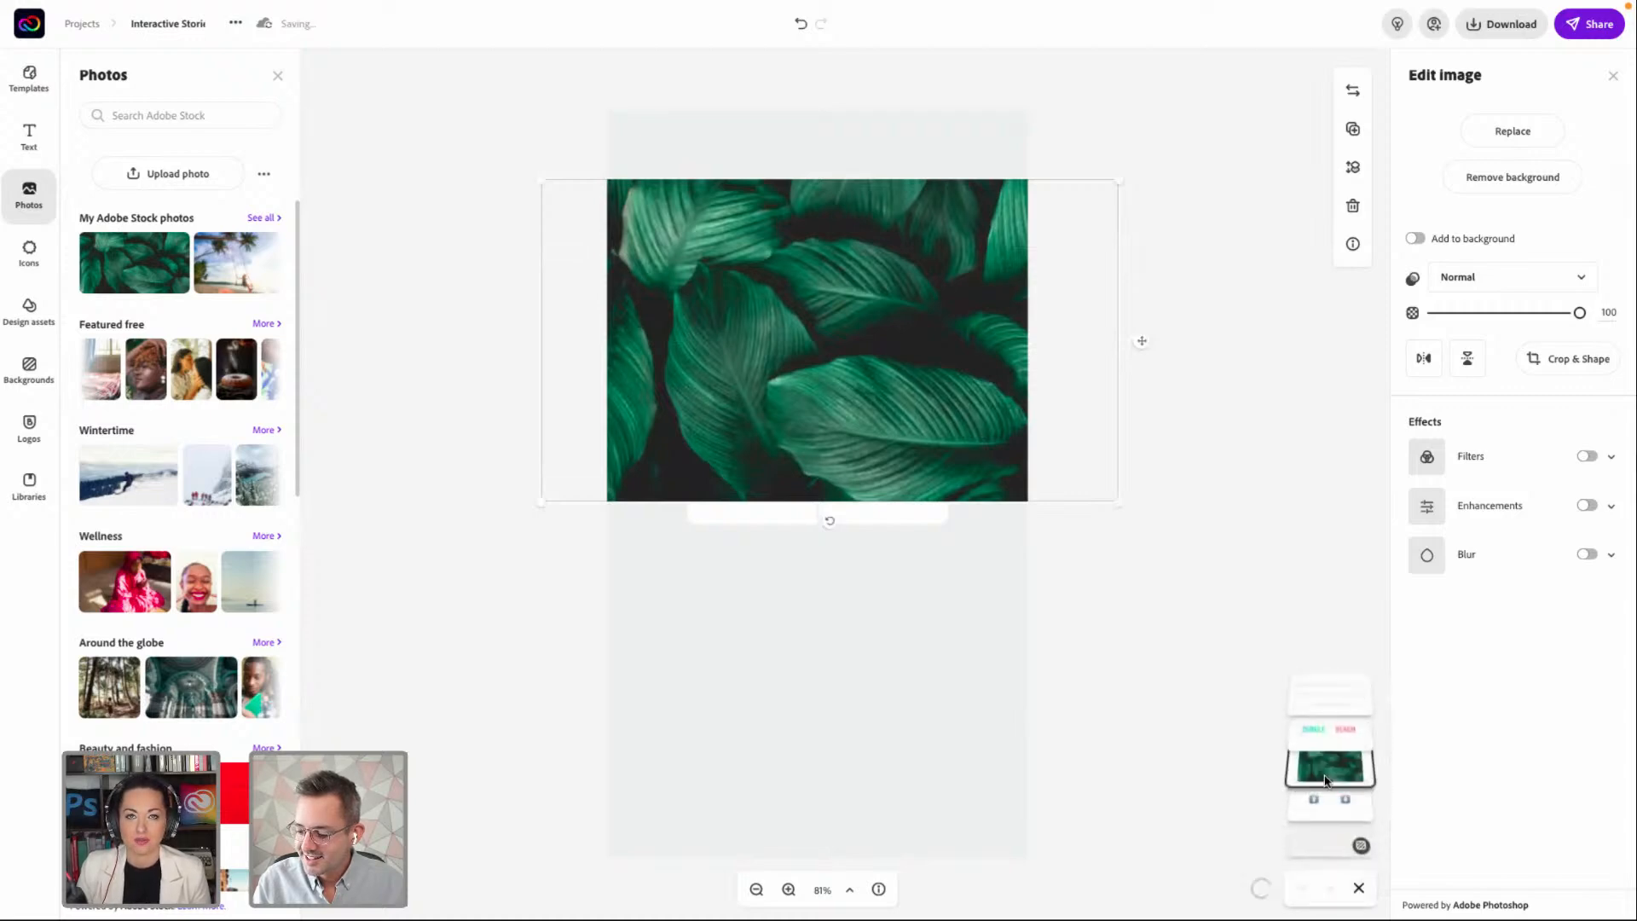
{"action": "left_click", "coordinate": [1180, 352]}
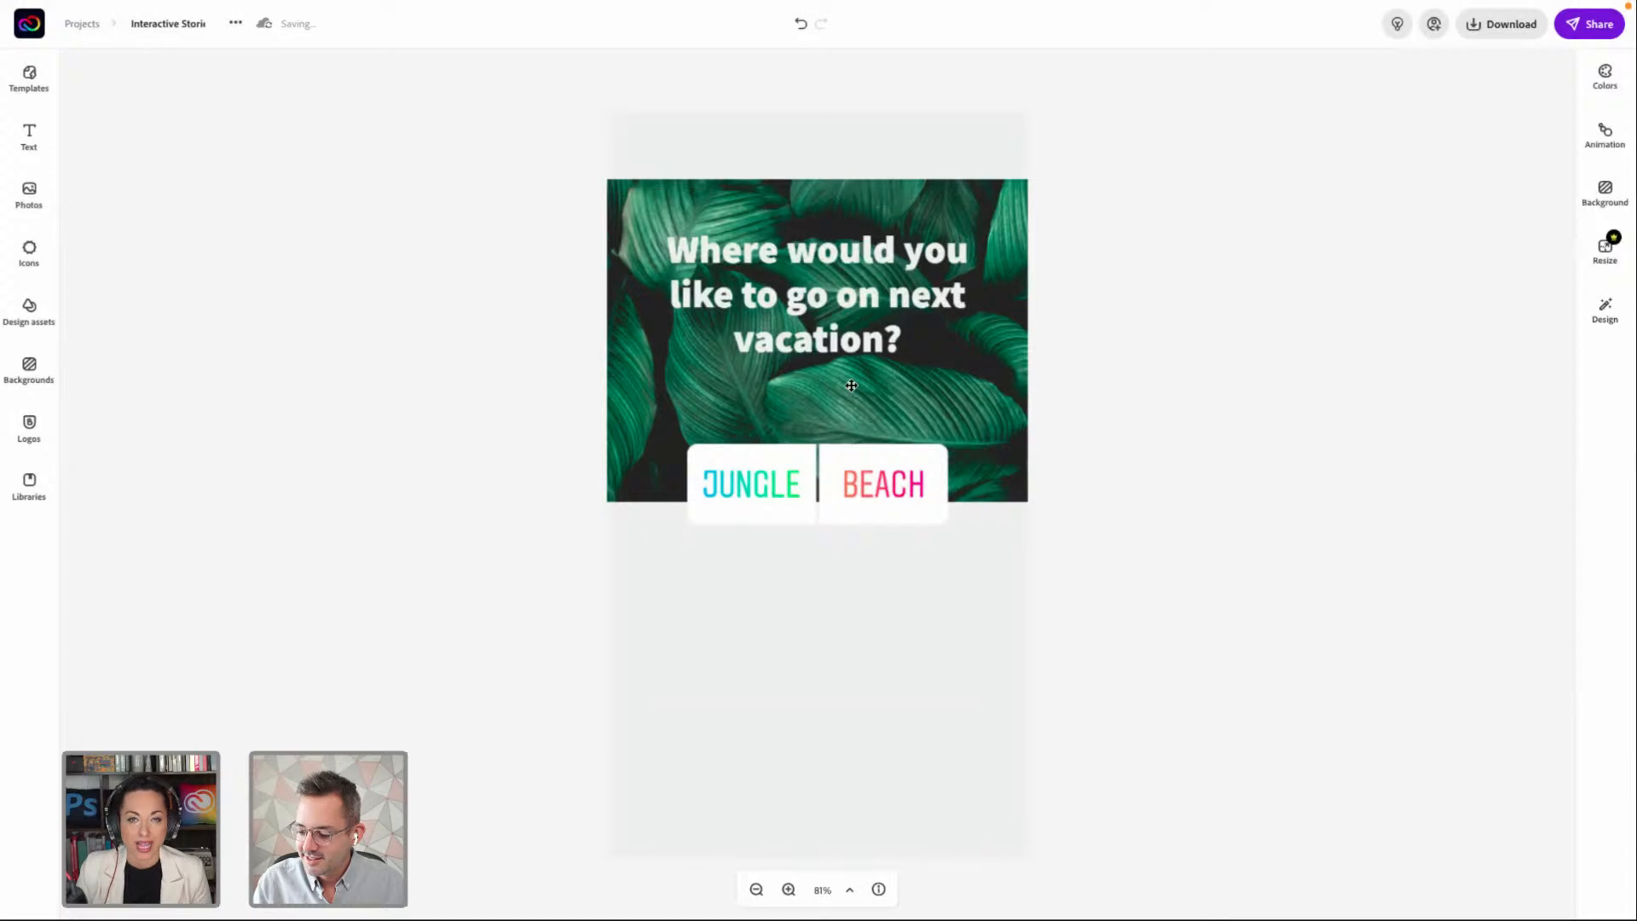
Enlarge and reposition the green leaves photo until it covers the whole story canvas
{"action": "left_click", "coordinate": [852, 388]}
{"action": "left_click_drag", "start_coordinate": [544, 500], "coordinate": [62, 802]}
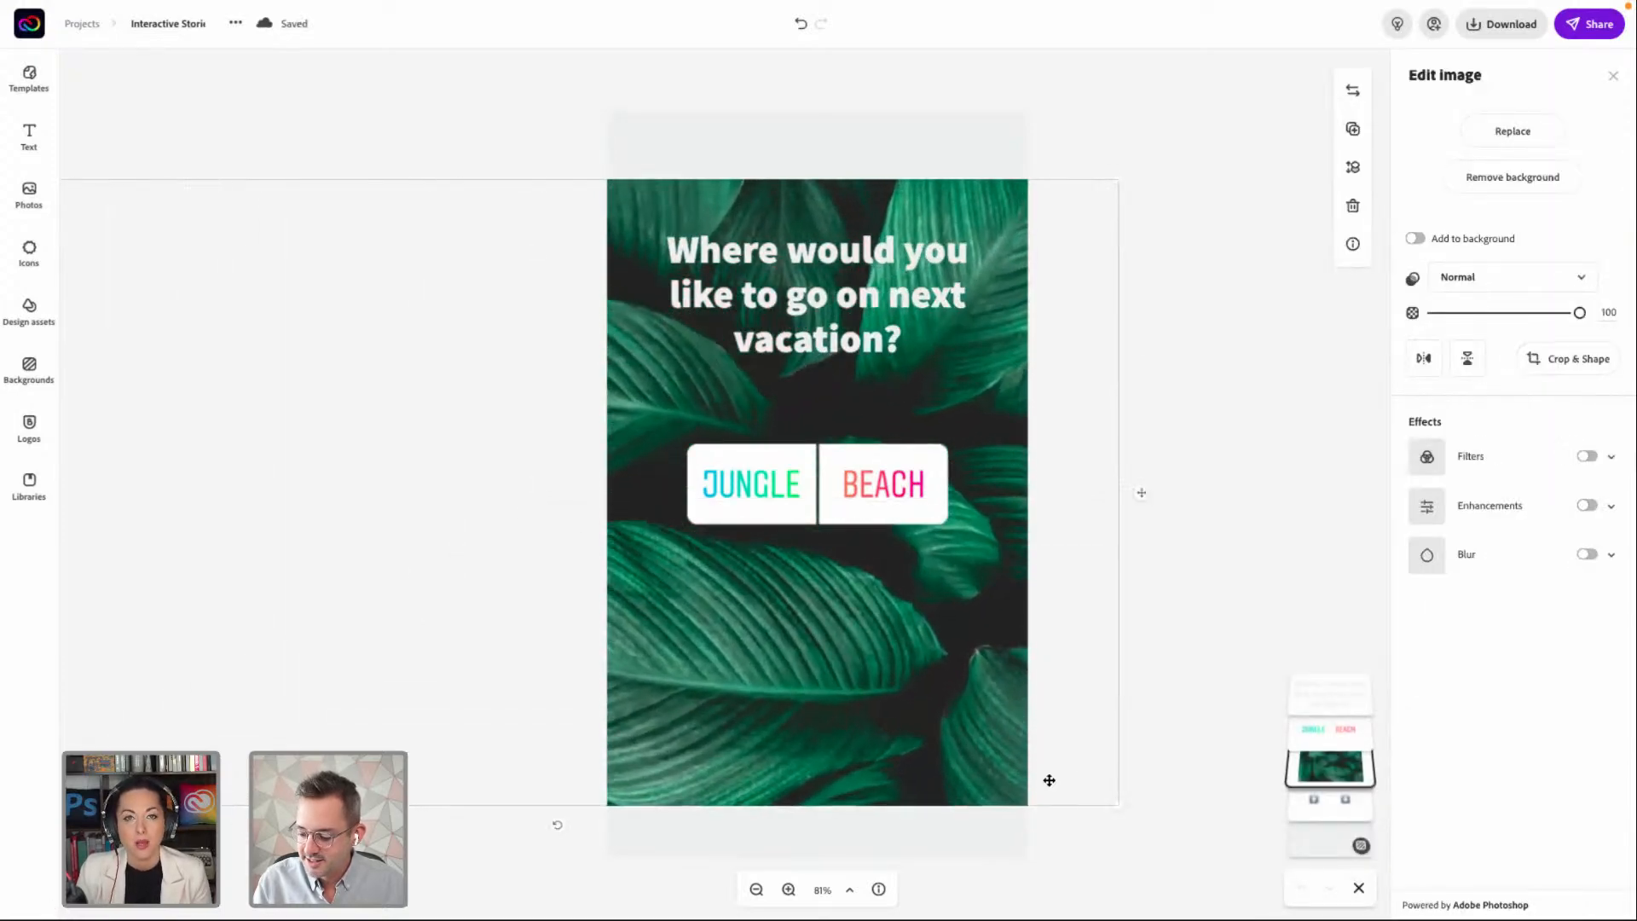
{"action": "left_click_drag", "start_coordinate": [1119, 801], "coordinate": [1238, 870]}
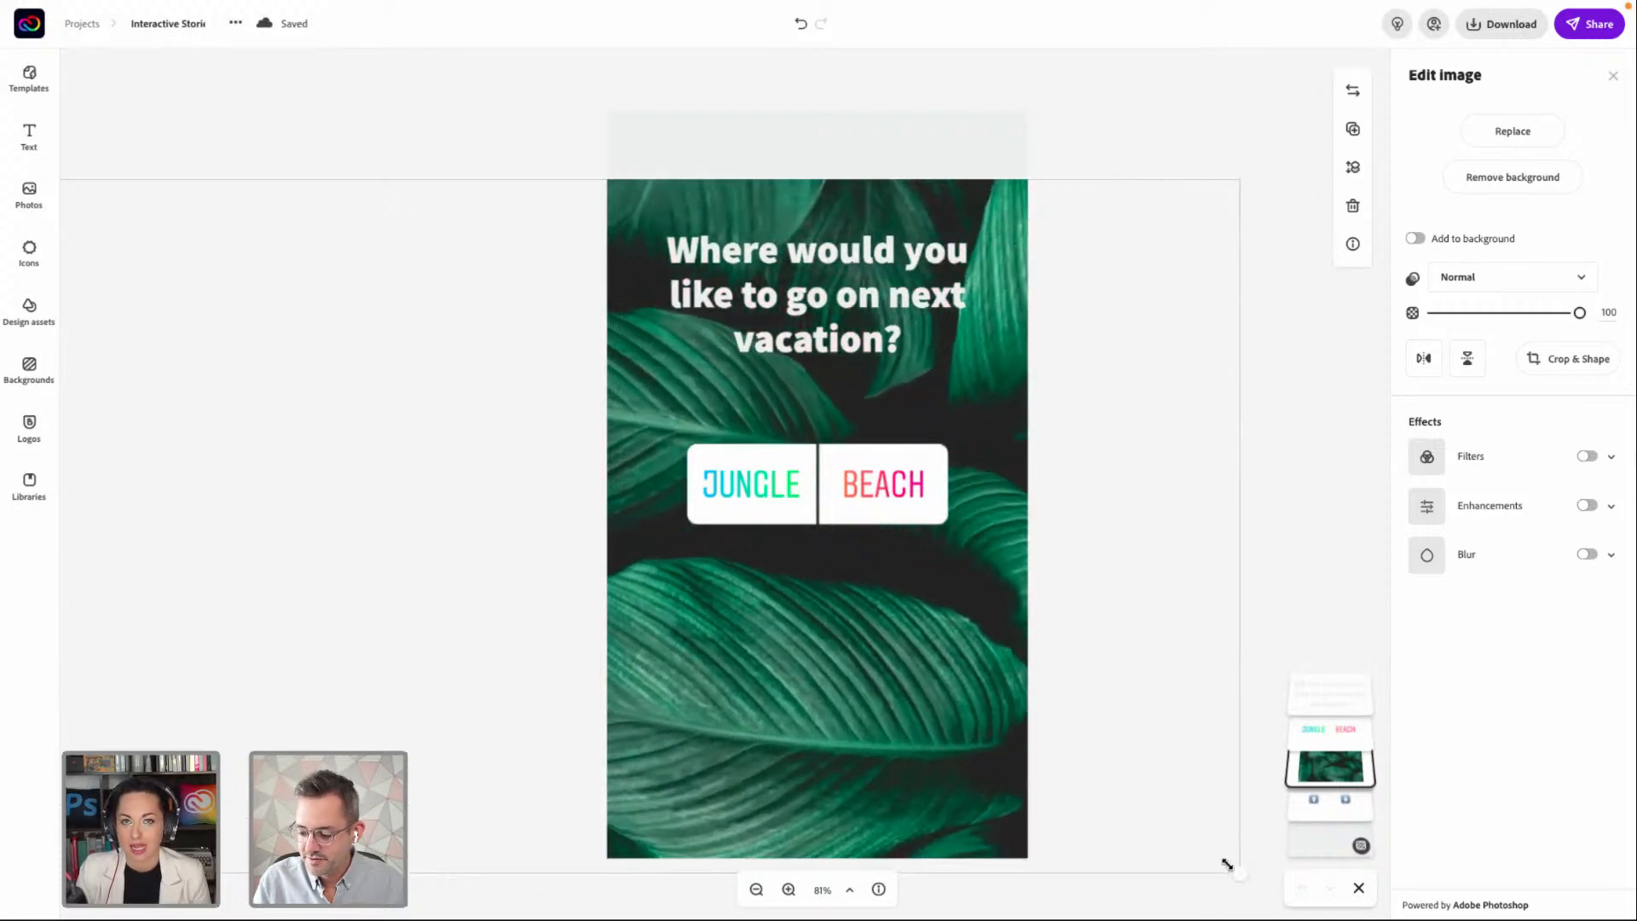
{"action": "left_click_drag", "start_coordinate": [923, 410], "coordinate": [930, 333]}
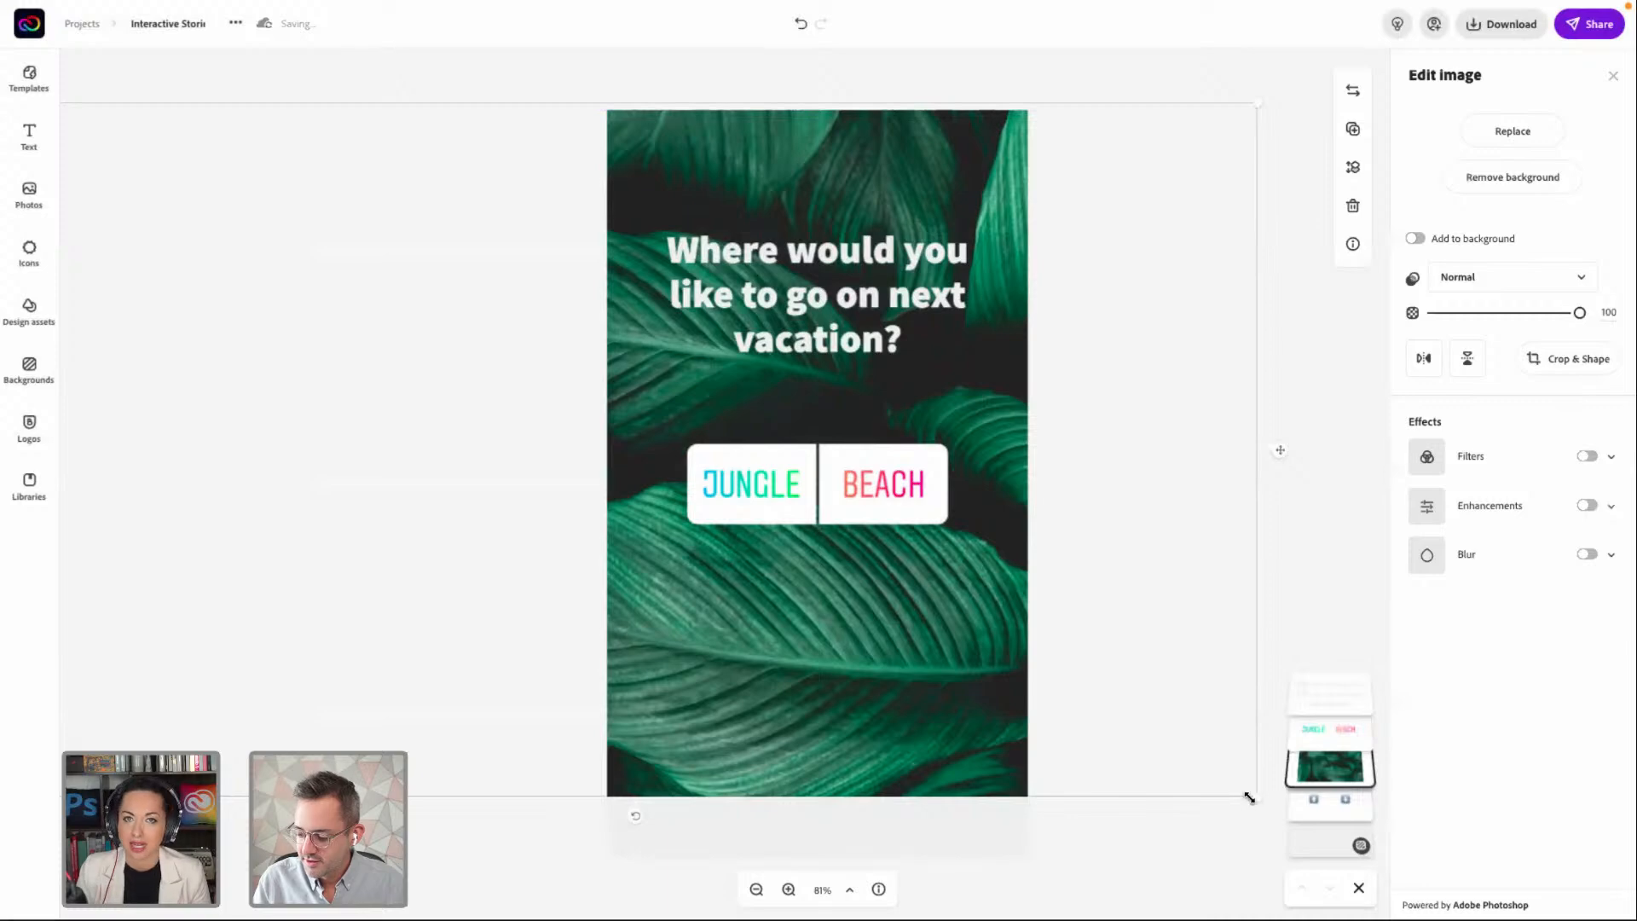
{"action": "left_click_drag", "start_coordinate": [1267, 804], "coordinate": [1376, 882]}
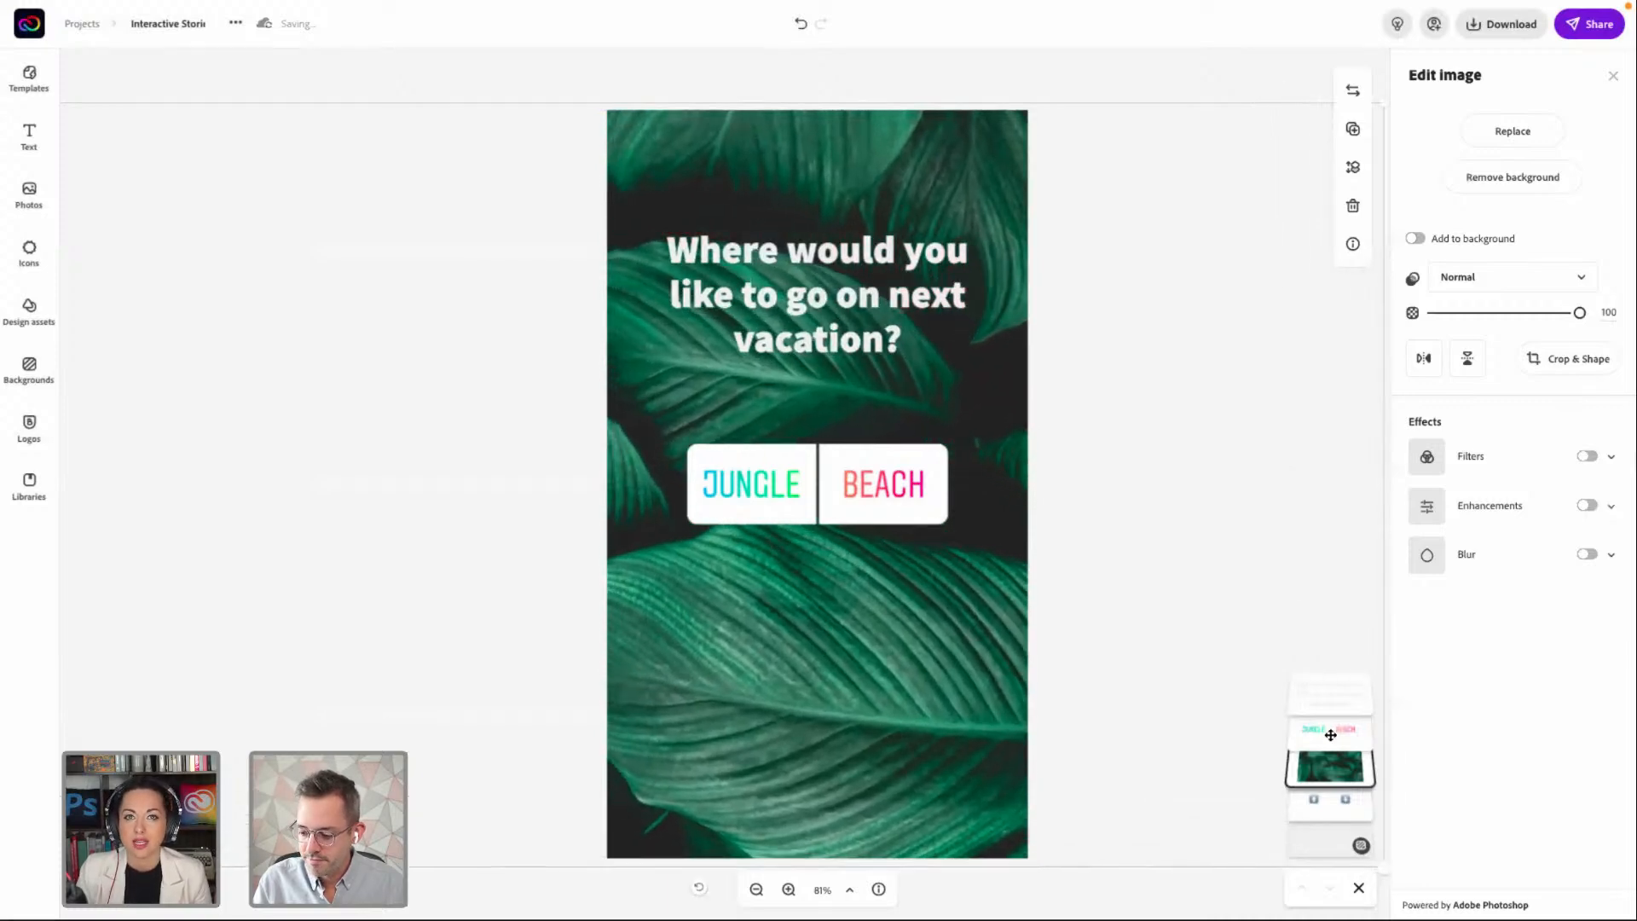
Shift the vacation question slightly down toward the JUNGLE/BEACH poll sticker, keeping it horizontally centered
{"action": "left_click", "coordinate": [824, 262]}
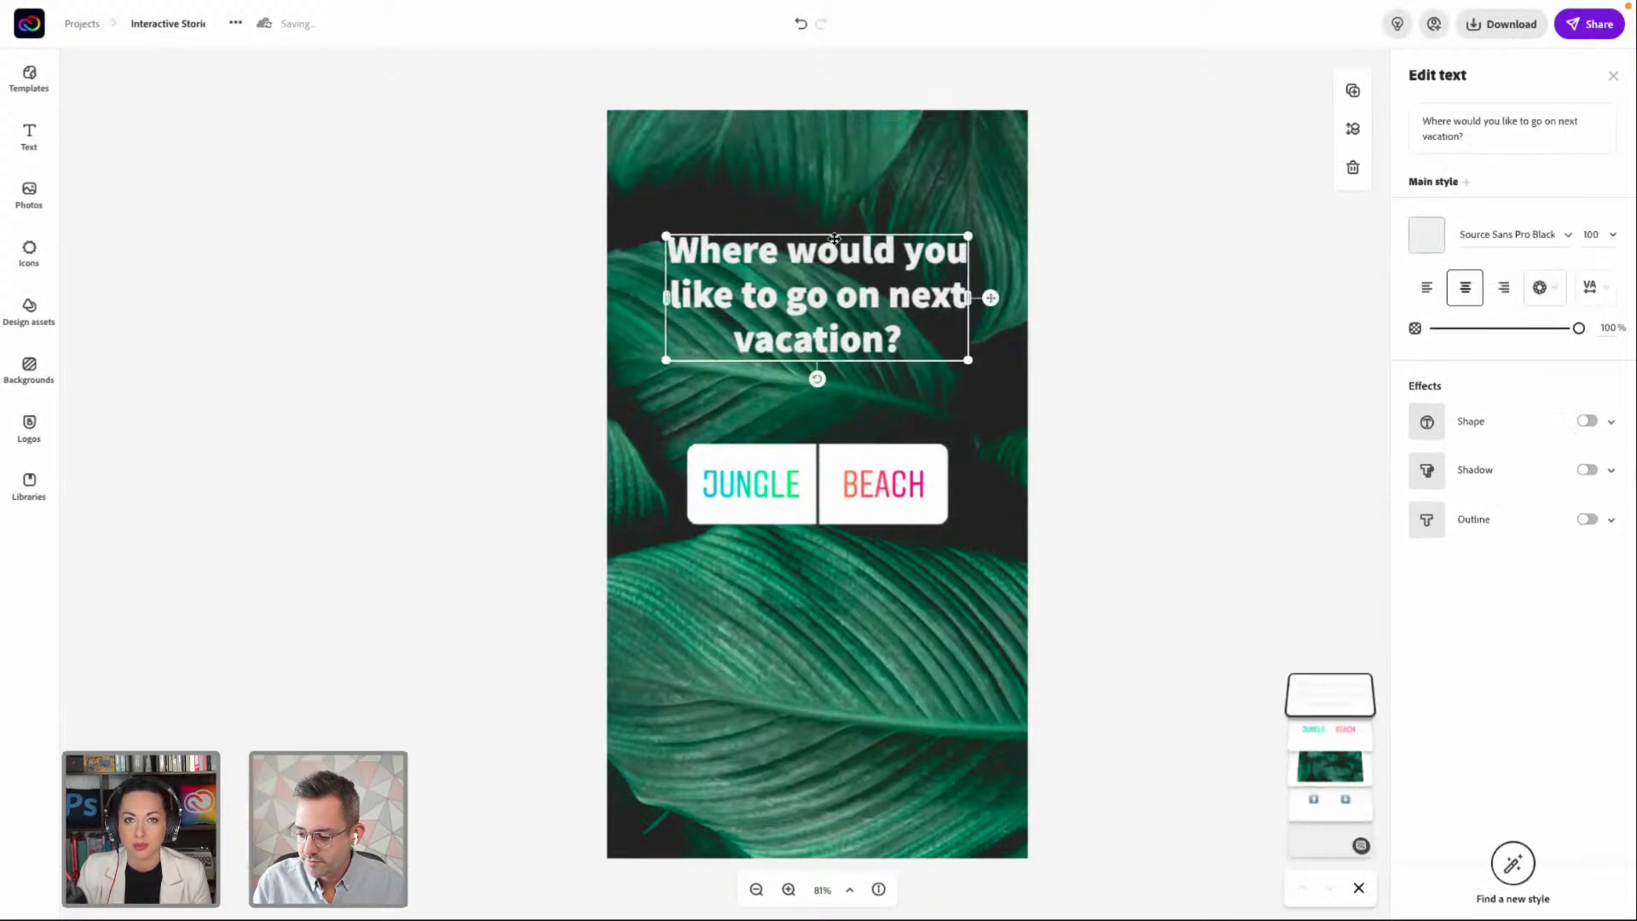
{"action": "left_click_drag", "start_coordinate": [833, 249], "coordinate": [834, 257]}
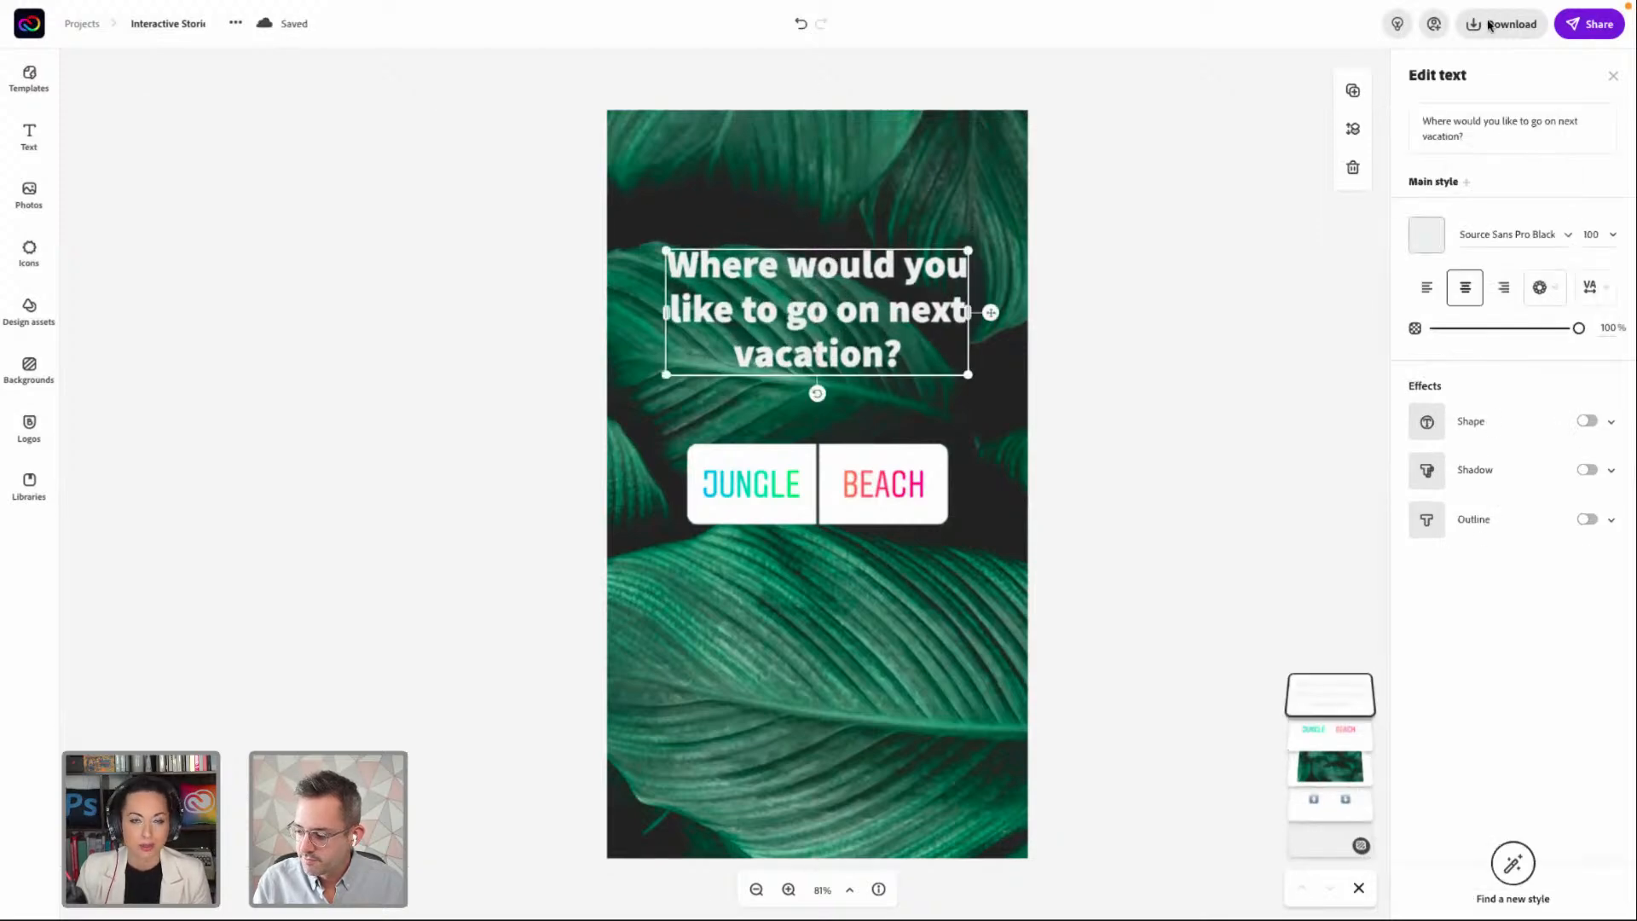
{"action": "left_click", "coordinate": [1611, 77]}
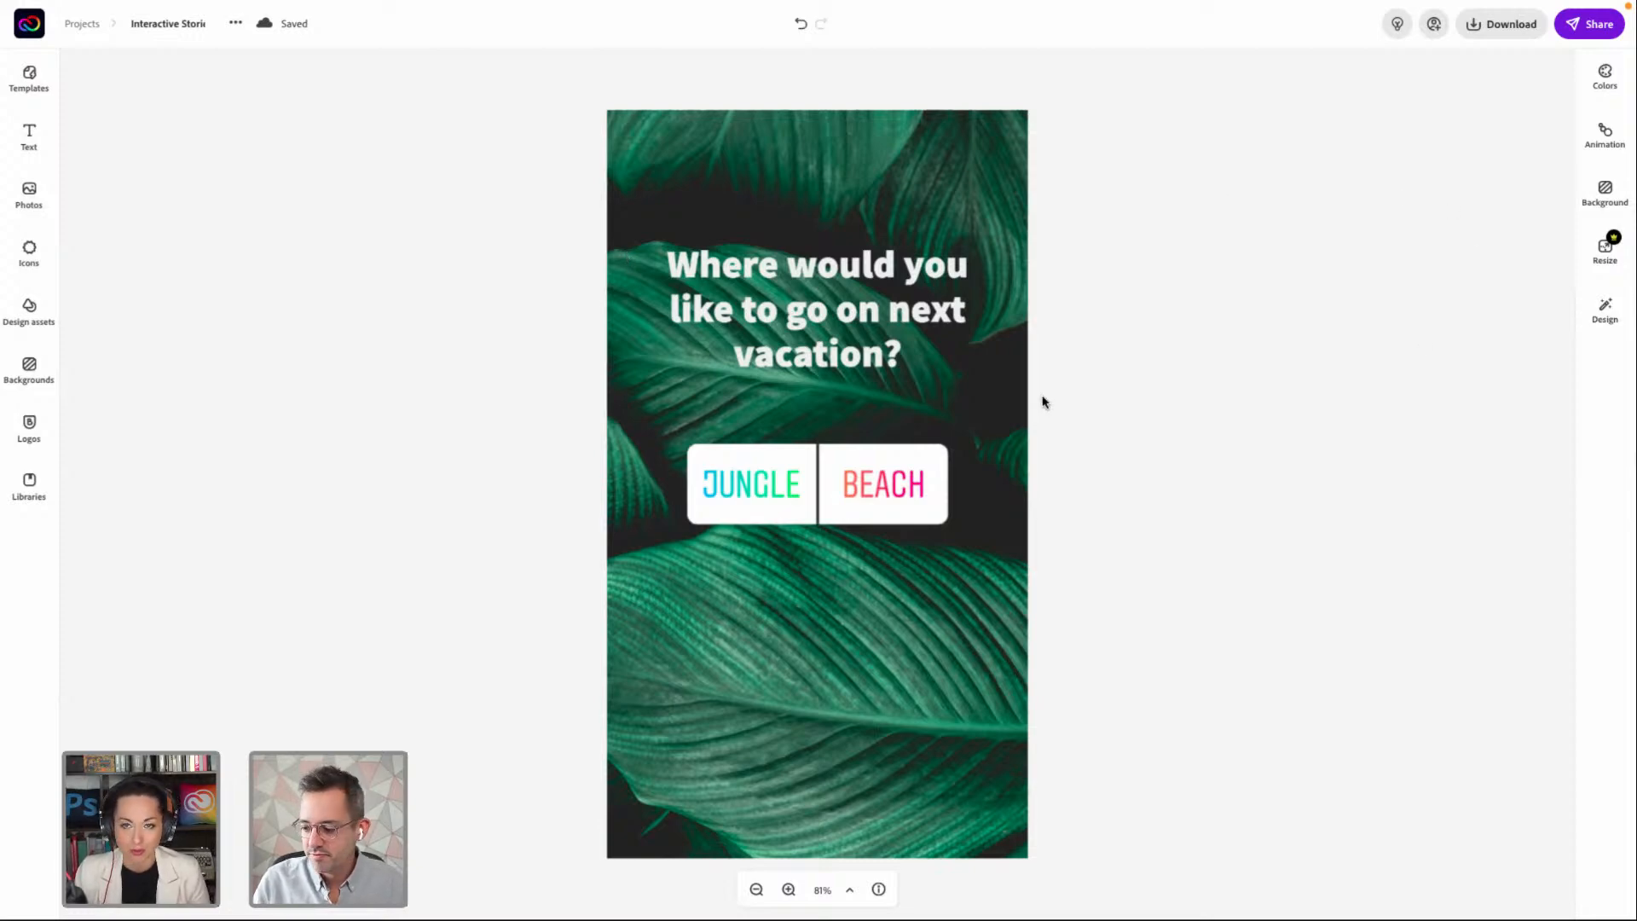
{"action": "left_click", "coordinate": [835, 255]}
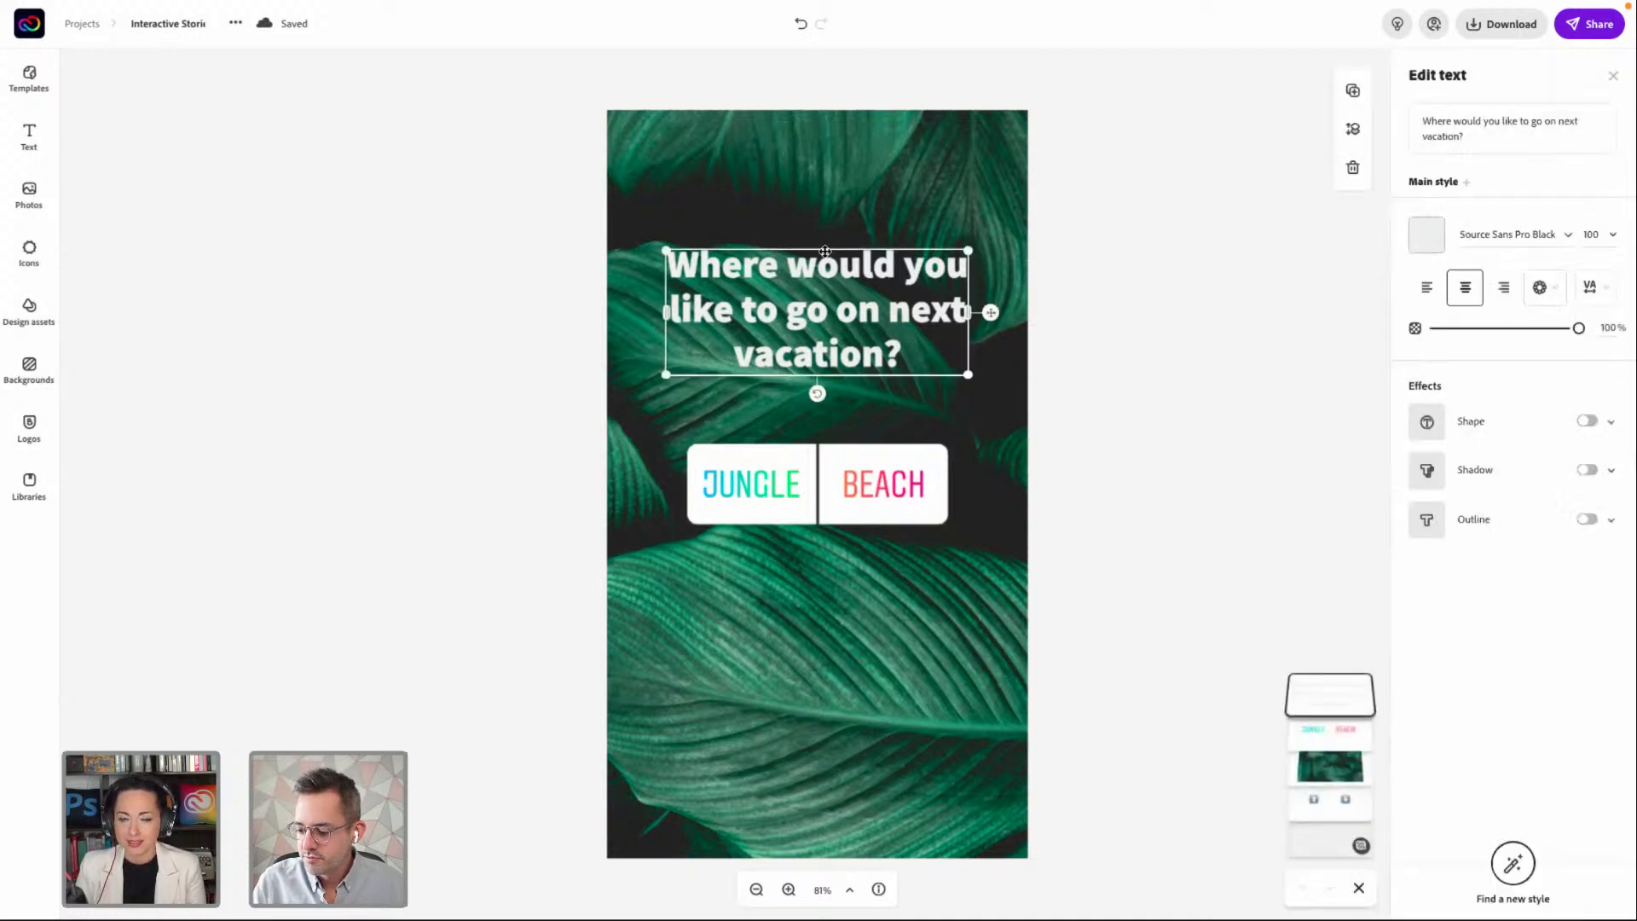
{"action": "mouse_move", "coordinate": [826, 249]}
{"action": "left_mouse_down"}
{"action": "mouse_move", "coordinate": [826, 266]}
{"action": "mouse_move", "coordinate": [827, 245]}
{"action": "left_mouse_up"}
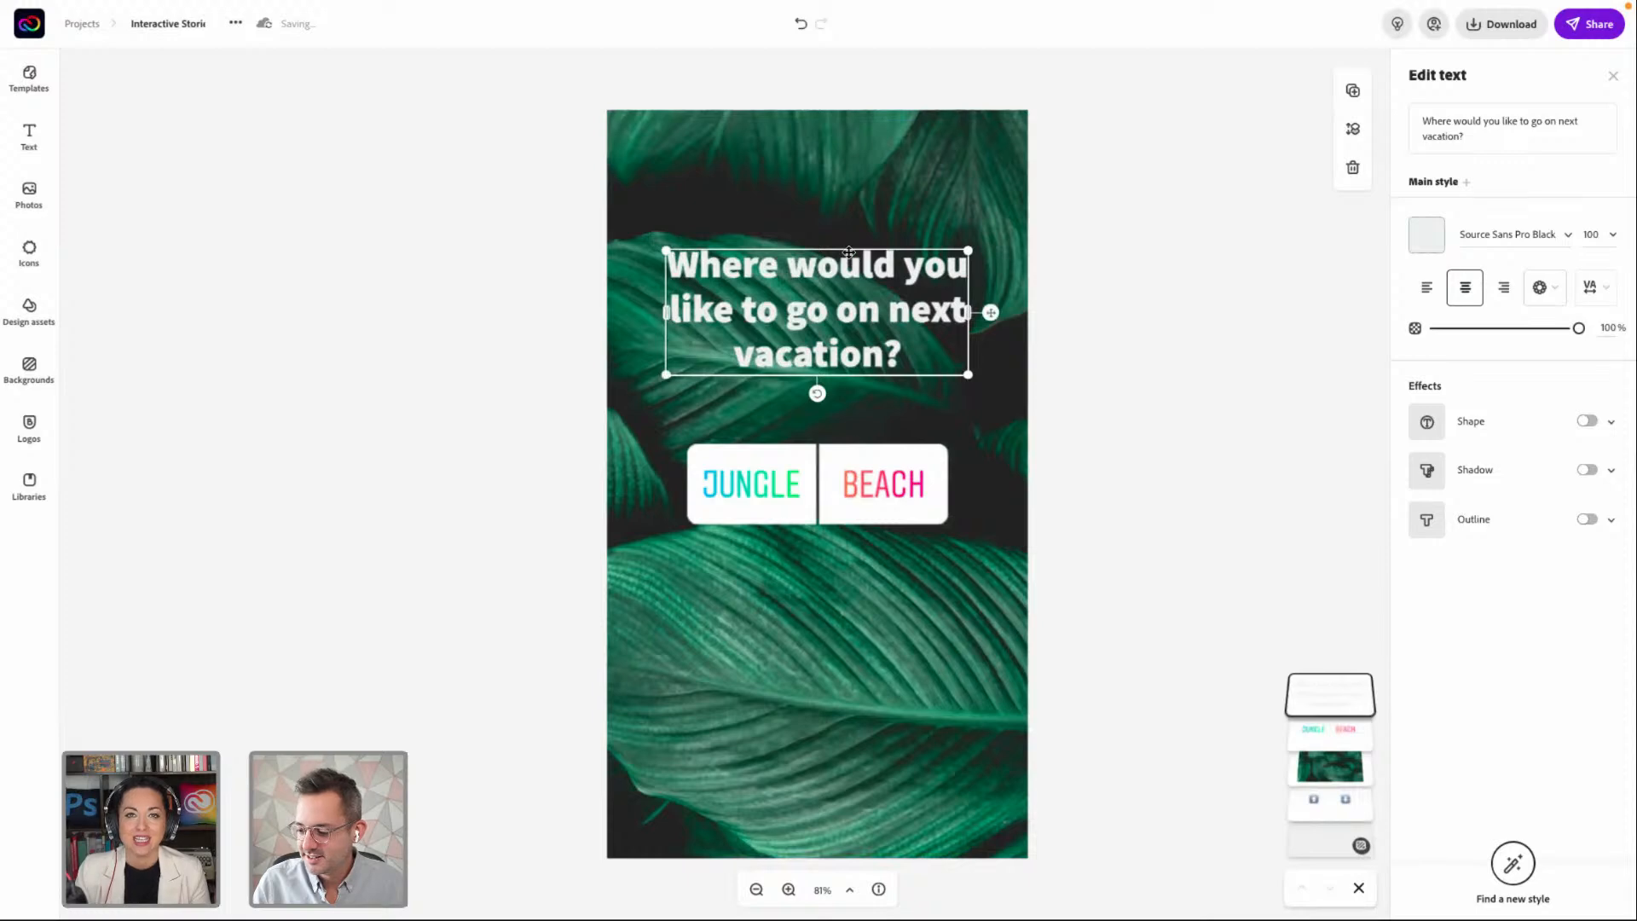
{"action": "mouse_move", "coordinate": [848, 253]}
{"action": "left_mouse_down"}
{"action": "mouse_move", "coordinate": [851, 228]}
{"action": "mouse_move", "coordinate": [850, 263]}
{"action": "left_mouse_up"}
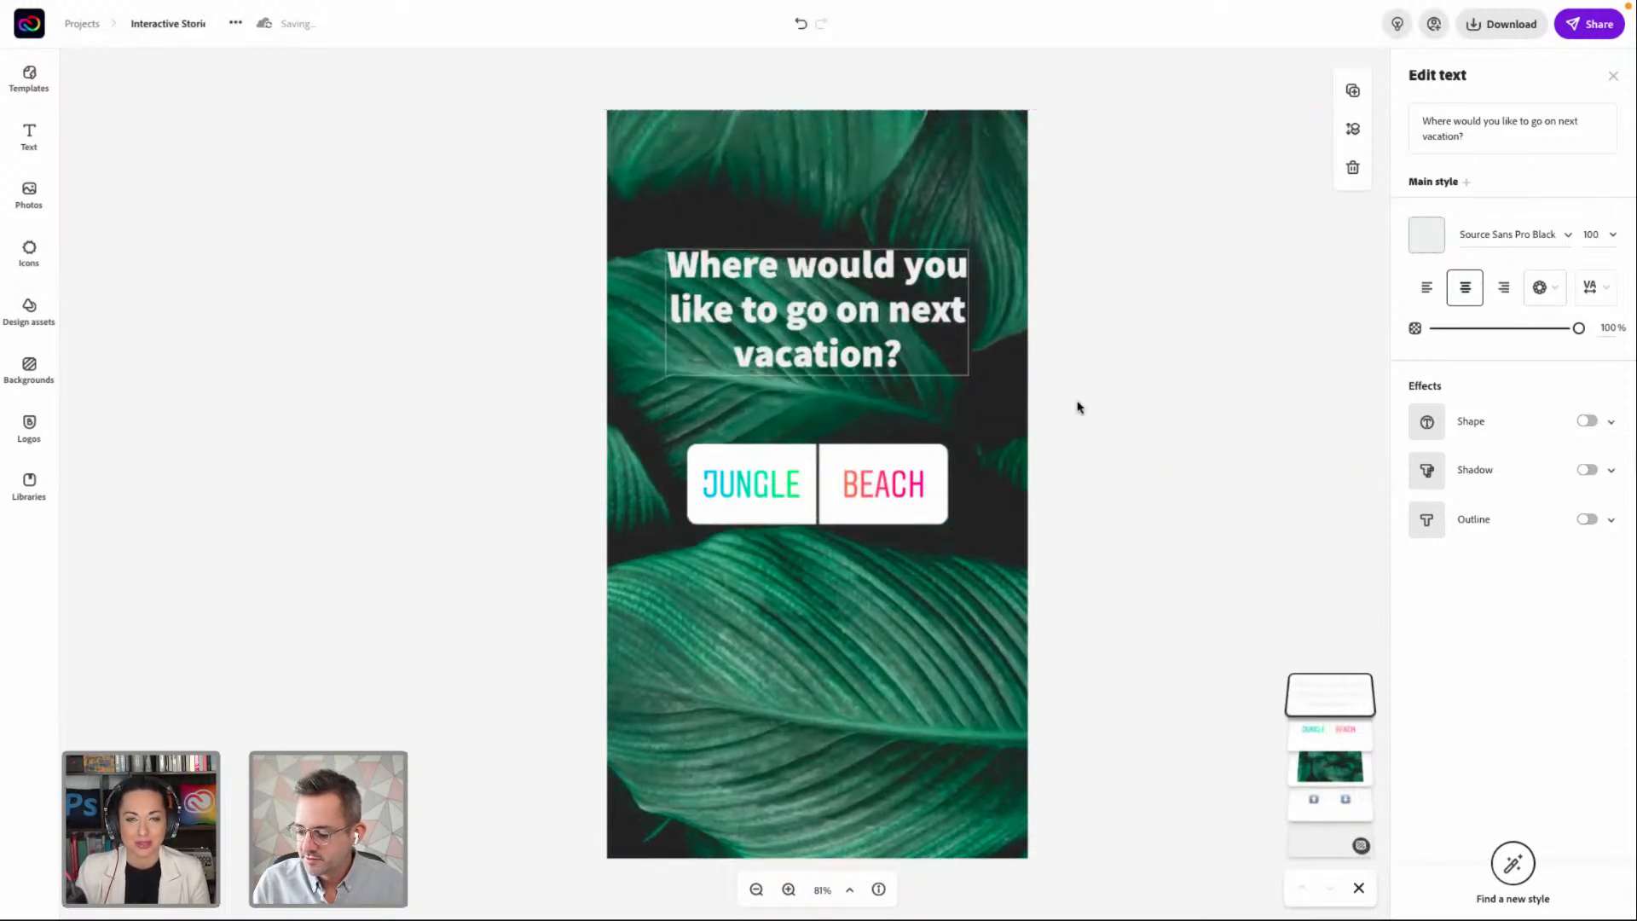
{"action": "left_click", "coordinate": [1177, 487]}
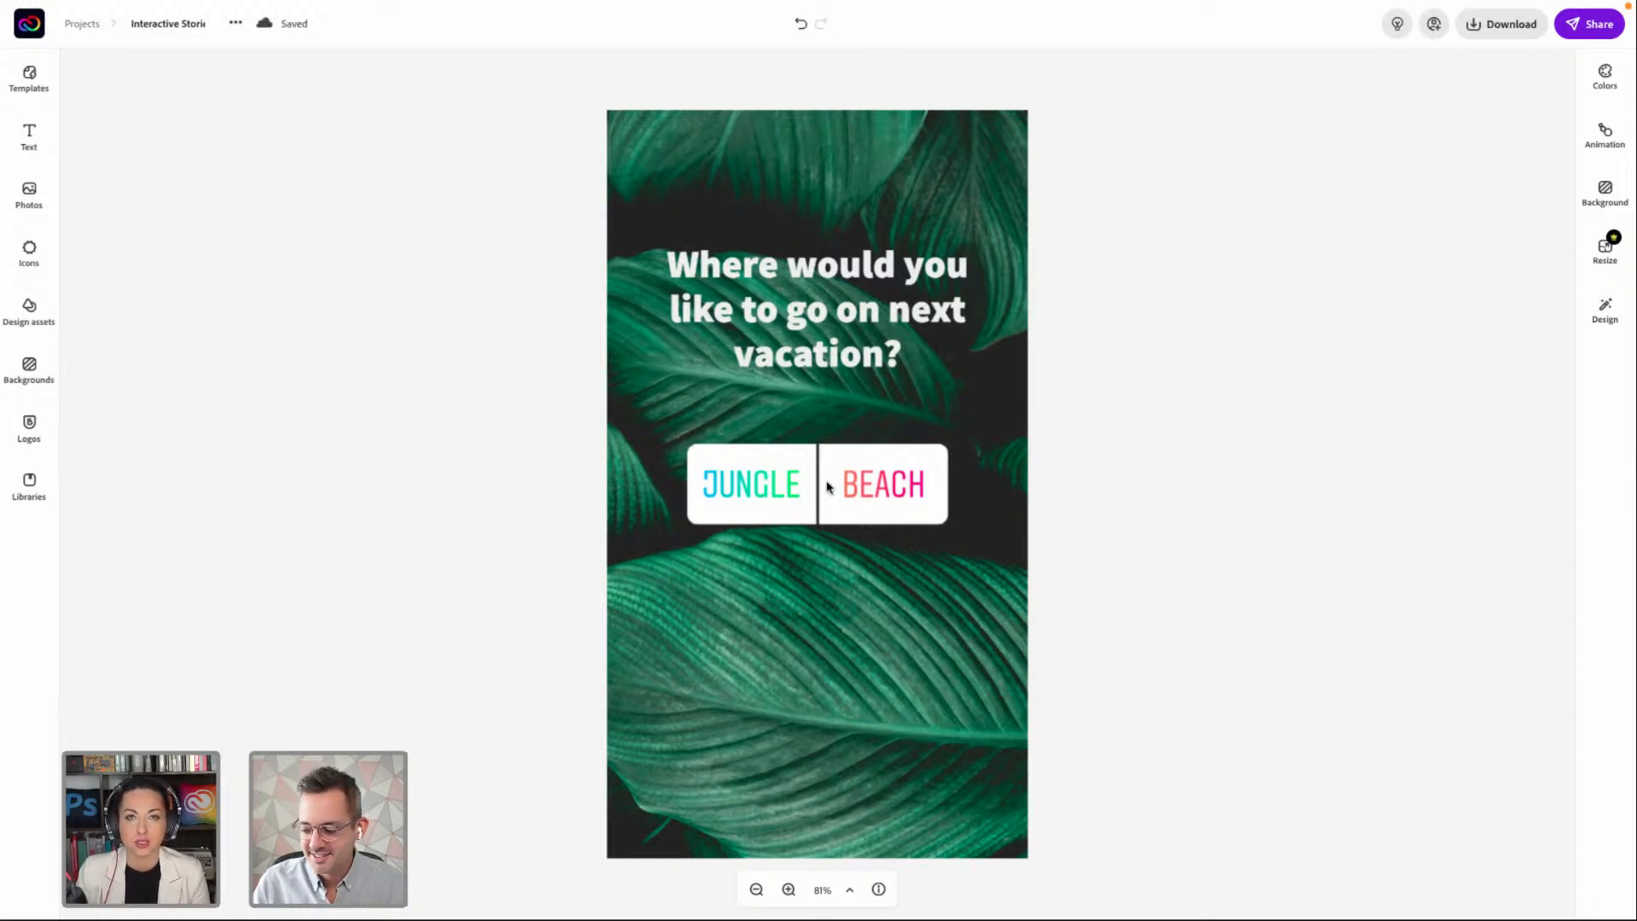
Move the JUNGLE/BEACH poll sticker slightly down and bring the vacation question down closer above it
{"action": "left_click_drag", "start_coordinate": [857, 488], "coordinate": [857, 516]}
{"action": "left_click", "coordinate": [846, 365]}
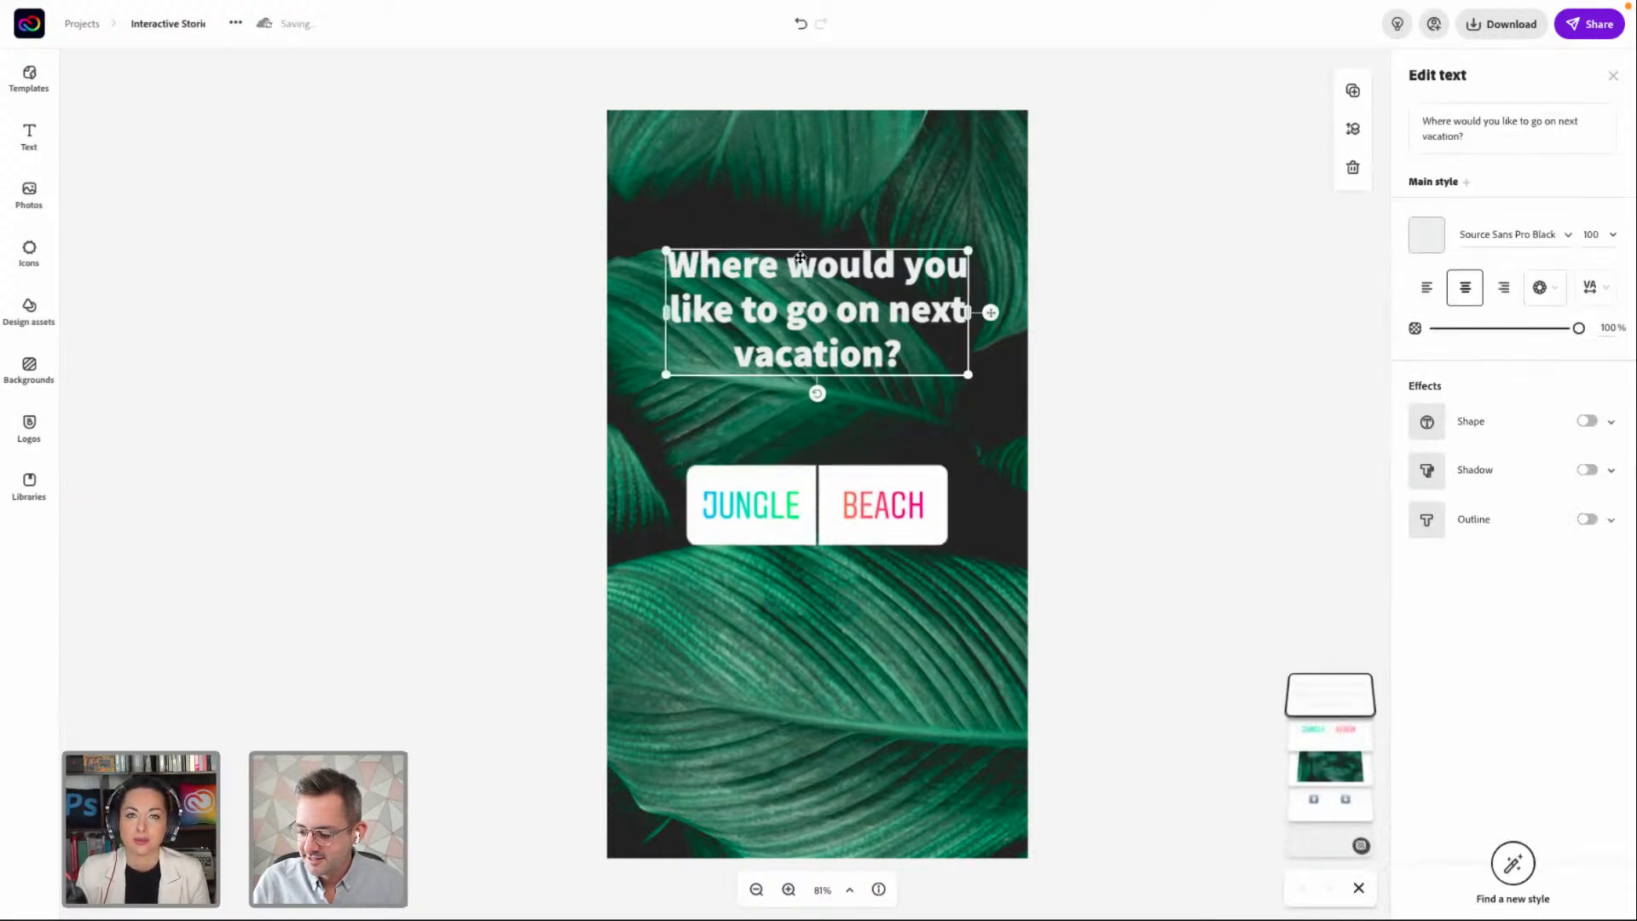
{"action": "left_click_drag", "start_coordinate": [801, 258], "coordinate": [799, 292]}
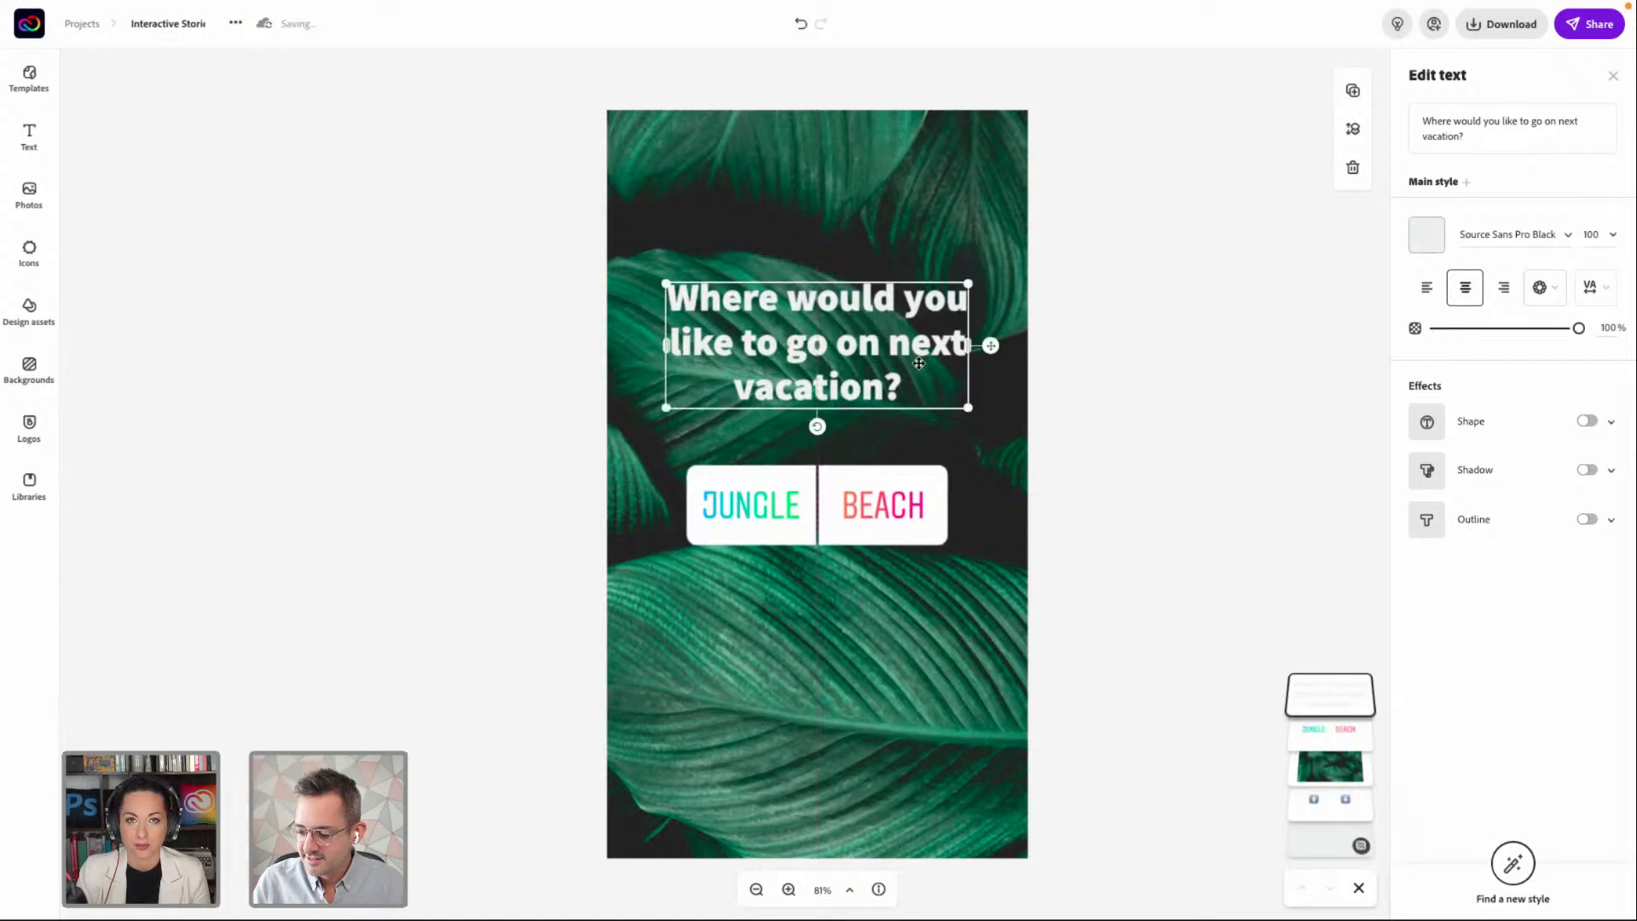
{"action": "left_click", "coordinate": [1129, 421]}
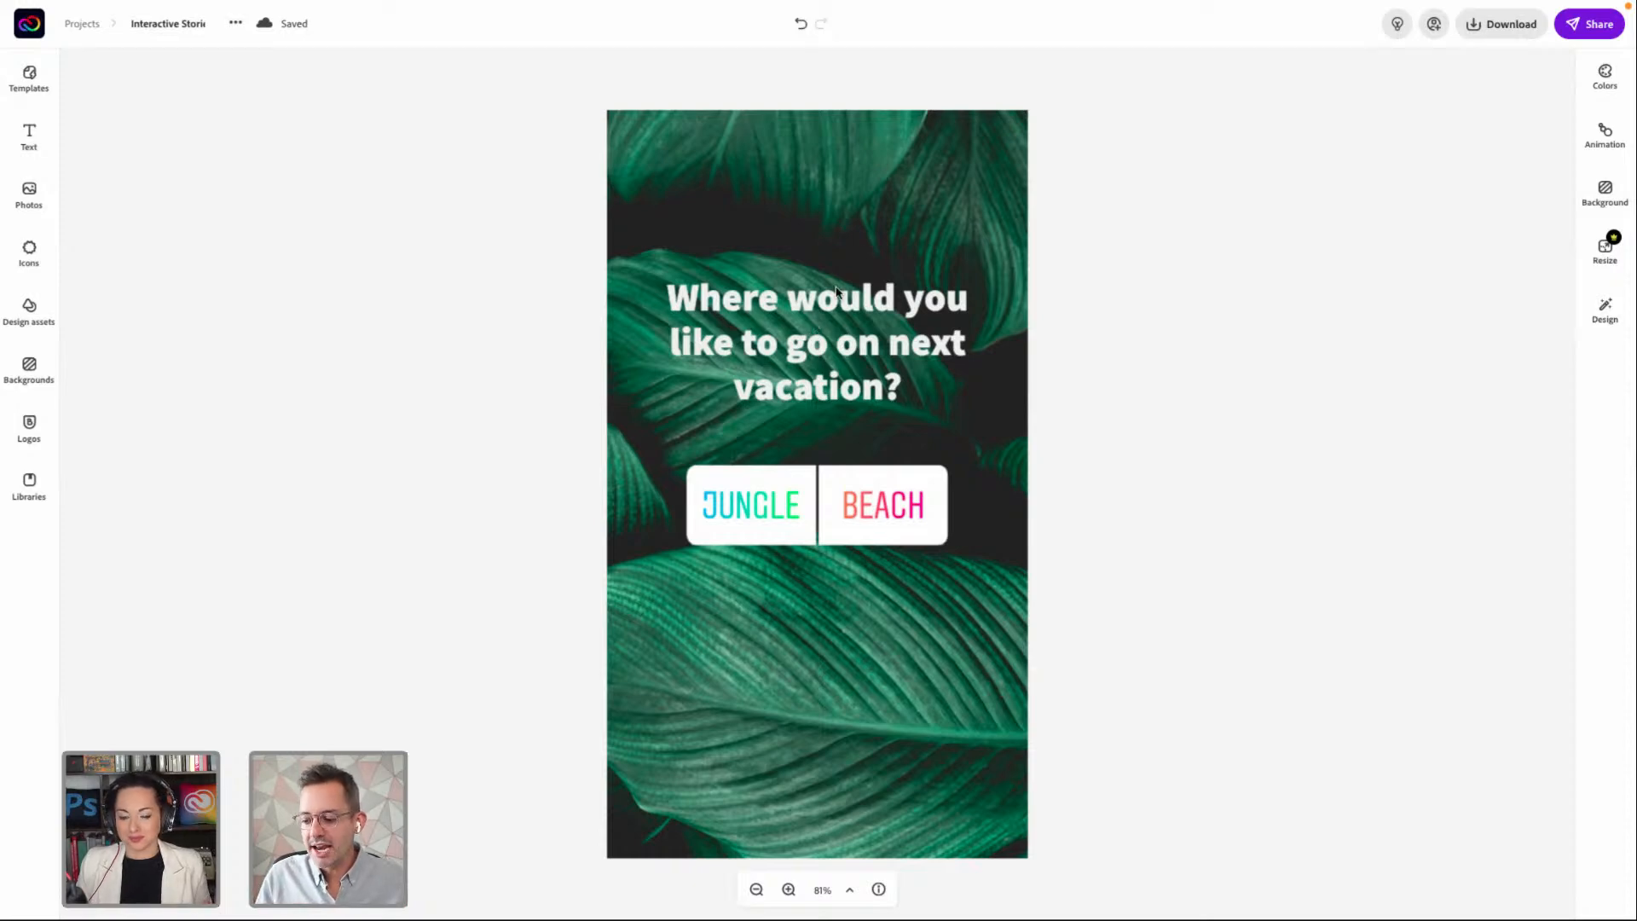
{"action": "left_click", "coordinate": [857, 239]}
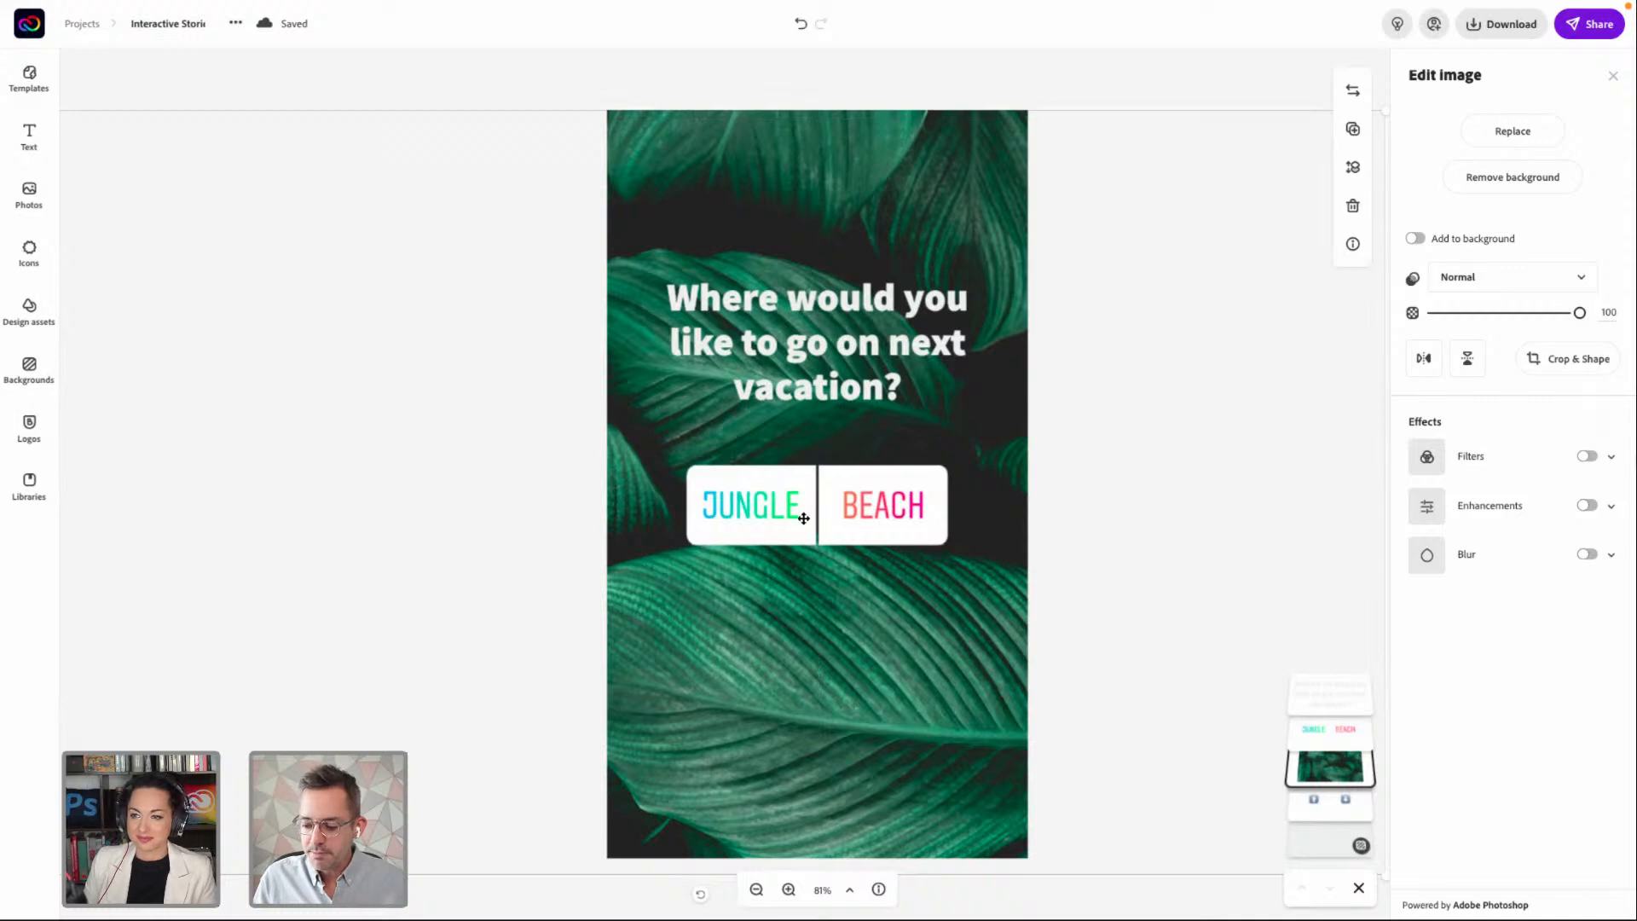
{"action": "left_click", "coordinate": [779, 495]}
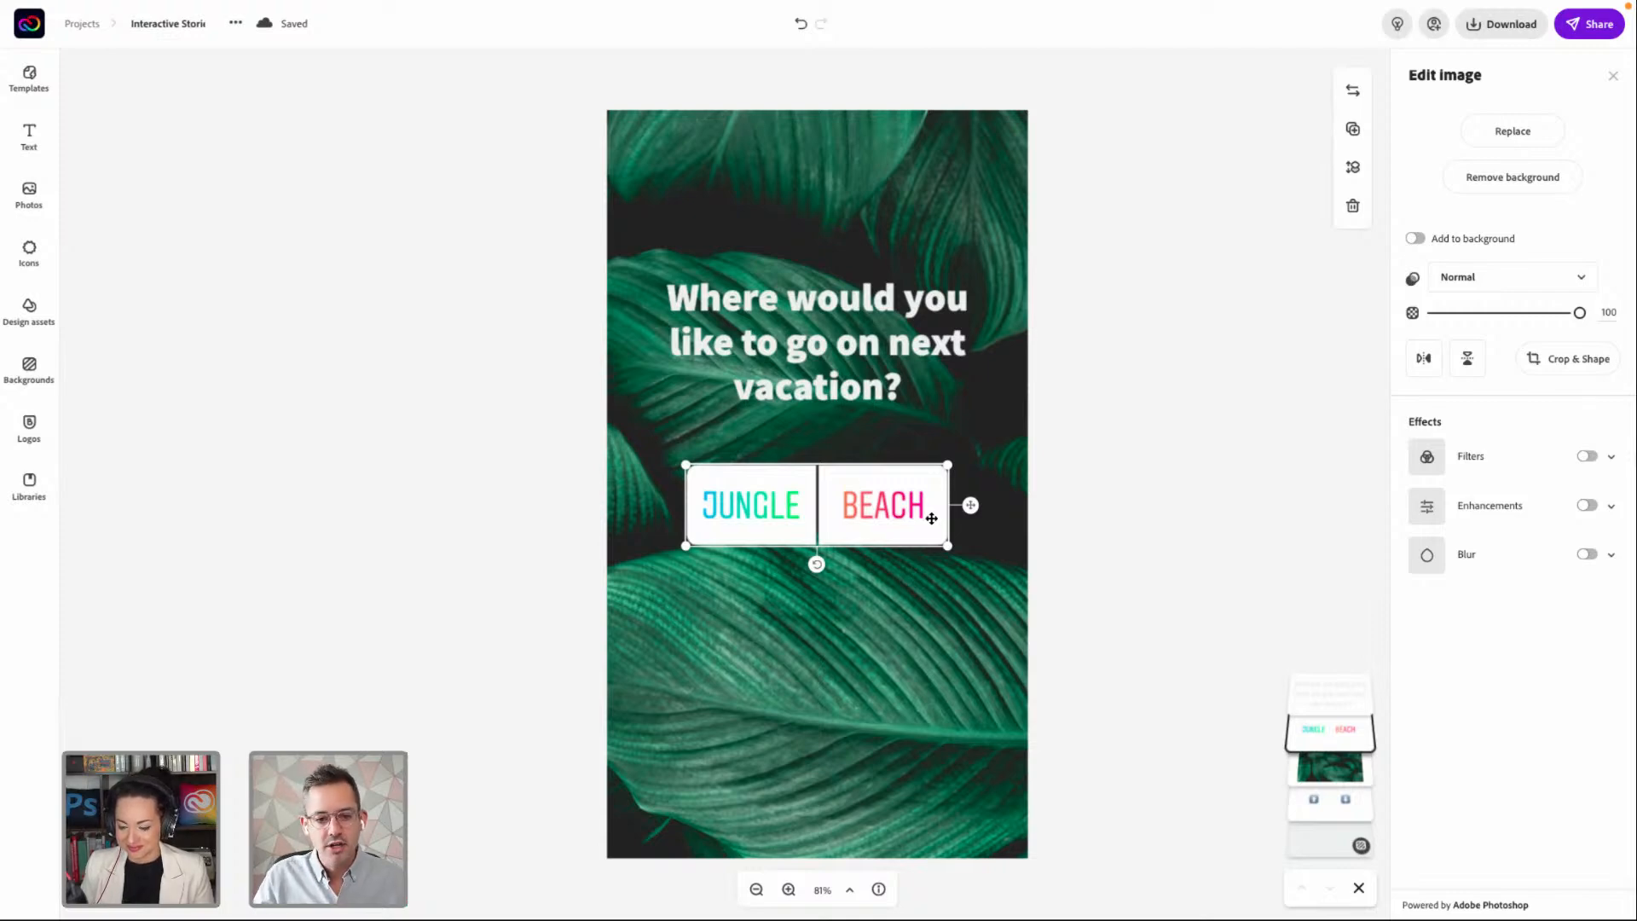
{"action": "left_click", "coordinate": [860, 241]}
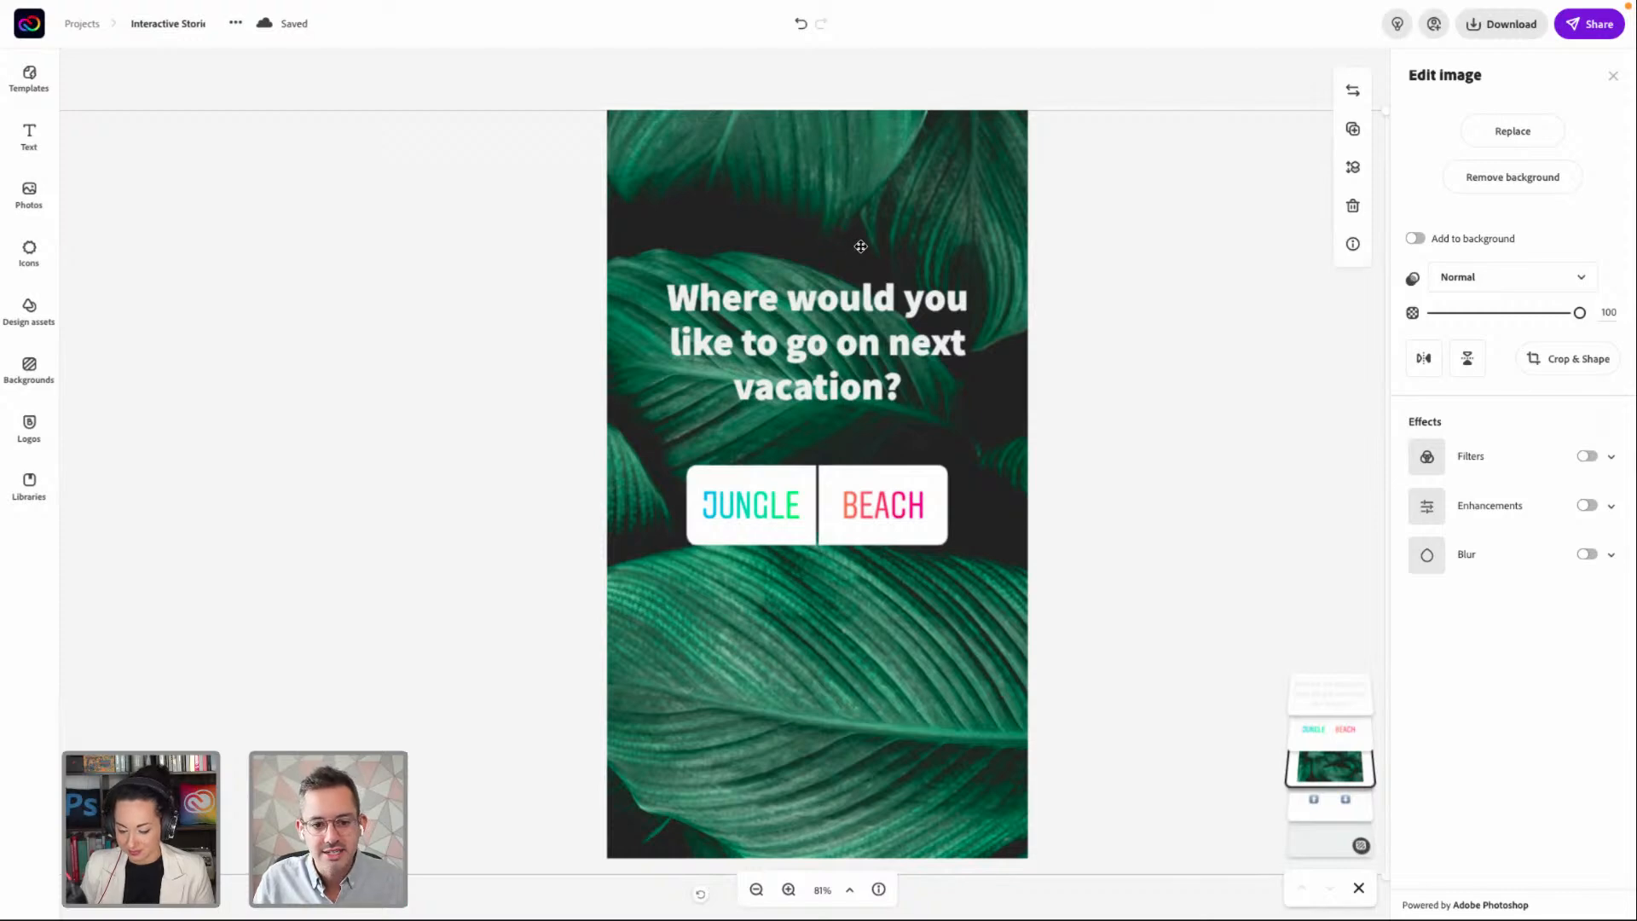
{"action": "left_click", "coordinate": [46, 85]}
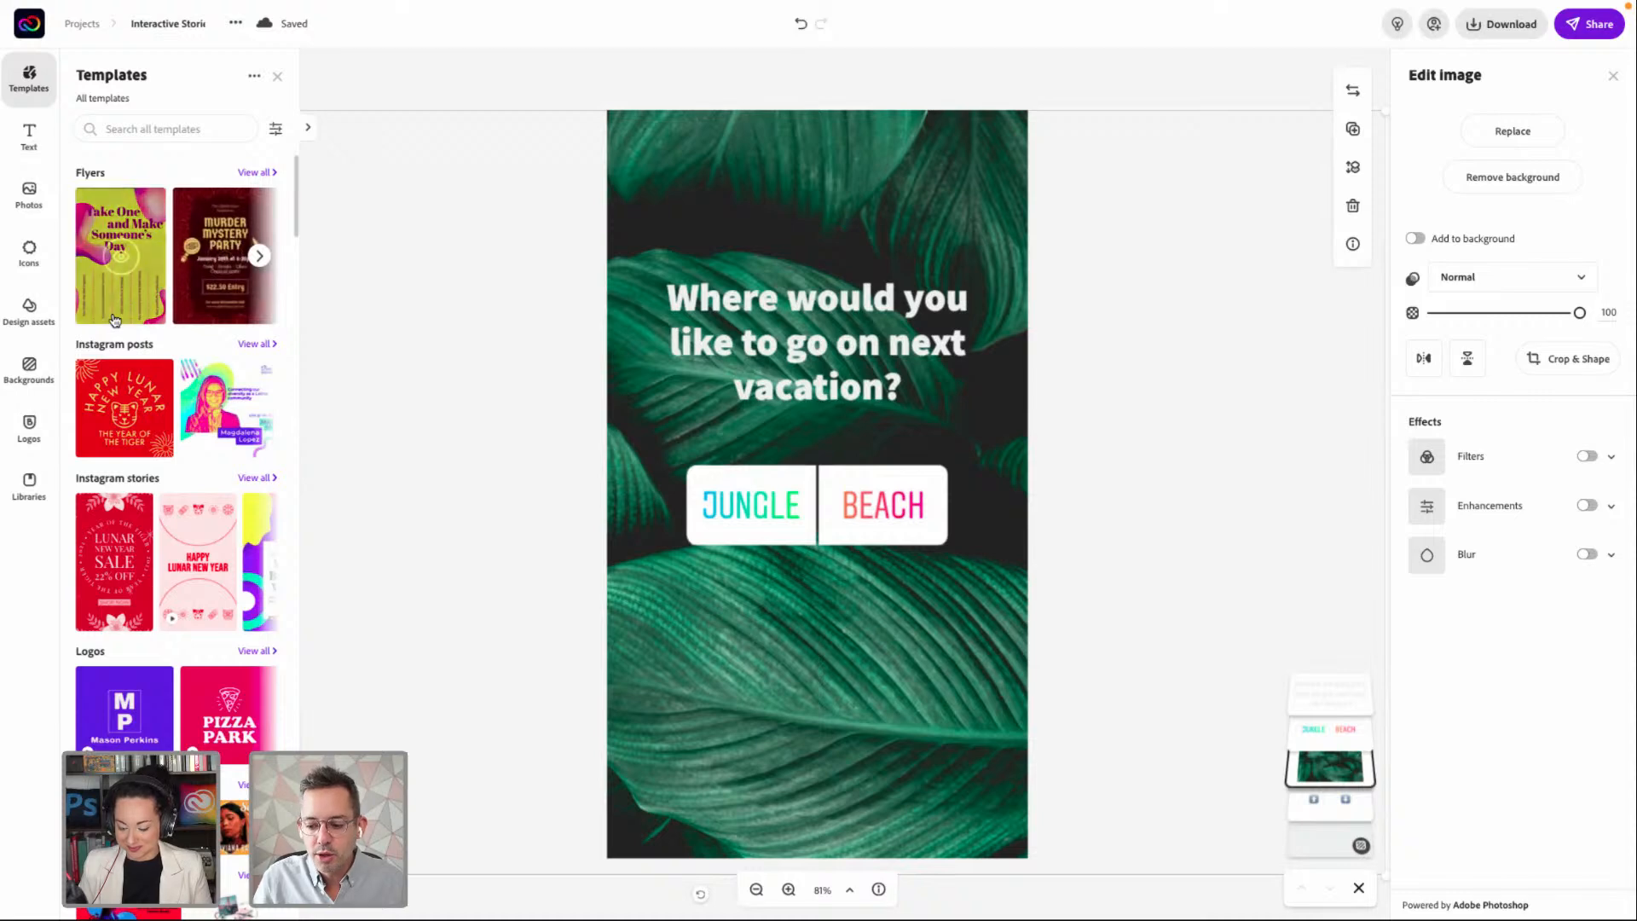
{"action": "scroll", "coordinate": [196, 304], "scroll_direction": "down", "scroll_amount": 3}
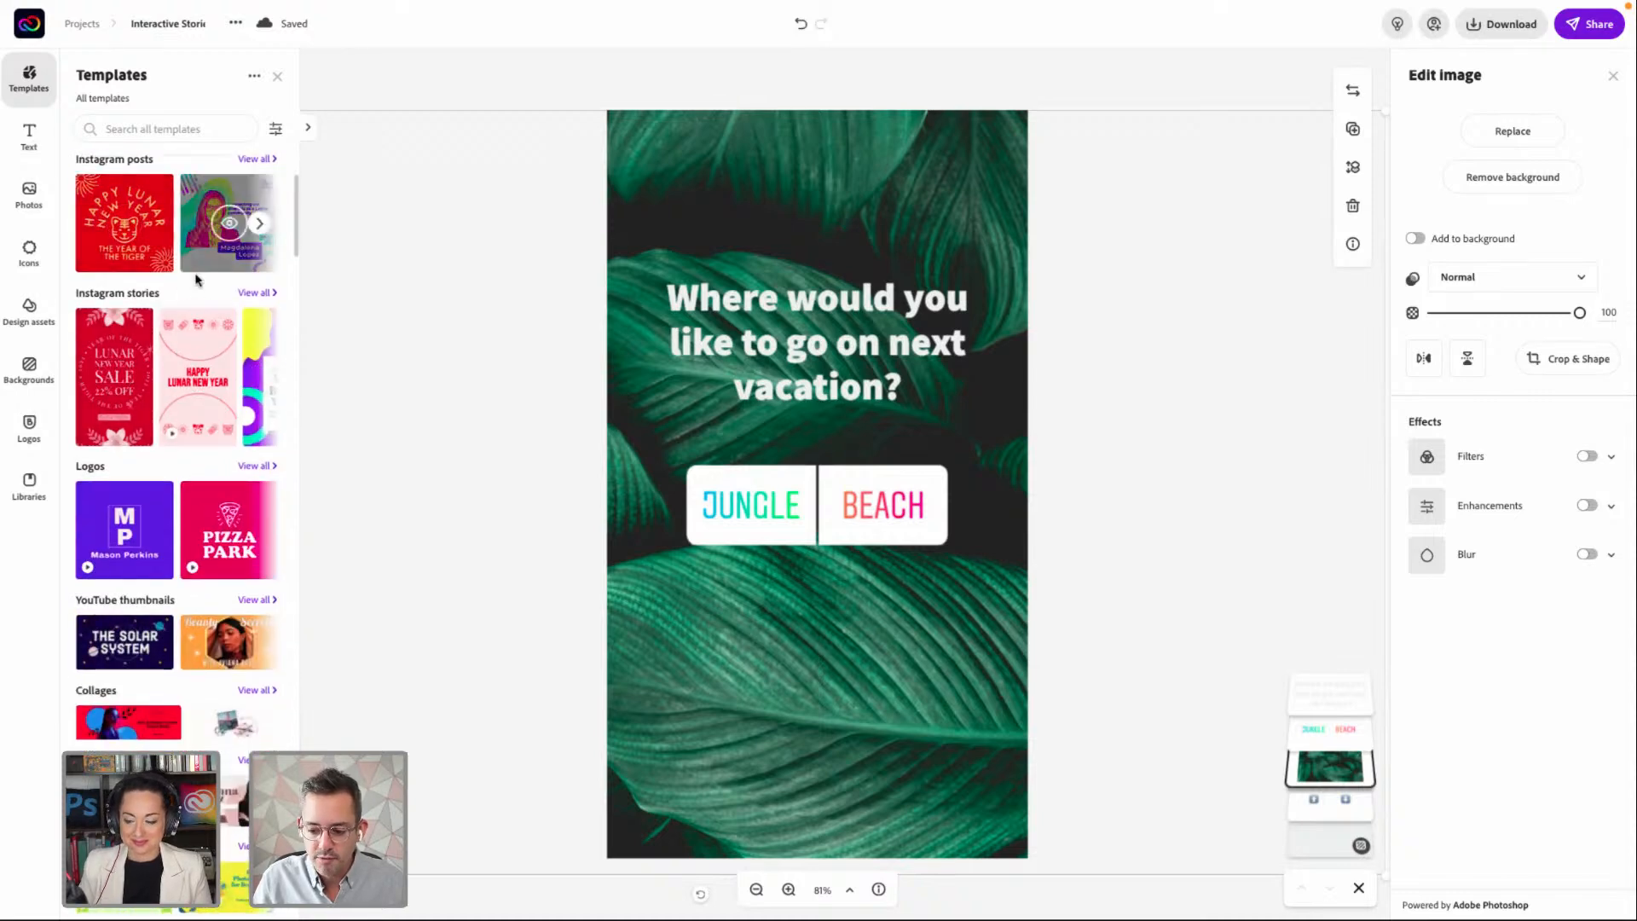
{"action": "scroll", "coordinate": [208, 227], "scroll_direction": "up", "scroll_amount": 3}
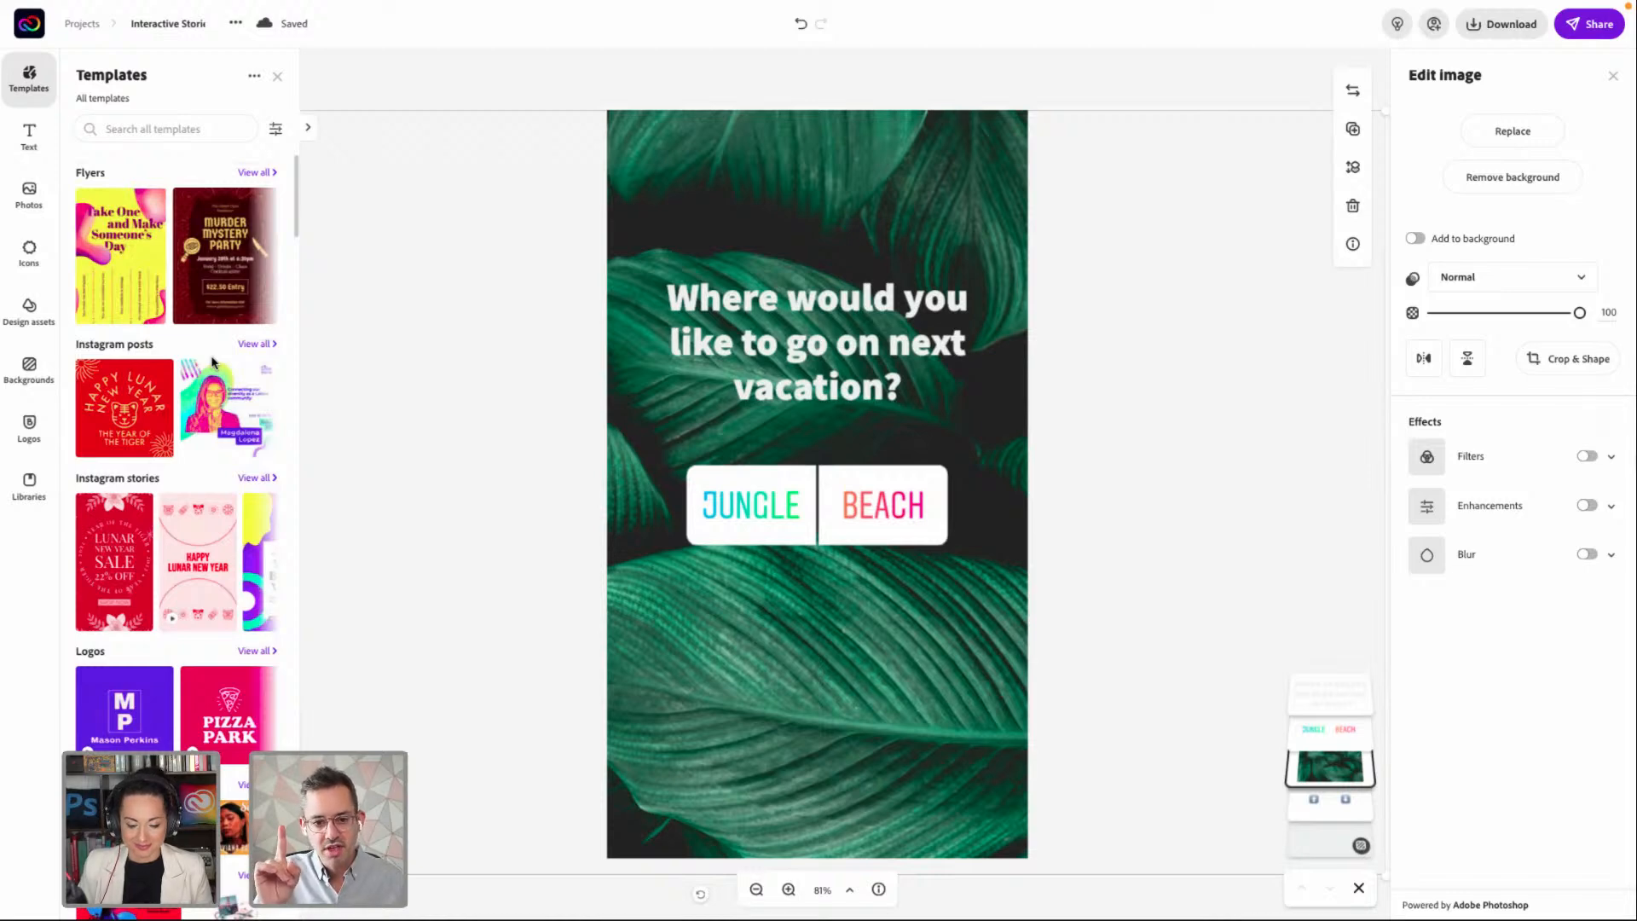
{"action": "left_click", "coordinate": [277, 78]}
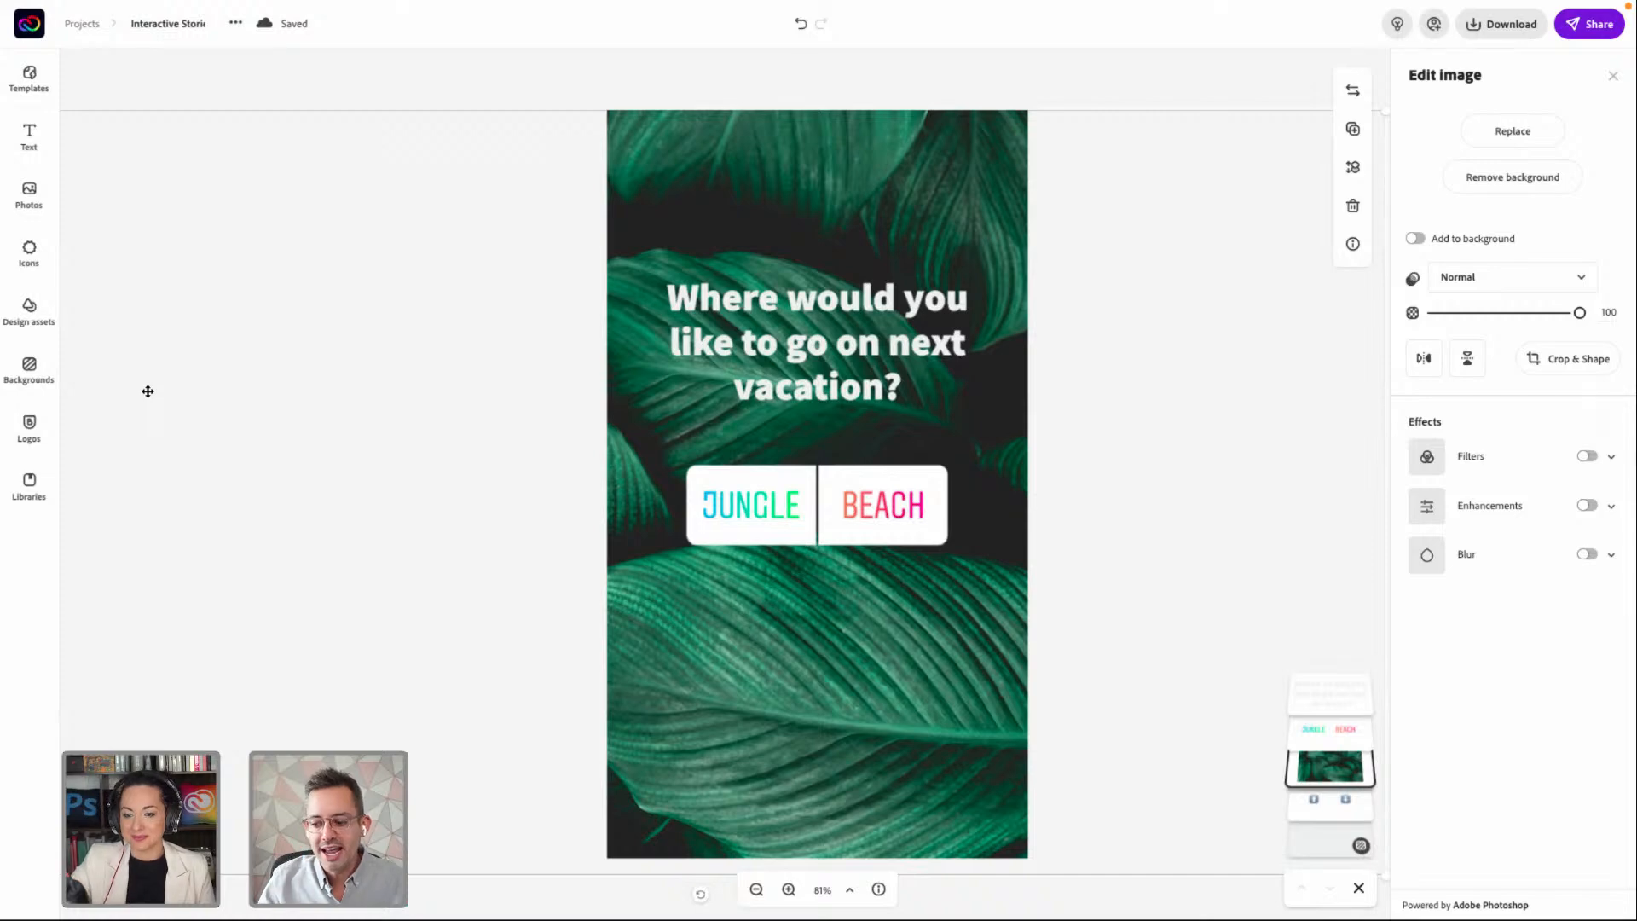
Try the primary brand logo near the story's lower-right corner, shift it inward, and delete it
{"action": "left_click", "coordinate": [44, 447]}
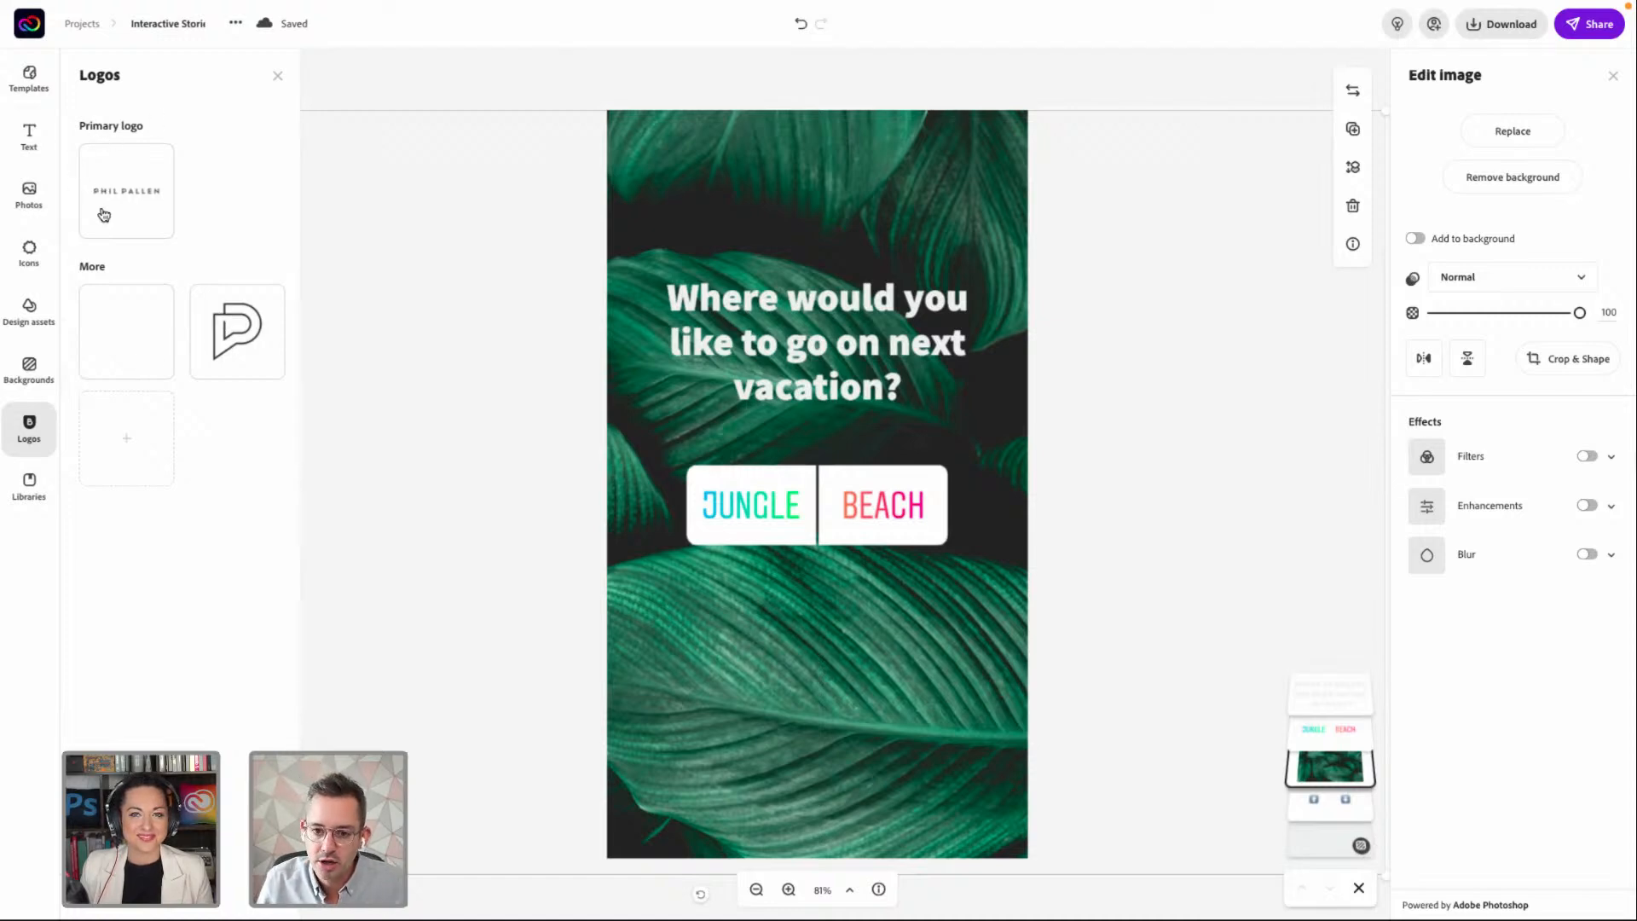
{"action": "left_click", "coordinate": [111, 199]}
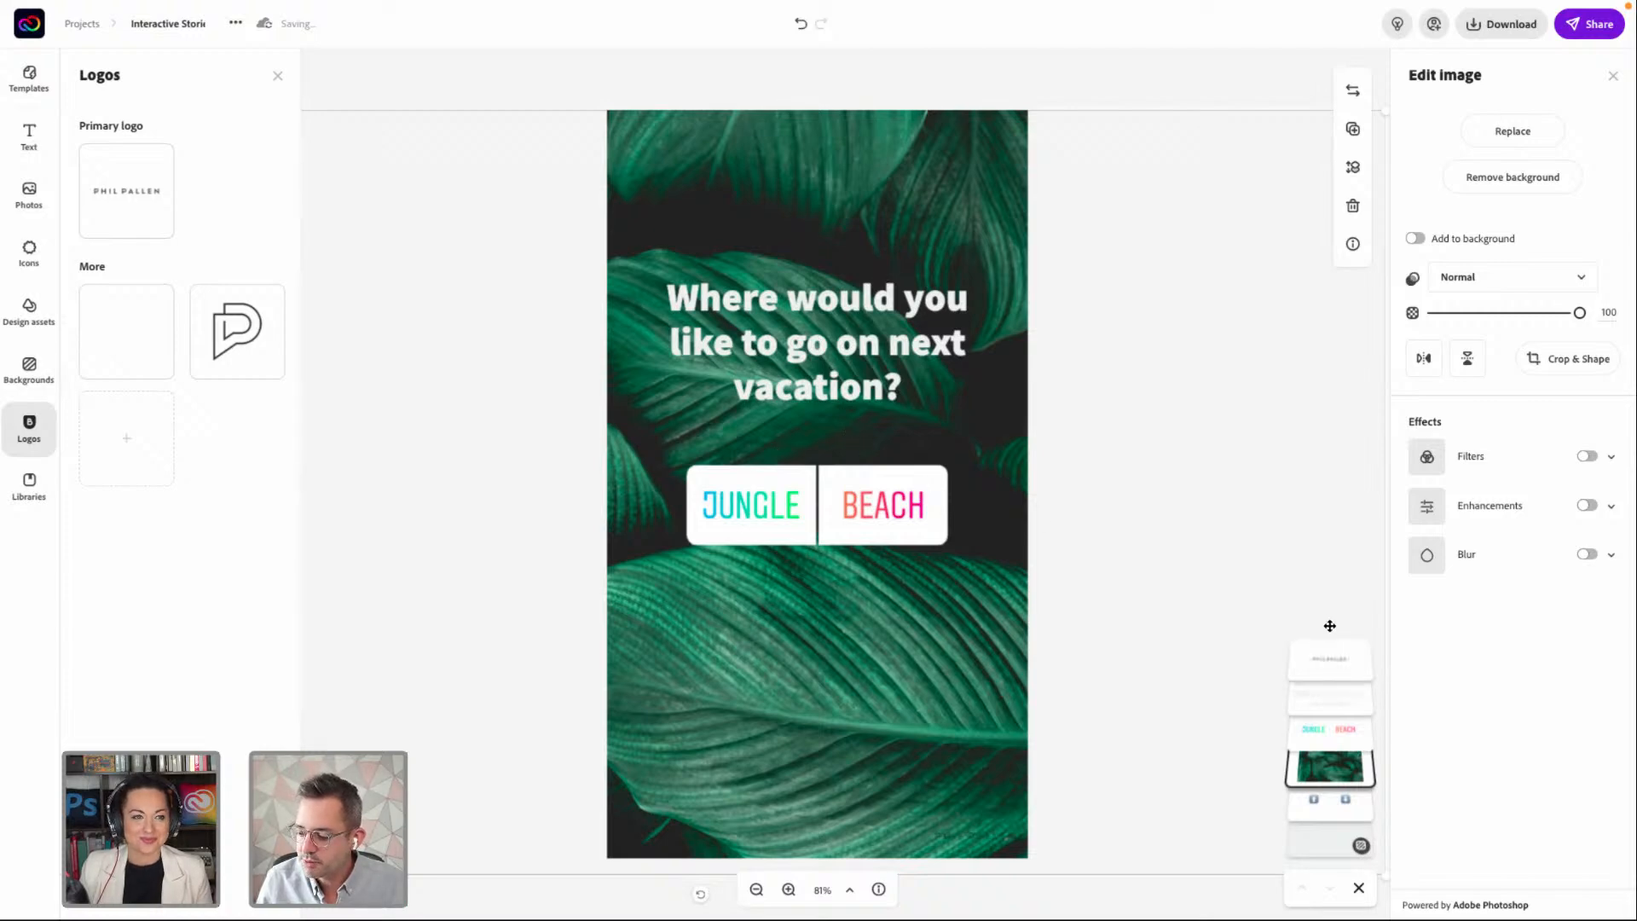
{"action": "left_click", "coordinate": [1326, 659]}
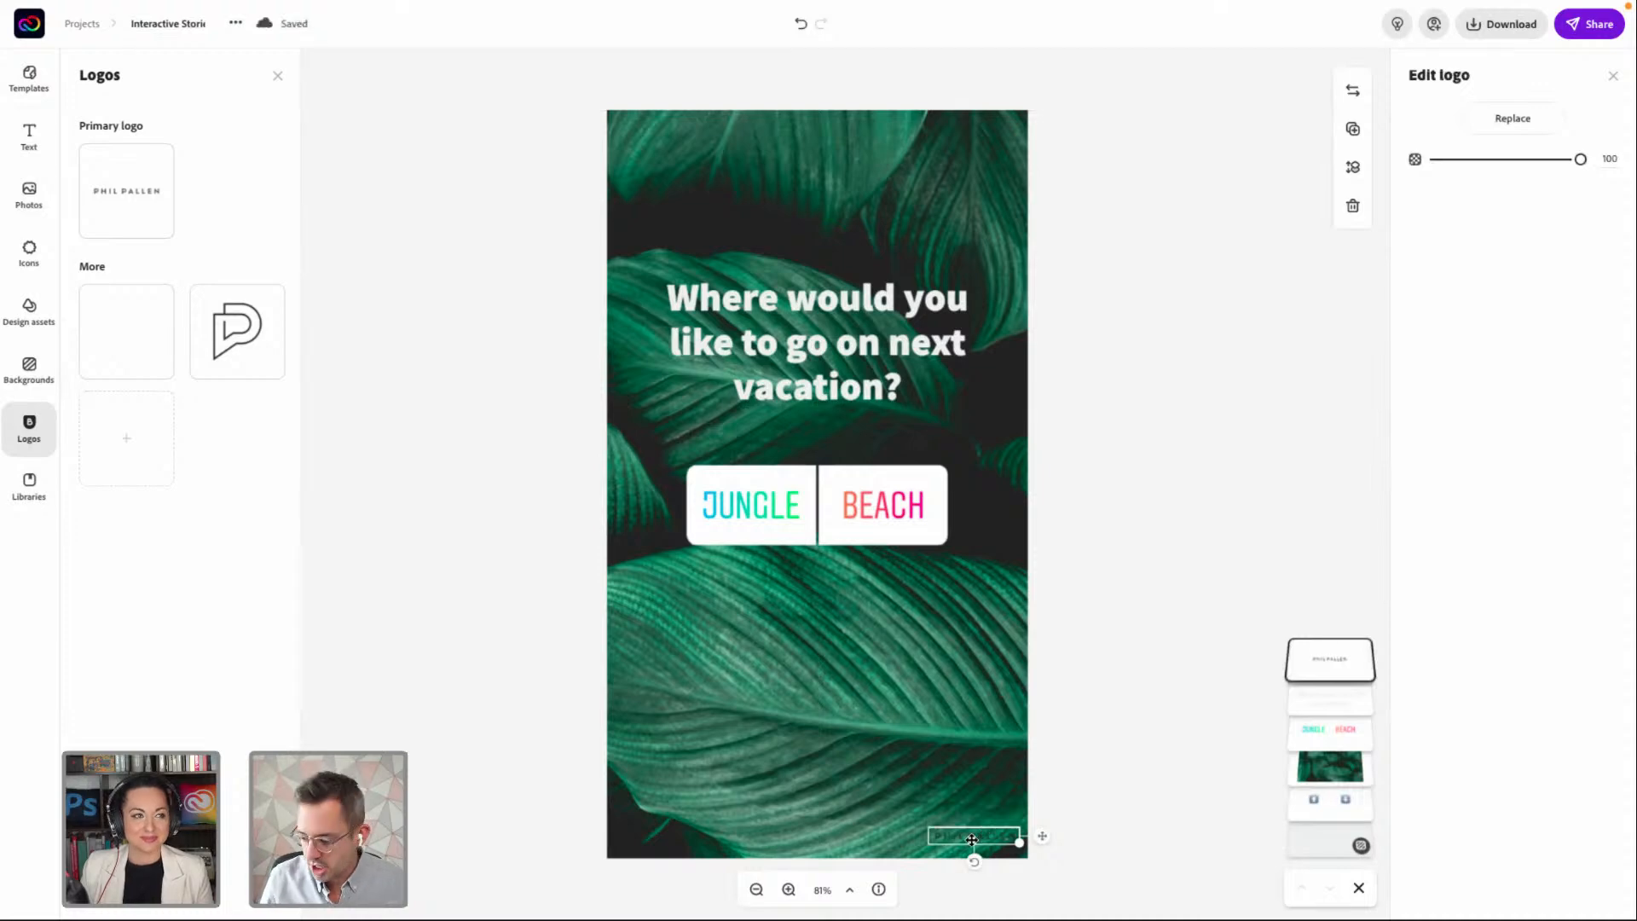
{"action": "left_click_drag", "start_coordinate": [983, 831], "coordinate": [942, 814]}
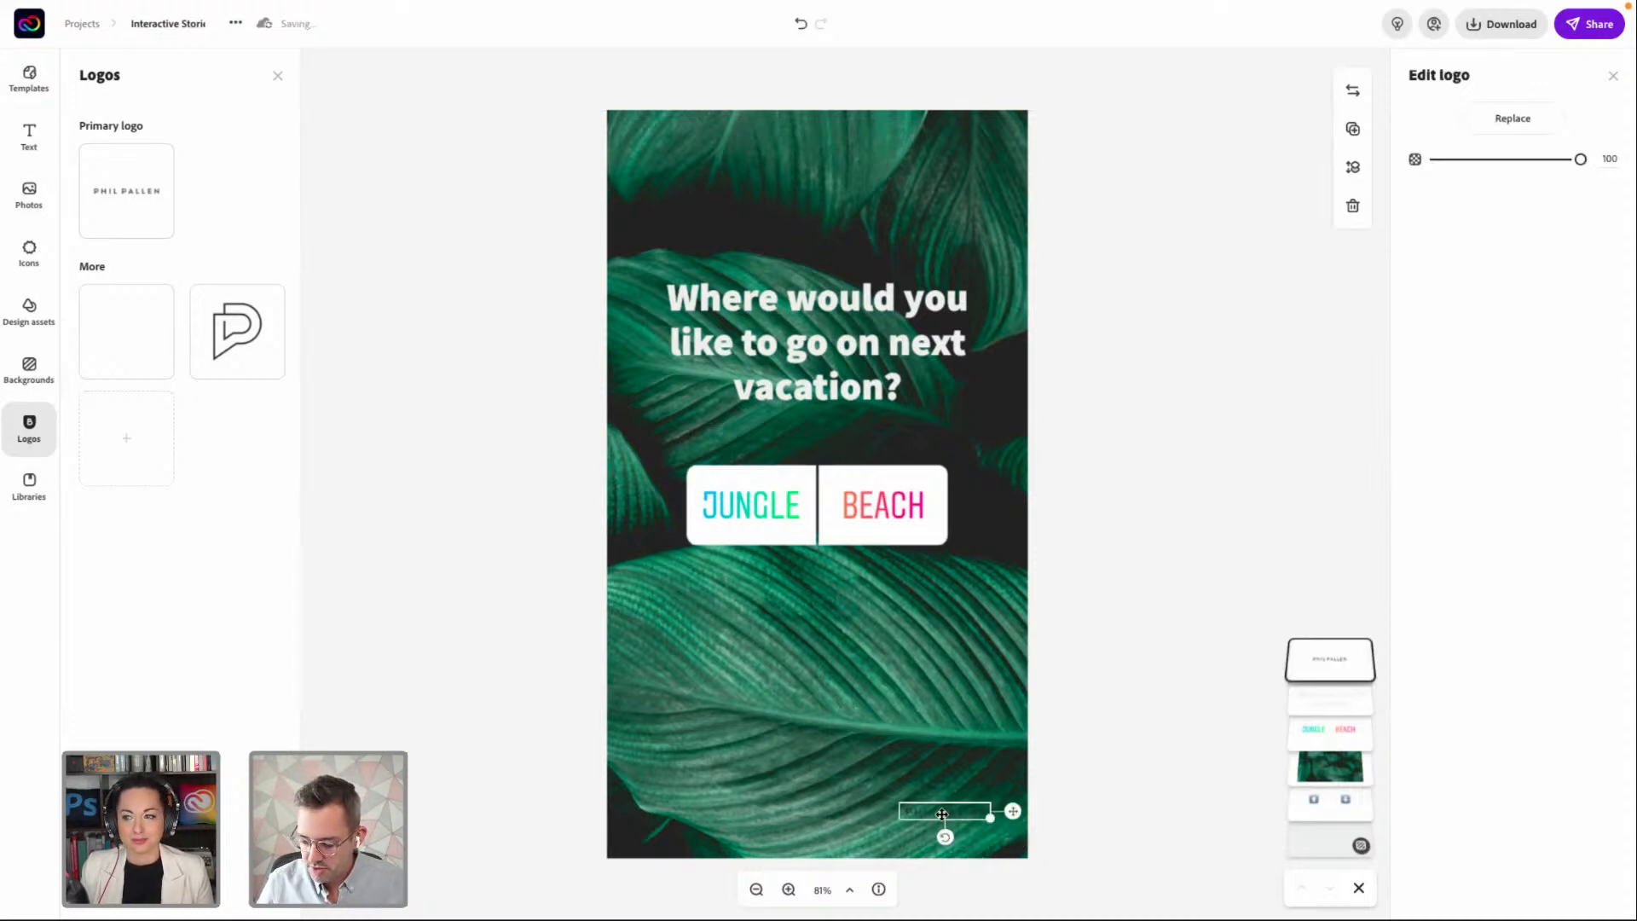
{"action": "key", "text": "BackSpace"}
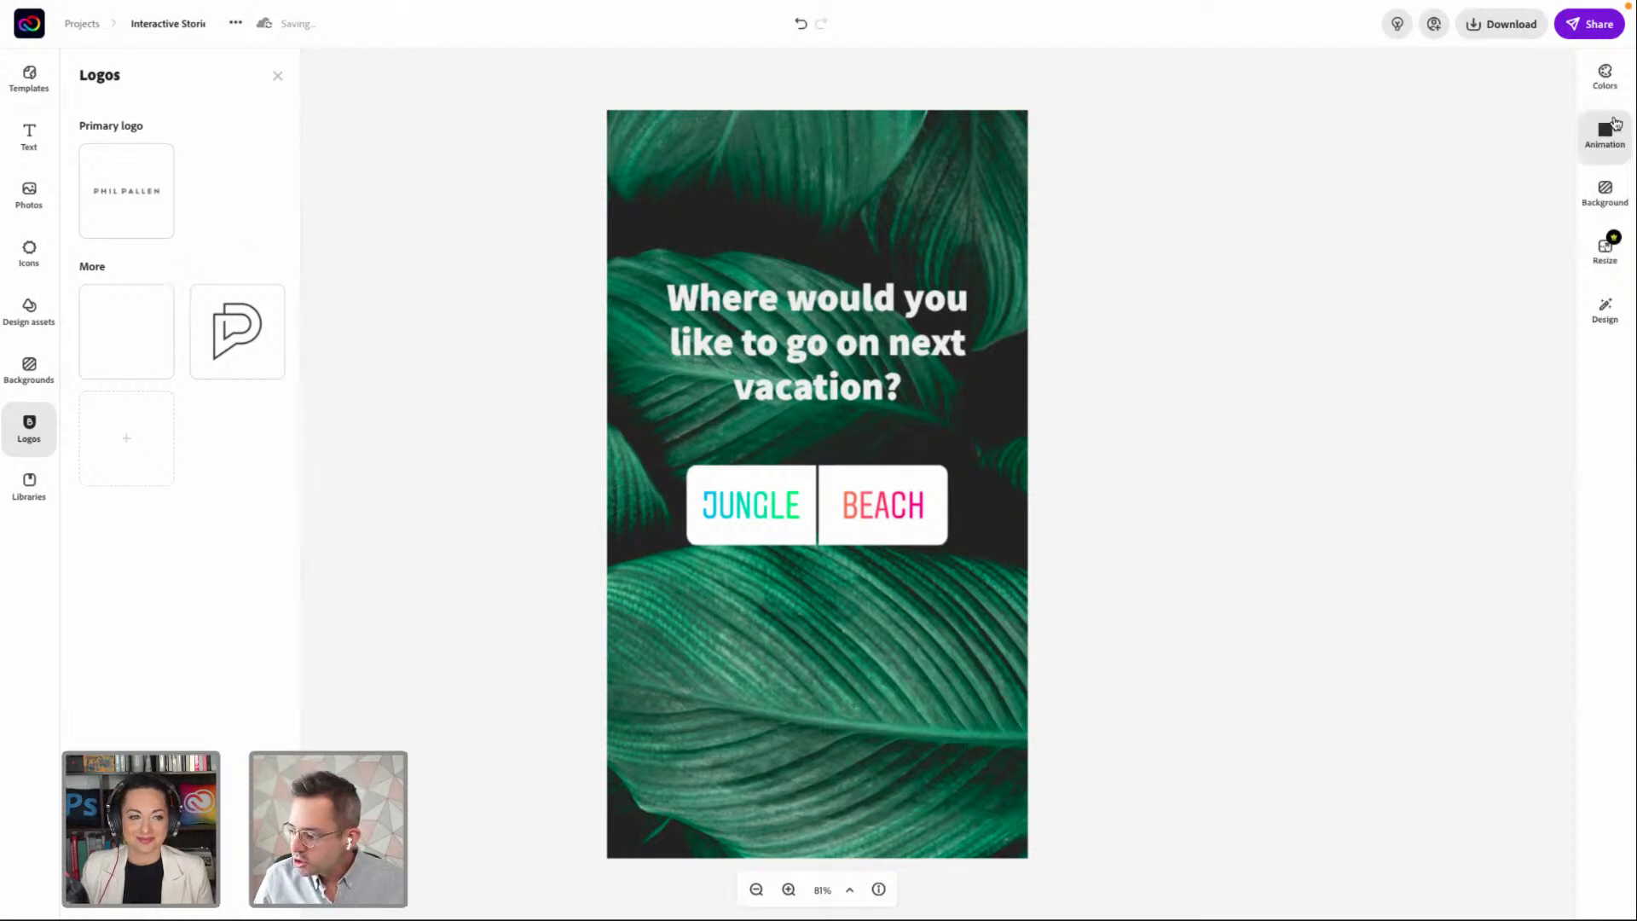
View the story's color palettes, and open the starred brand from the brands overview outside the story editor
{"action": "left_click", "coordinate": [1604, 77]}
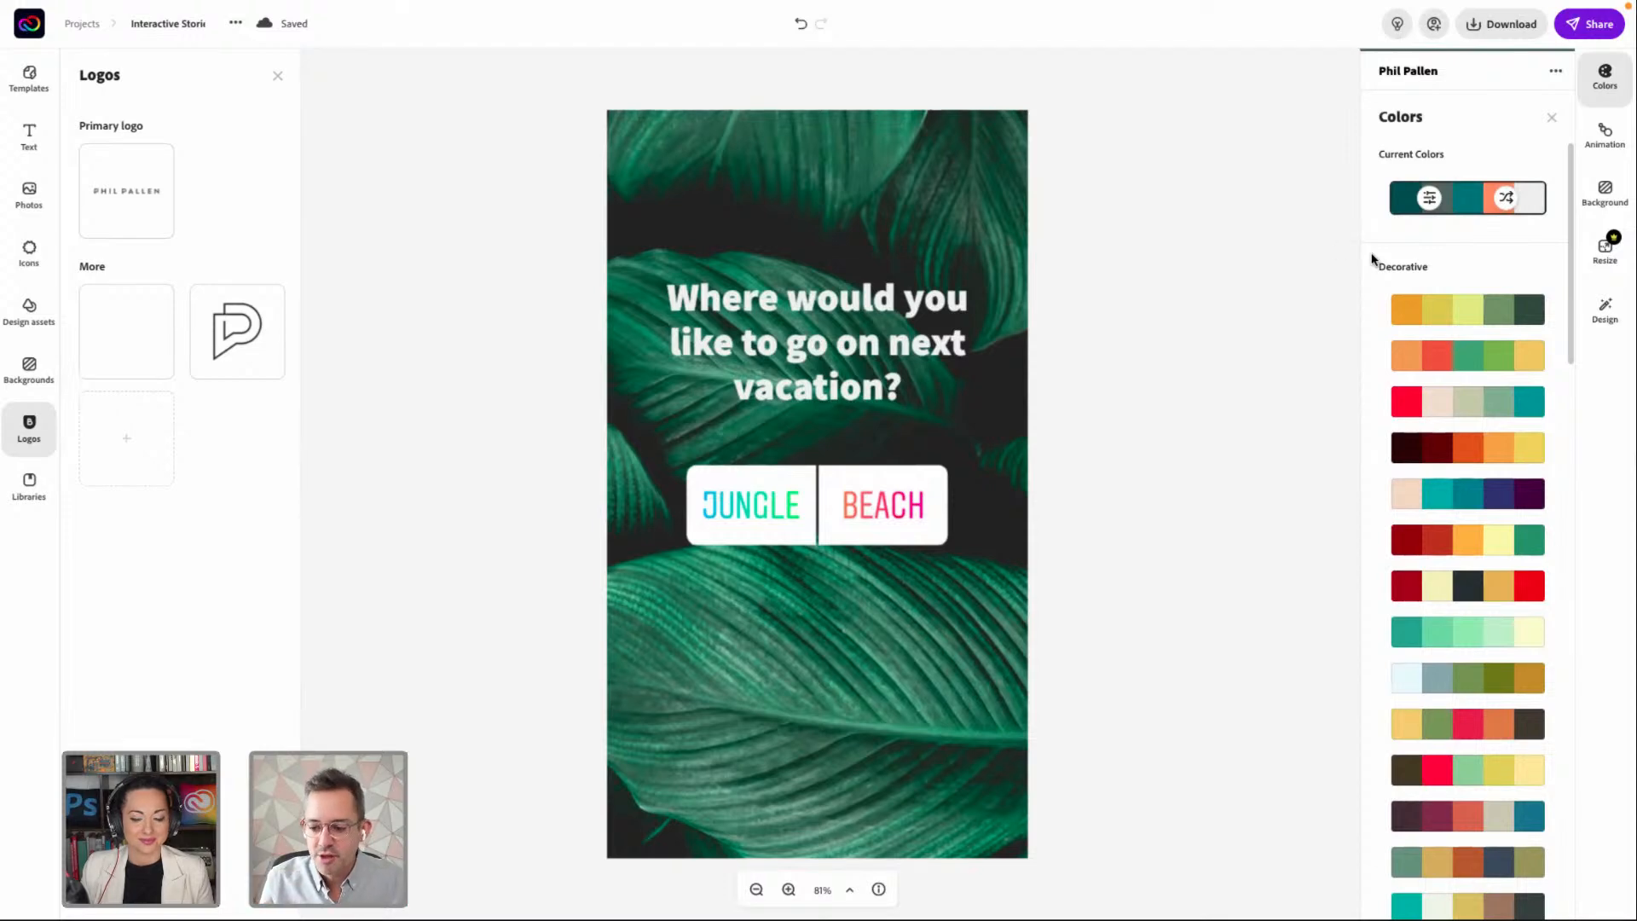
{"action": "left_click", "coordinate": [15, 29]}
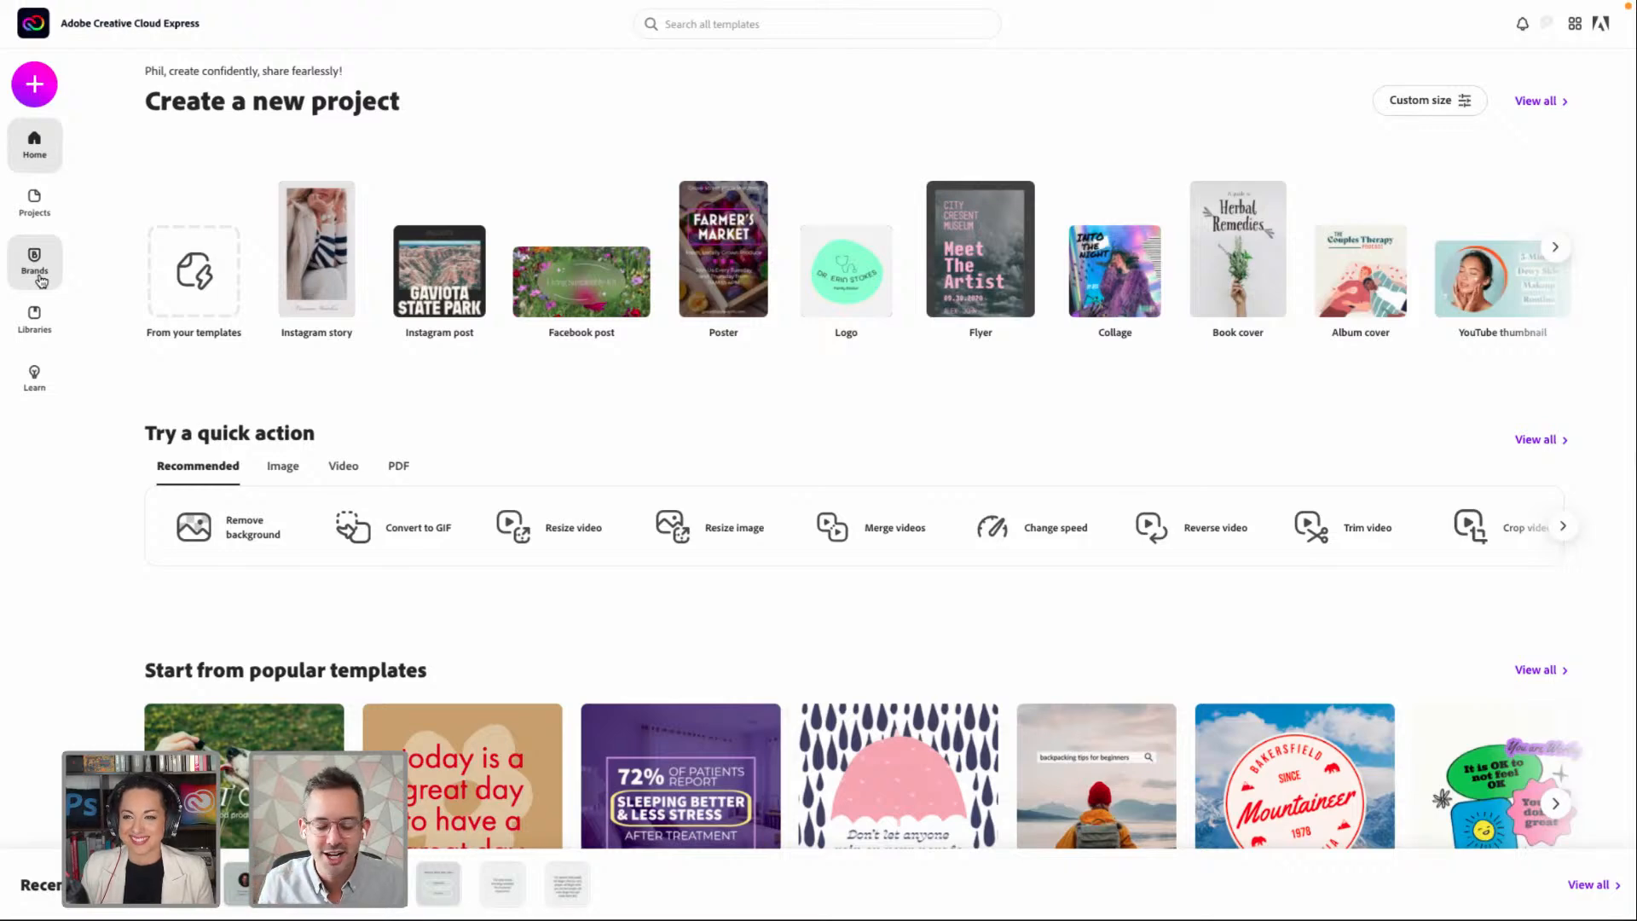
{"action": "left_click", "coordinate": [35, 262]}
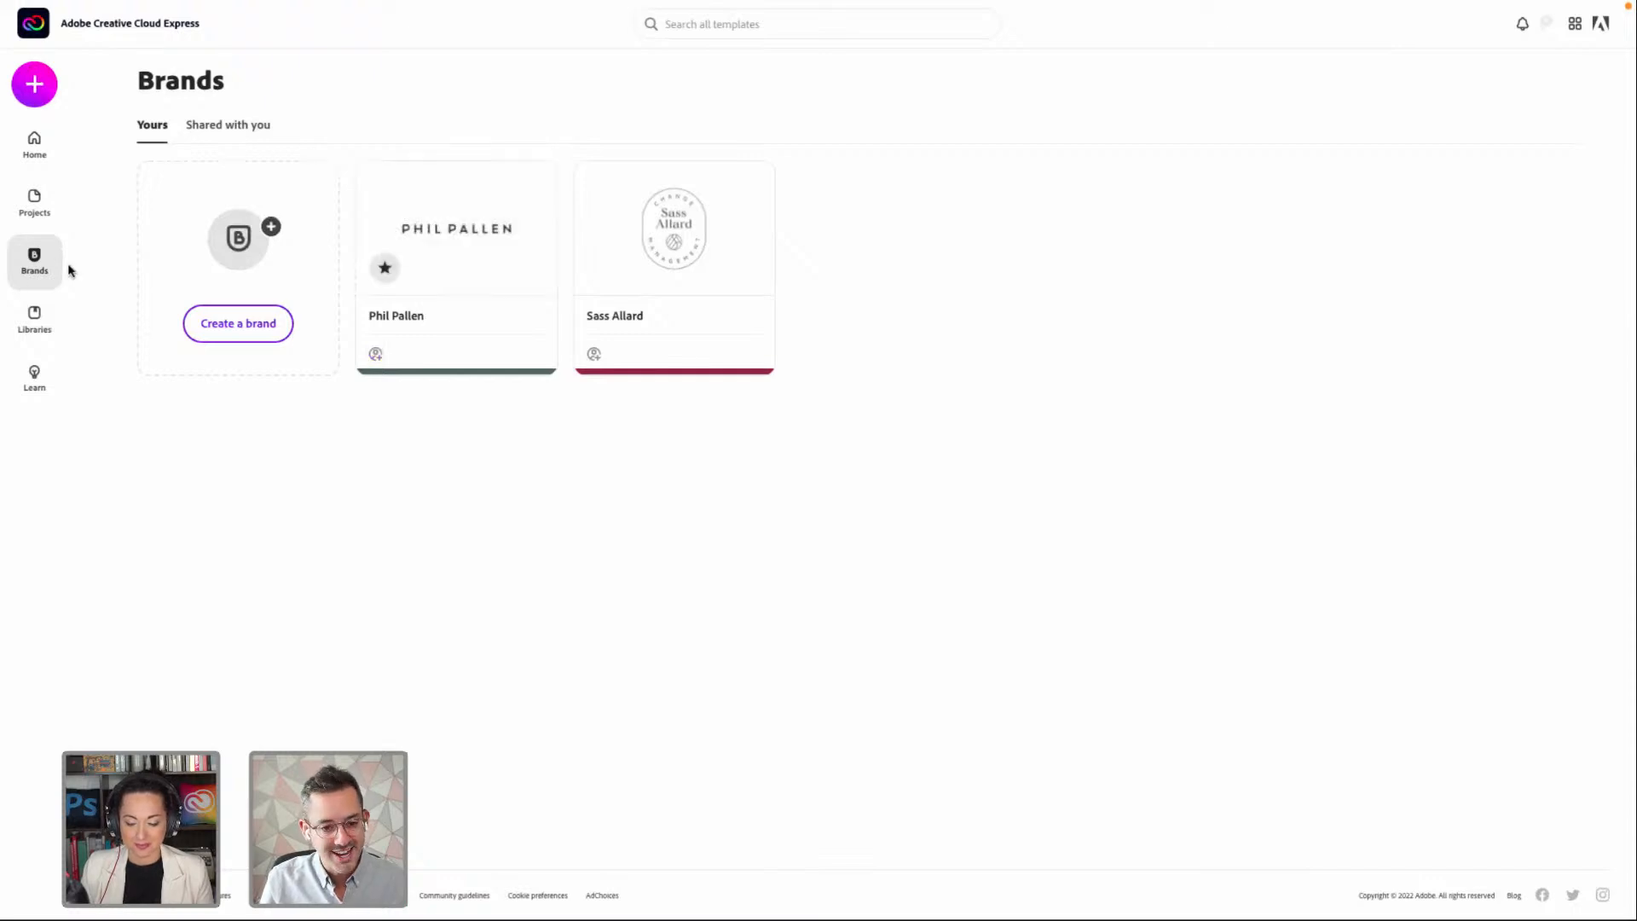
{"action": "mouse_move", "coordinate": [682, 277]}
{"action": "mouse_move", "coordinate": [504, 274]}
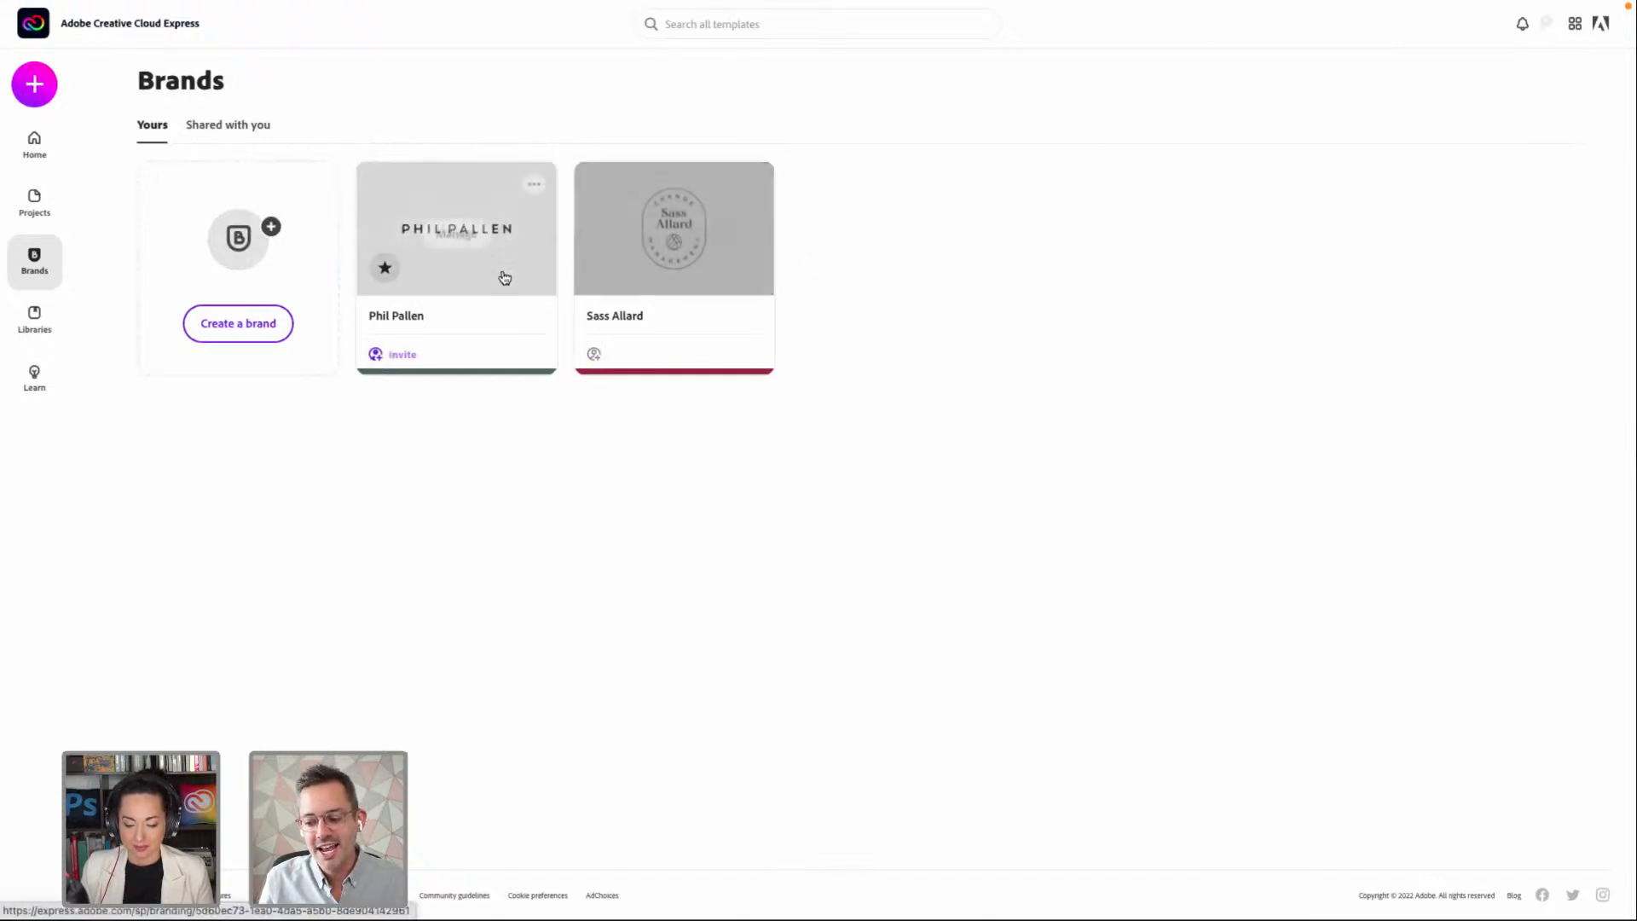
{"action": "left_click", "coordinate": [451, 231]}
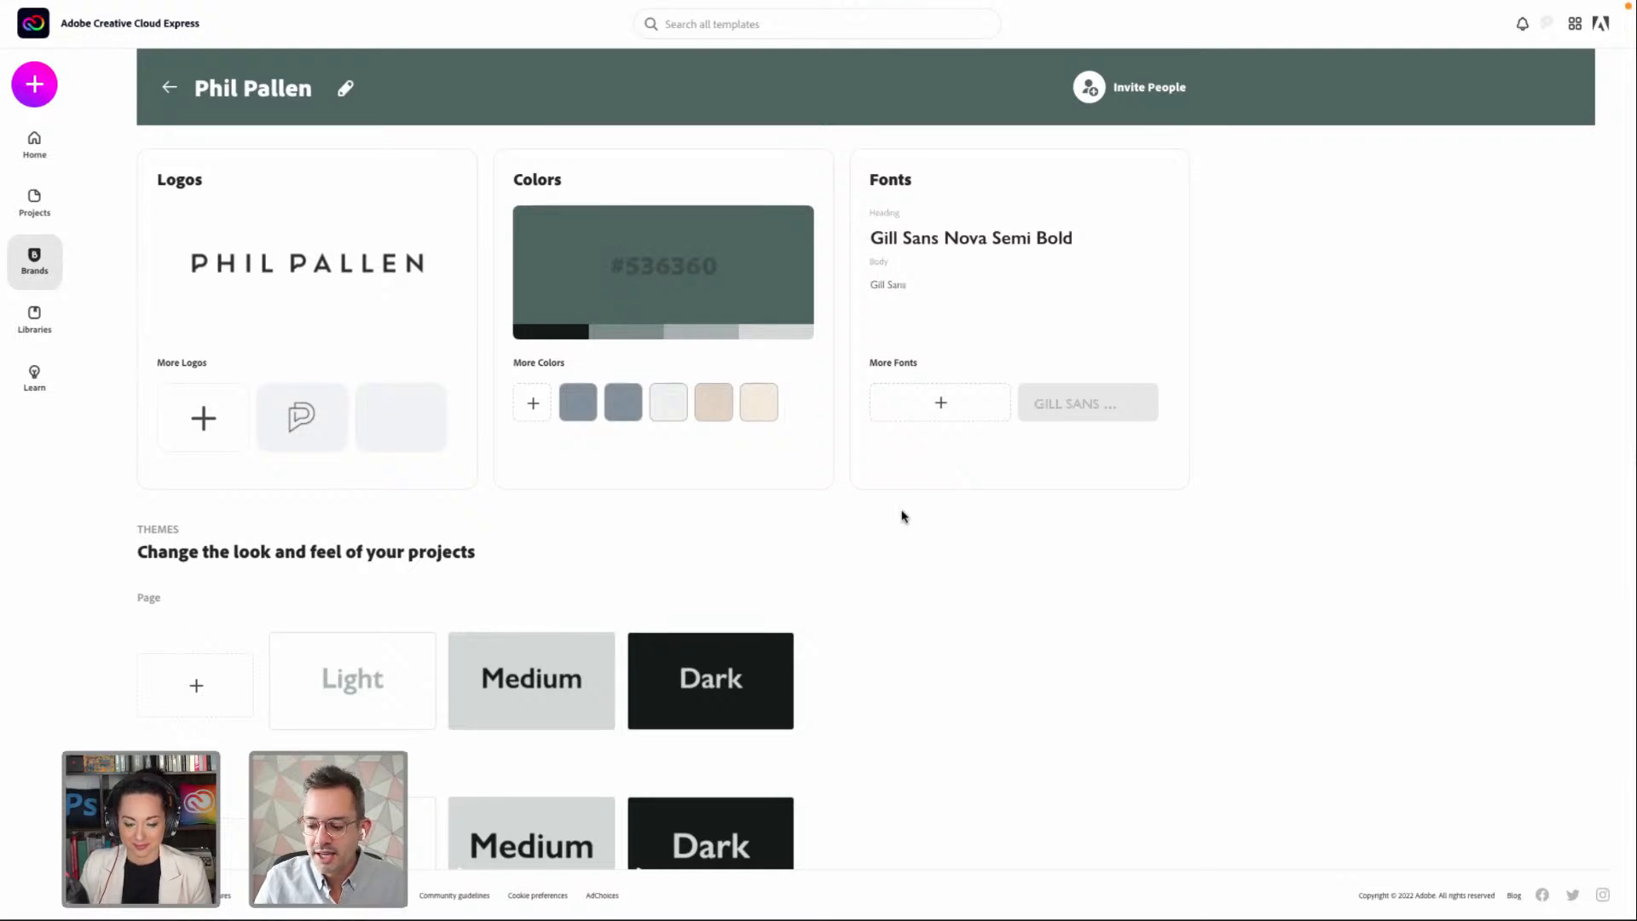
Examine the brand's page themes, video themes and branded surfaces
{"action": "scroll", "coordinate": [920, 512], "scroll_direction": "down", "scroll_amount": 3}
{"action": "scroll", "coordinate": [952, 503], "scroll_direction": "down", "scroll_amount": 1}
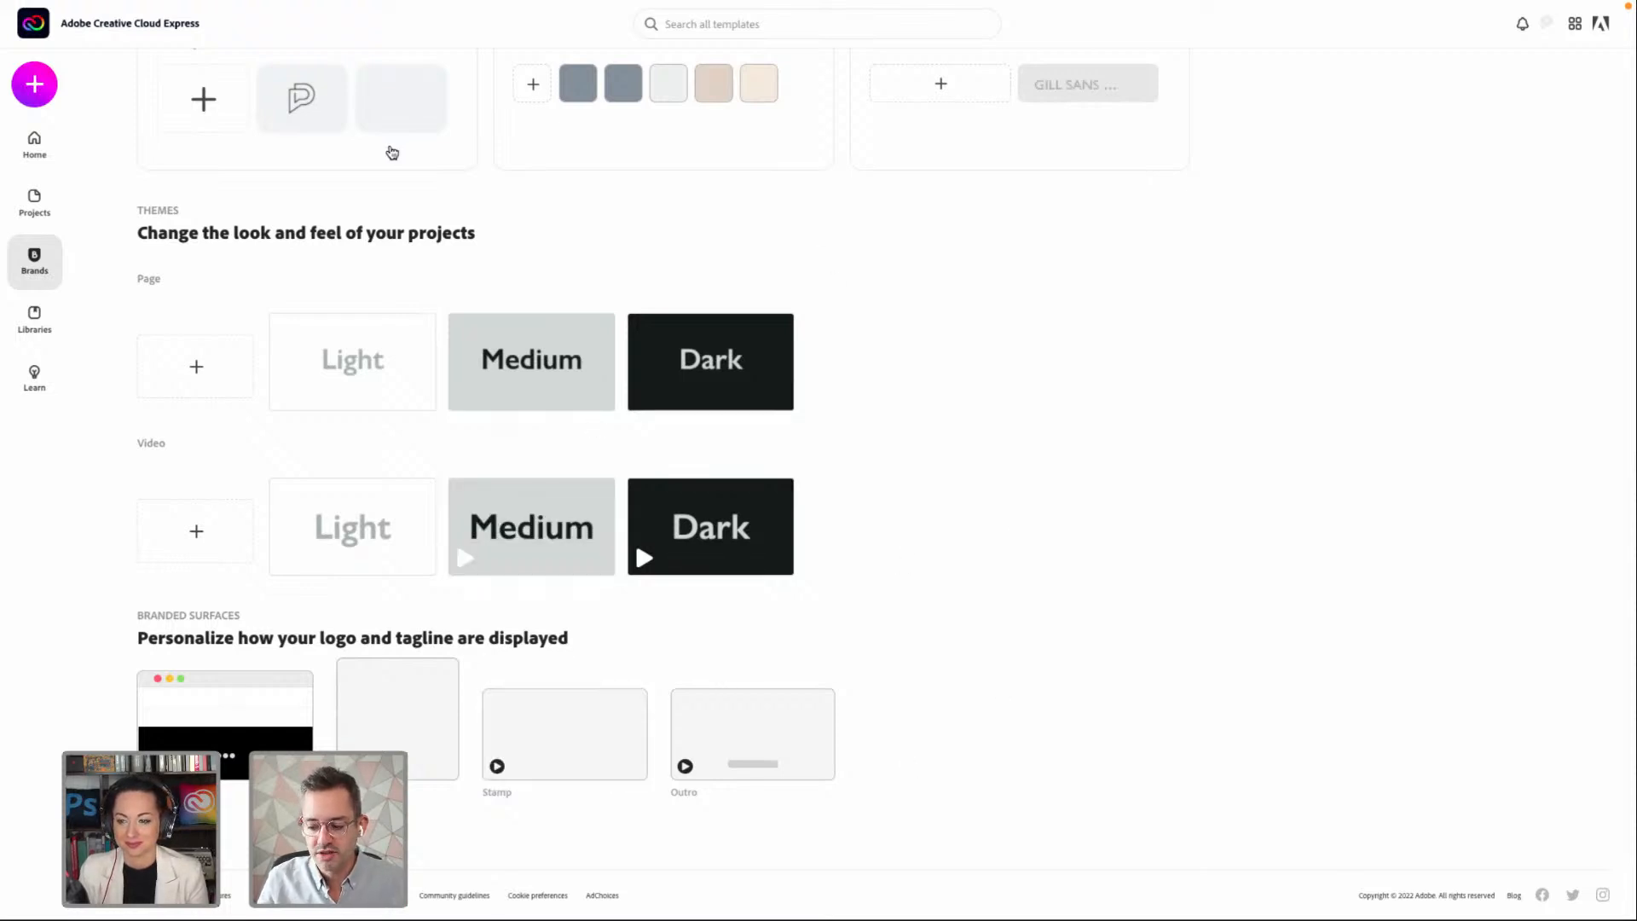
{"action": "scroll", "coordinate": [560, 286], "scroll_direction": "up", "scroll_amount": 1}
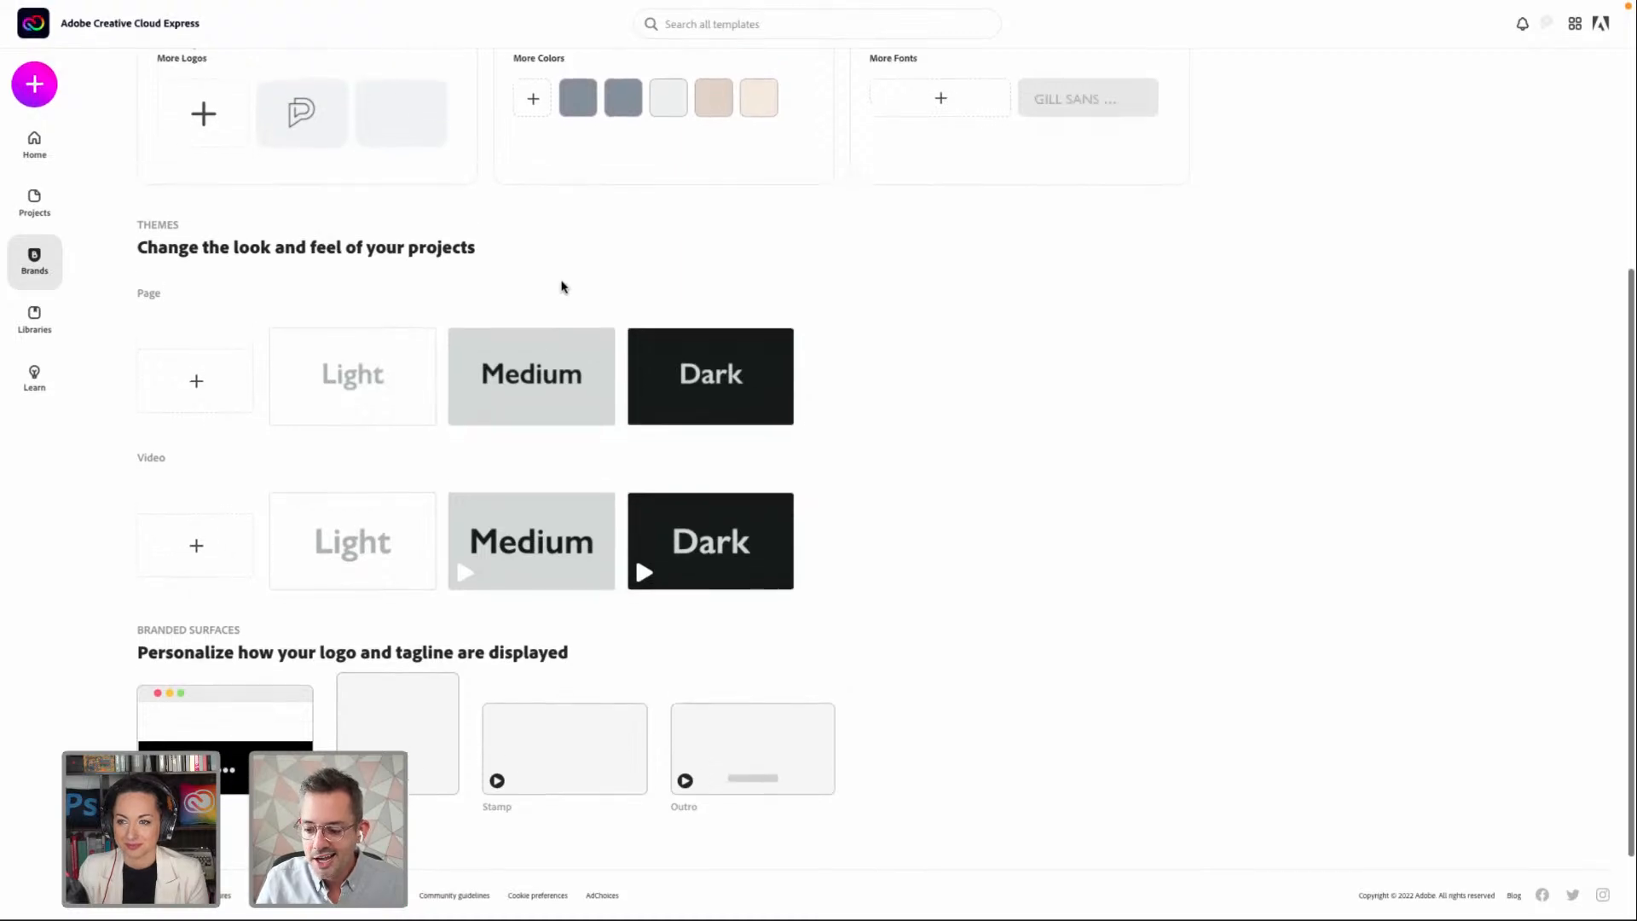
{"action": "scroll", "coordinate": [560, 285], "scroll_direction": "down", "scroll_amount": 1}
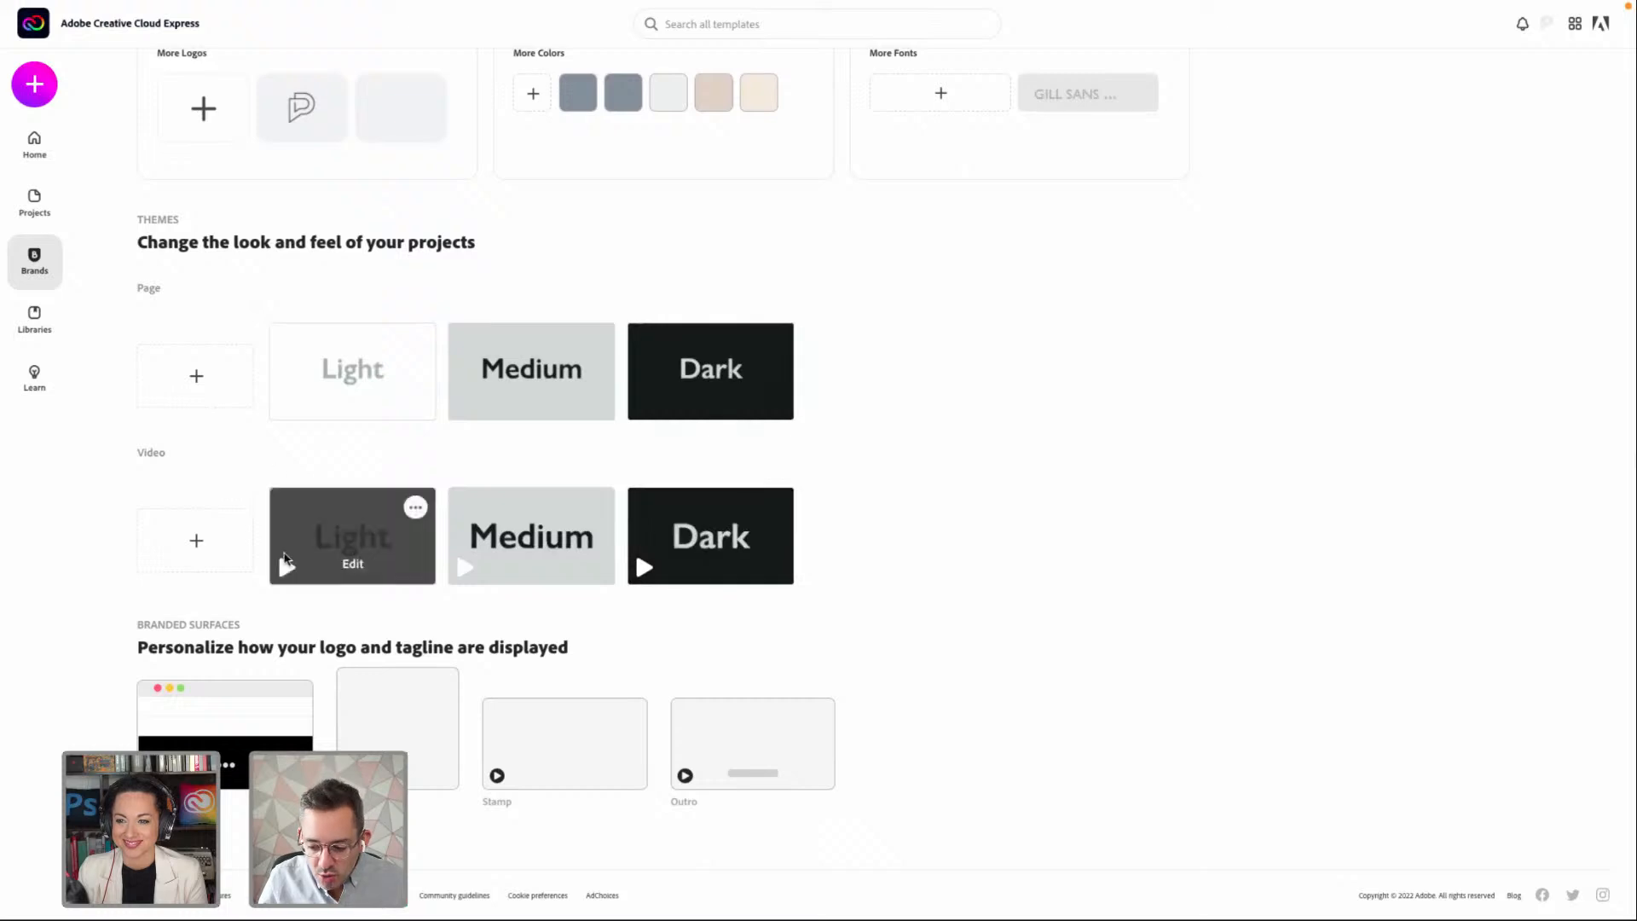
{"action": "scroll", "coordinate": [528, 537], "scroll_direction": "down", "scroll_amount": 1}
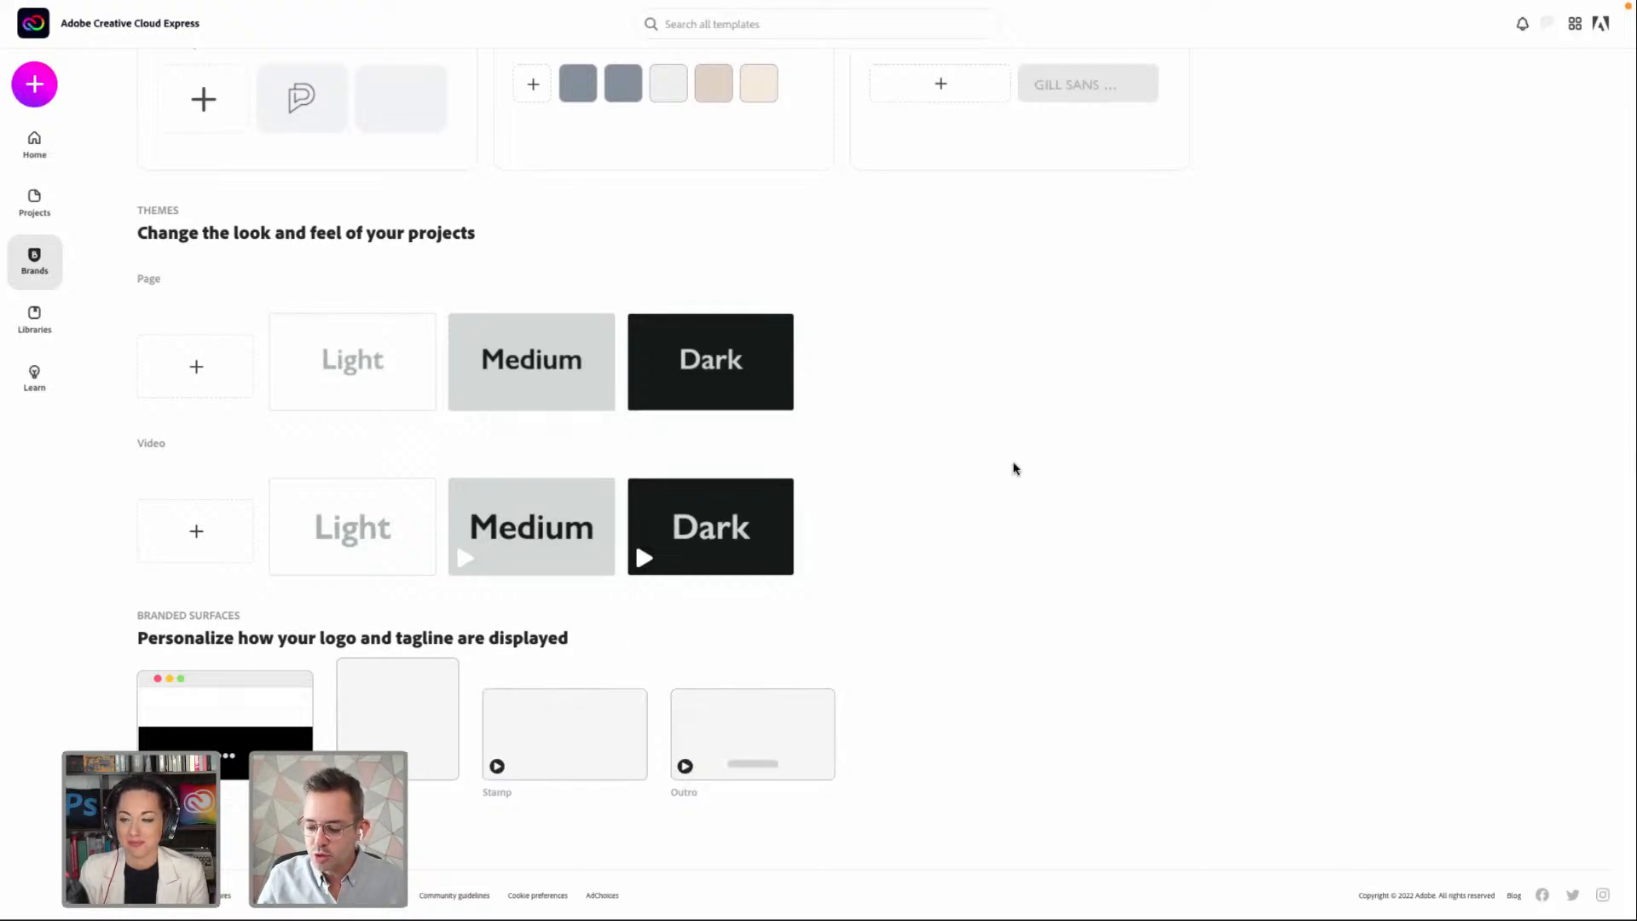
Return to the project list and open the Interactive Stories Design project for editing
{"action": "scroll", "coordinate": [1015, 468], "scroll_direction": "up", "scroll_amount": 4}
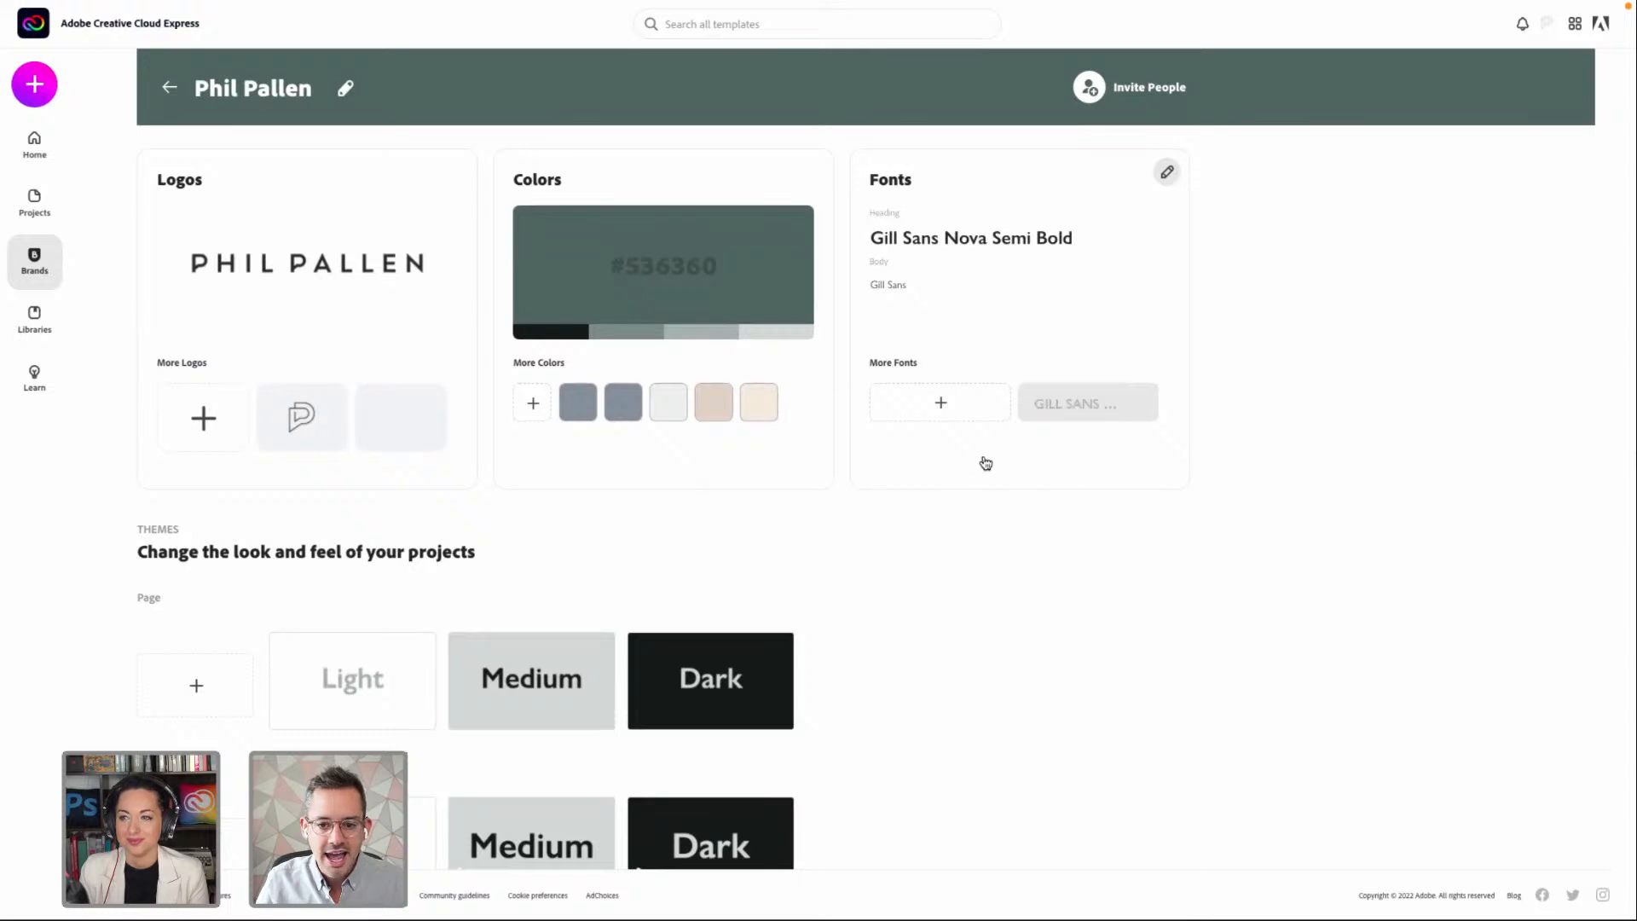
{"action": "left_click", "coordinate": [45, 40]}
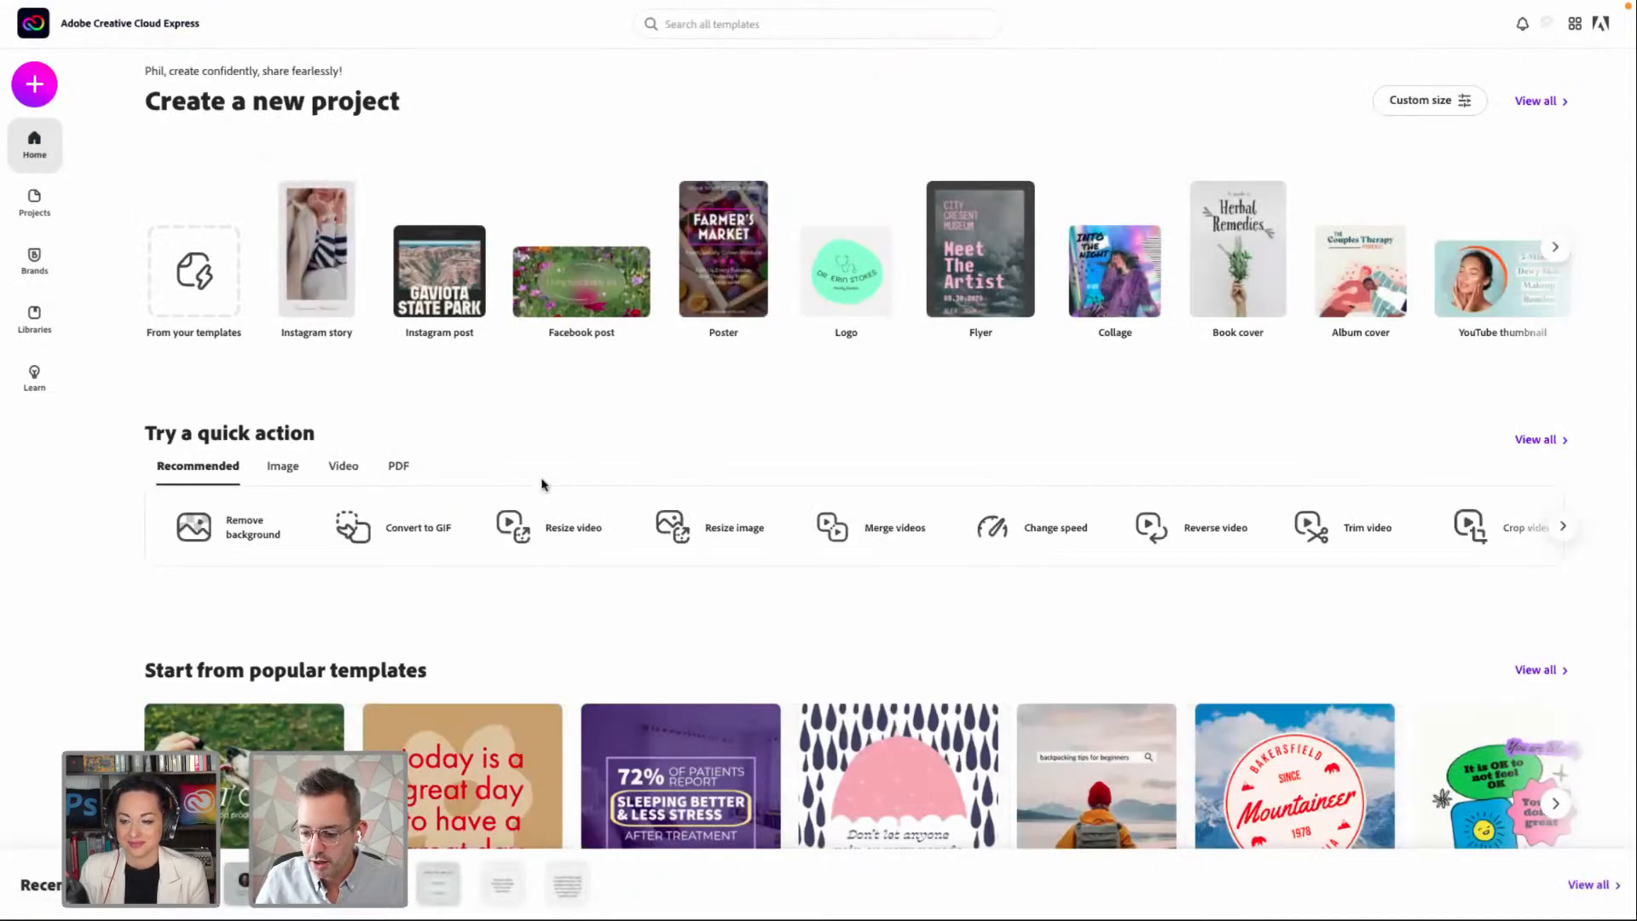
{"action": "left_click", "coordinate": [34, 203]}
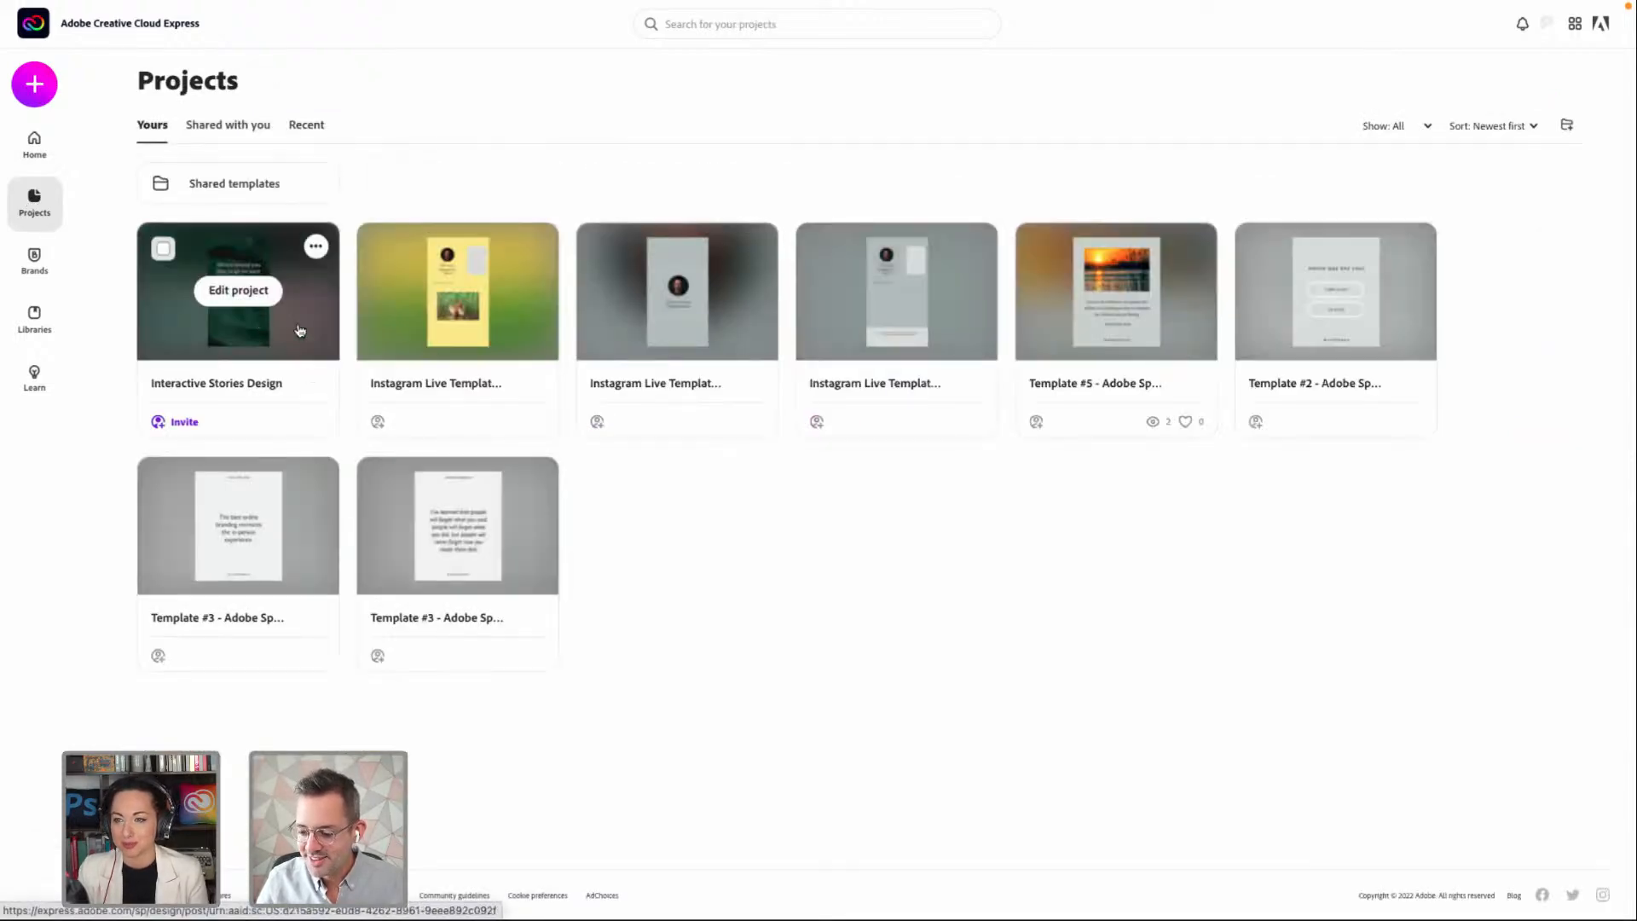
{"action": "left_click", "coordinate": [253, 299]}
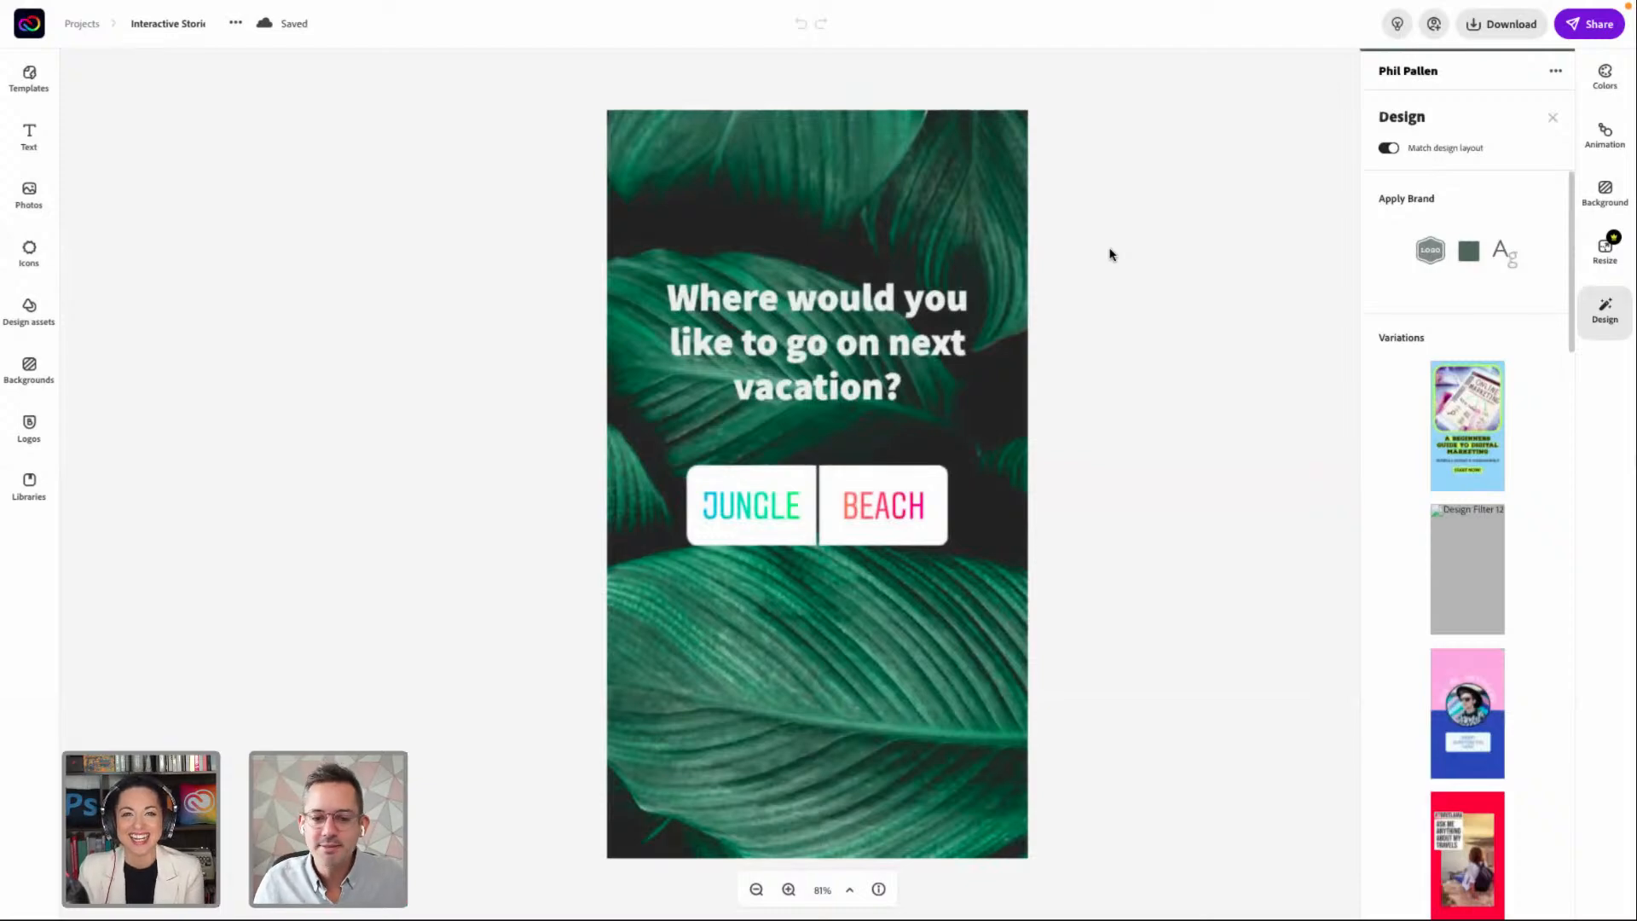
Browse the stock photo categories and look through the full Nature collection
{"action": "left_click", "coordinate": [37, 191]}
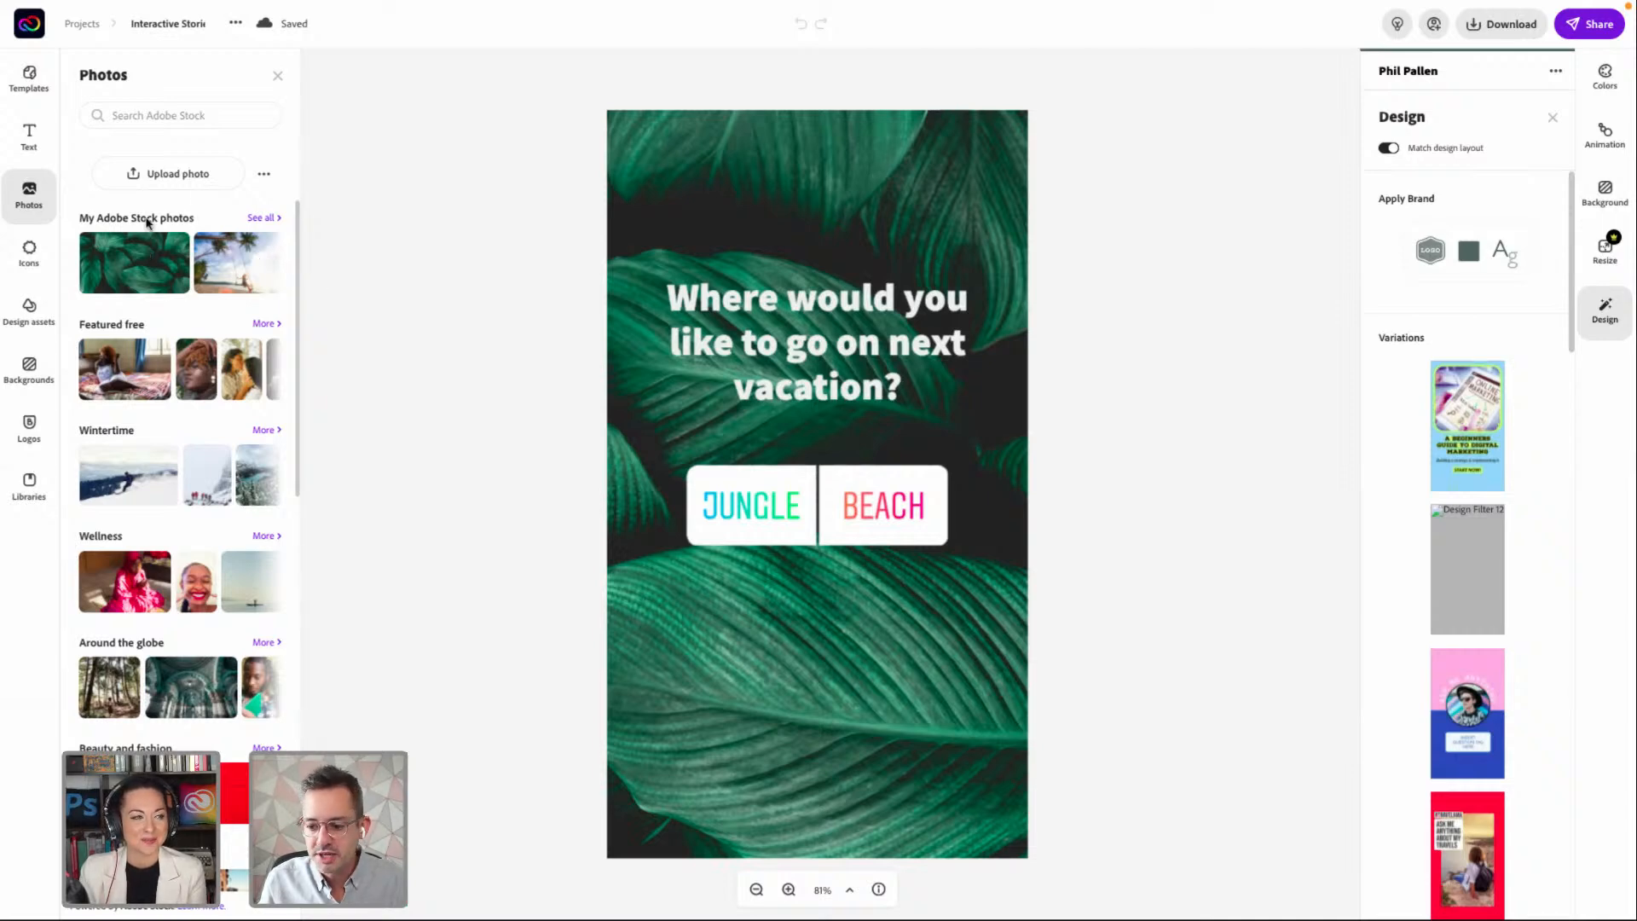
{"action": "scroll", "coordinate": [202, 344], "scroll_direction": "down", "scroll_amount": 4}
{"action": "scroll", "coordinate": [202, 344], "scroll_direction": "down", "scroll_amount": 6}
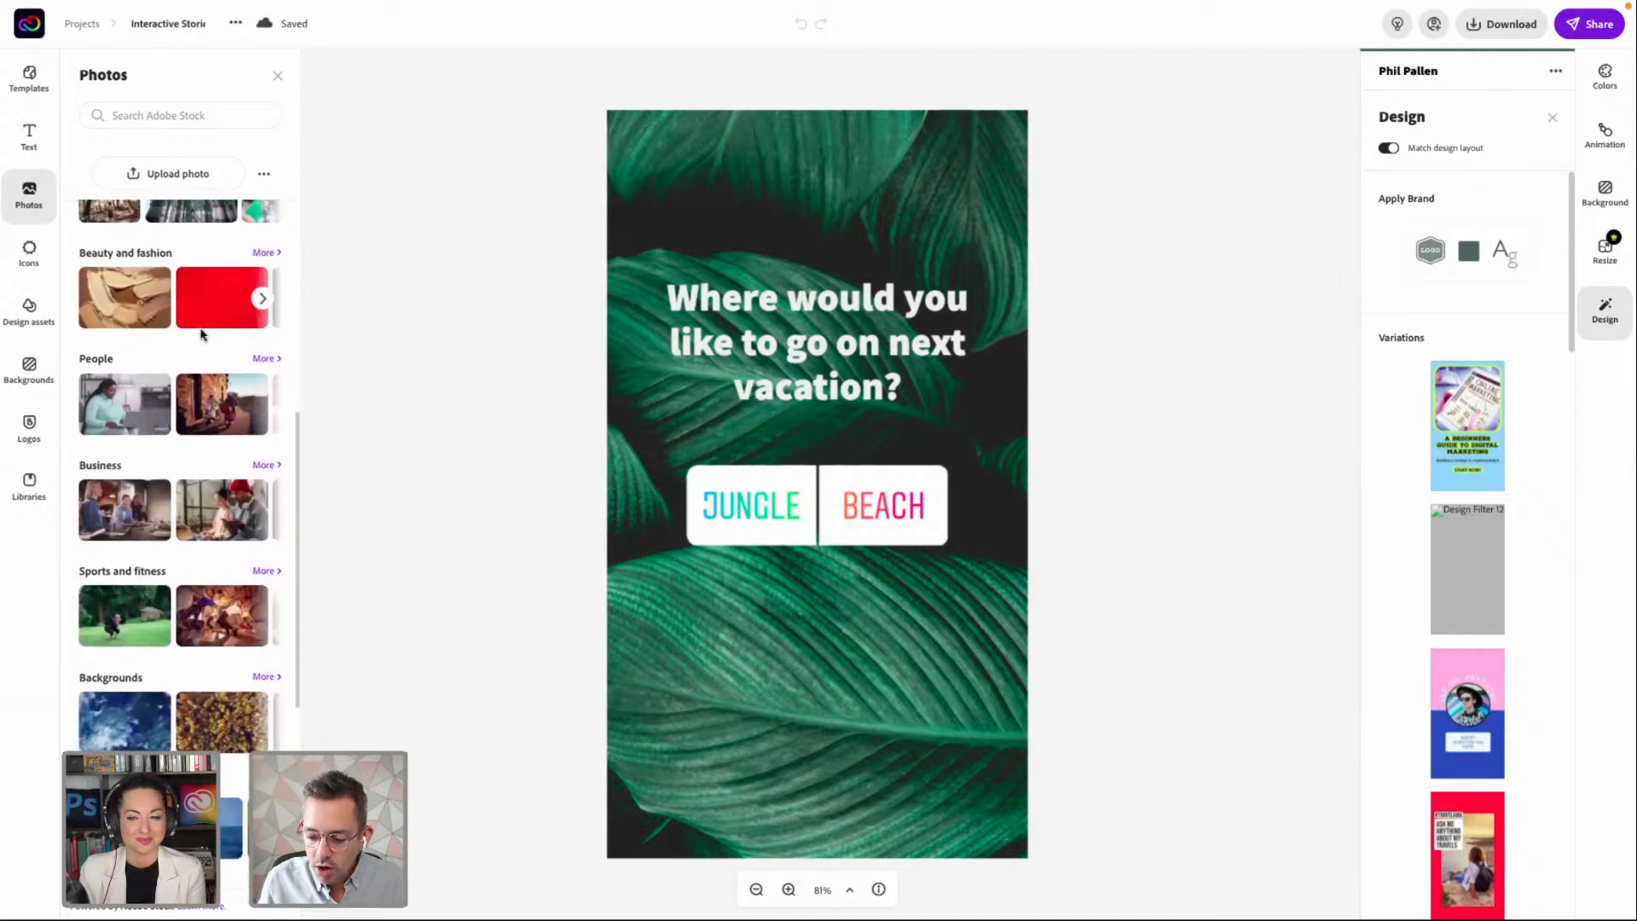
{"action": "scroll", "coordinate": [194, 335], "scroll_direction": "down", "scroll_amount": 2}
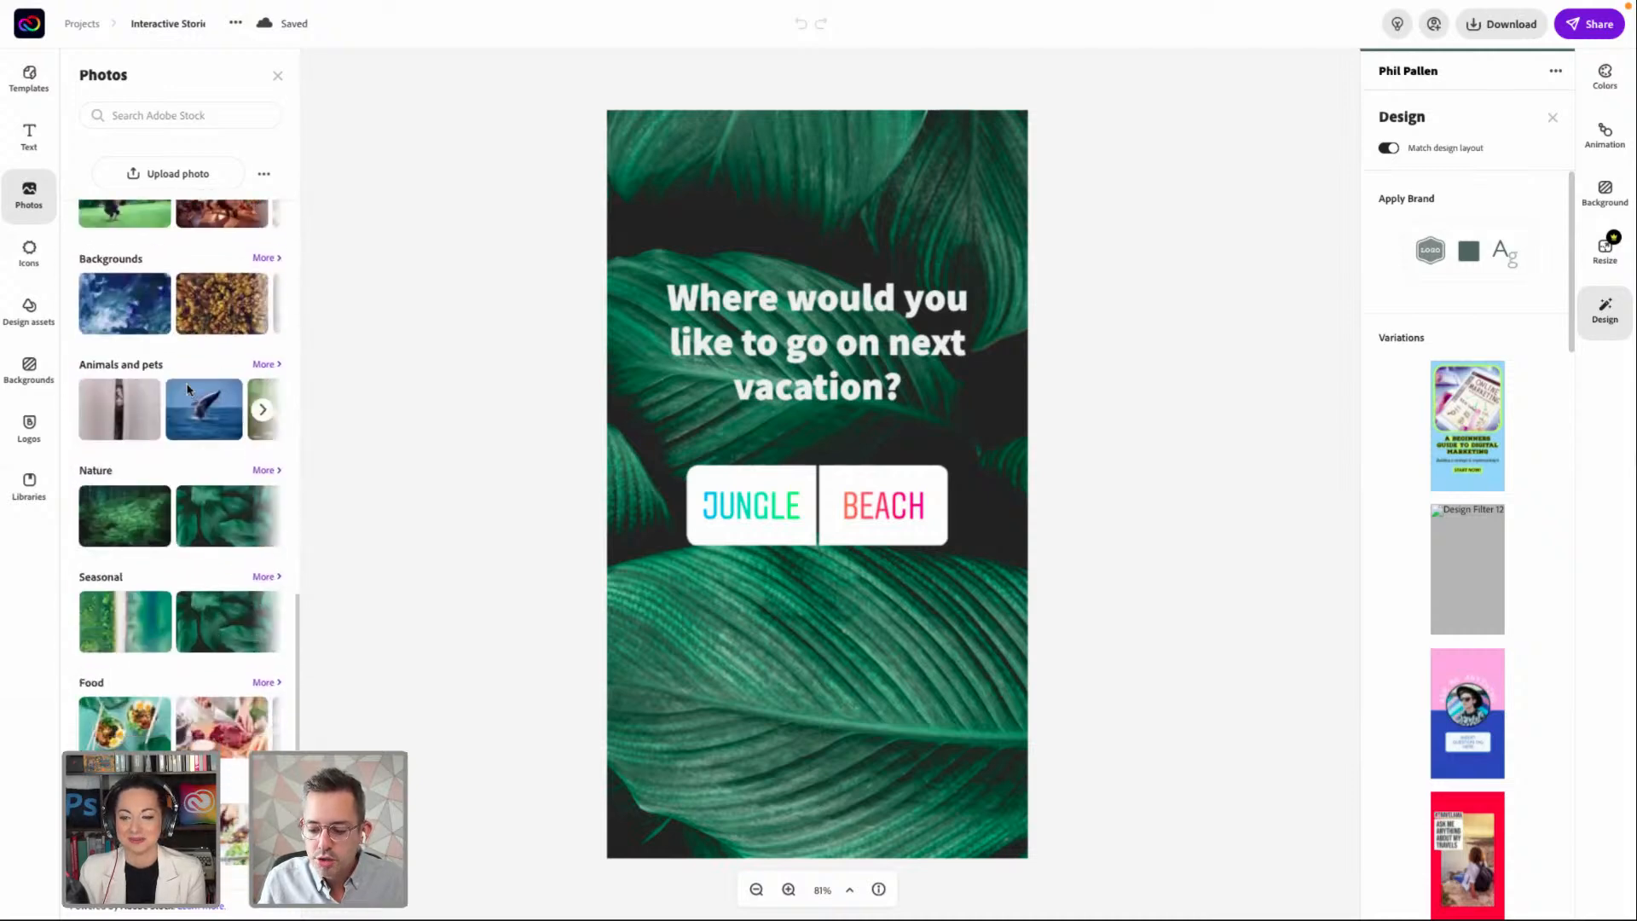
{"action": "left_click", "coordinate": [264, 473]}
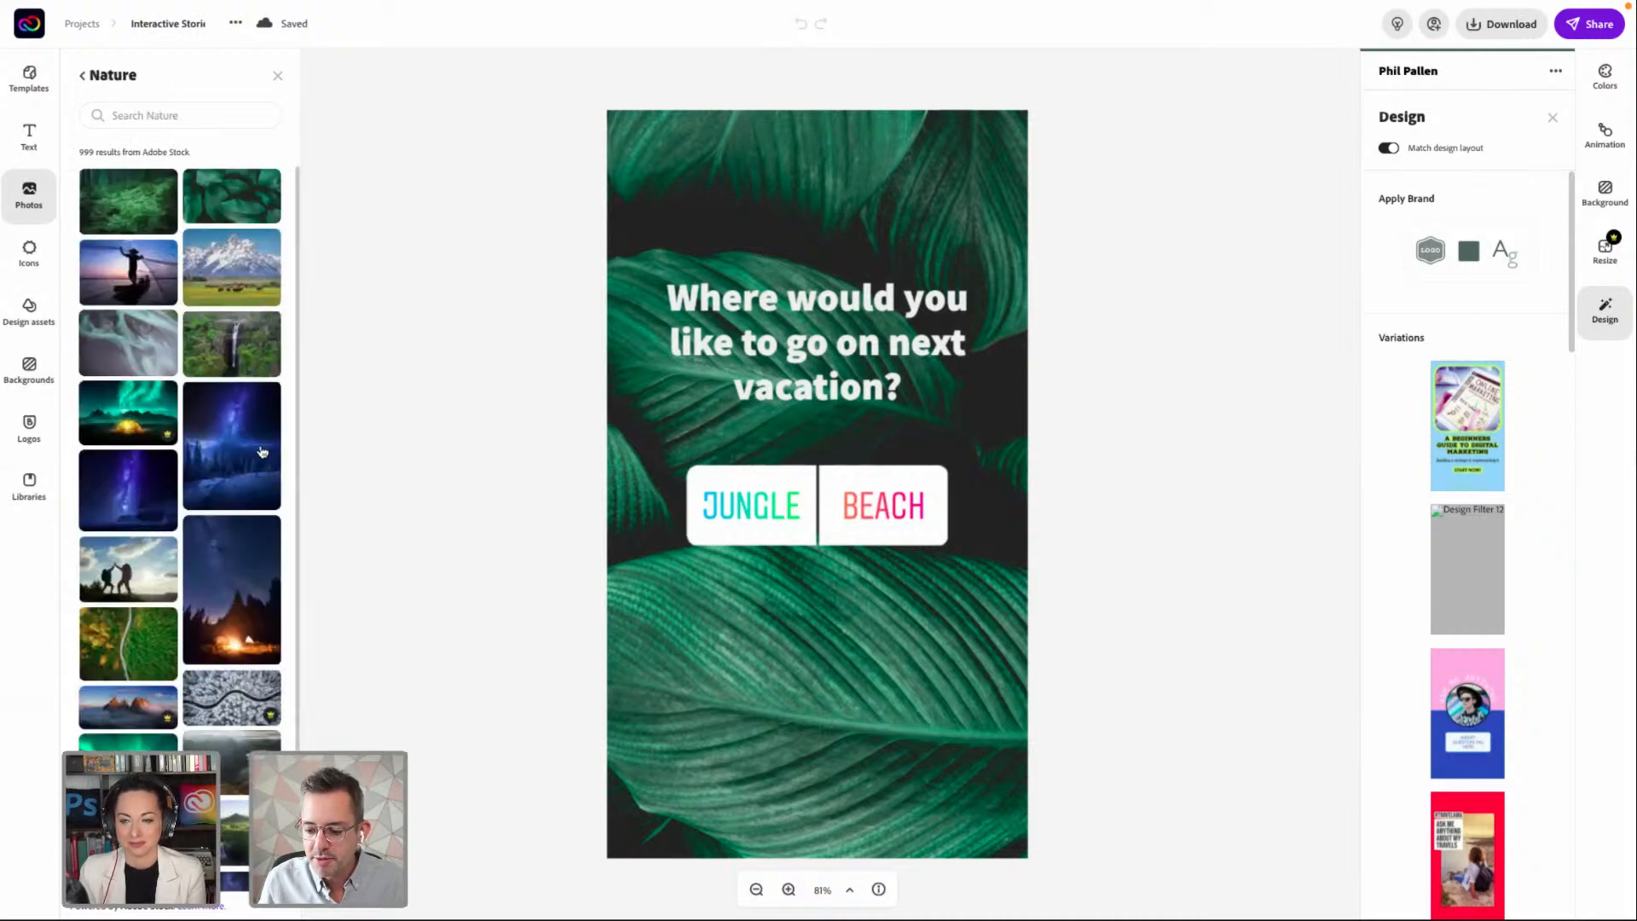
{"action": "scroll", "coordinate": [205, 467], "scroll_direction": "down", "scroll_amount": 2}
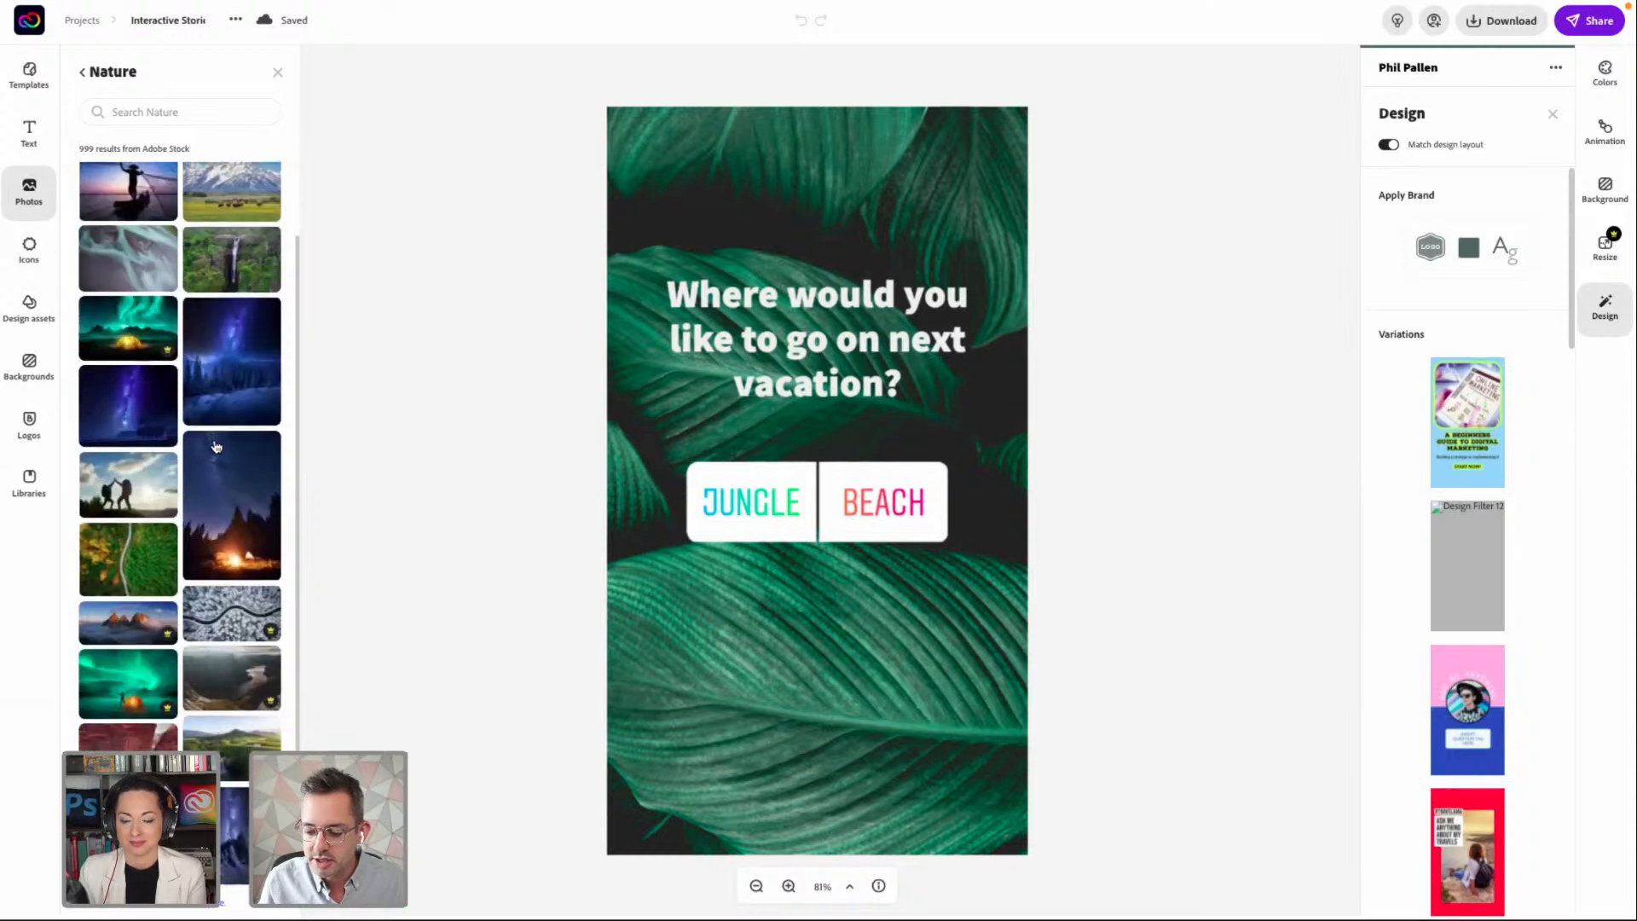
{"action": "scroll", "coordinate": [217, 418], "scroll_direction": "up", "scroll_amount": 2}
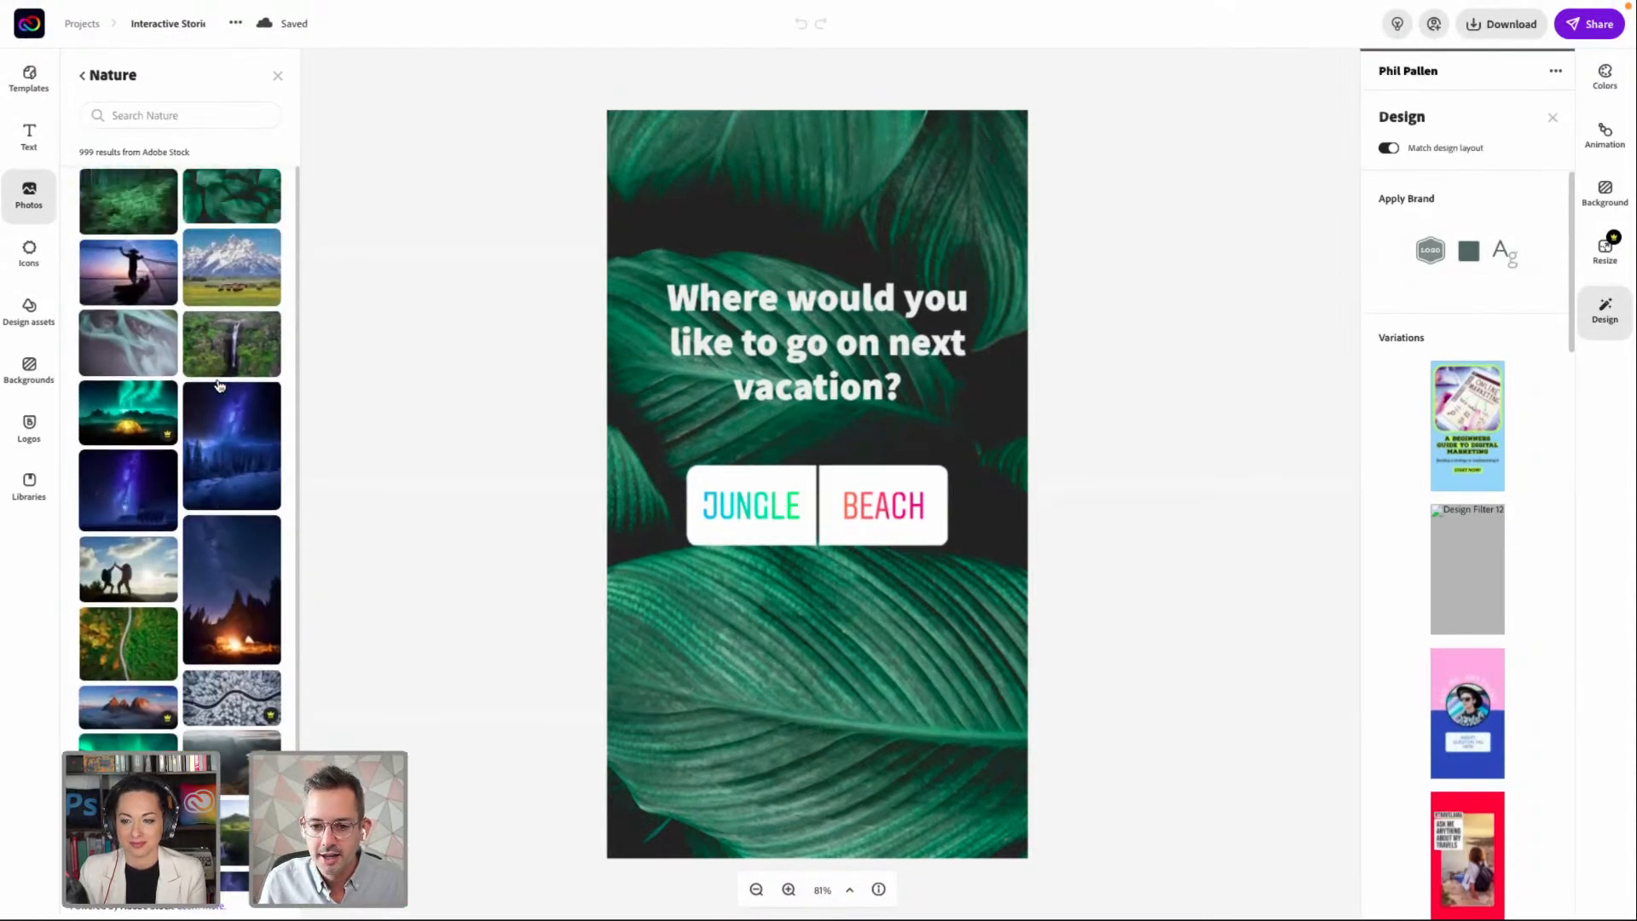
Try the waterfall photo from the Nature collection below the poll sticker, and delete it
{"action": "left_click", "coordinate": [219, 386]}
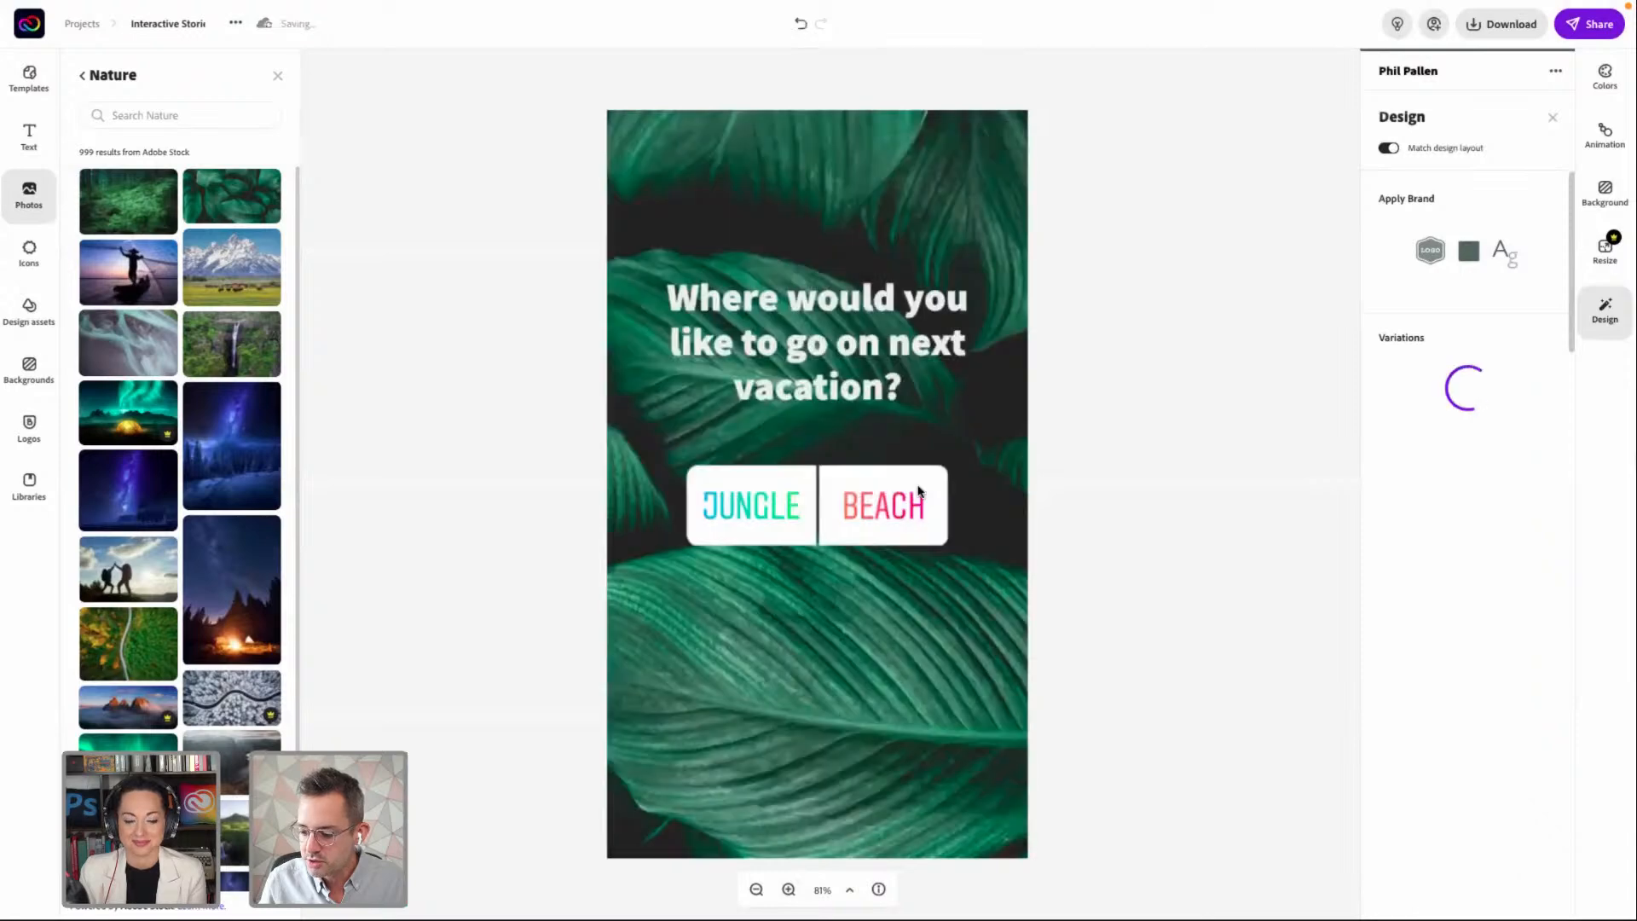
{"action": "left_click", "coordinate": [862, 650]}
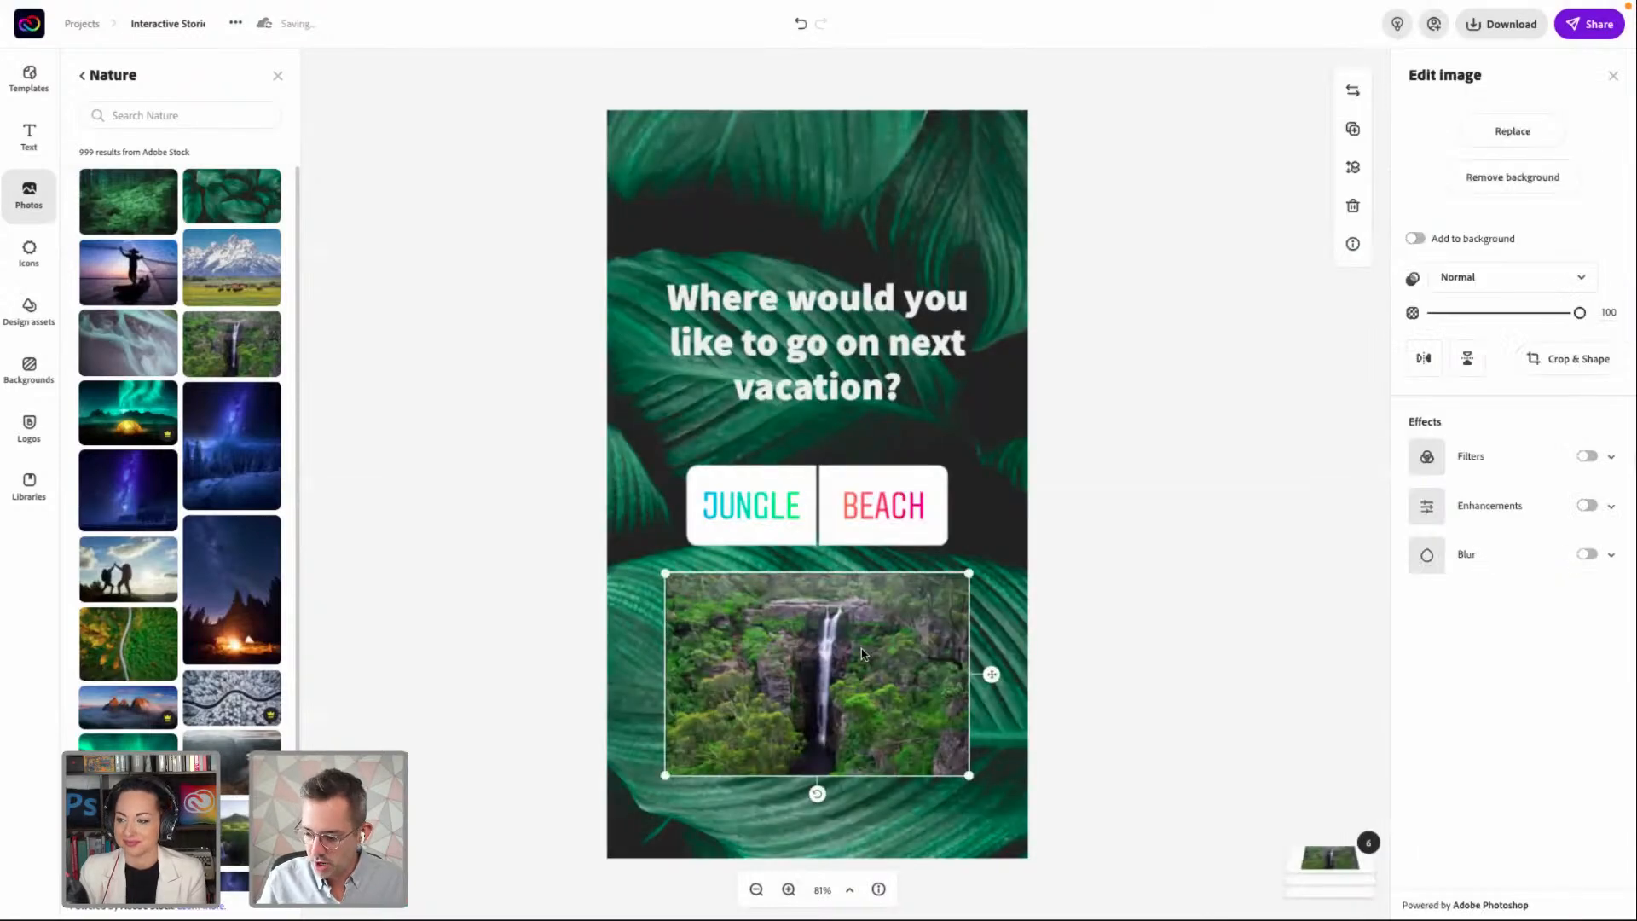
{"action": "key", "text": "Delete"}
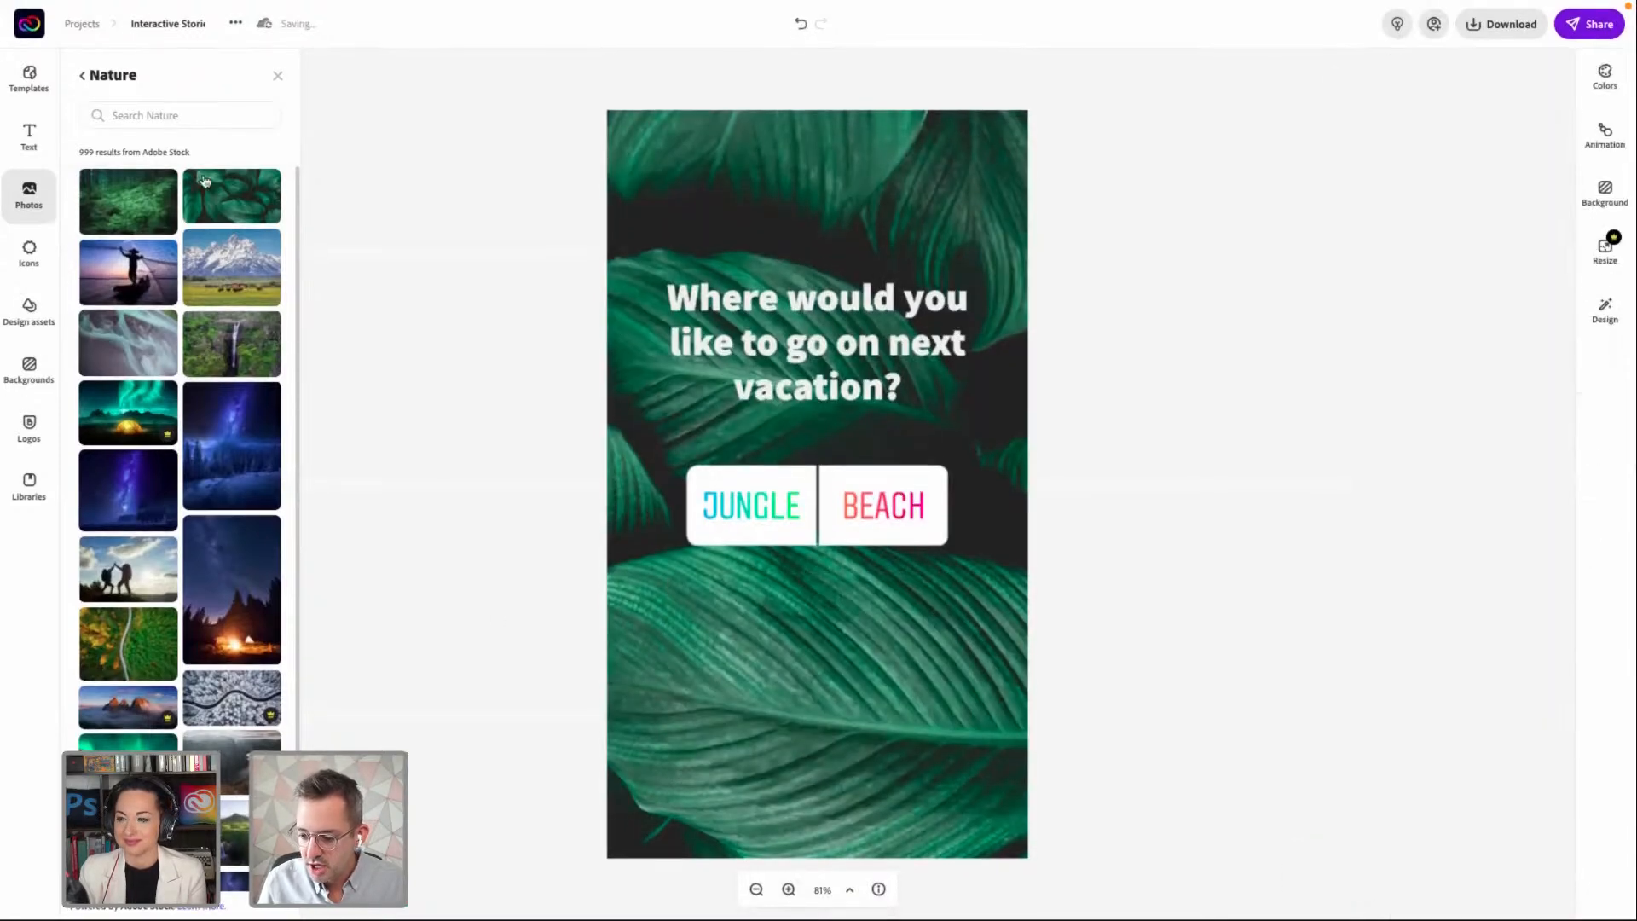
Search the Nature photos for "beach" and add the sandy beach photo to the story
{"action": "left_click", "coordinate": [204, 114]}
{"action": "type", "text": "beach"}
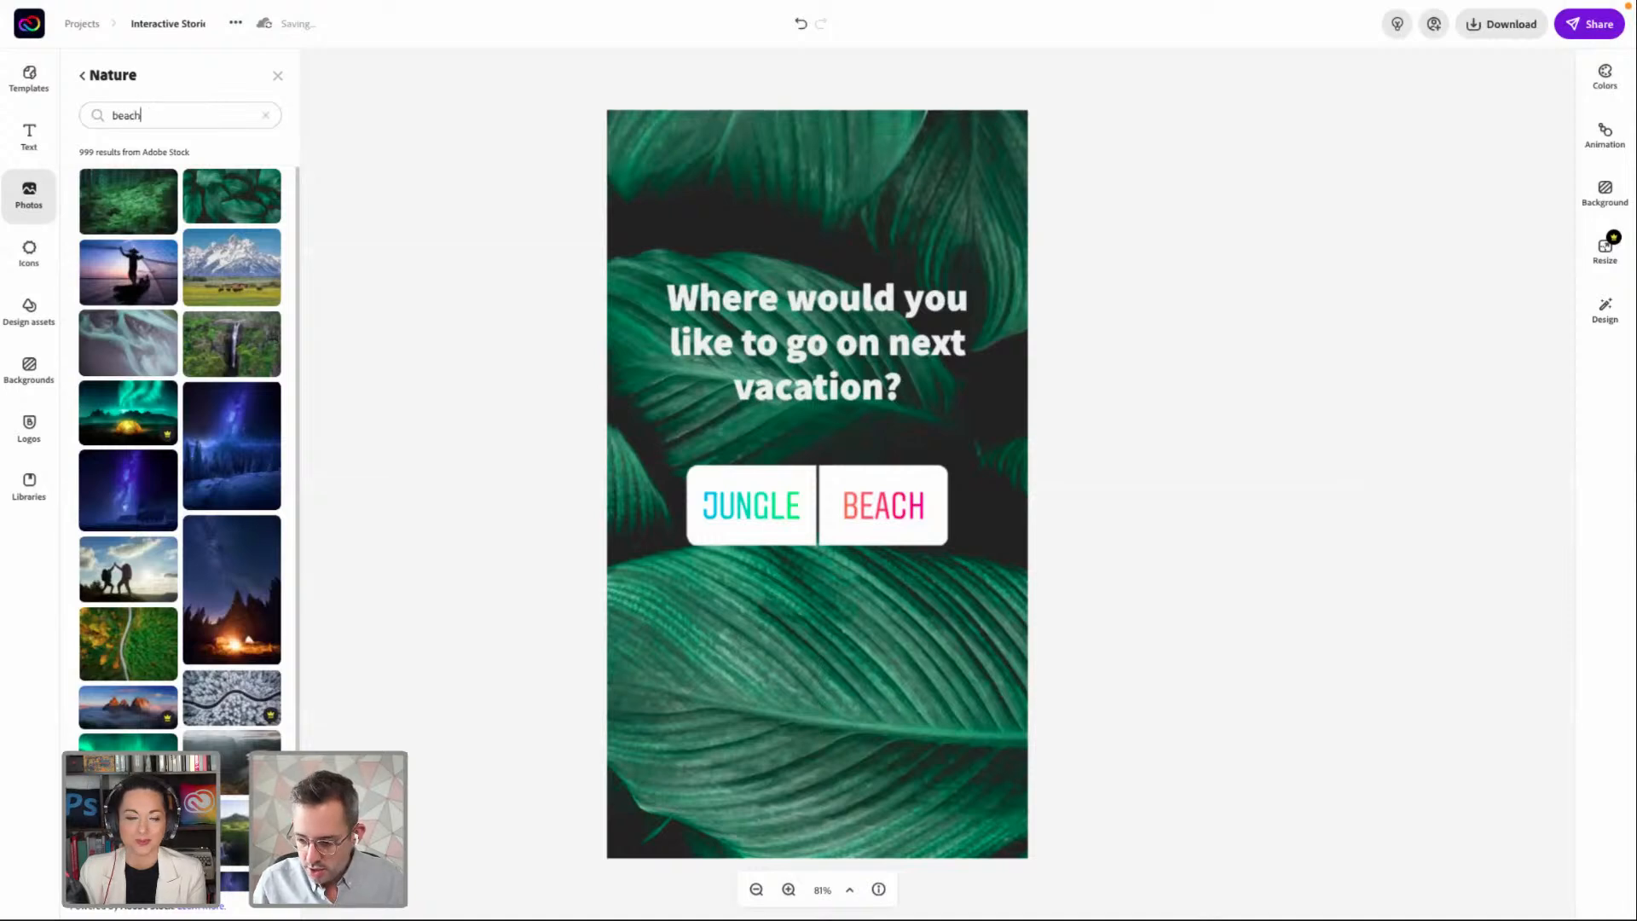
{"action": "key", "text": "Return"}
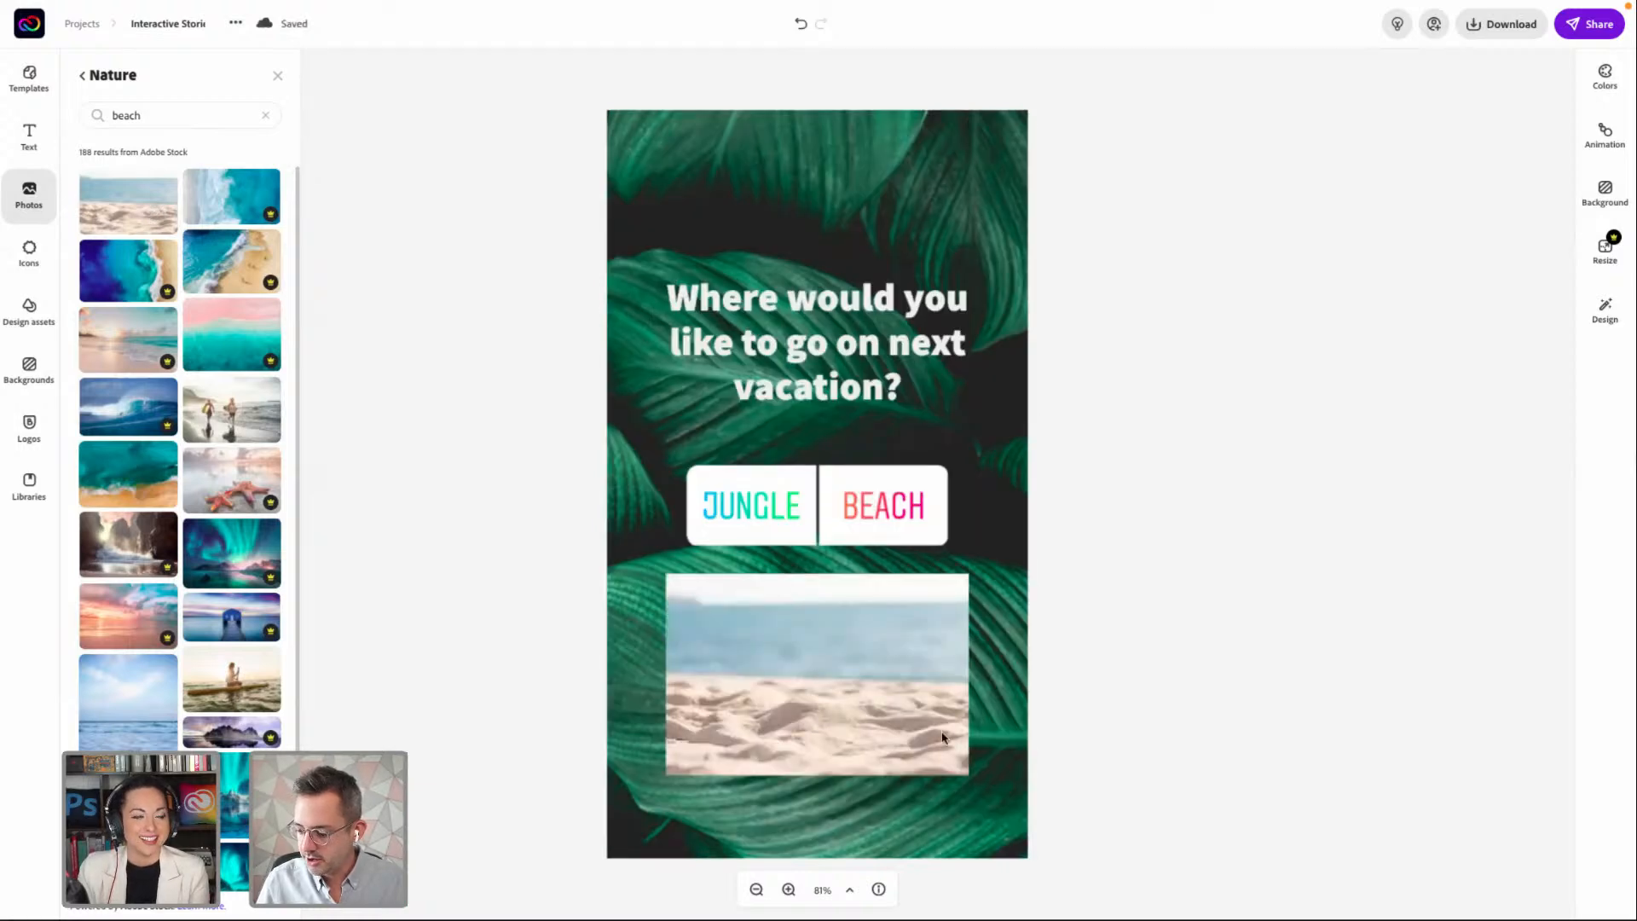
Enlarge the beach photo until it covers the full width of the story's lower half
{"action": "left_click", "coordinate": [922, 637]}
{"action": "left_click_drag", "start_coordinate": [968, 574], "coordinate": [1085, 529]}
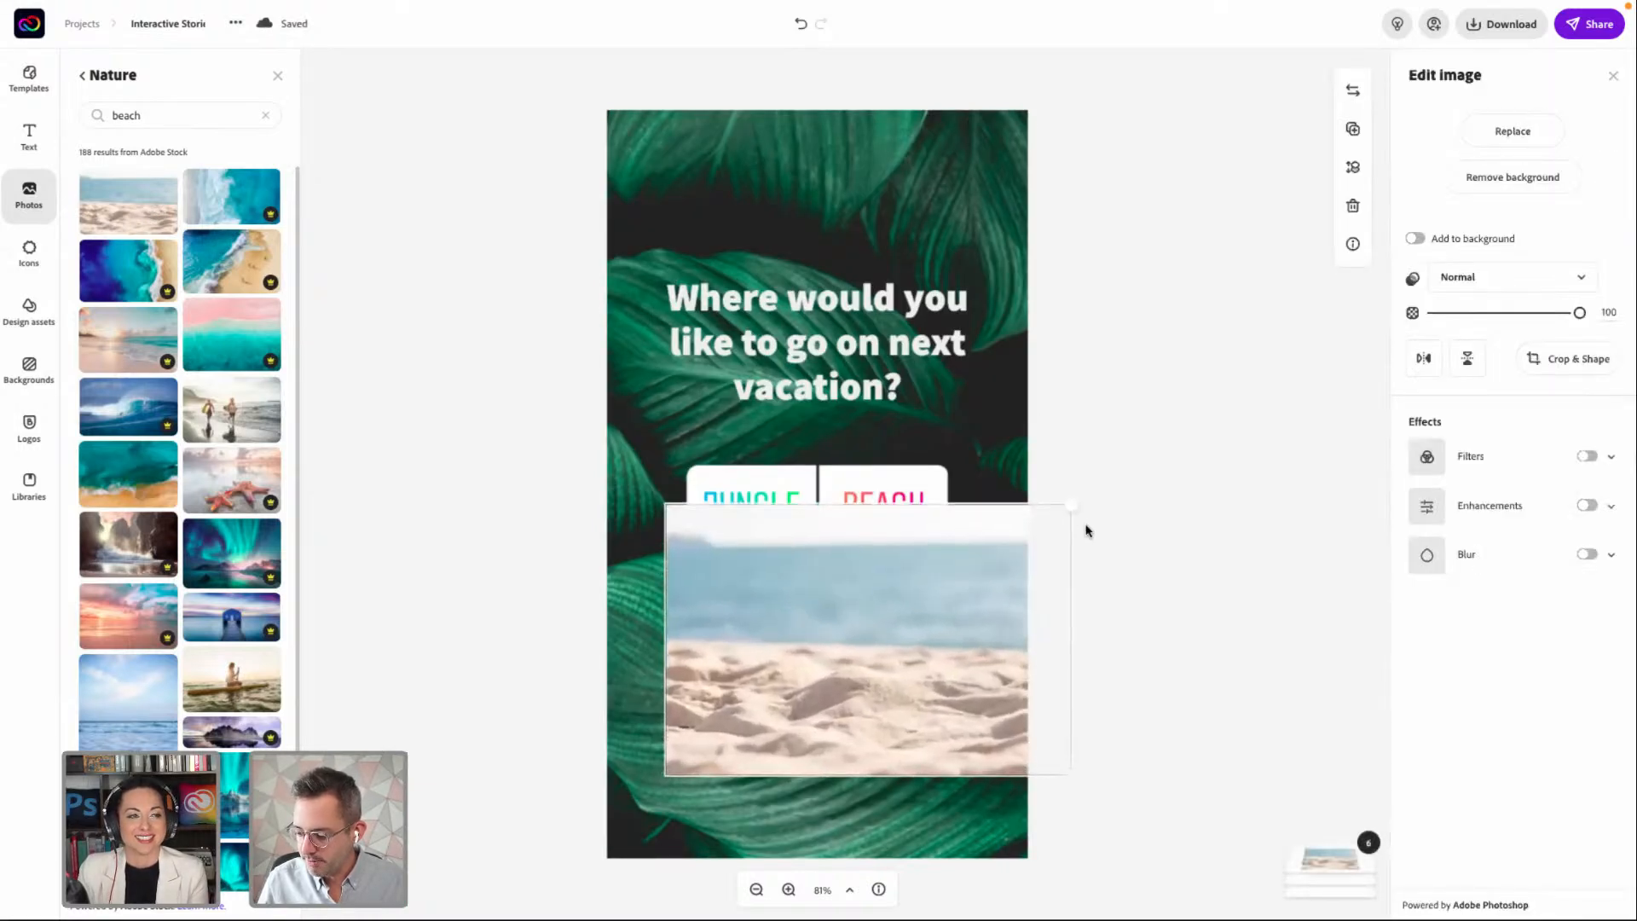
{"action": "left_click_drag", "start_coordinate": [663, 772], "coordinate": [541, 877]}
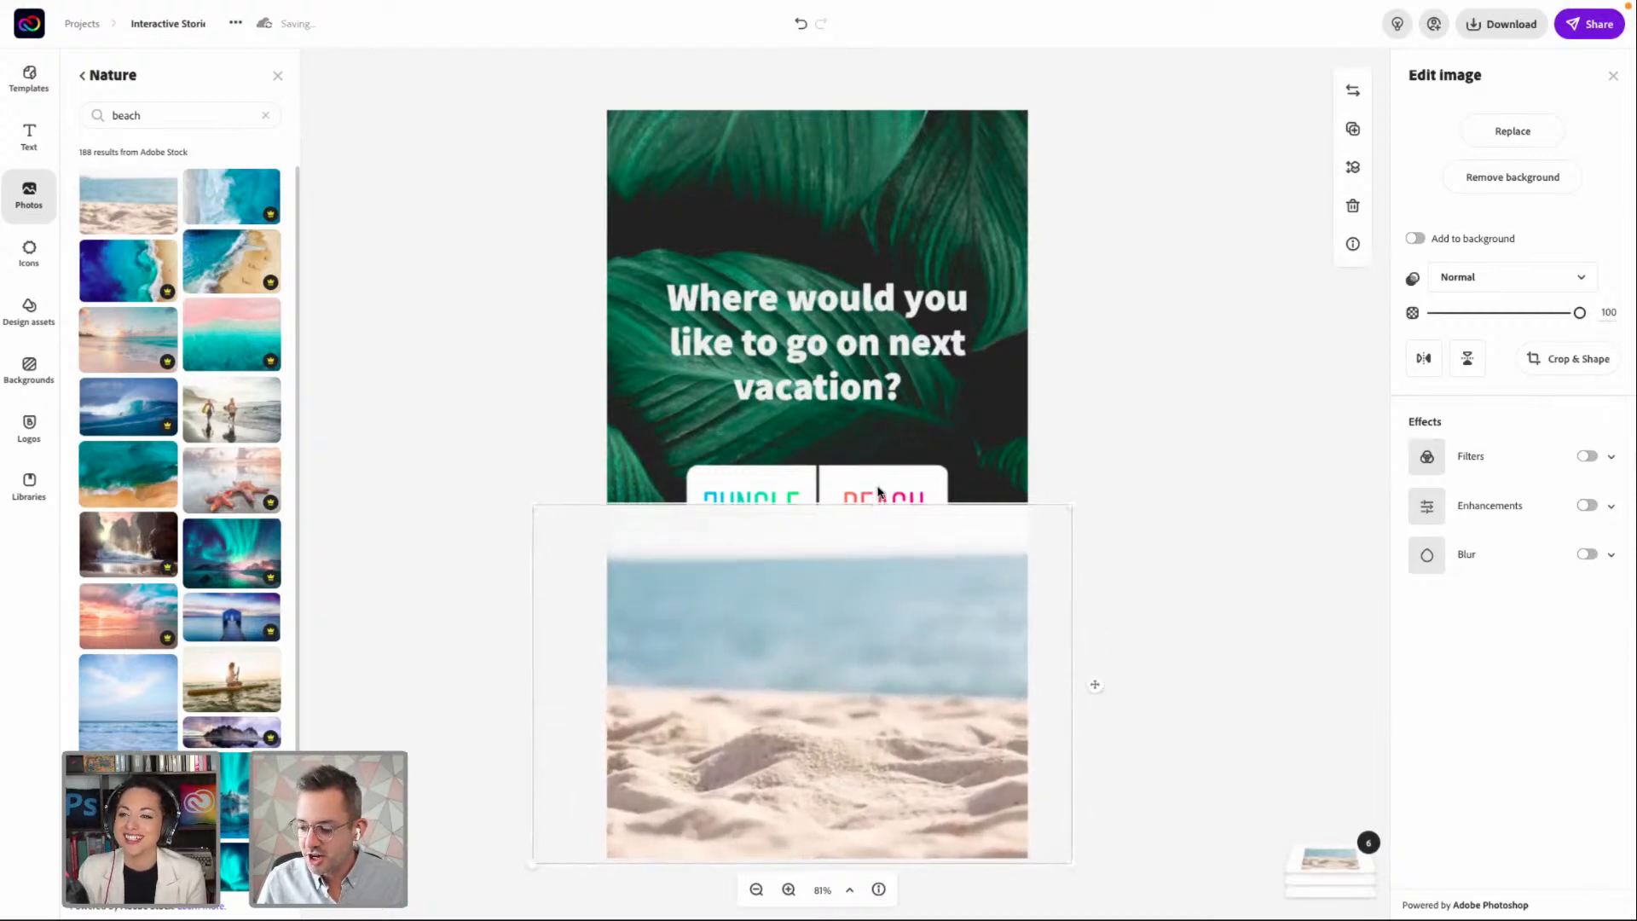
{"action": "left_click_drag", "start_coordinate": [1074, 500], "coordinate": [1096, 494]}
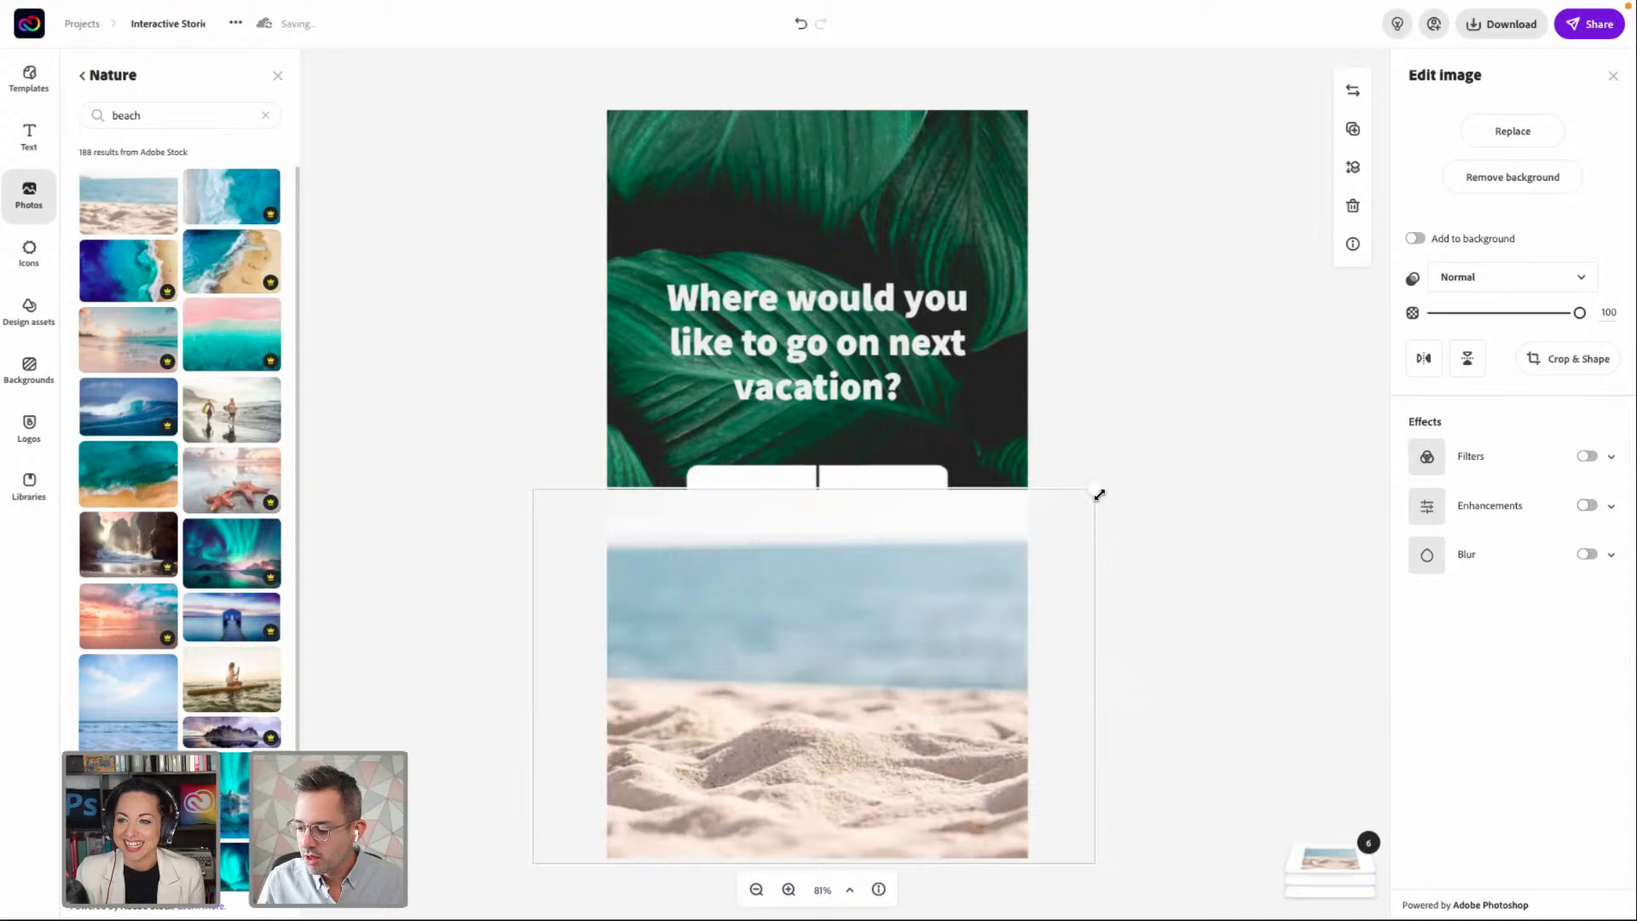
Bring the JUNGLE/BEACH poll sticker to the front, above the beach photo
{"action": "left_click", "coordinate": [915, 482]}
{"action": "right_click", "coordinate": [915, 481]}
{"action": "left_click", "coordinate": [902, 479]}
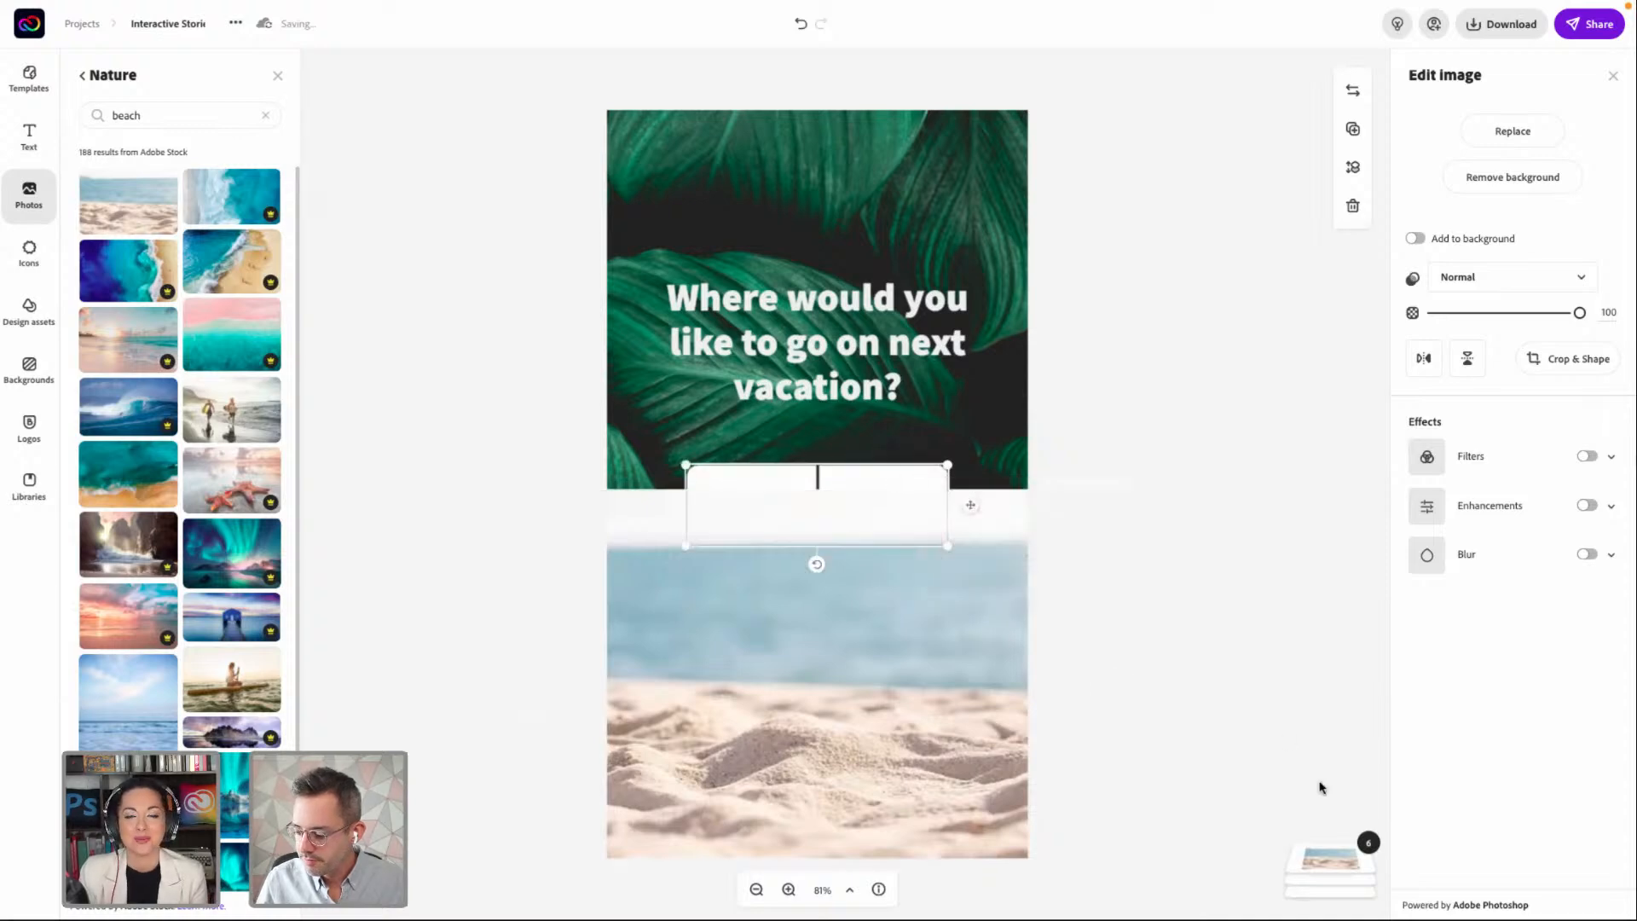
{"action": "mouse_move", "coordinate": [1341, 879]}
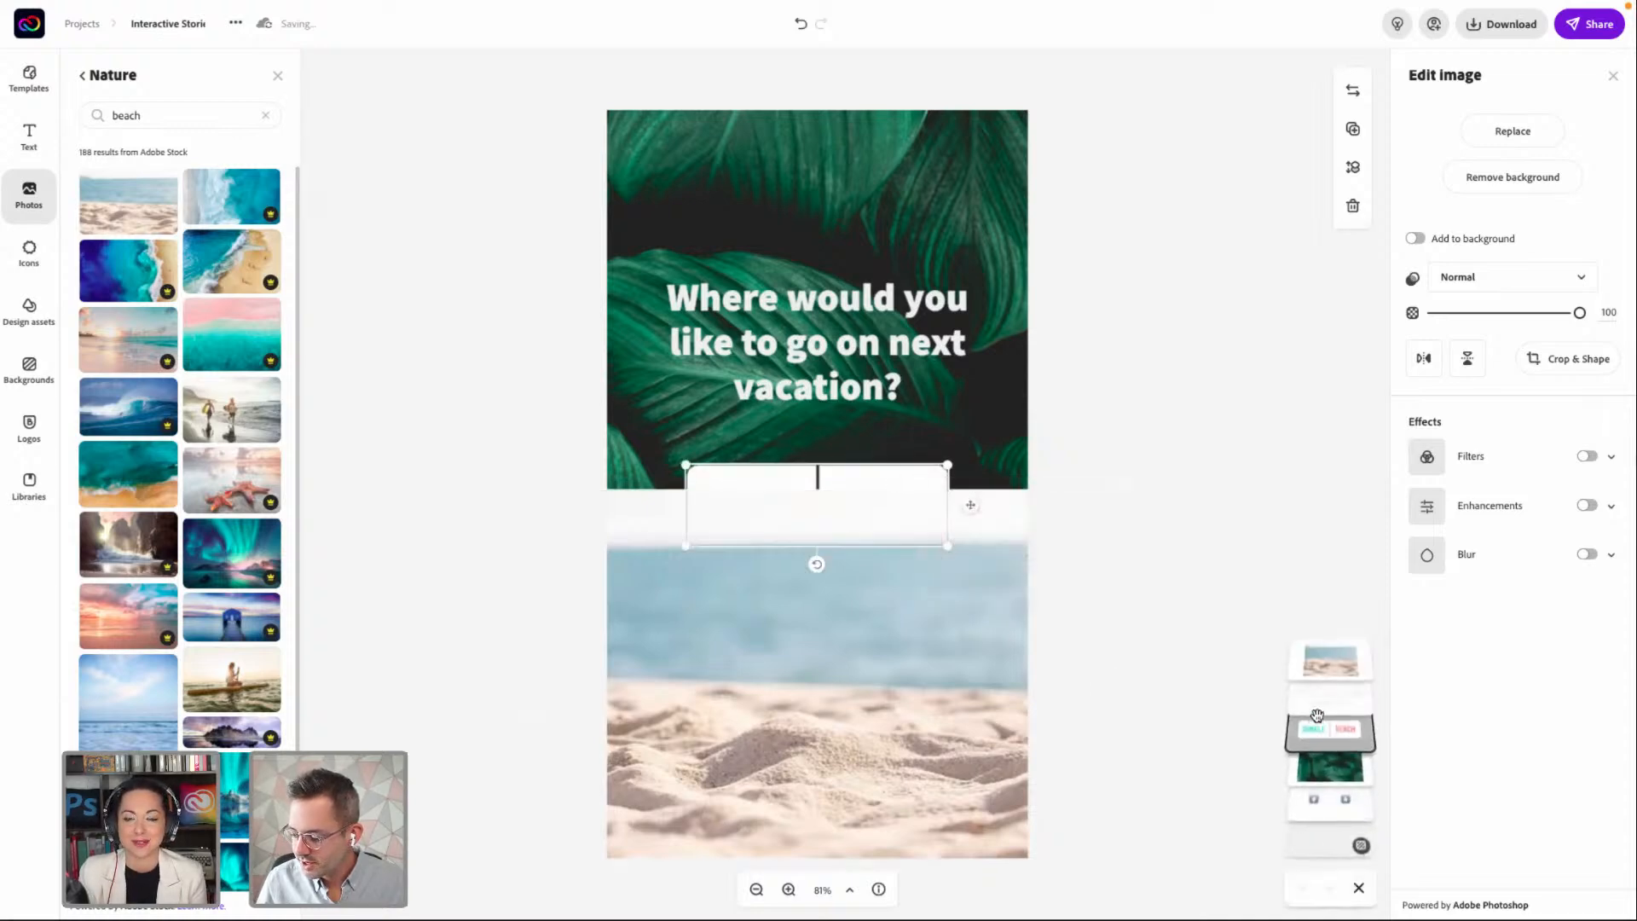
{"action": "left_click_drag", "start_coordinate": [1316, 729], "coordinate": [1317, 657]}
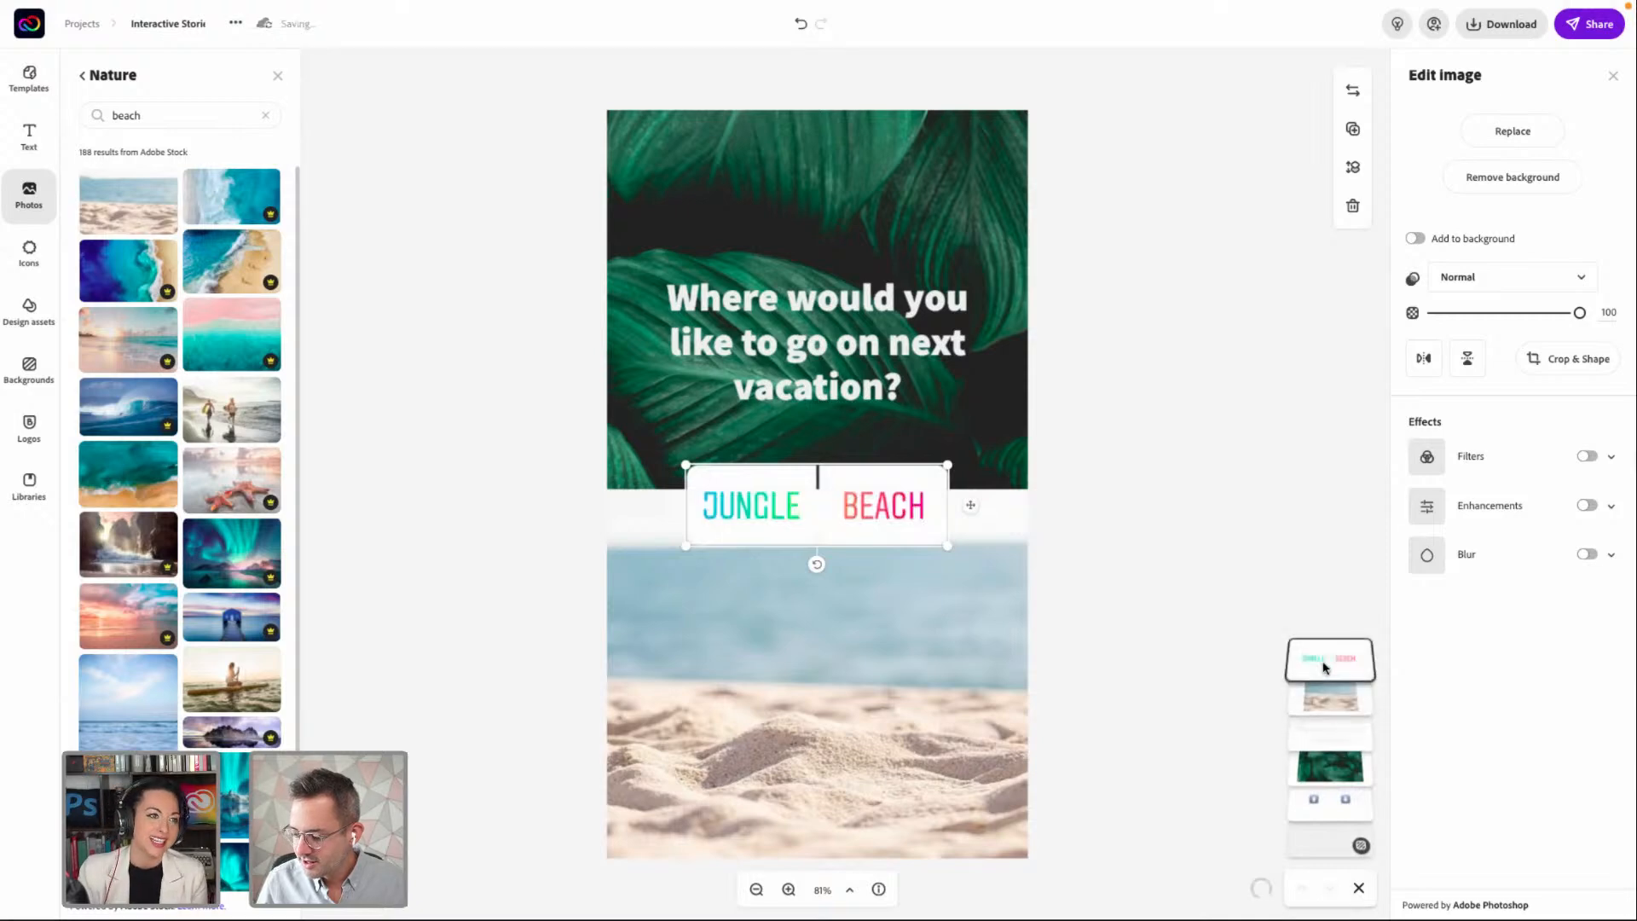
{"action": "left_click", "coordinate": [1204, 510]}
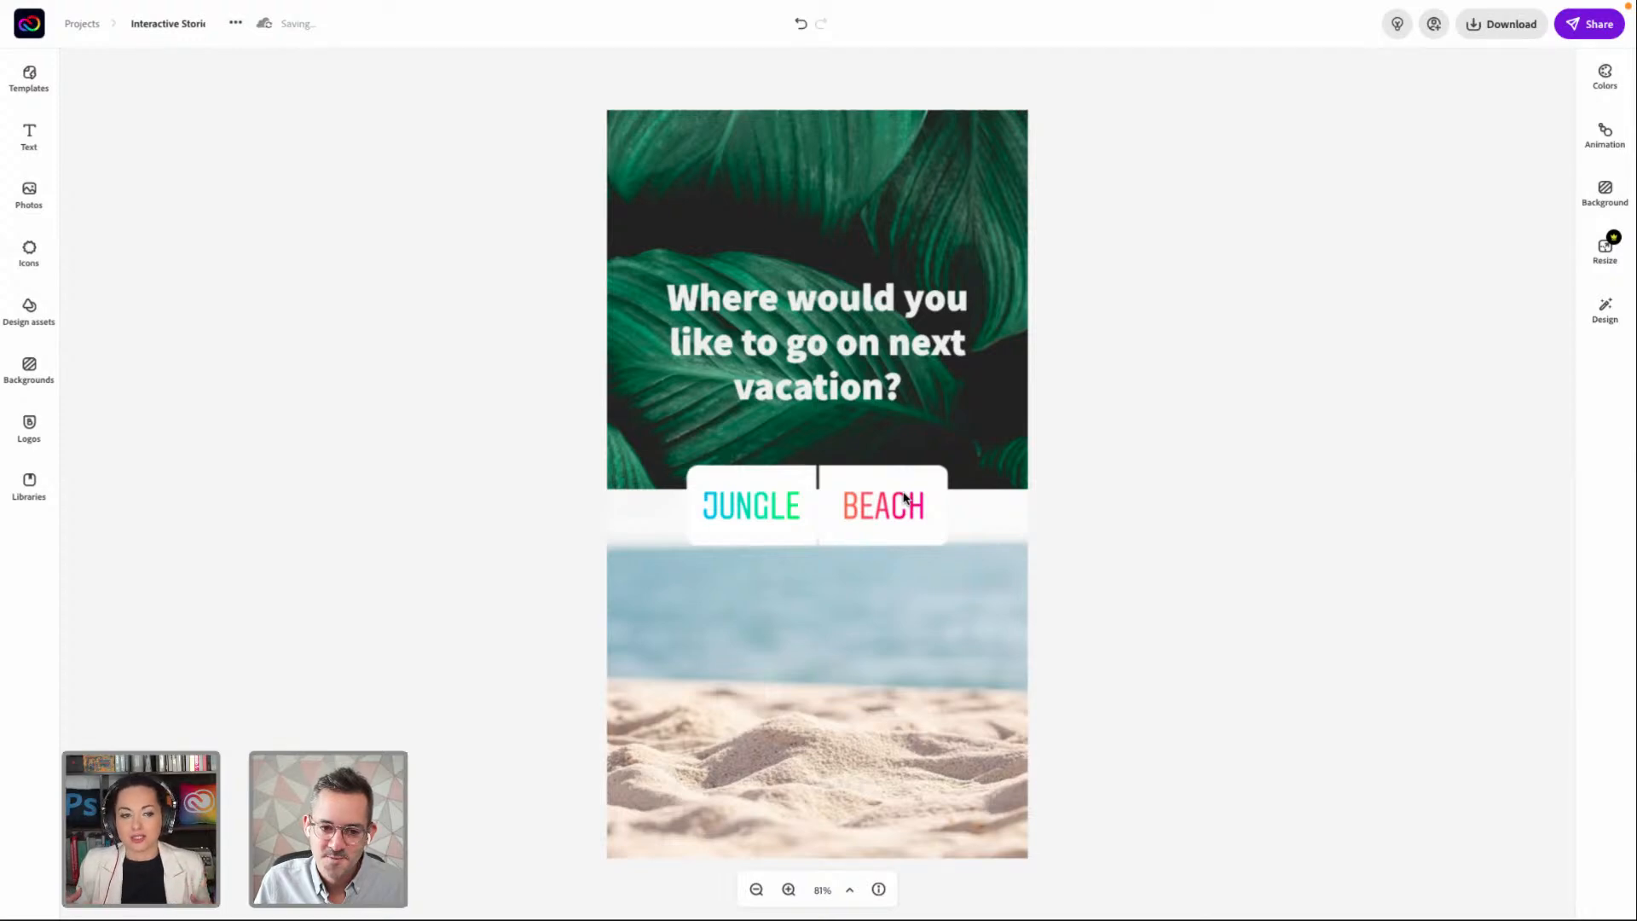
Move the vacation question slightly up, and center the JUNGLE/BEACH sticker on the boundary between the two photos
{"action": "left_click", "coordinate": [909, 520]}
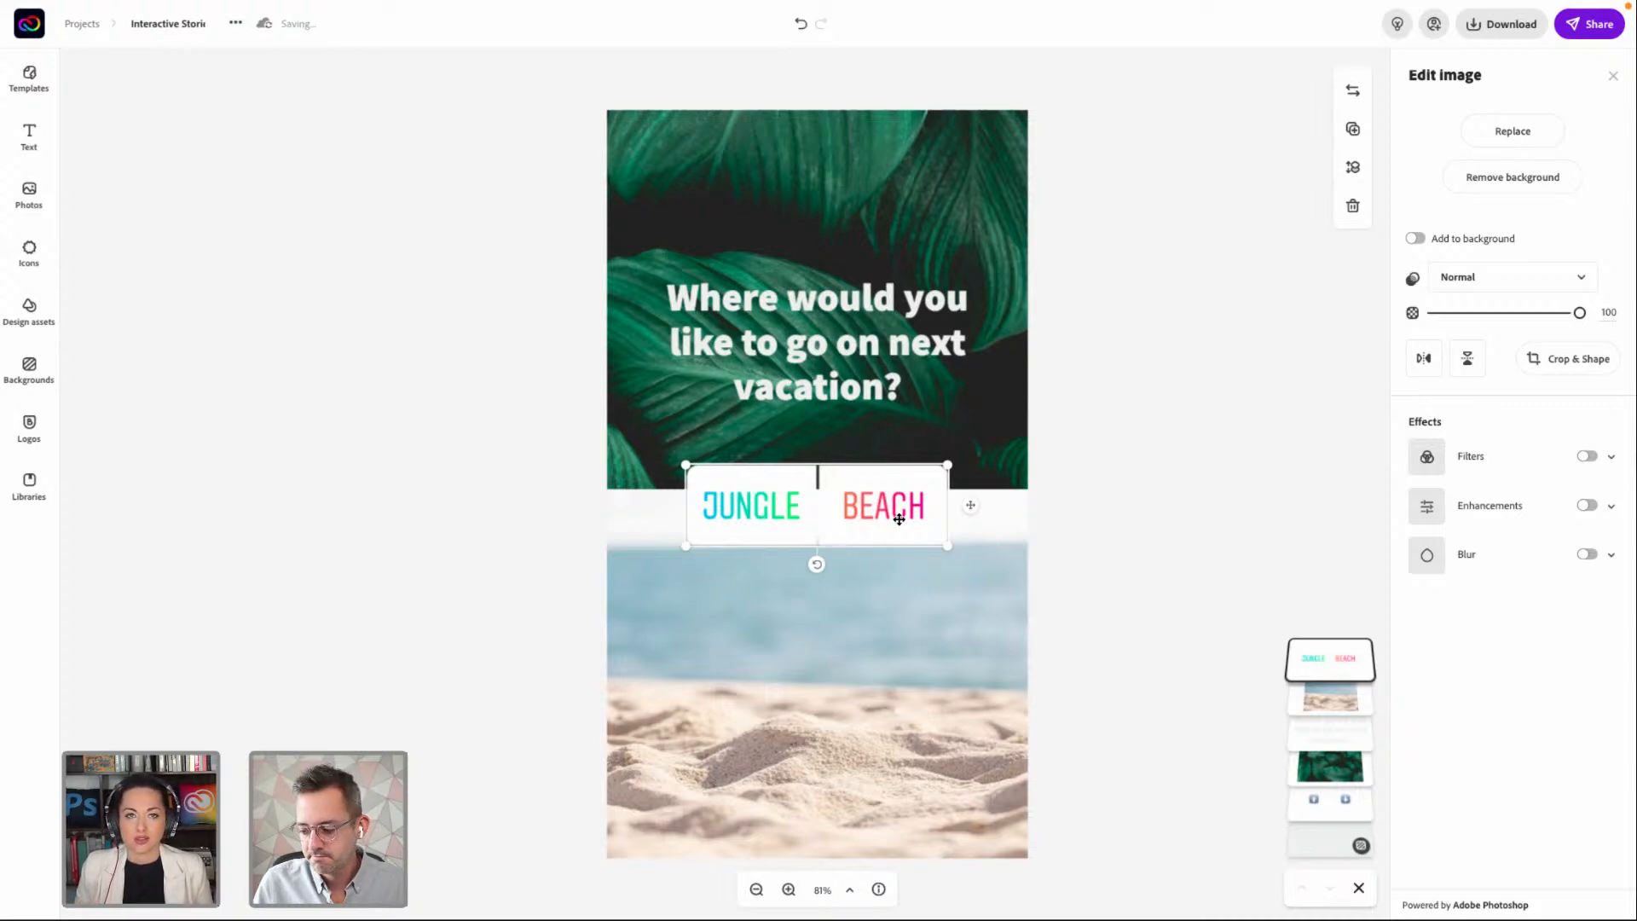
{"action": "left_click", "coordinate": [1128, 400]}
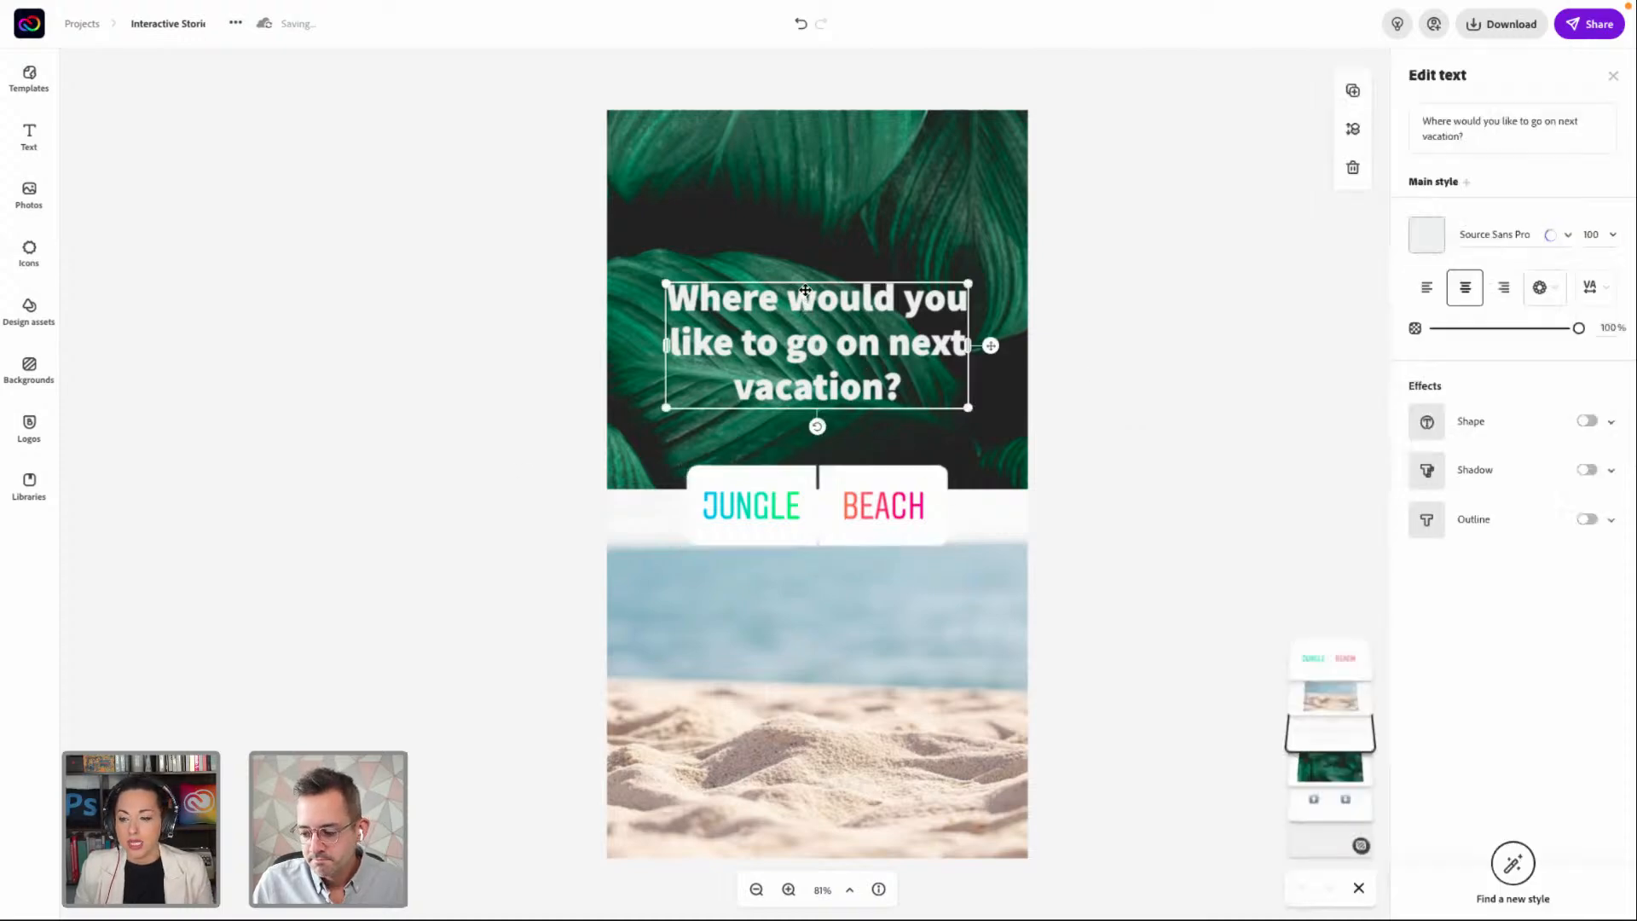
{"action": "left_click", "coordinate": [806, 294]}
{"action": "left_click_drag", "start_coordinate": [805, 285], "coordinate": [806, 262]}
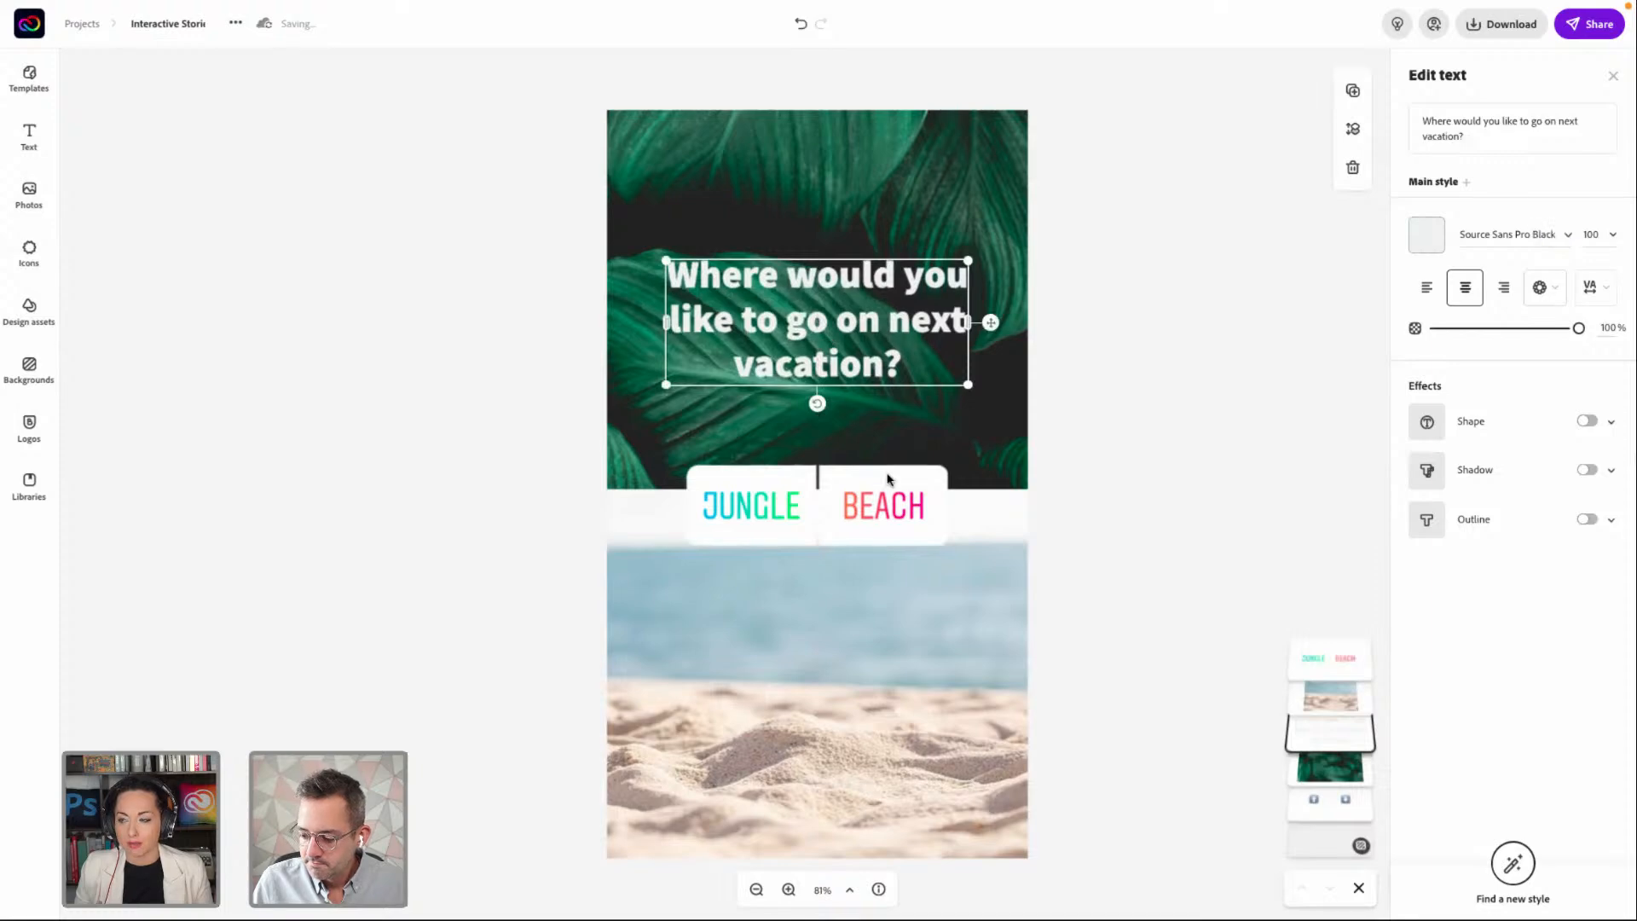
{"action": "left_click", "coordinate": [871, 503]}
{"action": "left_click_drag", "start_coordinate": [871, 503], "coordinate": [872, 481]}
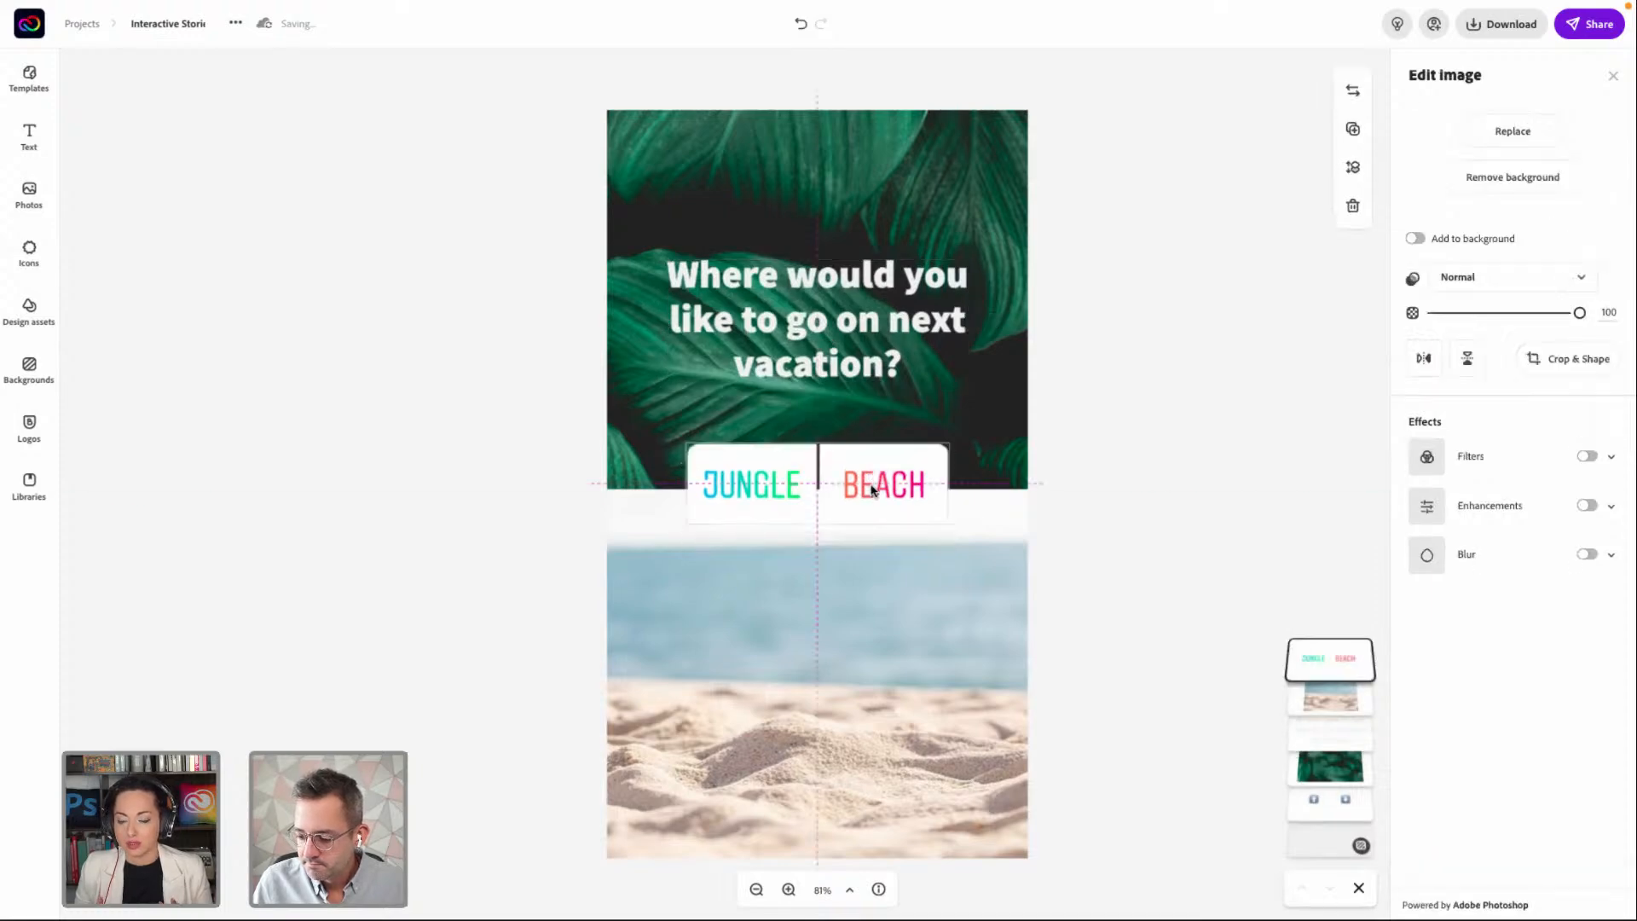
{"action": "left_click", "coordinate": [1105, 419]}
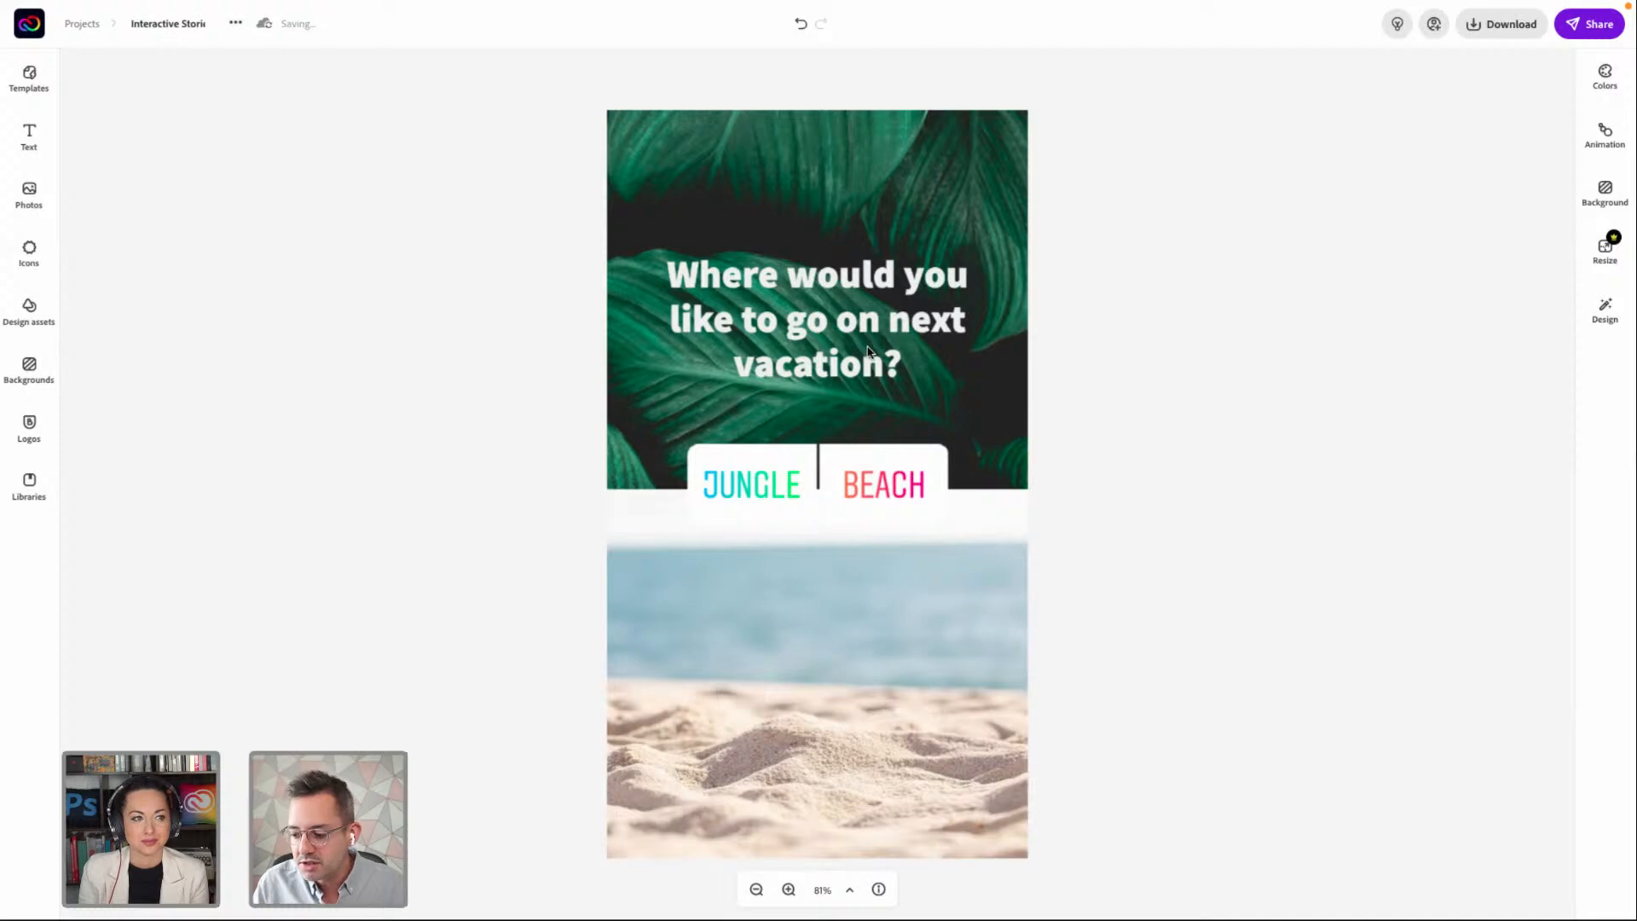
Delete the vacation question and the JUNGLE/BEACH poll sticker from the story
{"action": "left_click", "coordinate": [839, 297]}
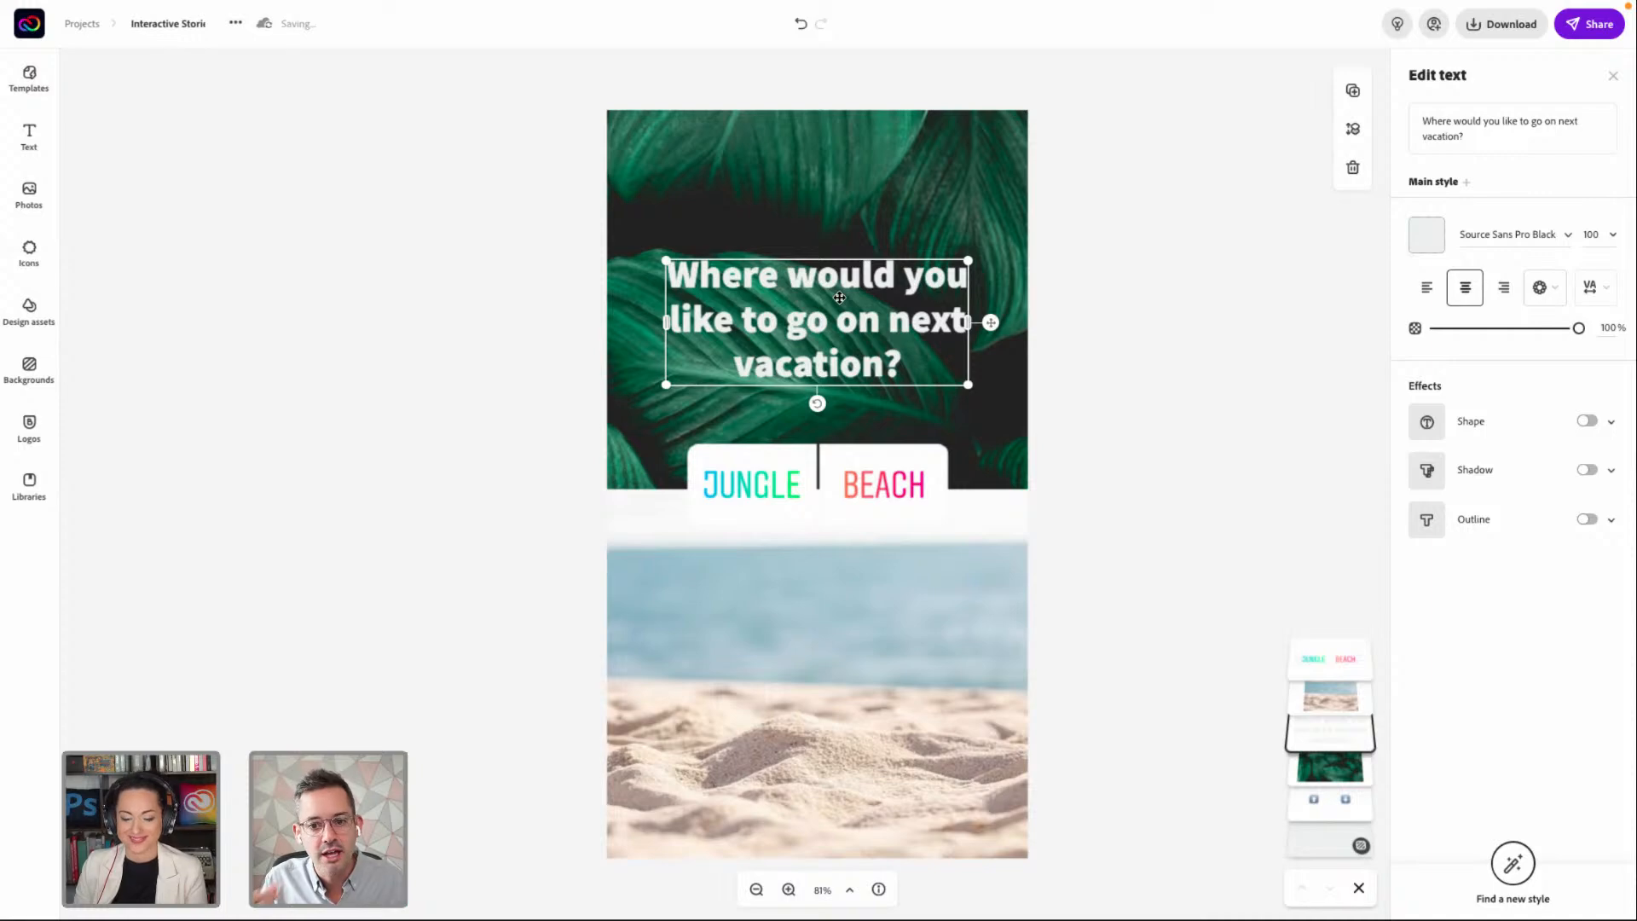
{"action": "key", "text": "Delete"}
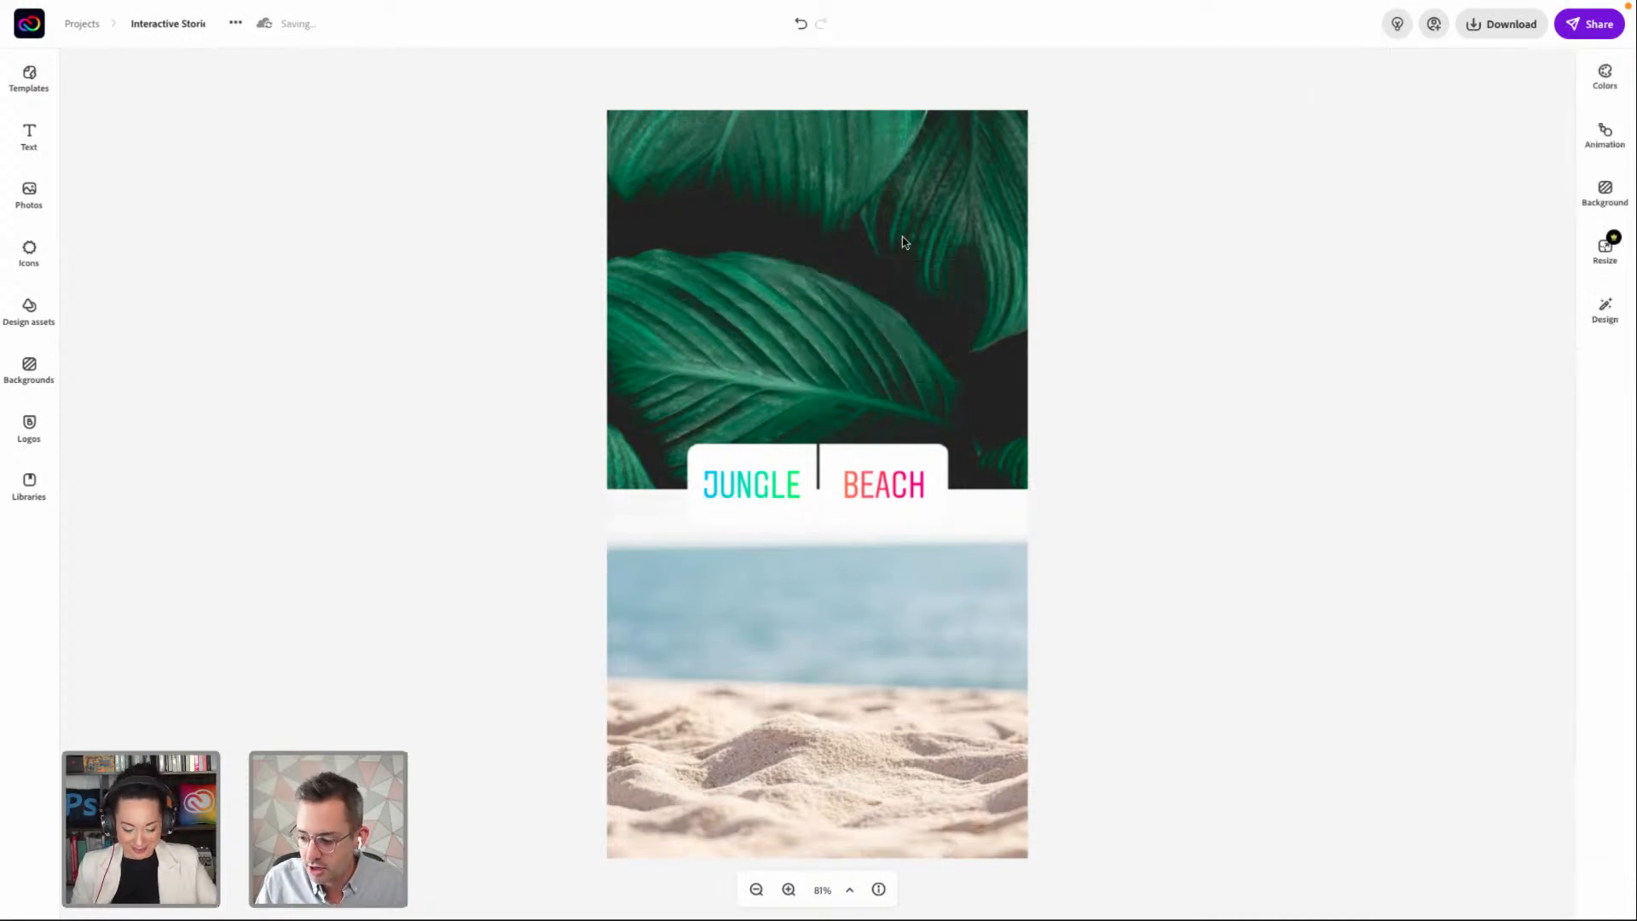
{"action": "left_click", "coordinate": [883, 484]}
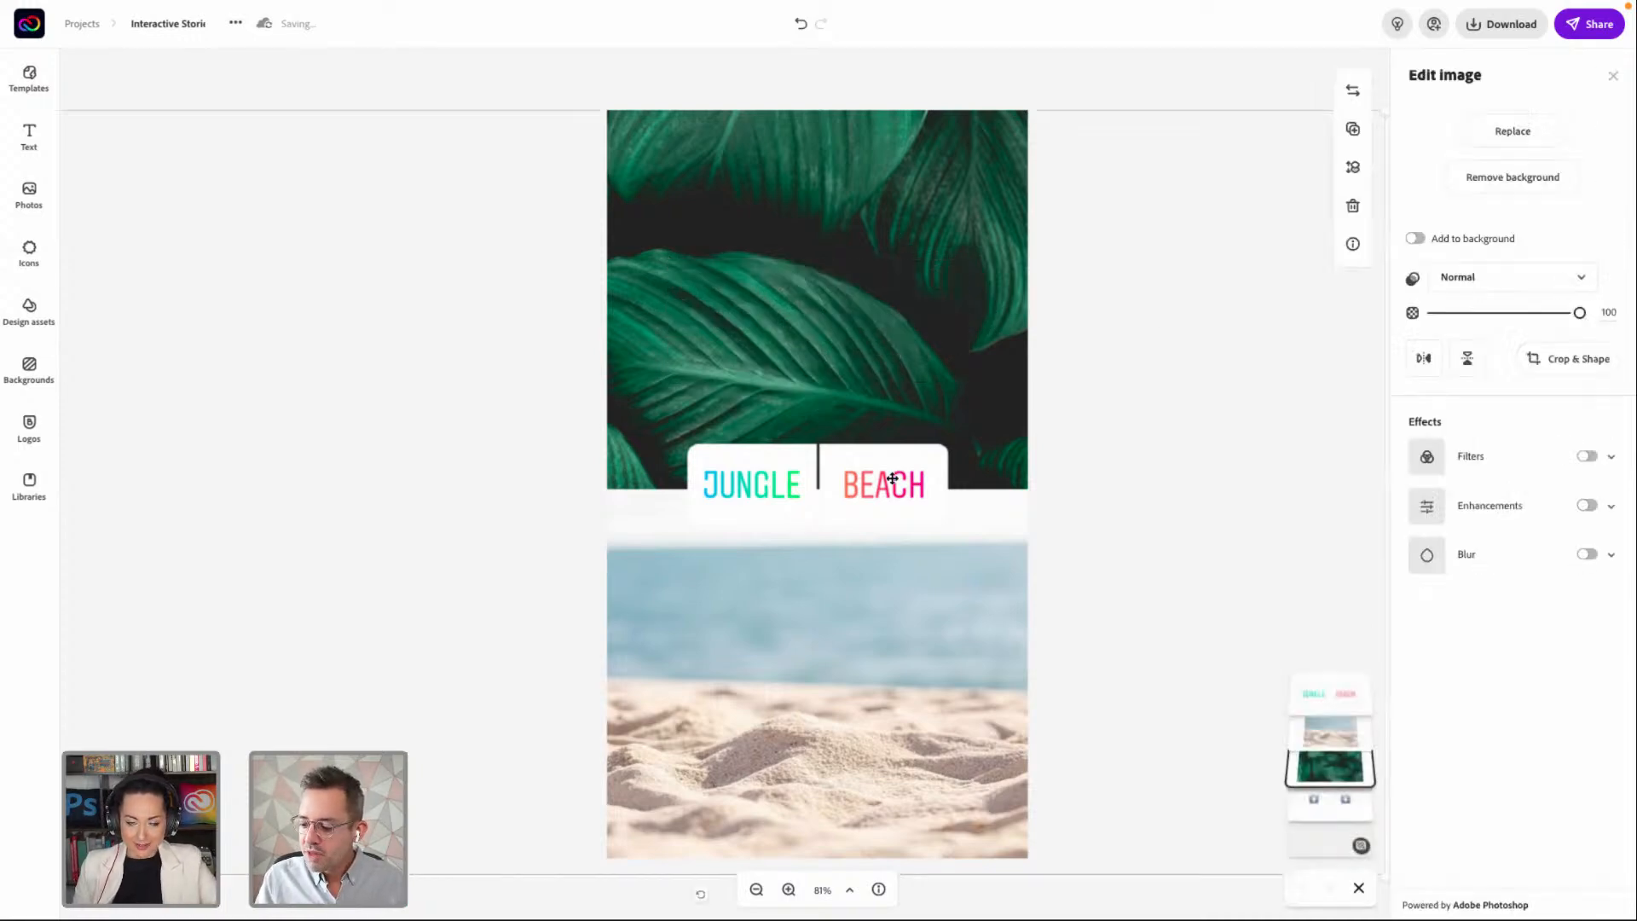
{"action": "key", "text": "Delete"}
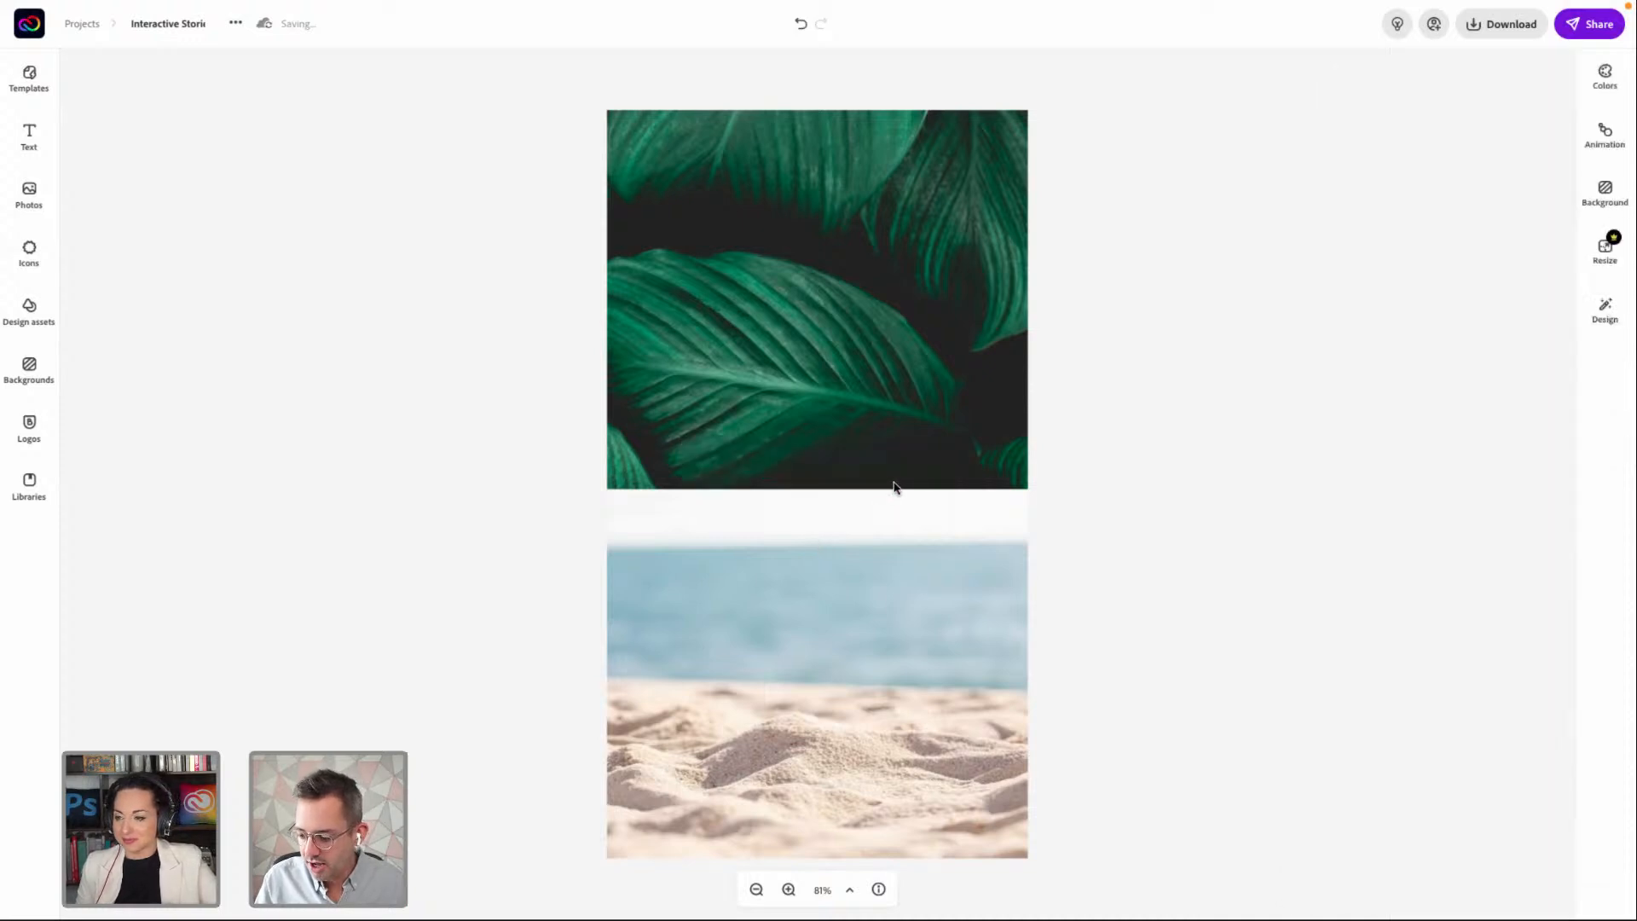
Bring the up/down arrow poll sticker to the front and delete the beach photo
{"action": "left_click", "coordinate": [835, 550]}
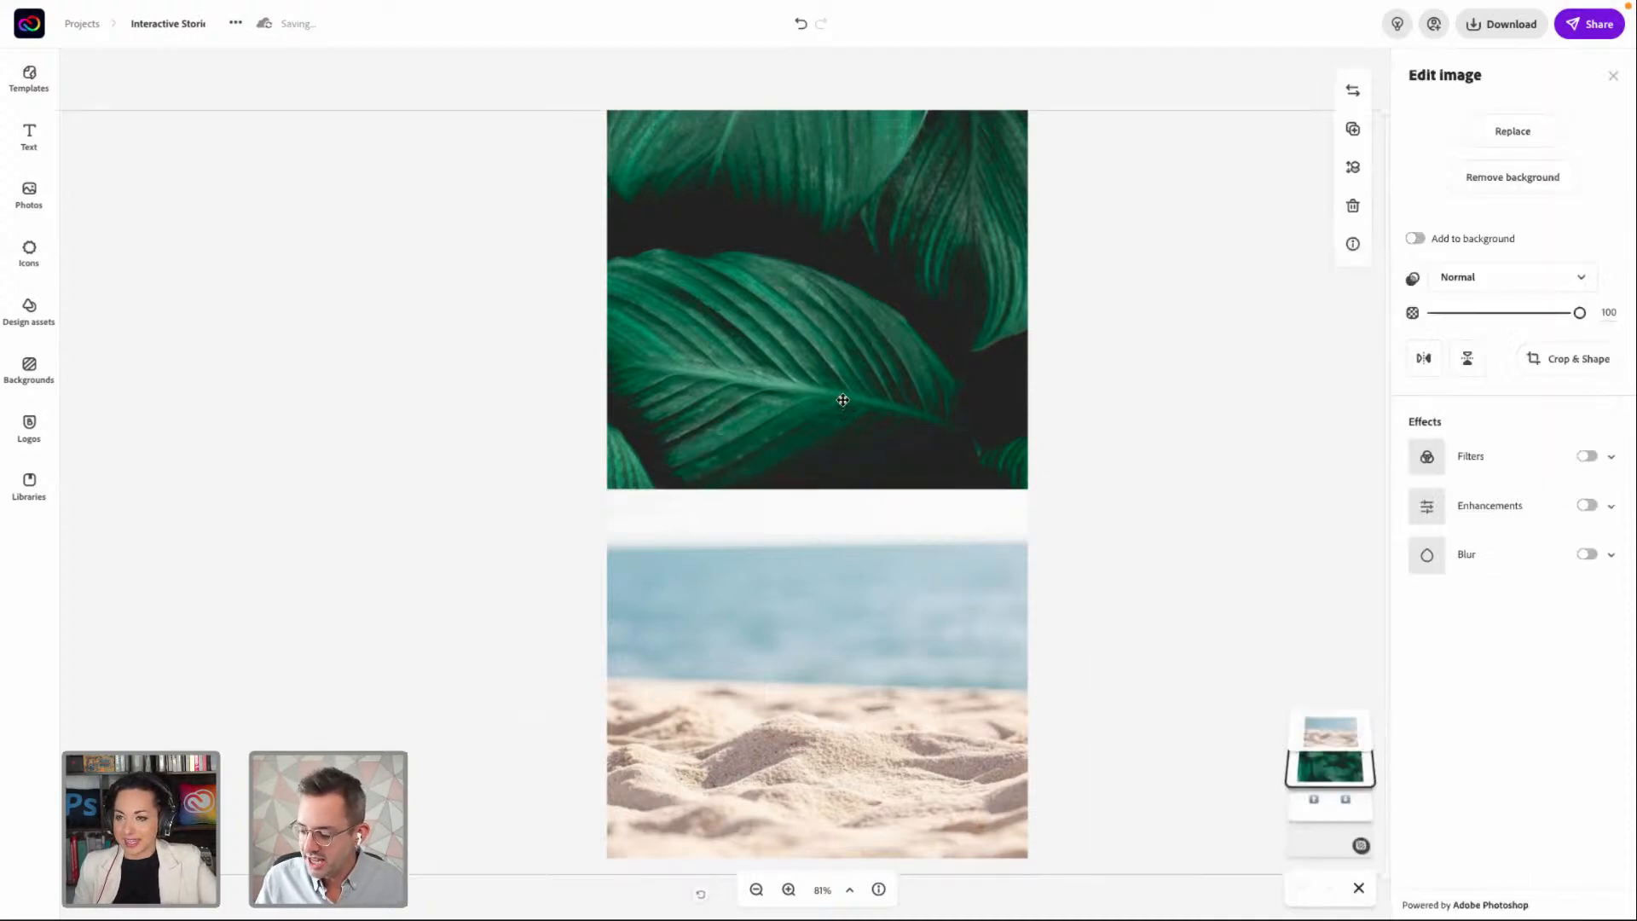
{"action": "left_click_drag", "start_coordinate": [1311, 770], "coordinate": [1331, 729]}
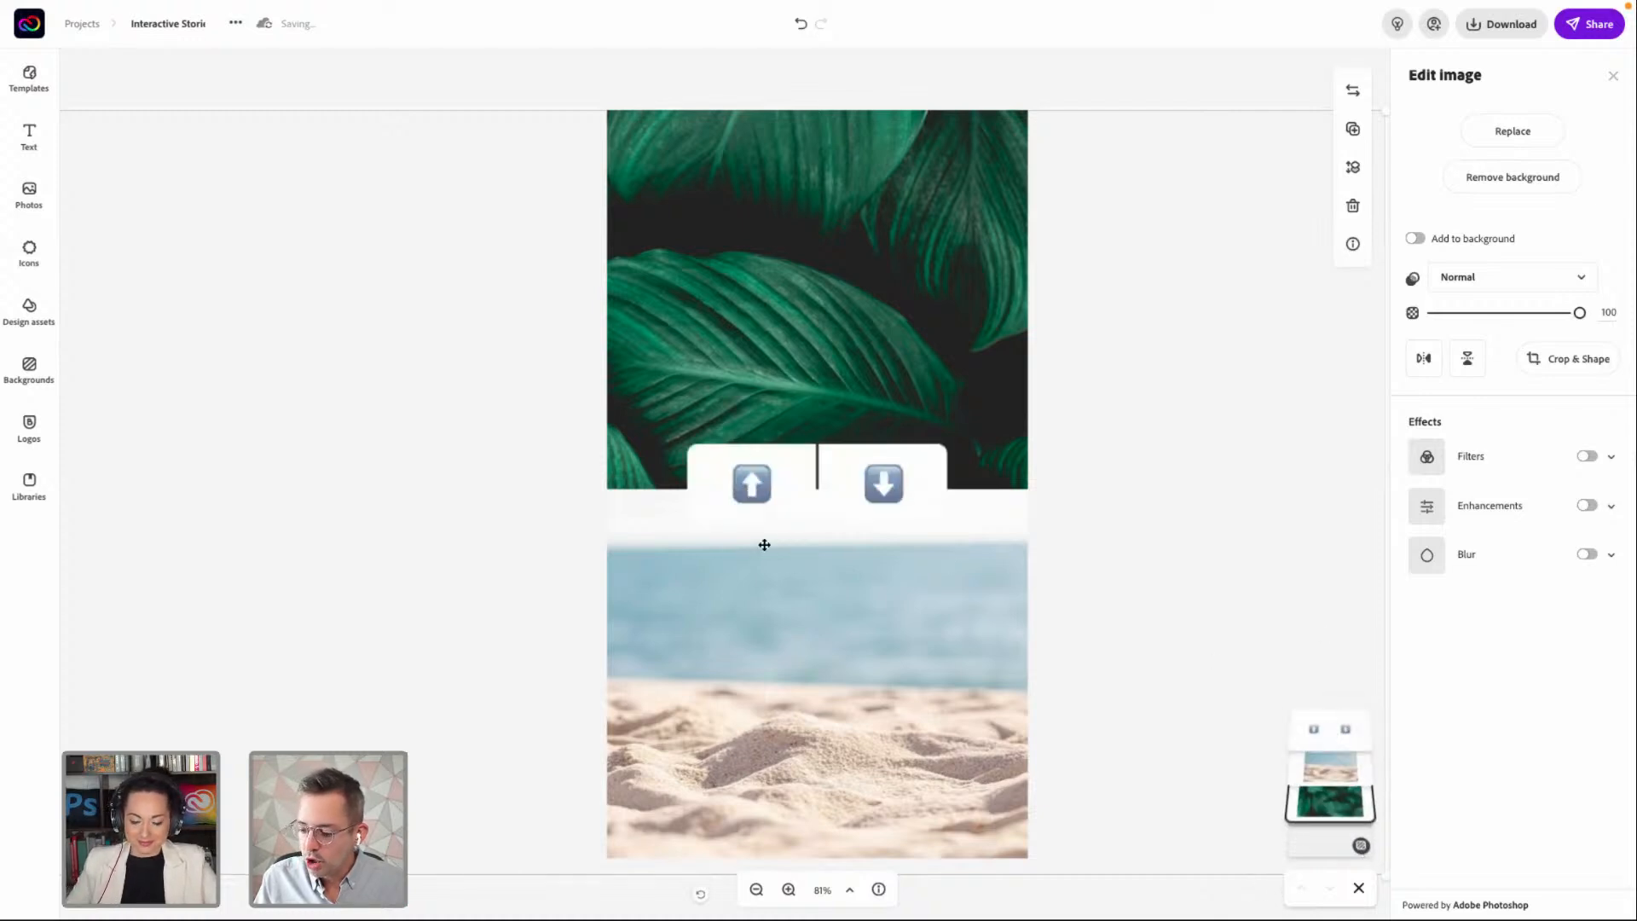
{"action": "left_click", "coordinate": [851, 643]}
{"action": "key", "text": "Delete"}
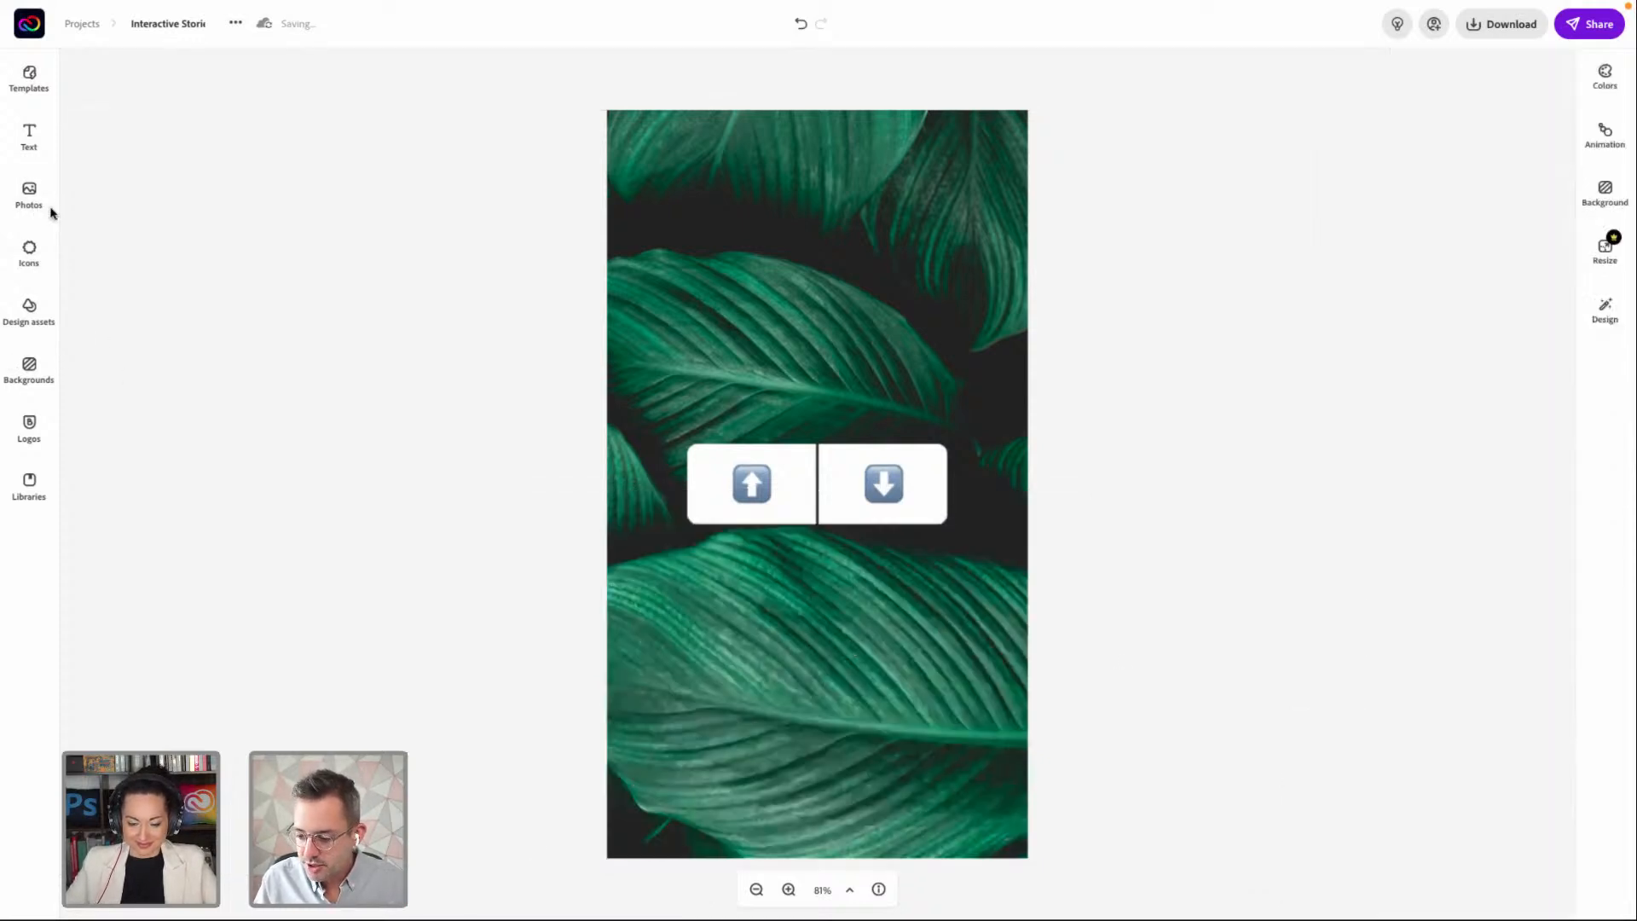
Apply the simple single-cell background layout and delete the jungle leaf photo from the story
{"action": "left_click", "coordinate": [1604, 191]}
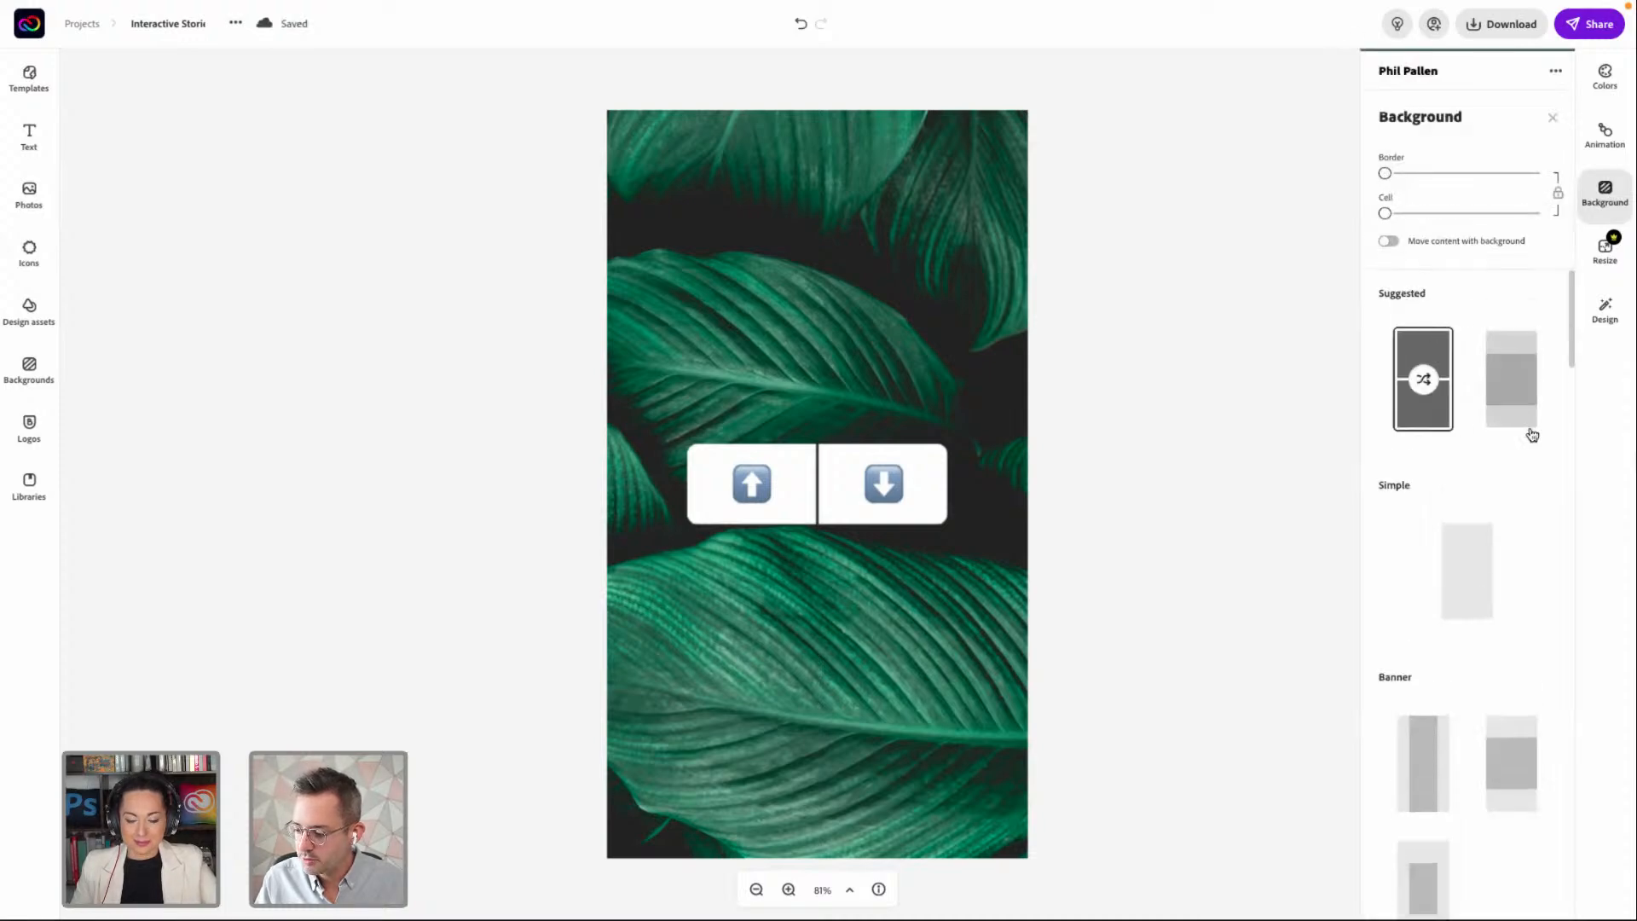
{"action": "left_click", "coordinate": [1468, 559]}
{"action": "left_click", "coordinate": [858, 330]}
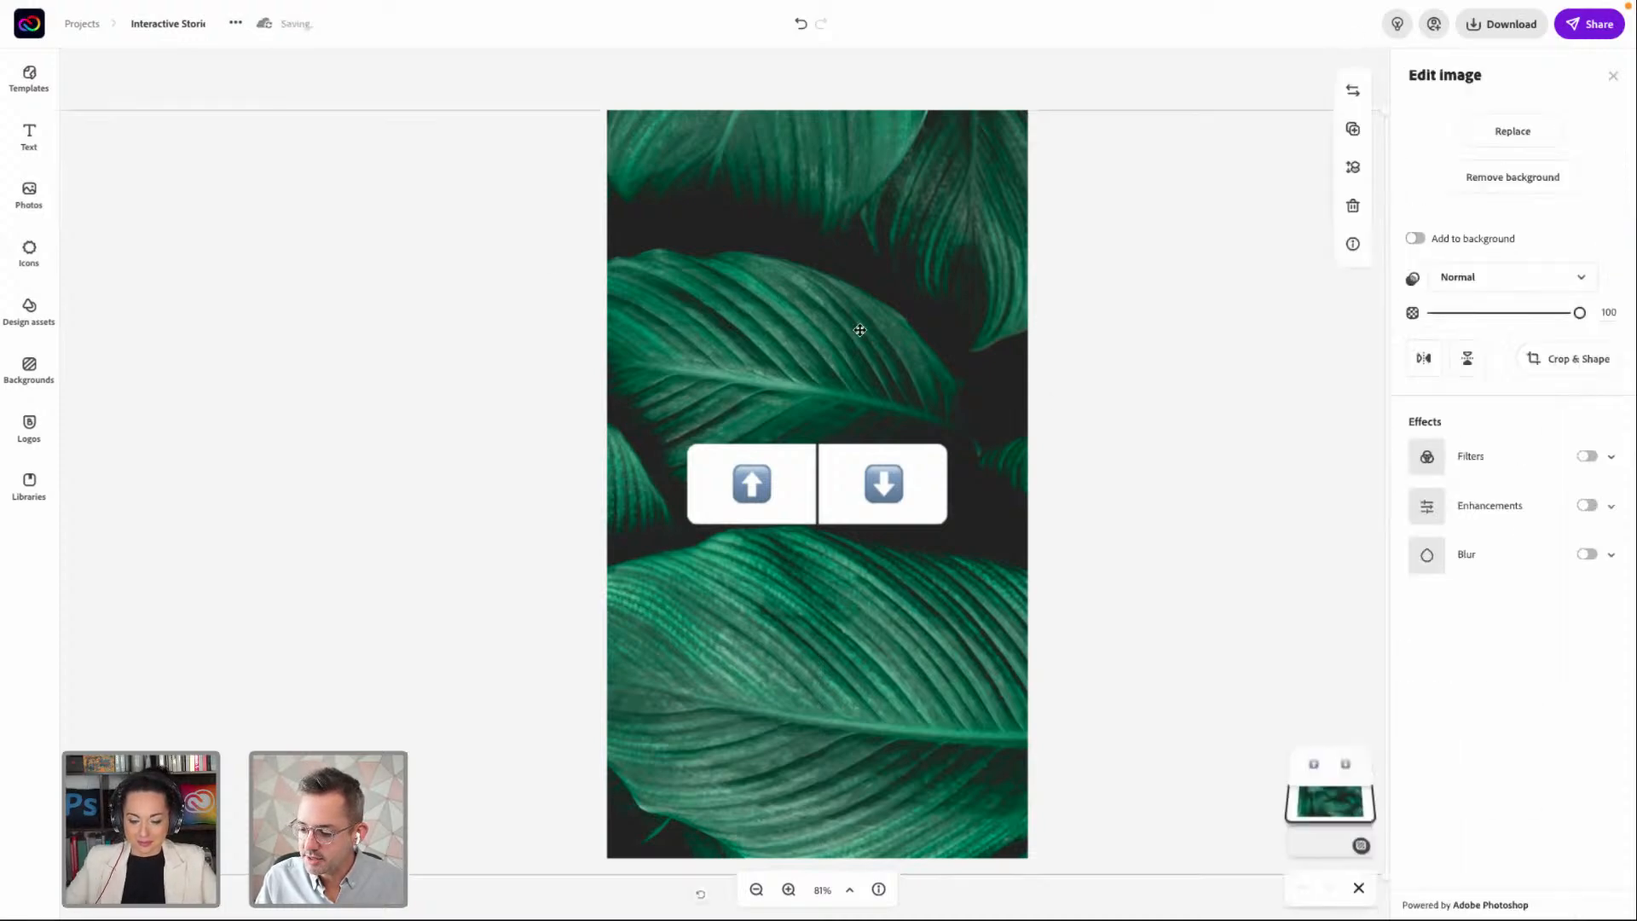
{"action": "key", "text": "Delete"}
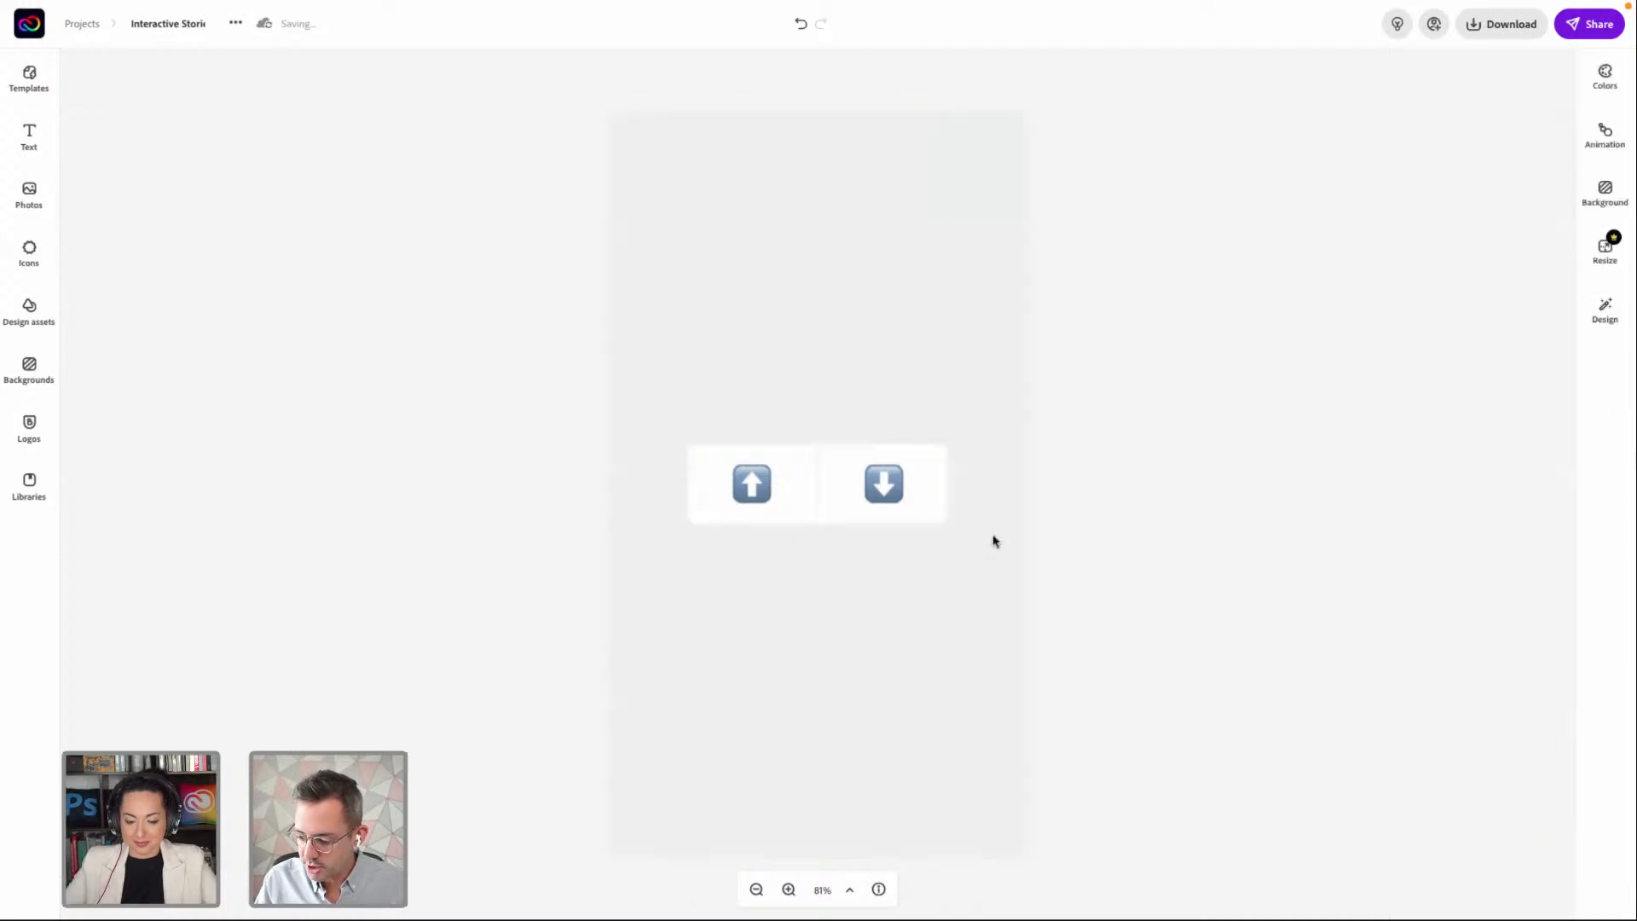
Apply the suggested background layout that splits the story into equal upper and lower halves
{"action": "left_click", "coordinate": [906, 355]}
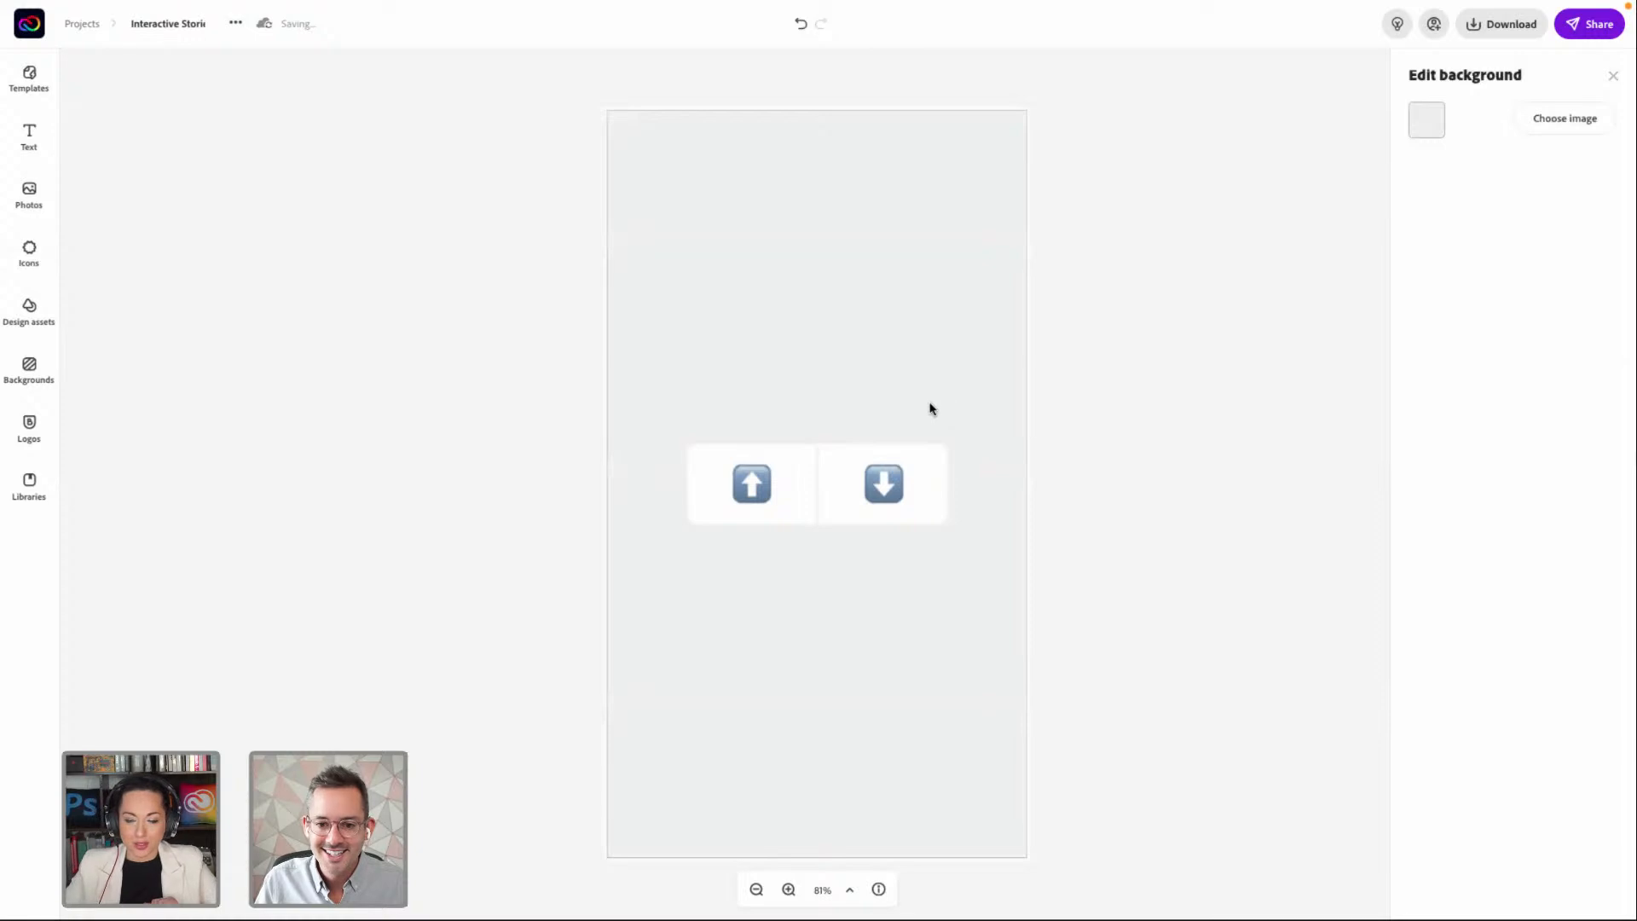
{"action": "left_click", "coordinate": [1612, 75]}
{"action": "left_click", "coordinate": [1617, 200]}
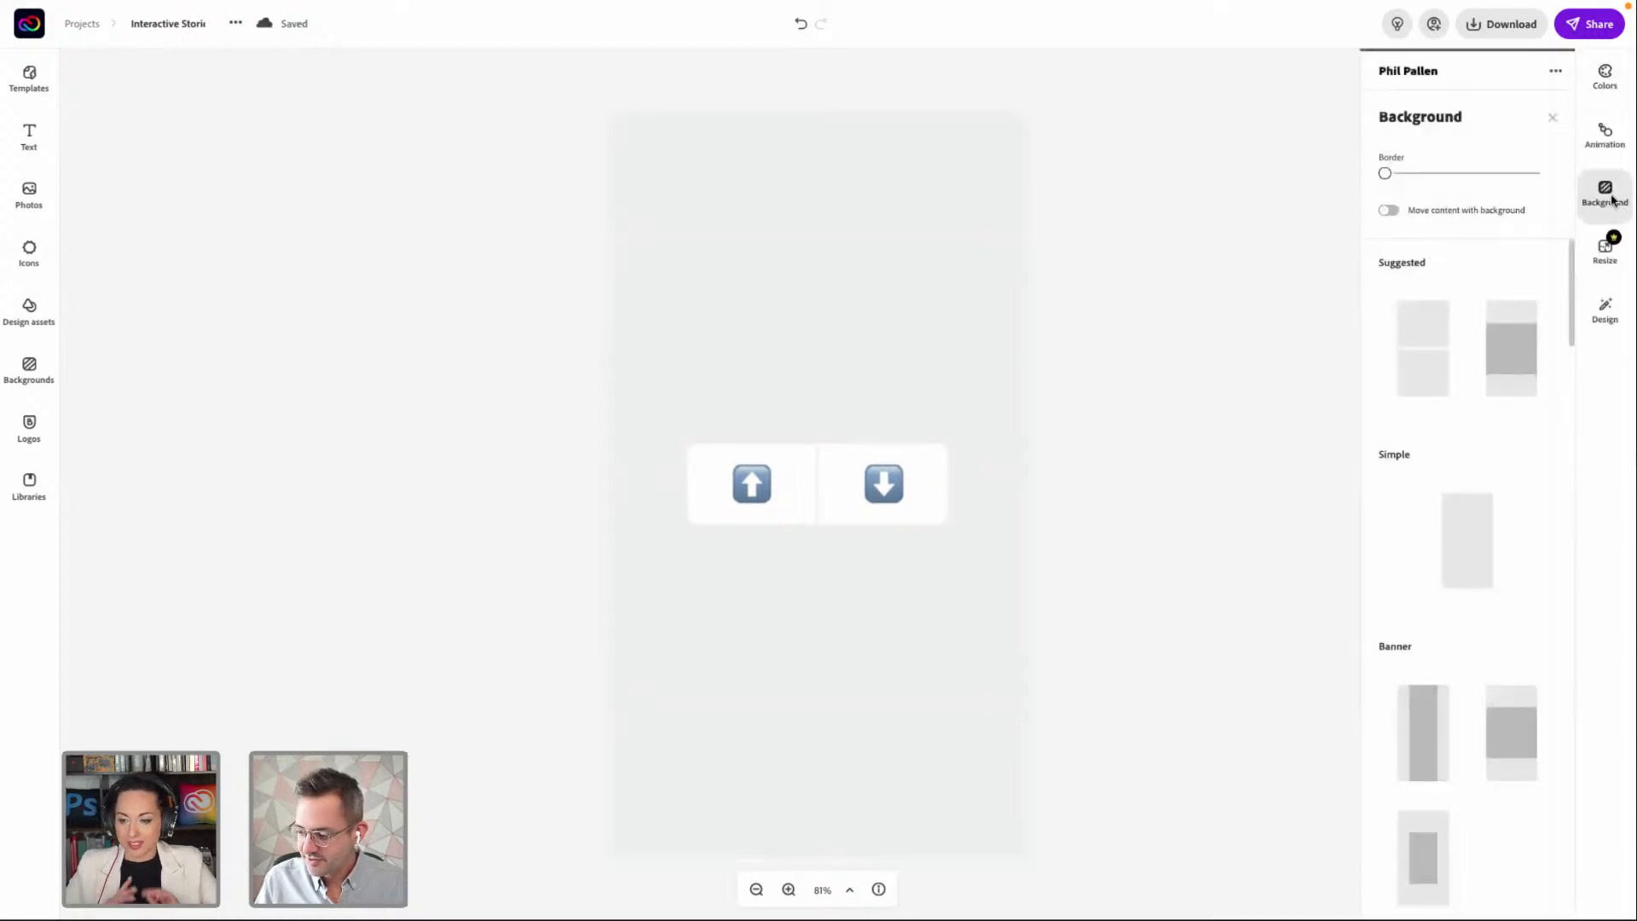
{"action": "left_click", "coordinate": [1423, 375]}
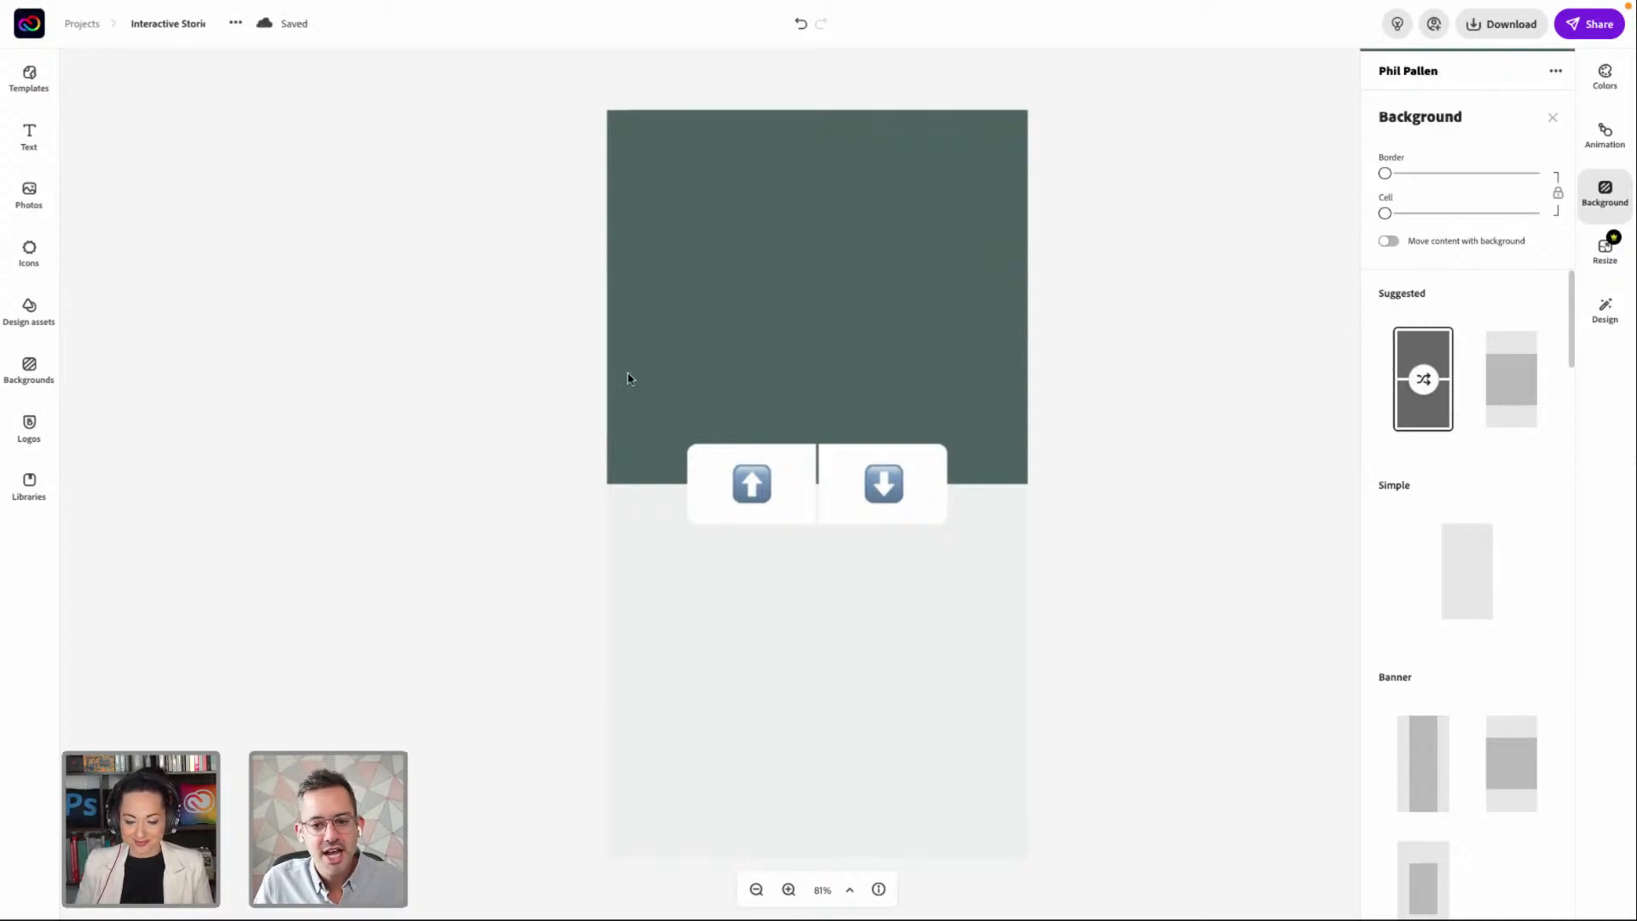
Add the pink-sand and turquoise-water beach photo and enlarge it to cover the upper half of the story
{"action": "left_click", "coordinate": [721, 260]}
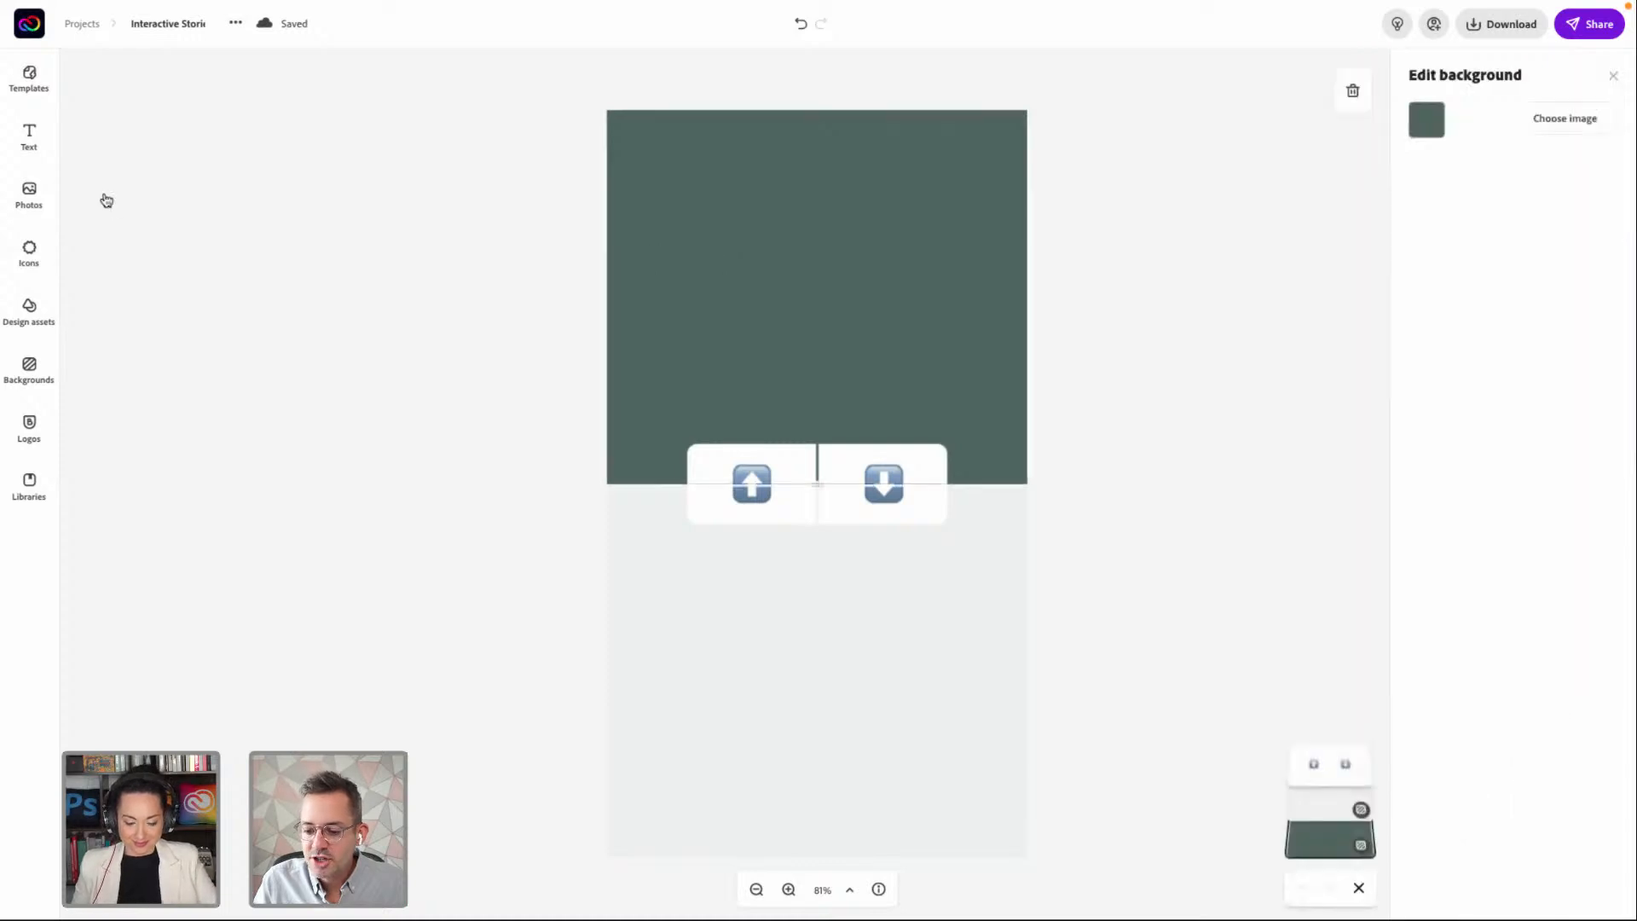
{"action": "left_click", "coordinate": [40, 198]}
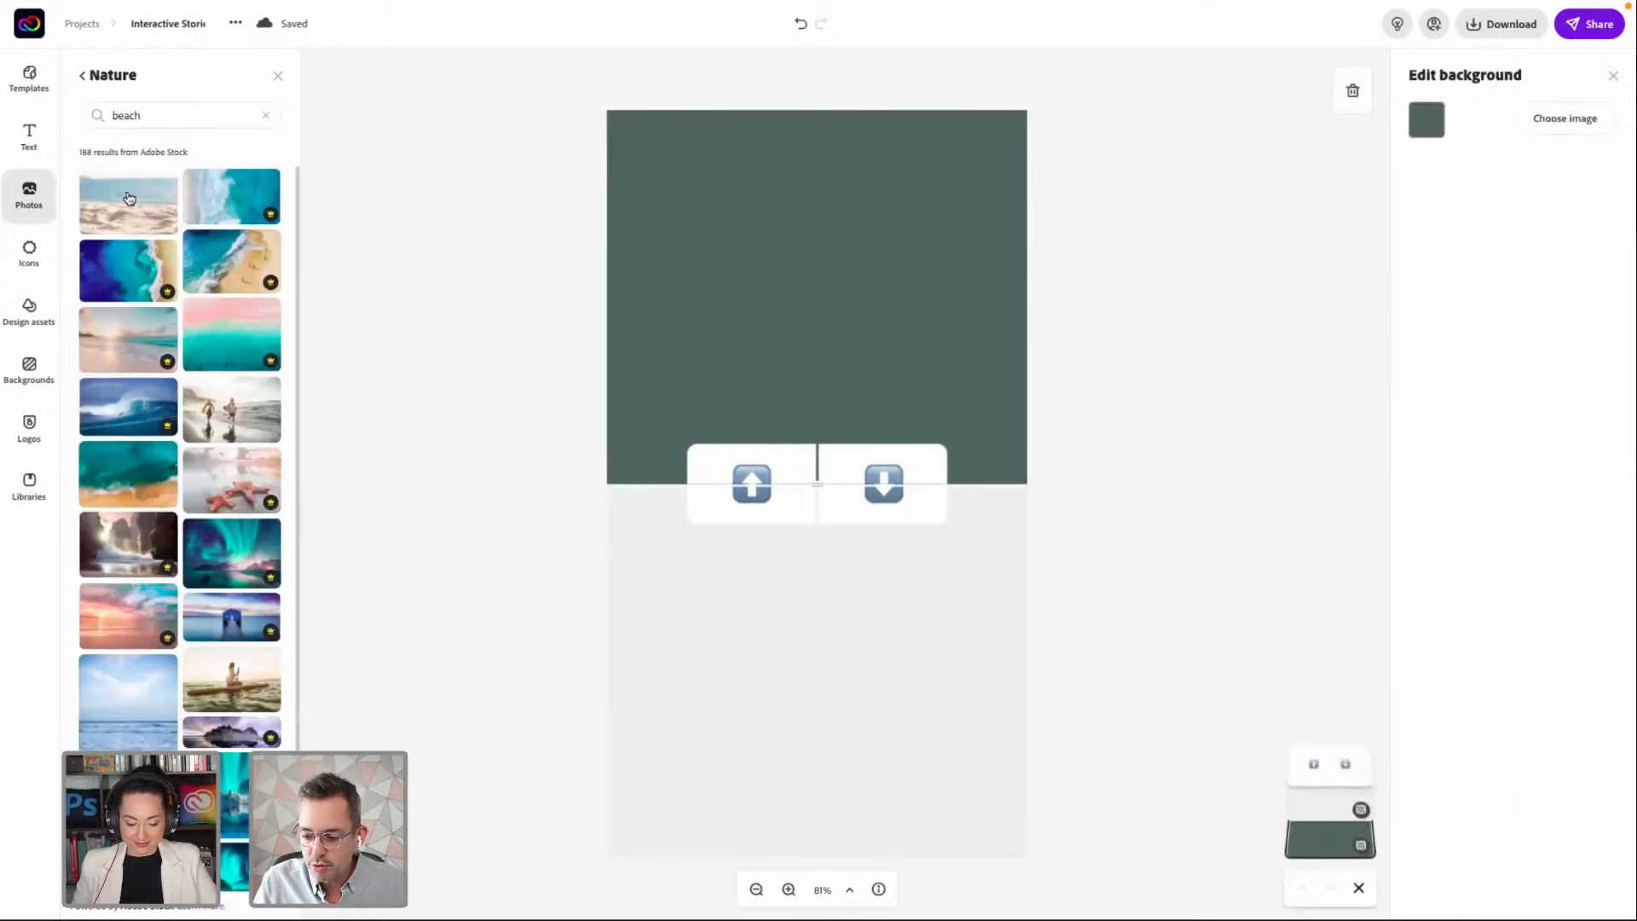
{"action": "left_click", "coordinate": [237, 337]}
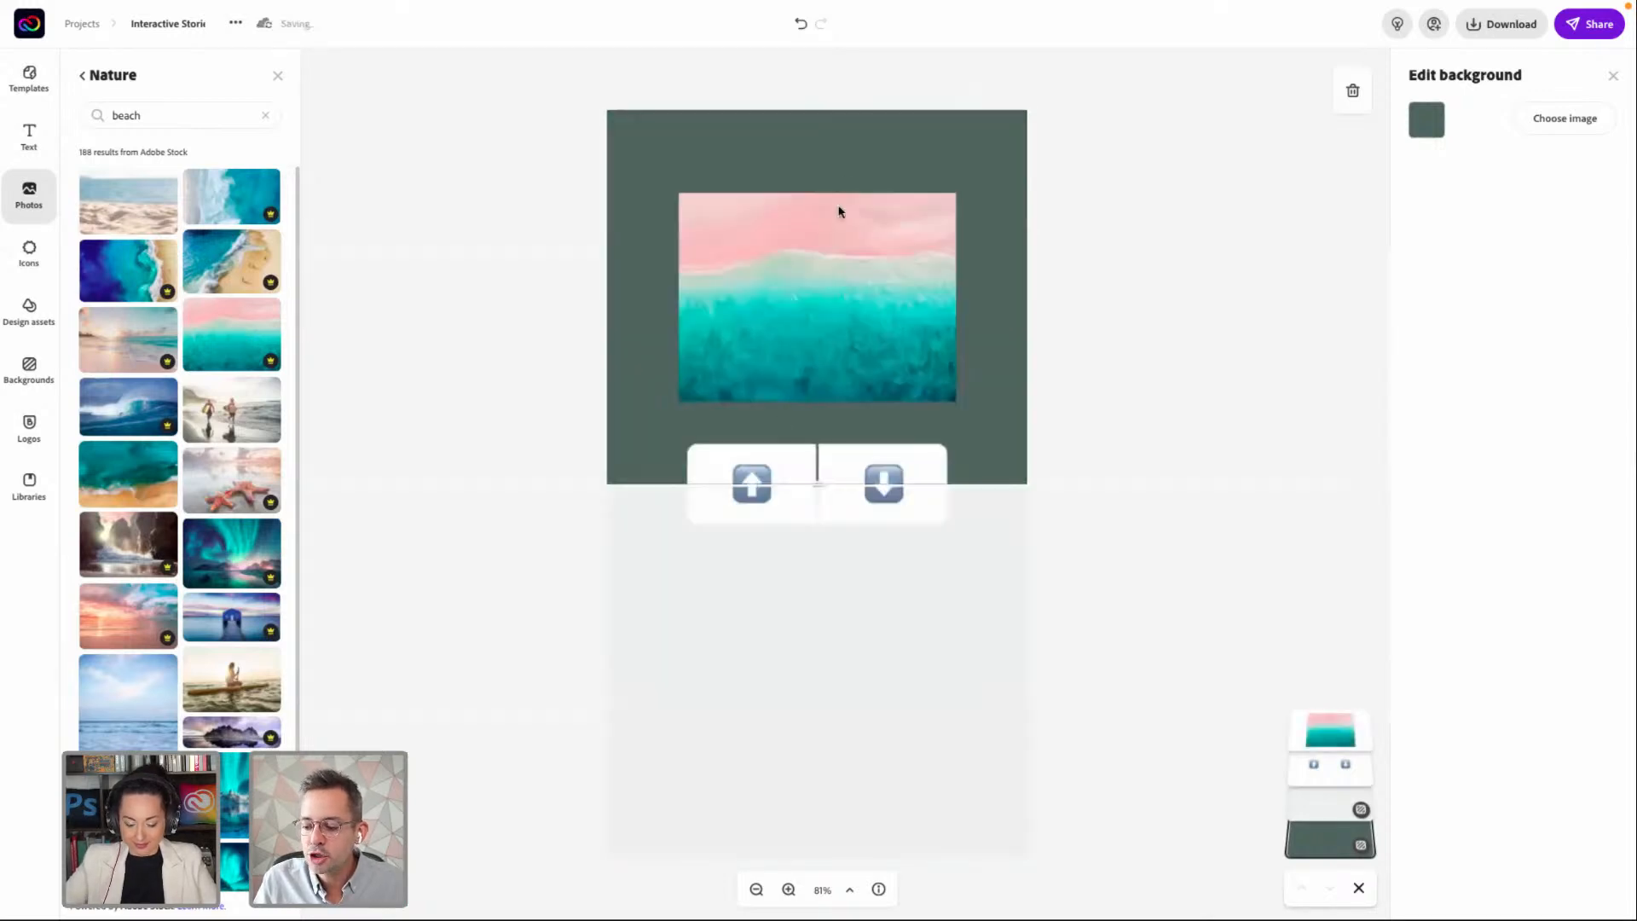
{"action": "left_click_drag", "start_coordinate": [828, 264], "coordinate": [740, 176]}
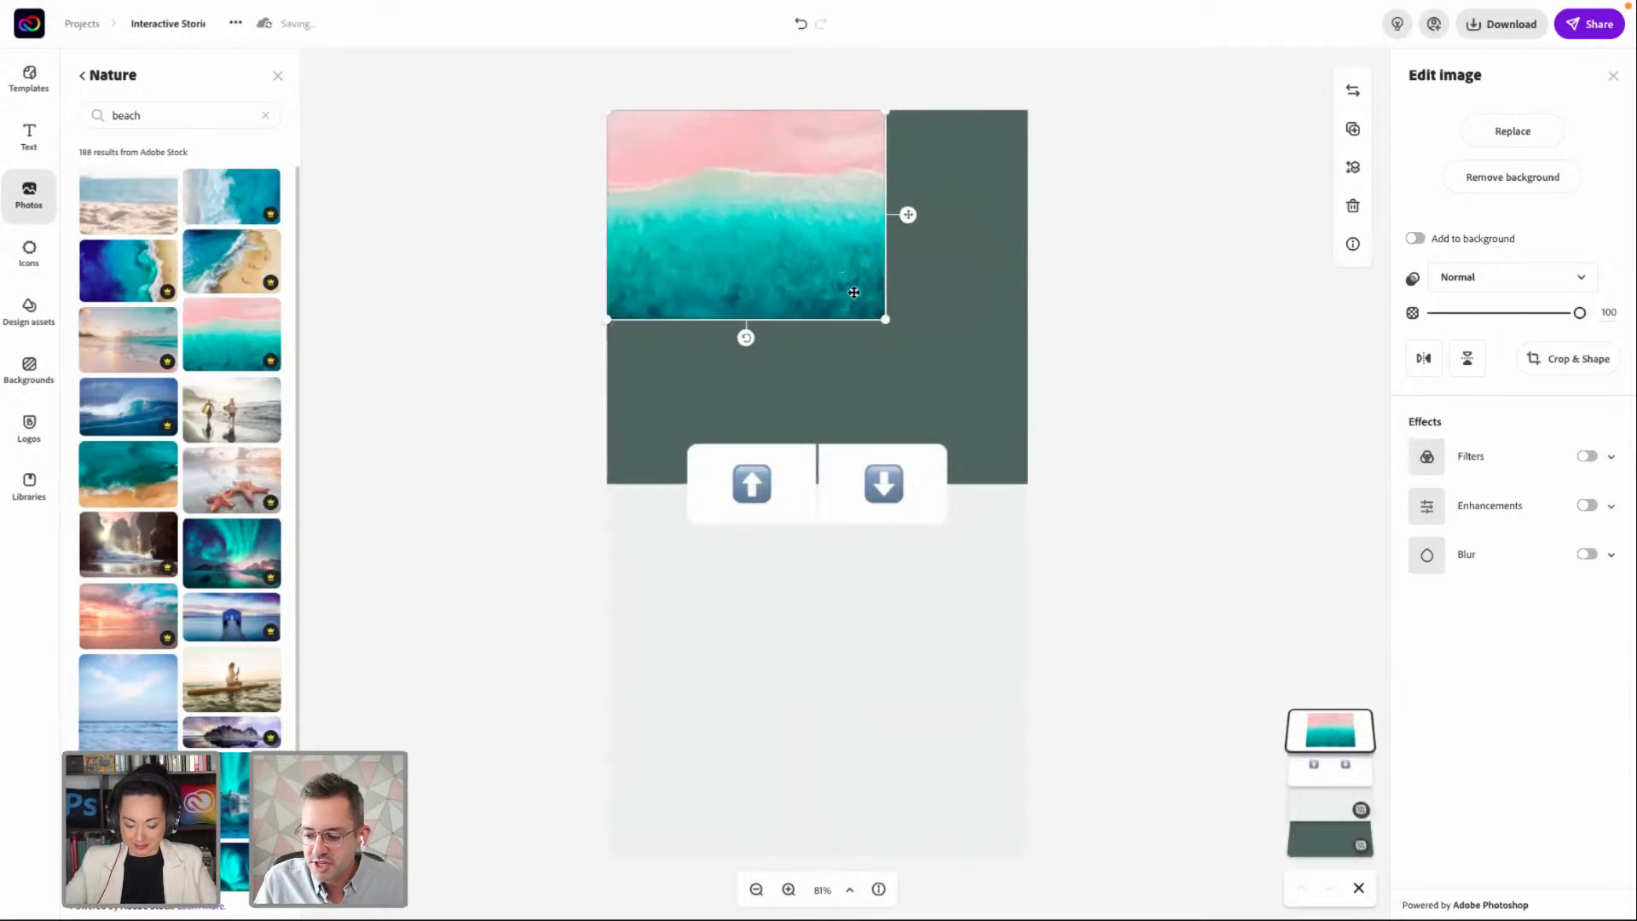
{"action": "left_click_drag", "start_coordinate": [885, 318], "coordinate": [1091, 510]}
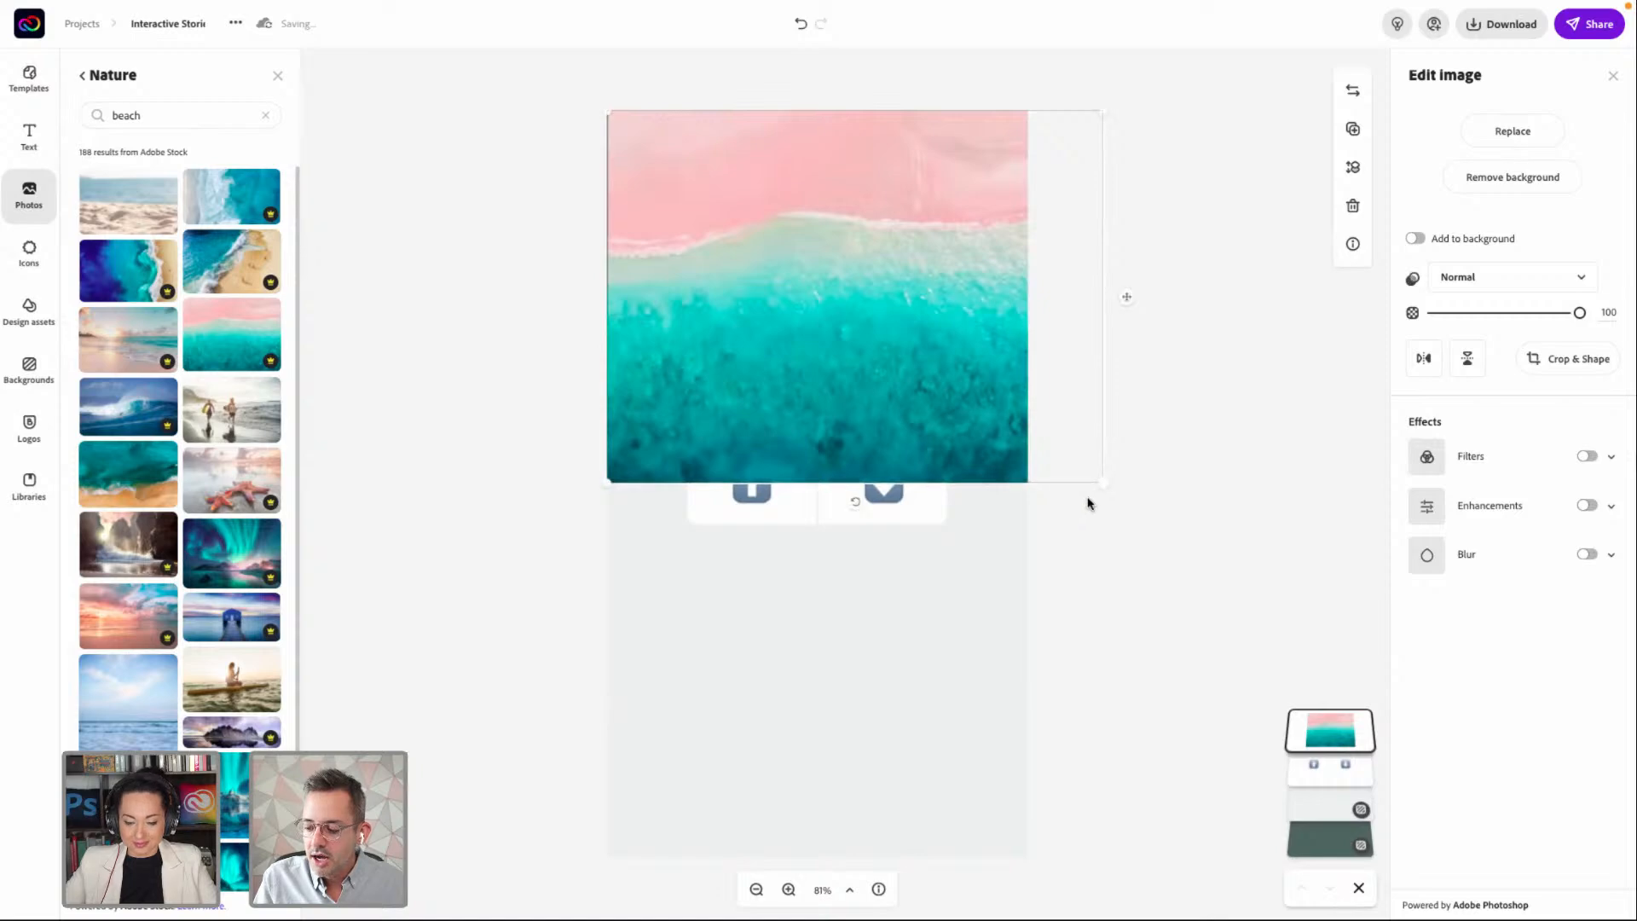
Bring the arrow poll sticker above the beach photo, and extend the photo slightly past the story's upper-left corner
{"action": "left_click", "coordinate": [915, 512]}
{"action": "left_click_drag", "start_coordinate": [1320, 722], "coordinate": [1313, 774]}
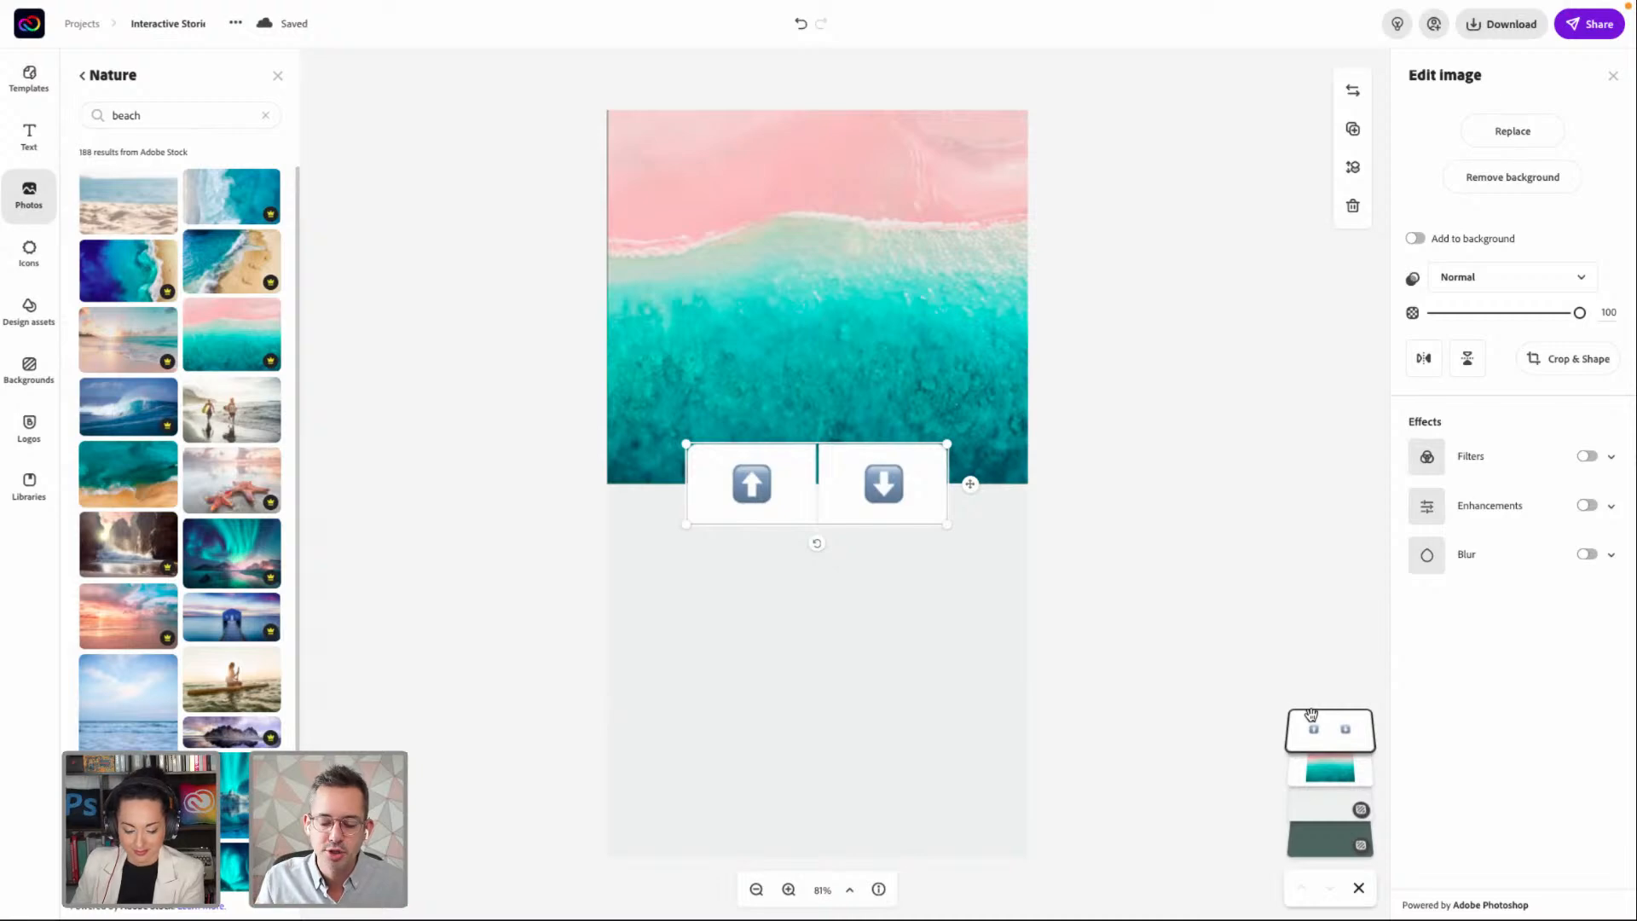
{"action": "left_click", "coordinate": [1191, 449]}
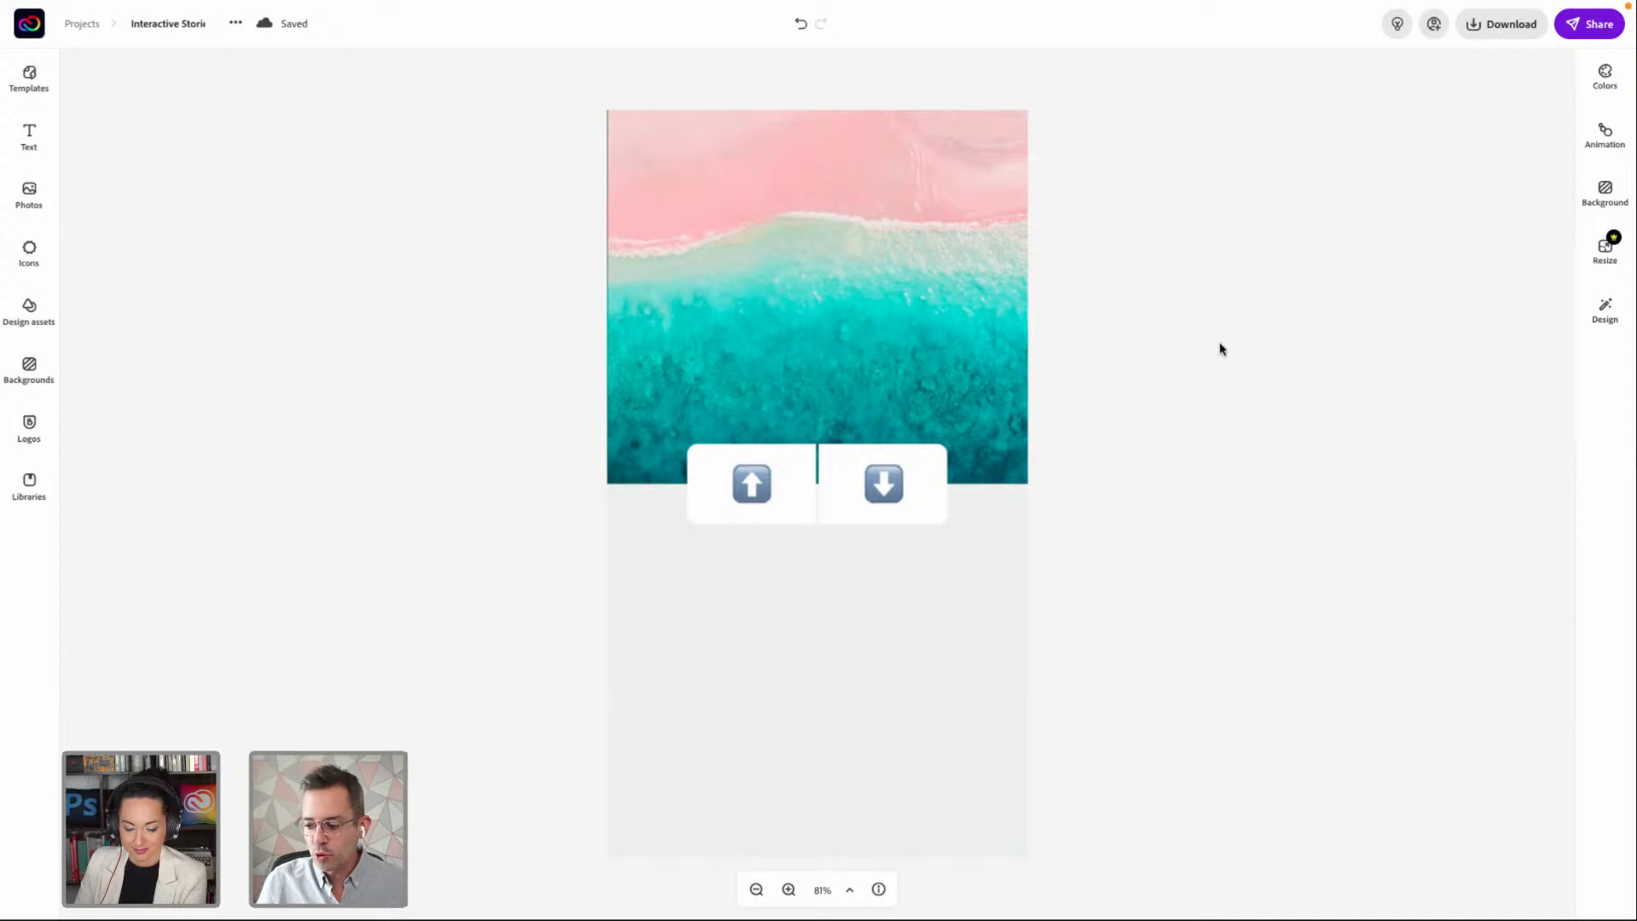
{"action": "left_click", "coordinate": [763, 238]}
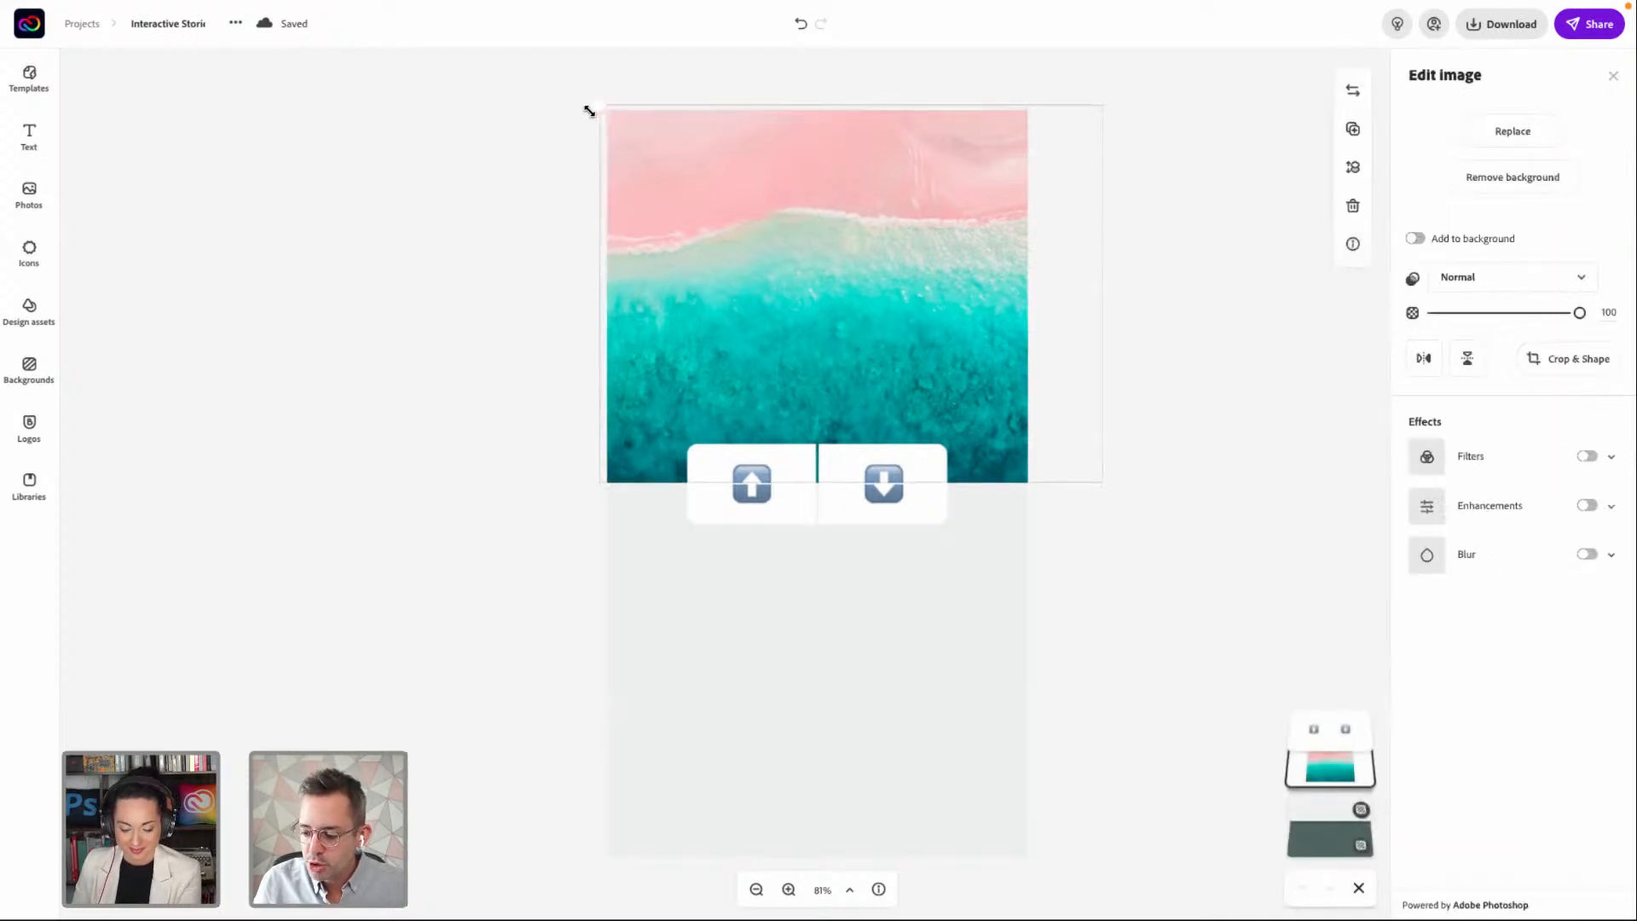
{"action": "left_click", "coordinate": [1081, 471]}
Search the Nature photos for "mountain", add the photo of two climbers, and enlarge it to fill the lower half of the story
{"action": "left_click", "coordinate": [24, 195]}
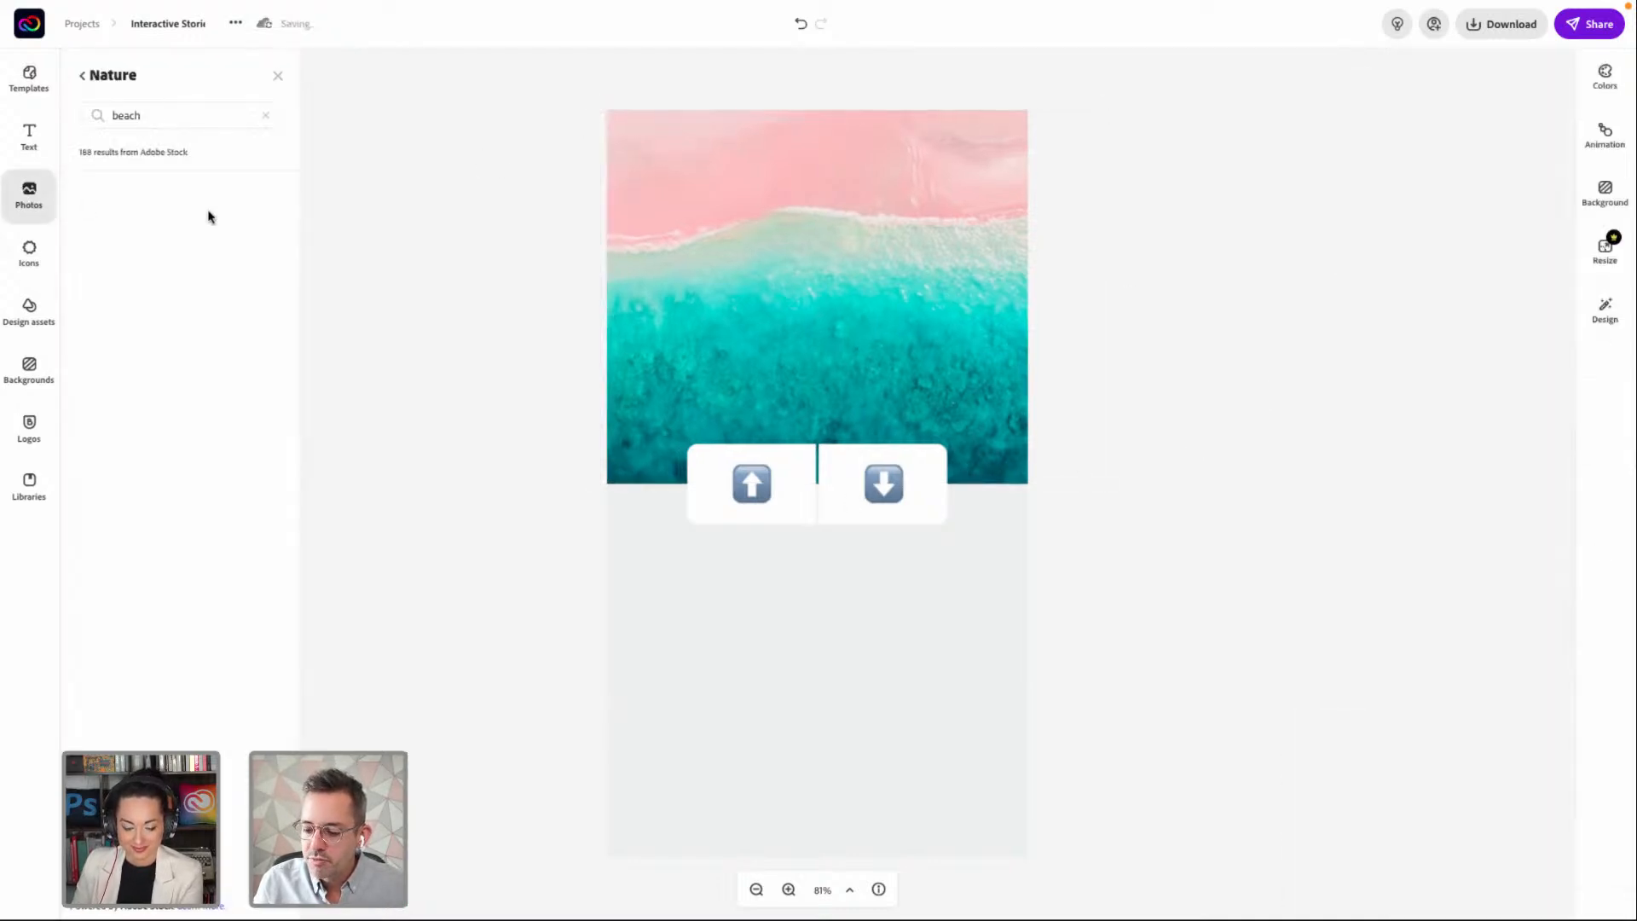
{"action": "left_click", "coordinate": [173, 117]}
{"action": "double_click", "coordinate": [176, 117]}
{"action": "type", "text": "mountain"}
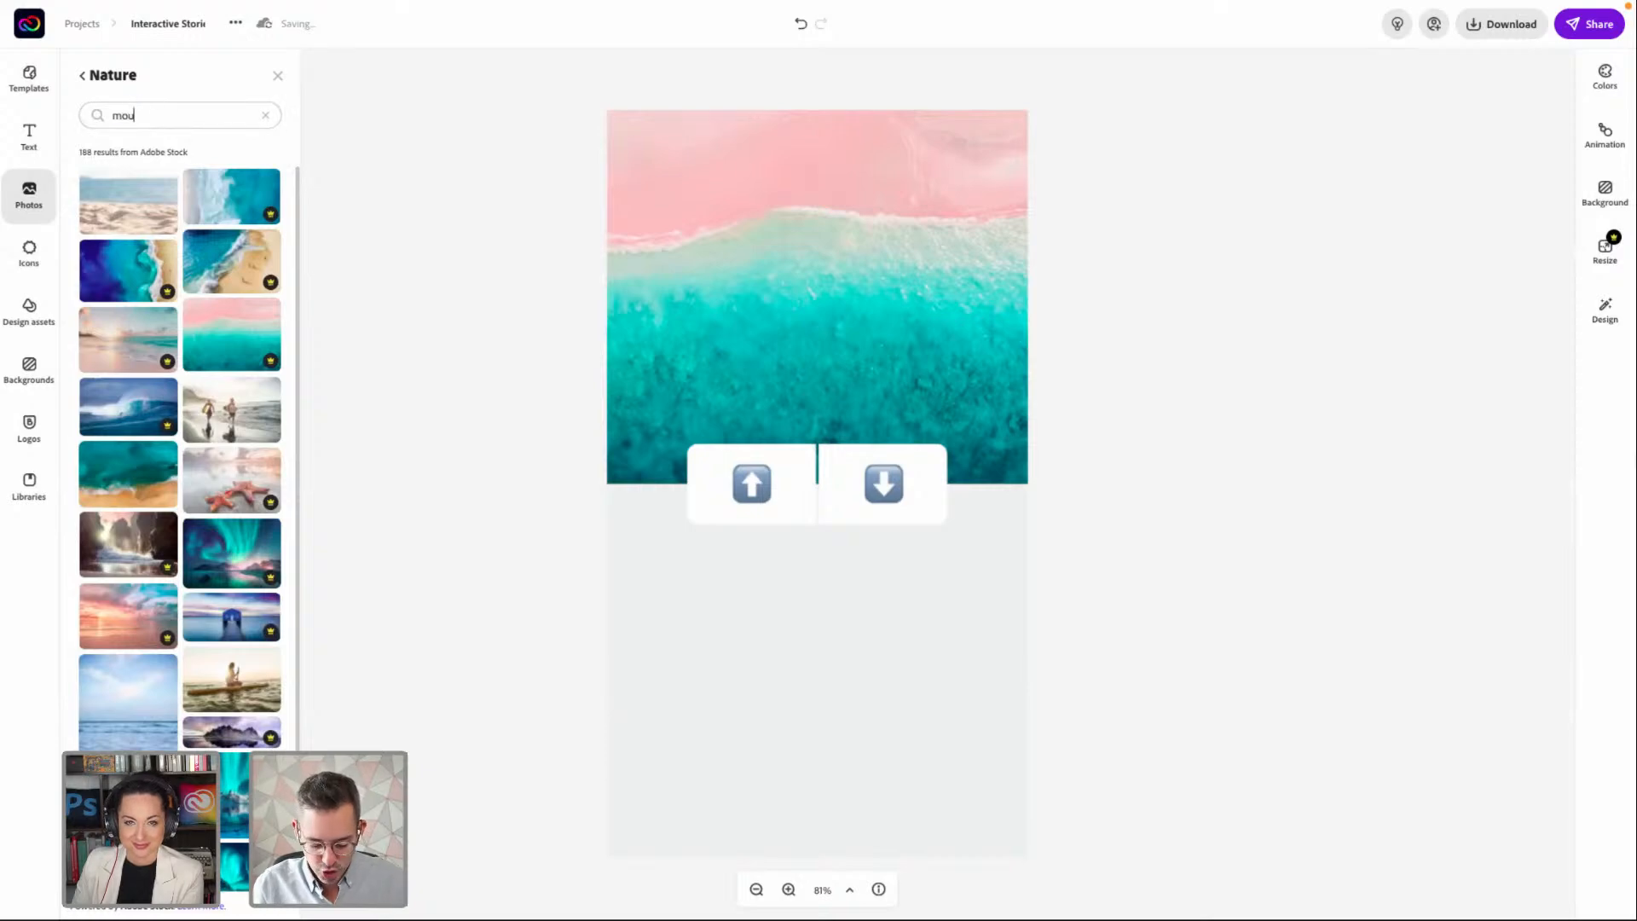
{"action": "key", "text": "Return"}
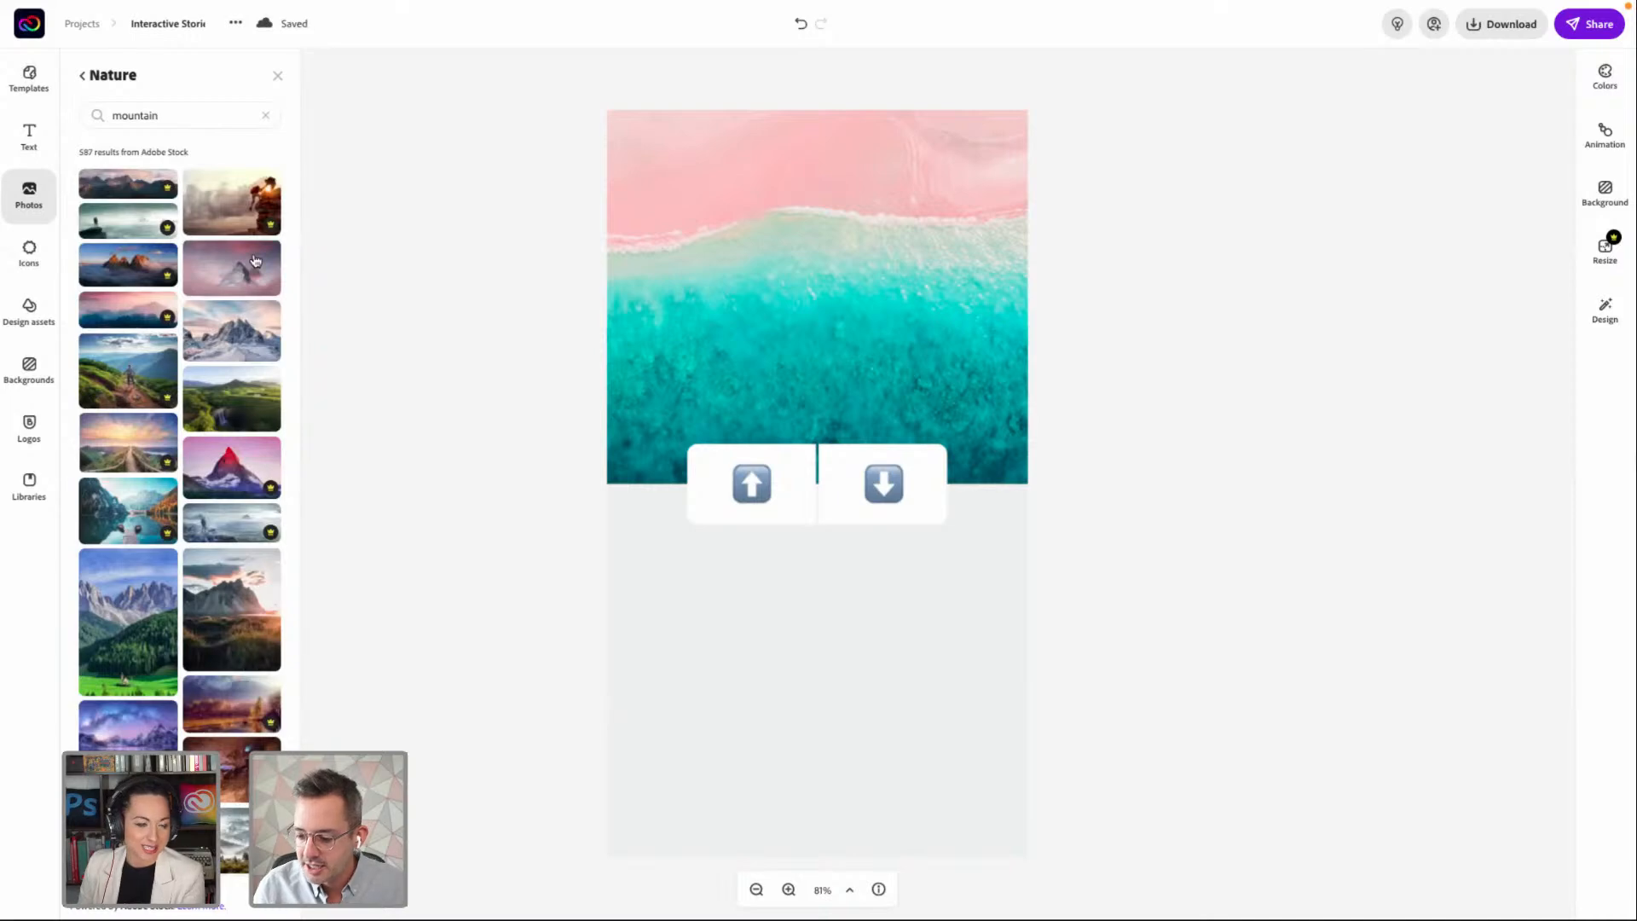
{"action": "left_click", "coordinate": [236, 199]}
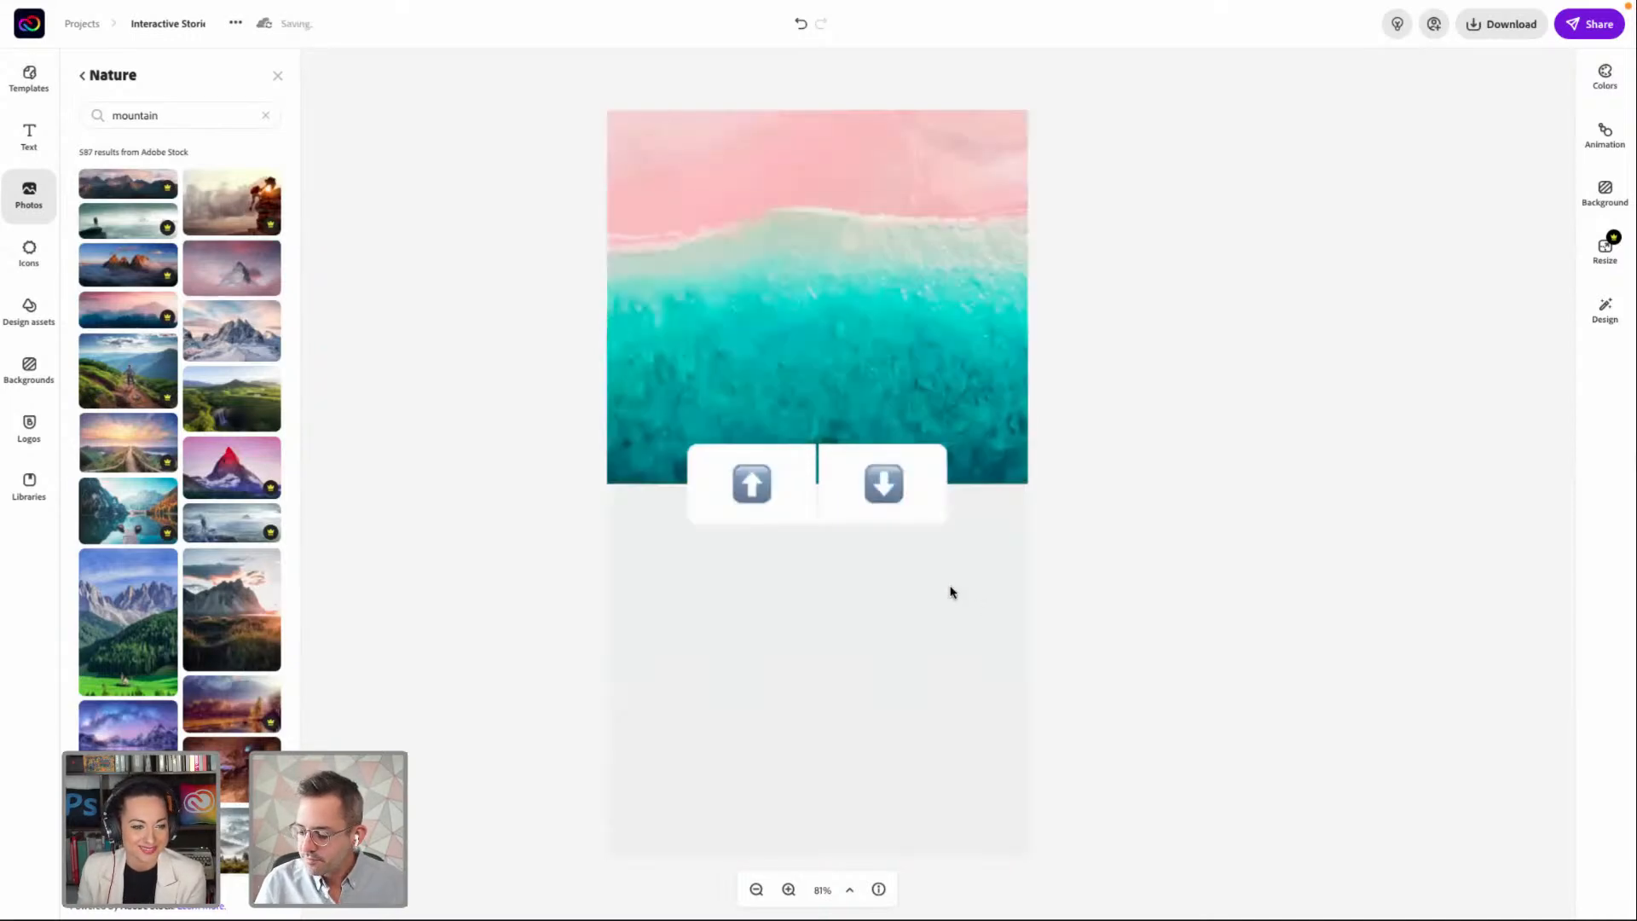
{"action": "left_click_drag", "start_coordinate": [883, 241], "coordinate": [939, 578]}
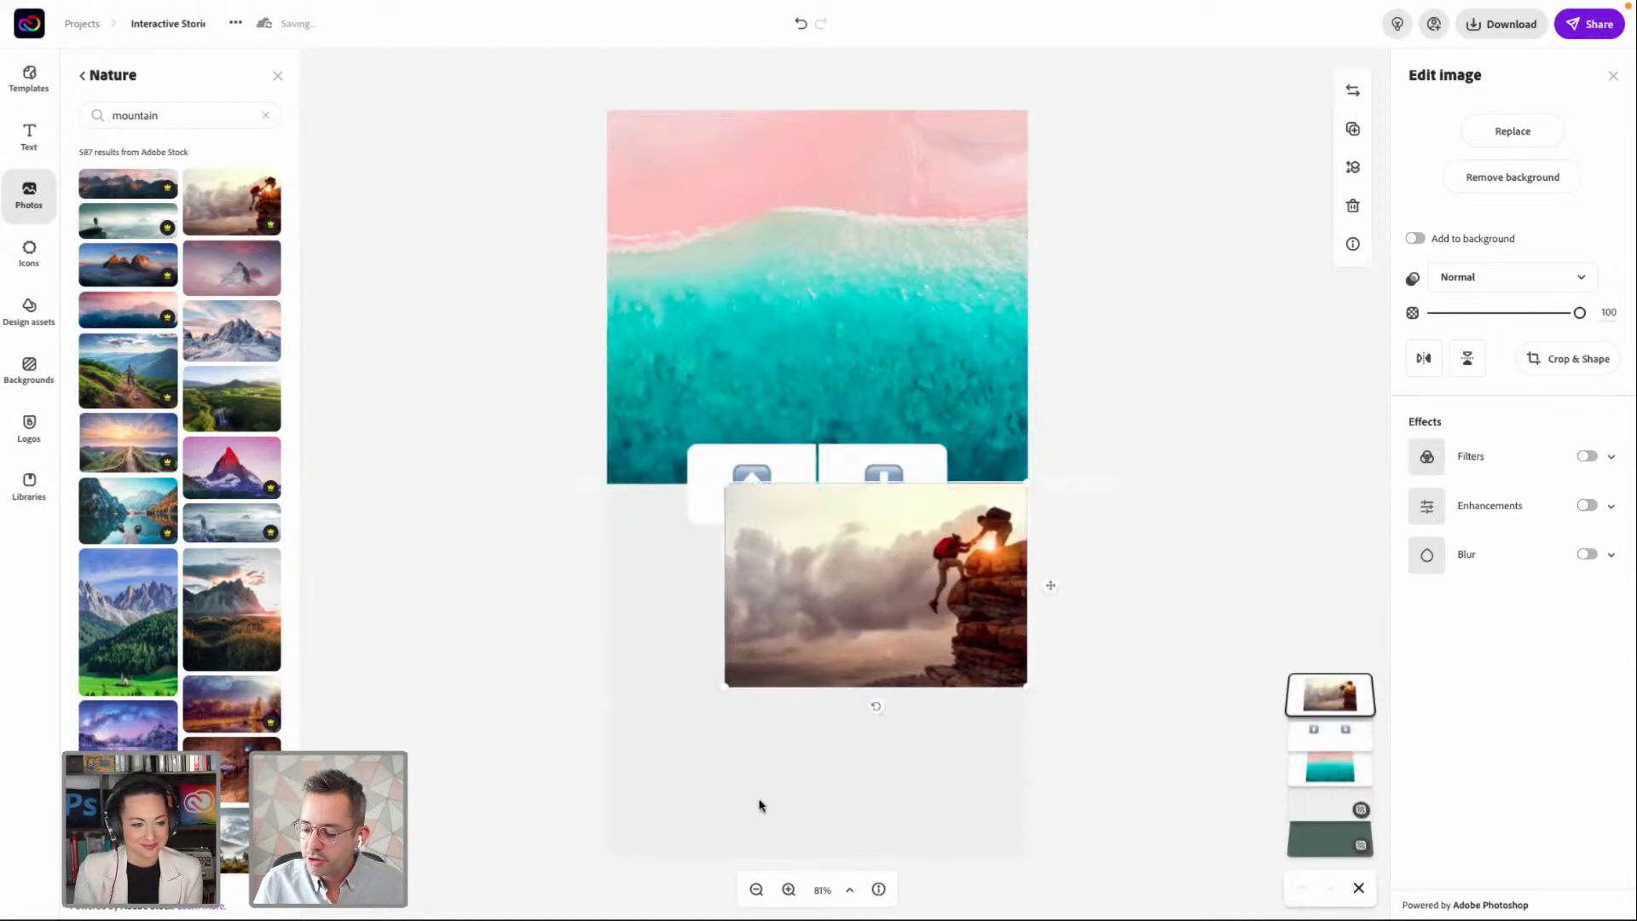
{"action": "left_click_drag", "start_coordinate": [723, 685], "coordinate": [460, 866]}
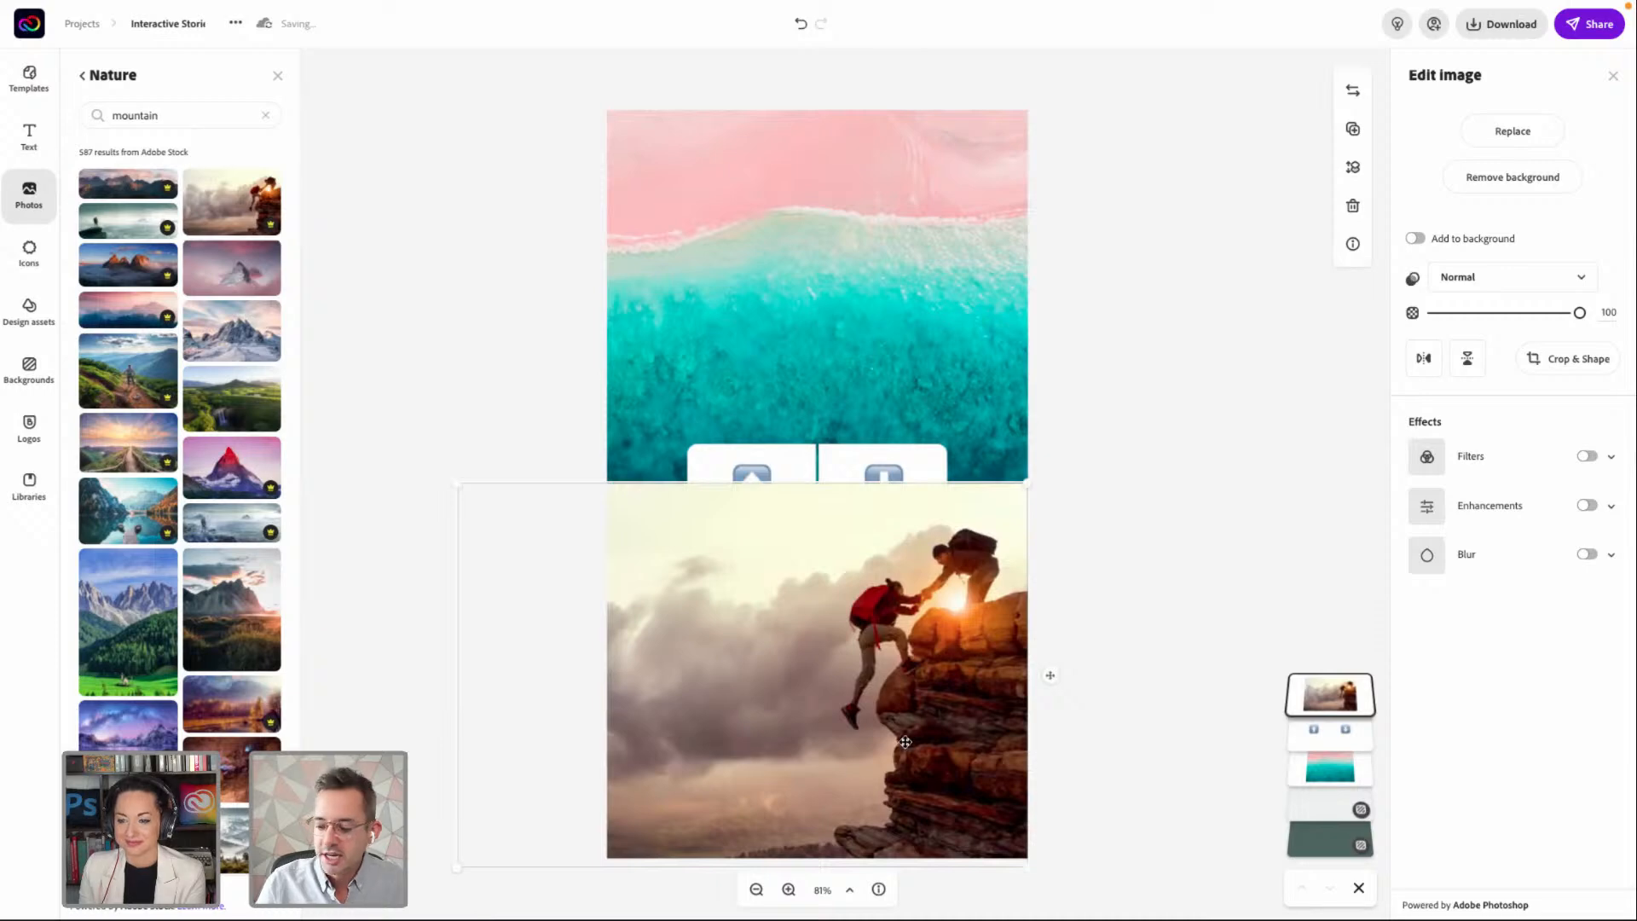
Bring the arrow poll sticker to the front, above the climbers photo
{"action": "left_click", "coordinate": [1114, 580]}
{"action": "left_click", "coordinate": [838, 460]}
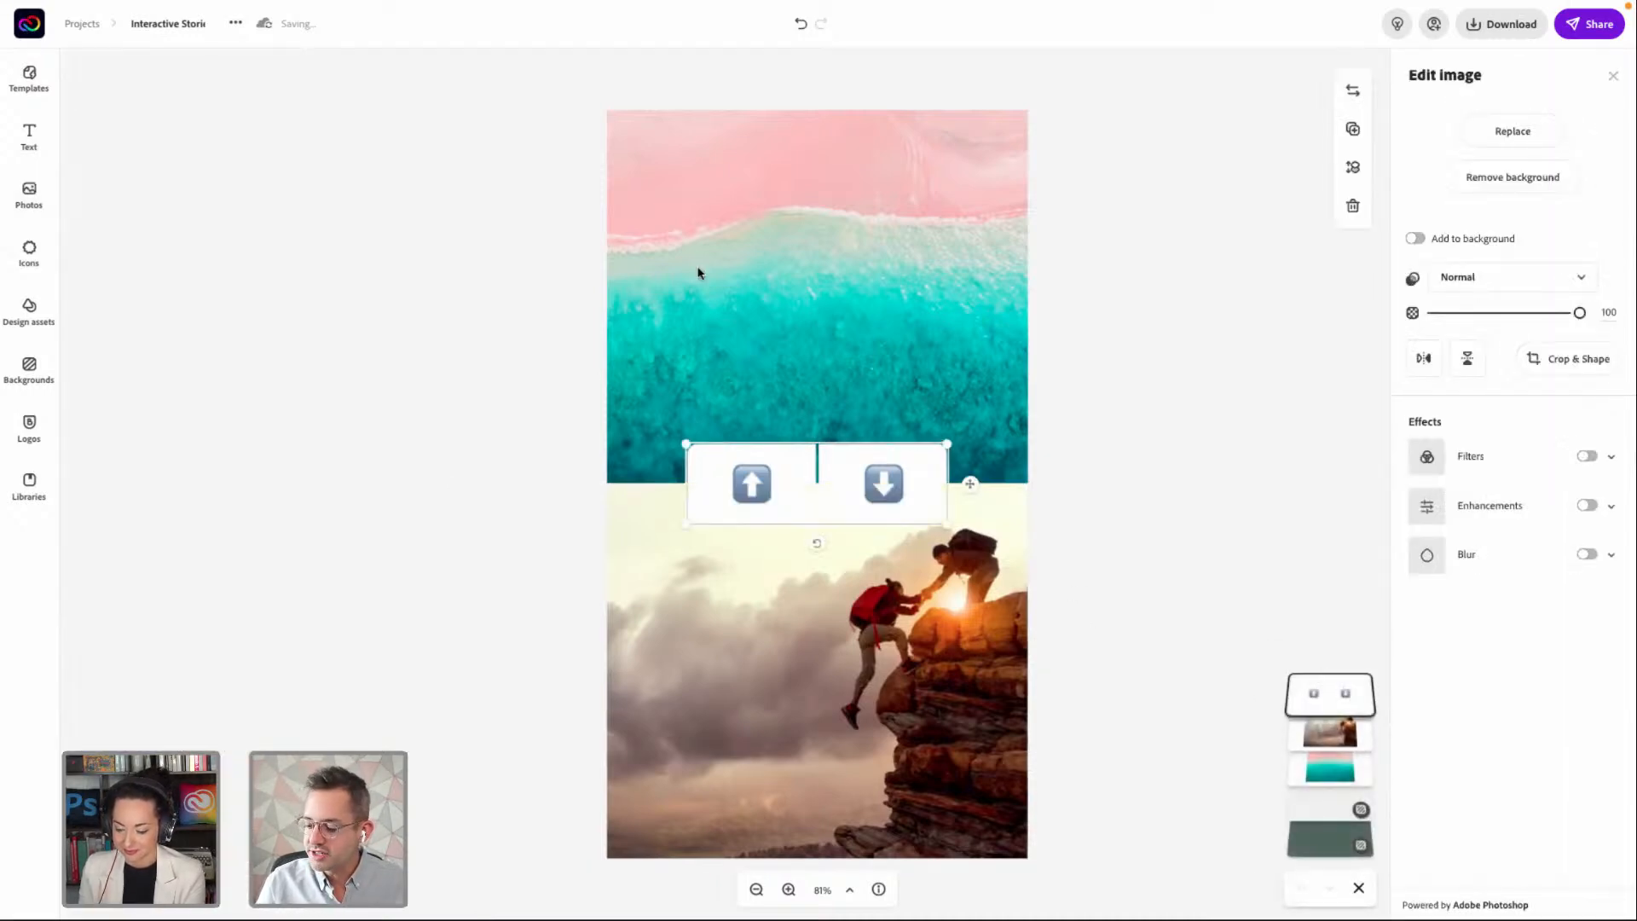
{"action": "left_click", "coordinate": [467, 323]}
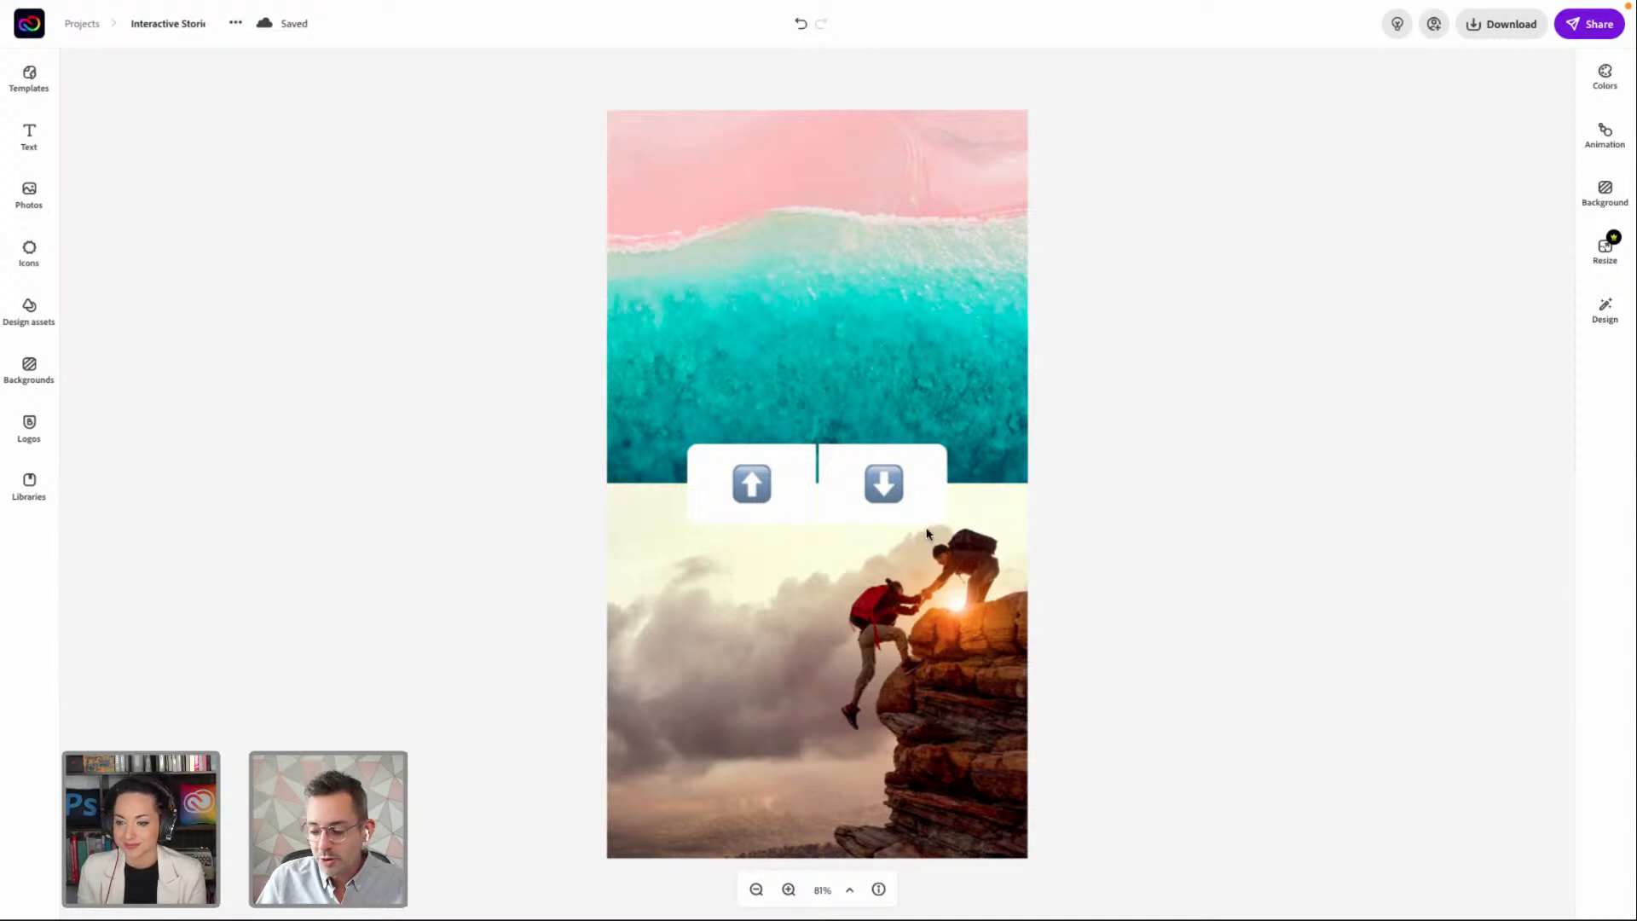
Delete the arrow poll sticker, then upload questions.png from the Downloads folder and center it on the story
{"action": "left_click", "coordinate": [883, 484]}
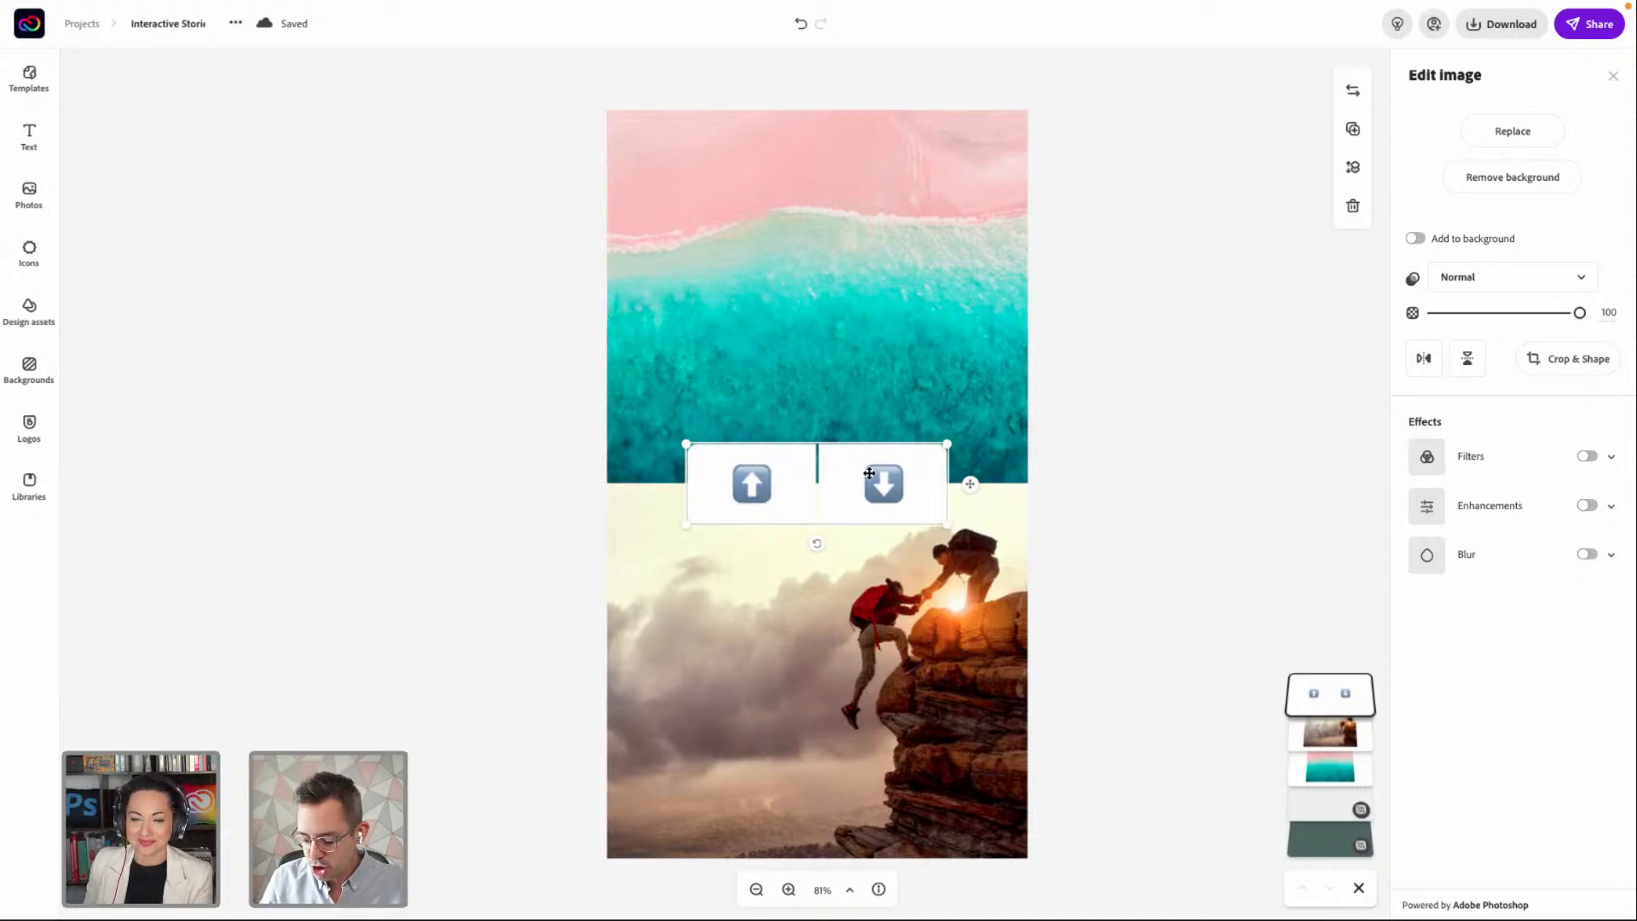
{"action": "key", "text": "Delete"}
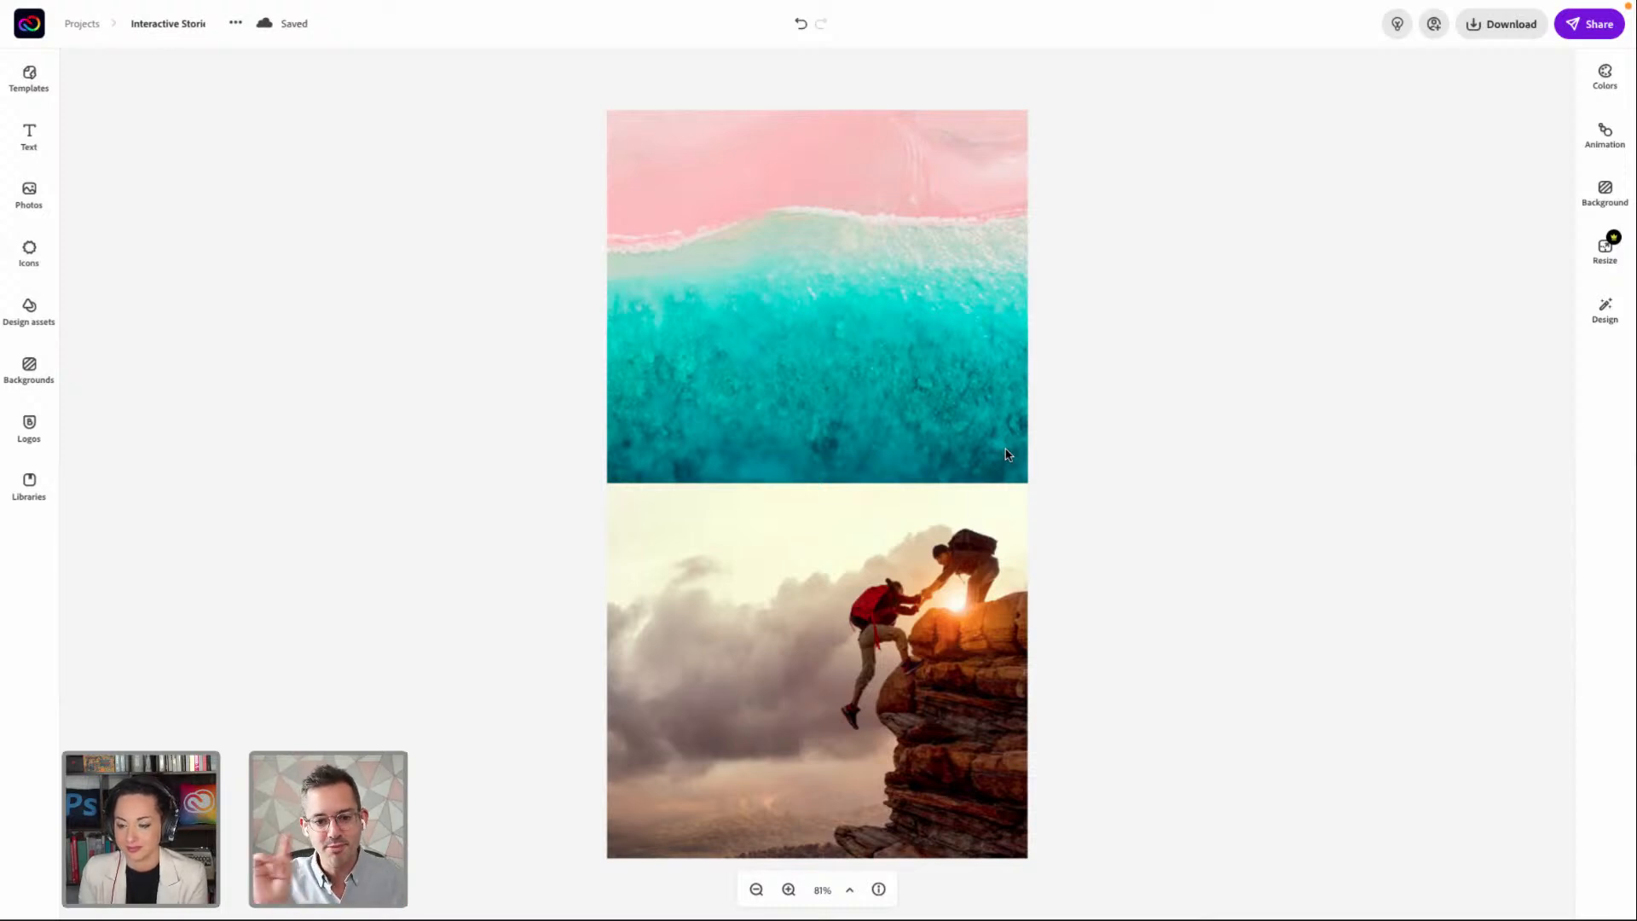
{"action": "left_click", "coordinate": [29, 194]}
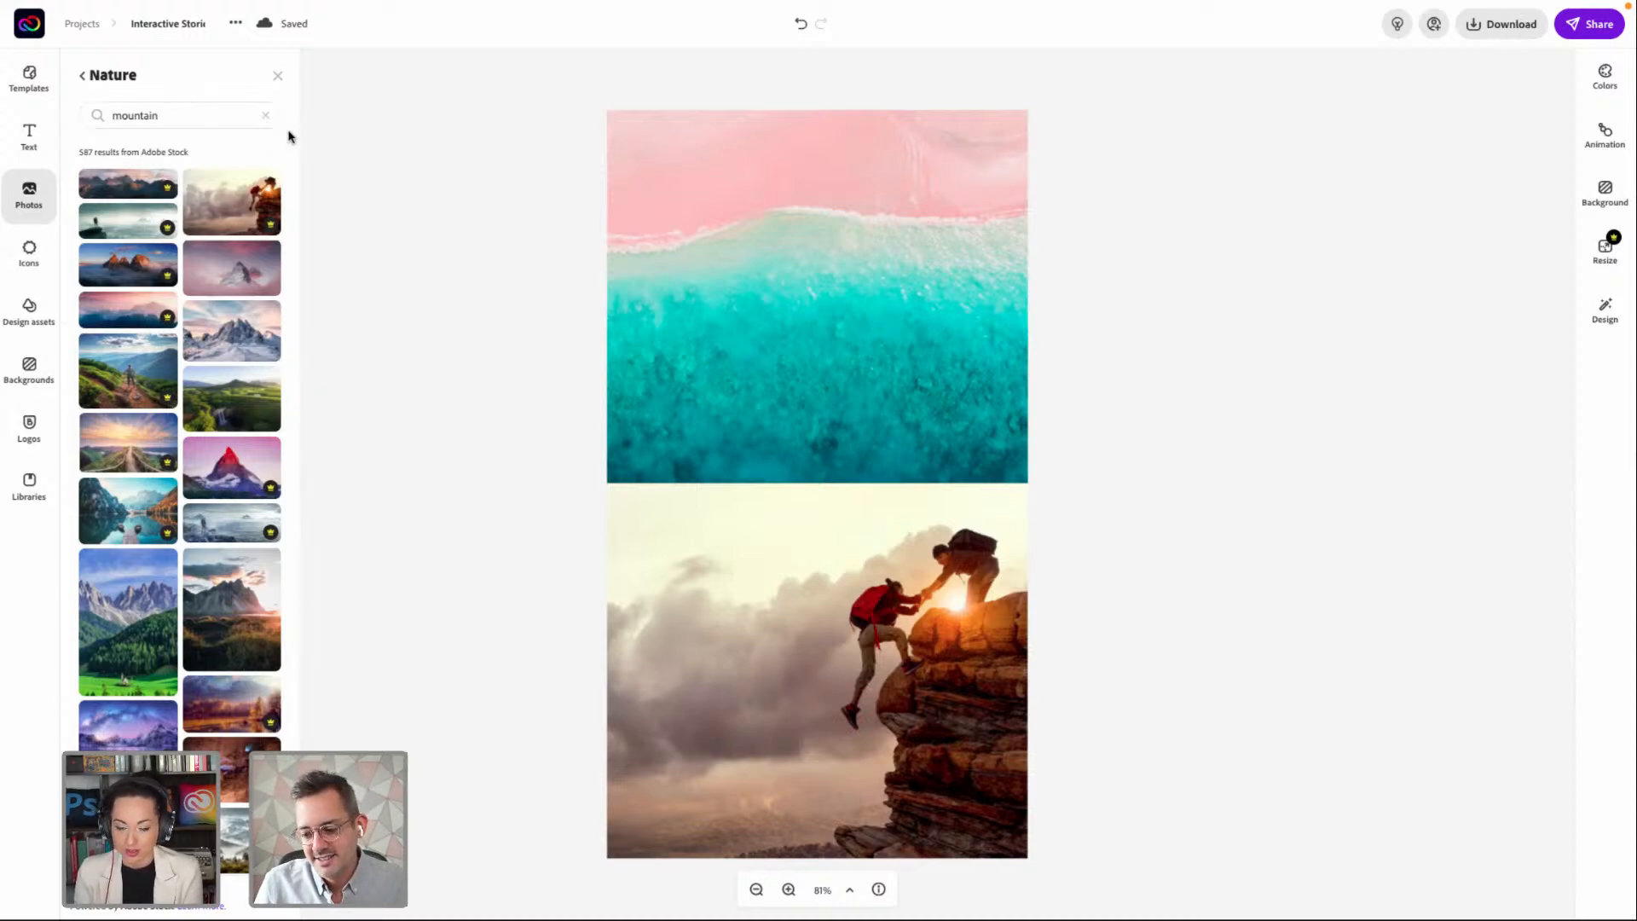
{"action": "left_click", "coordinate": [265, 116]}
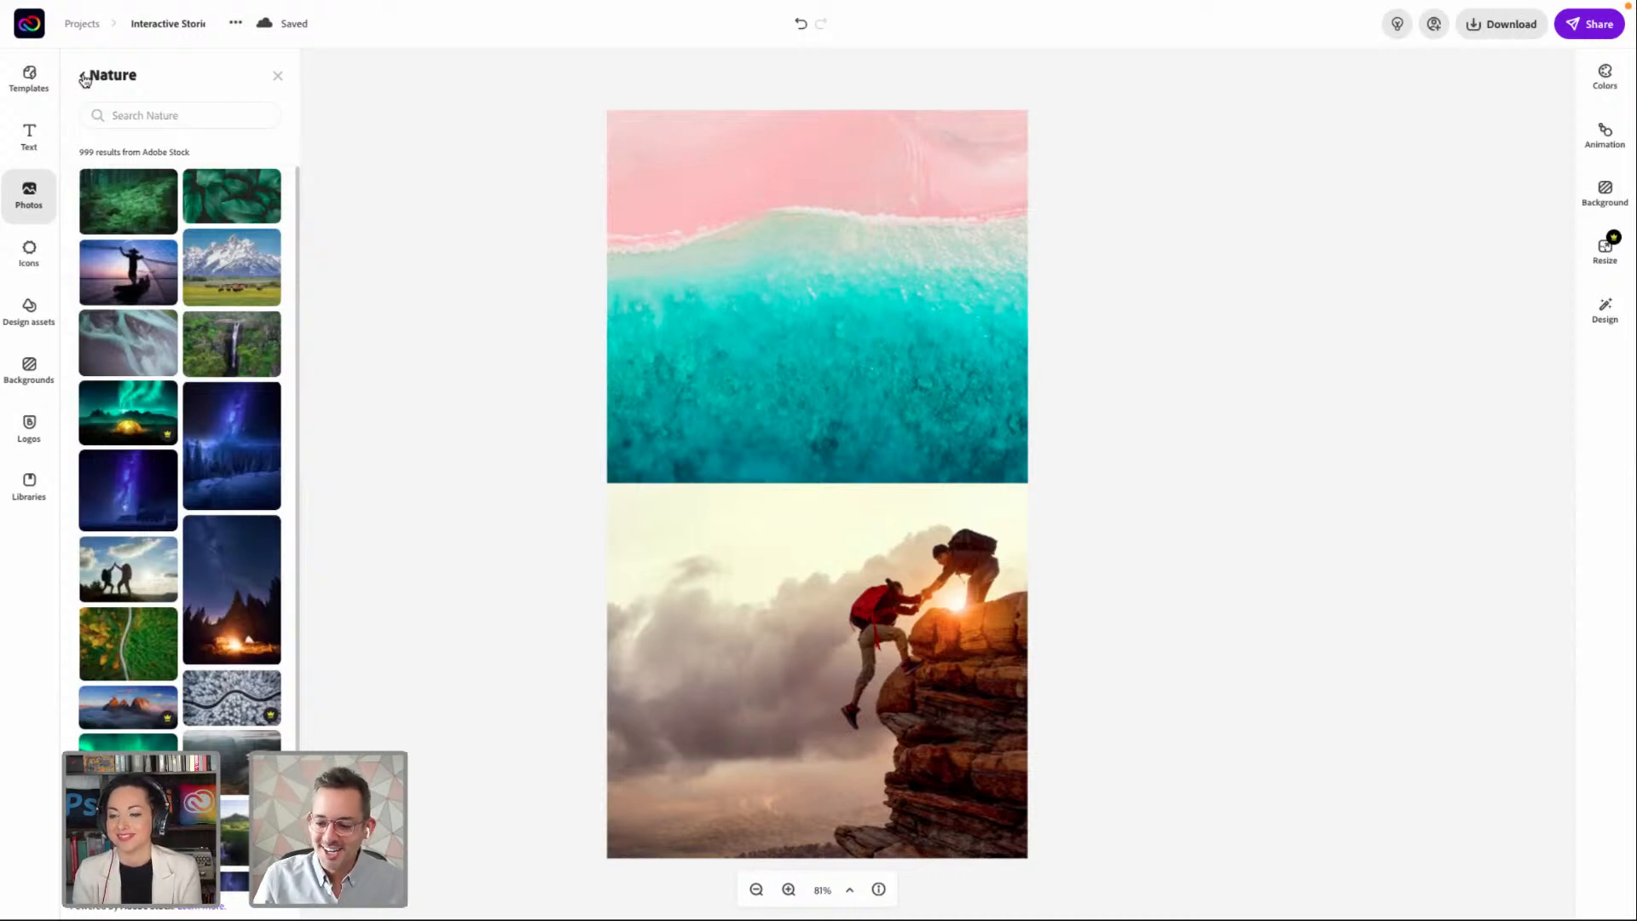
{"action": "left_click", "coordinate": [85, 77]}
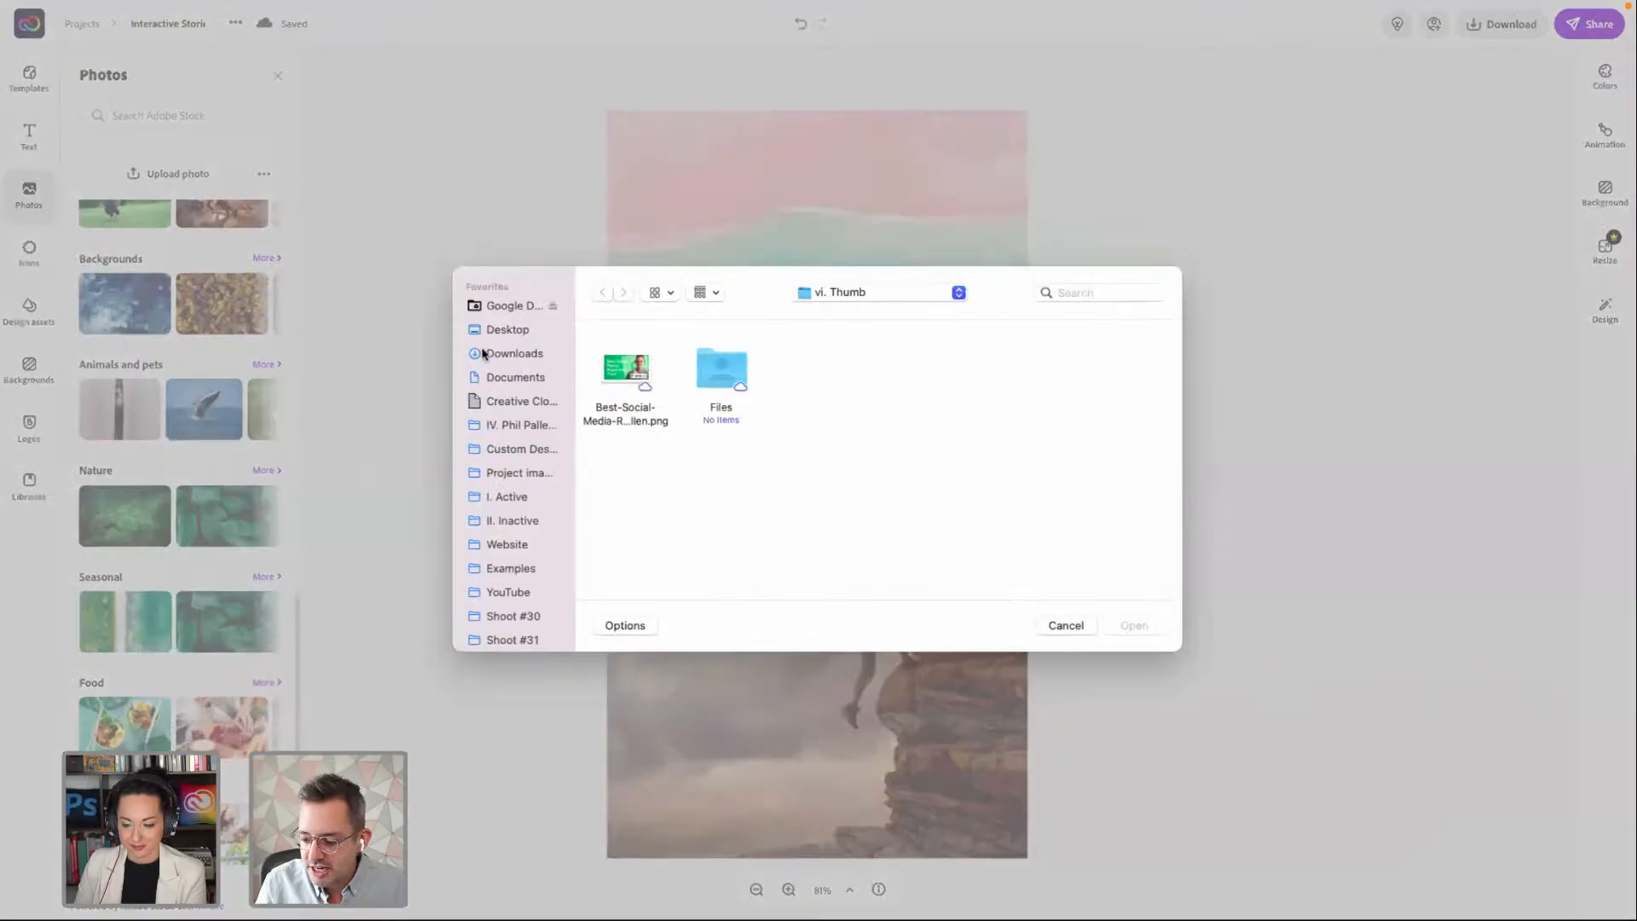
{"action": "left_click", "coordinate": [499, 353]}
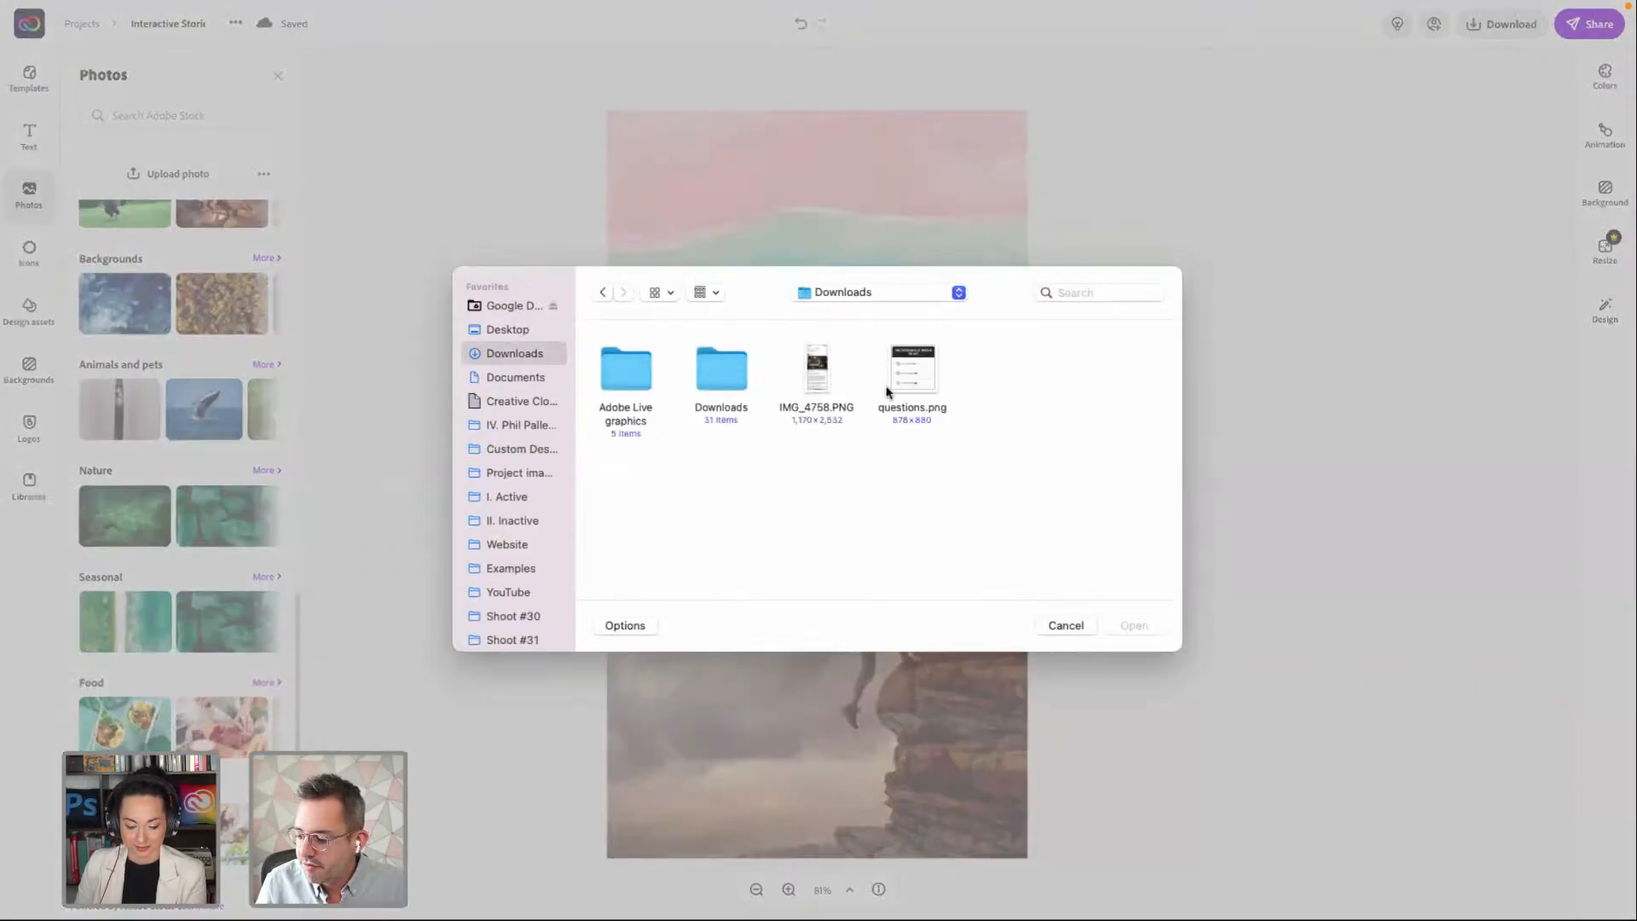
{"action": "double_click", "coordinate": [913, 371]}
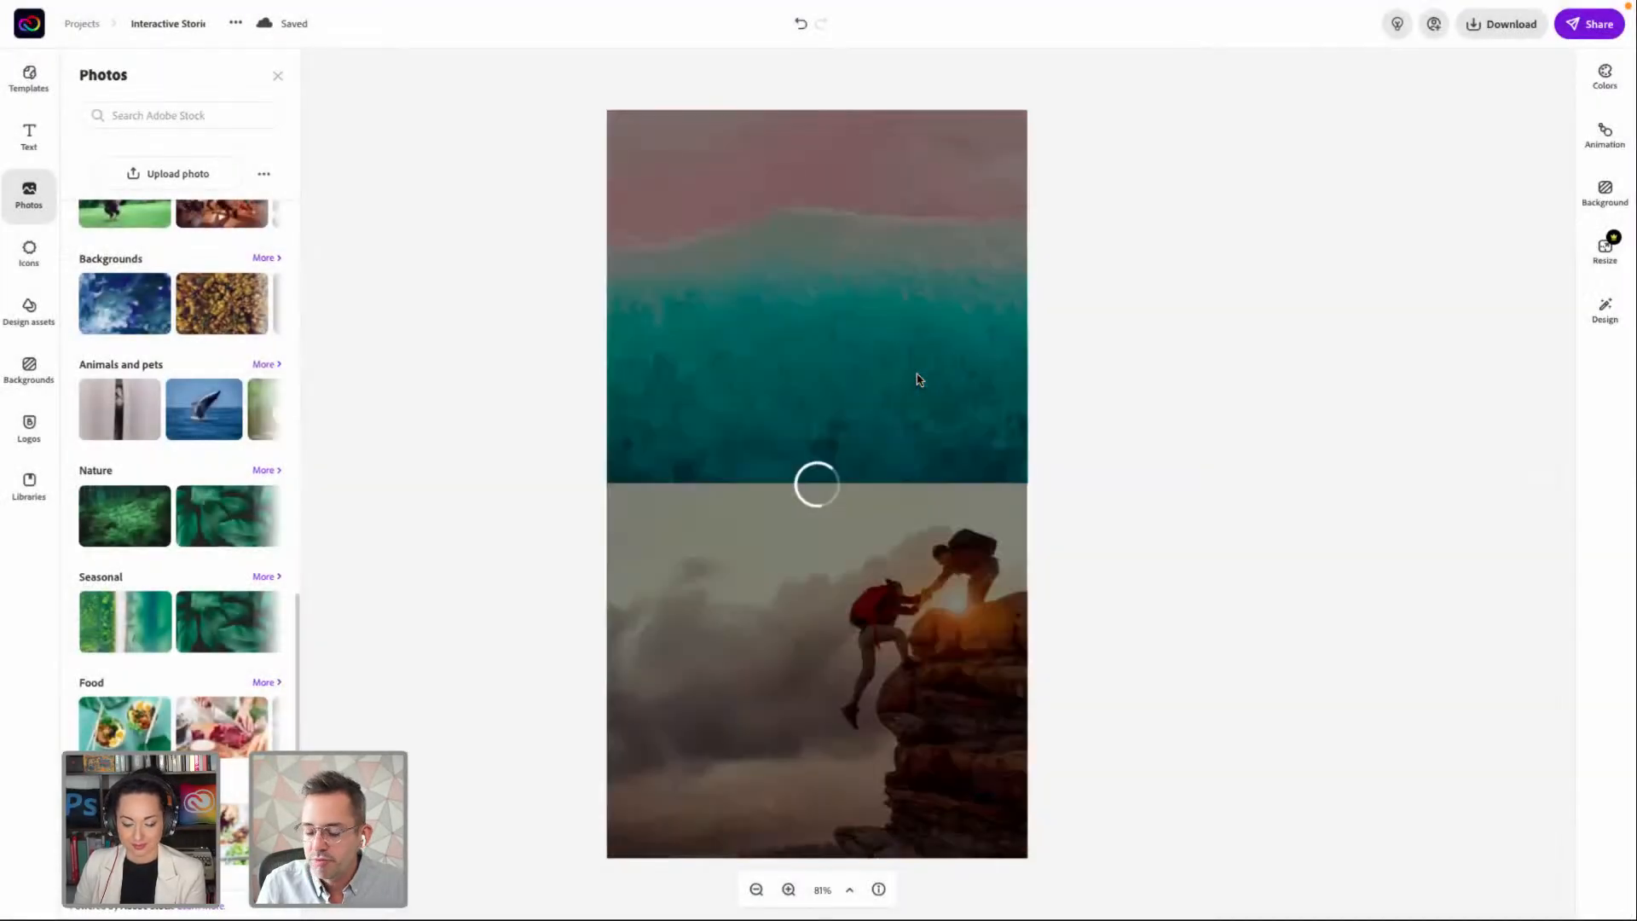
{"action": "left_click", "coordinate": [821, 291]}
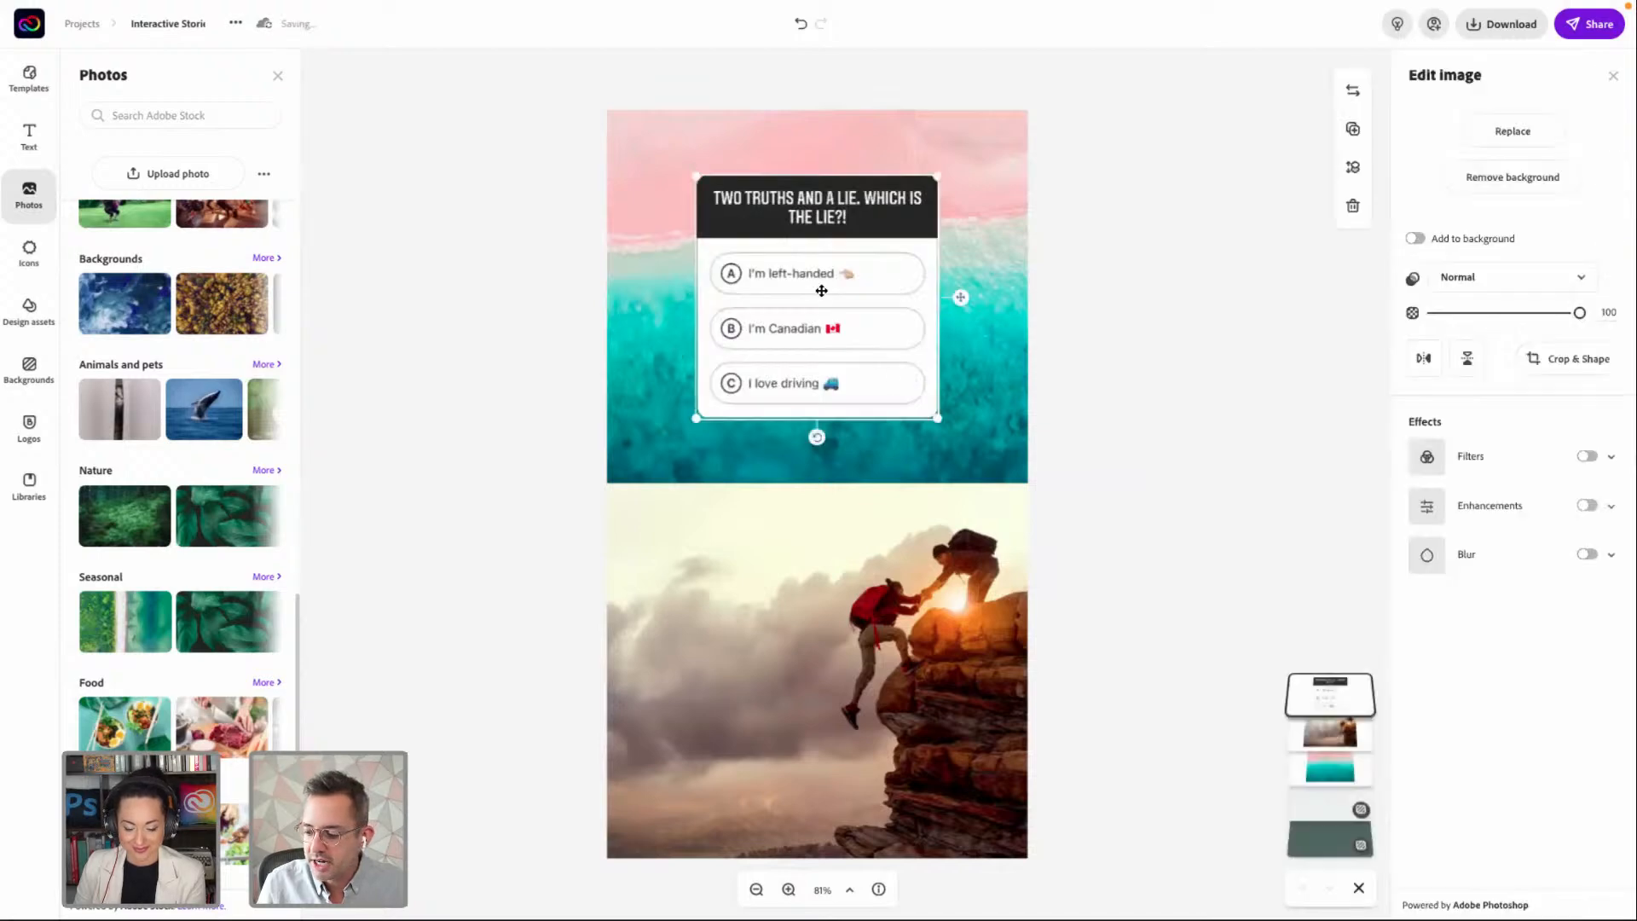
{"action": "left_click_drag", "start_coordinate": [821, 290], "coordinate": [825, 484]}
Delete the climbers photo from the lower half of the story
{"action": "left_click", "coordinate": [660, 563]}
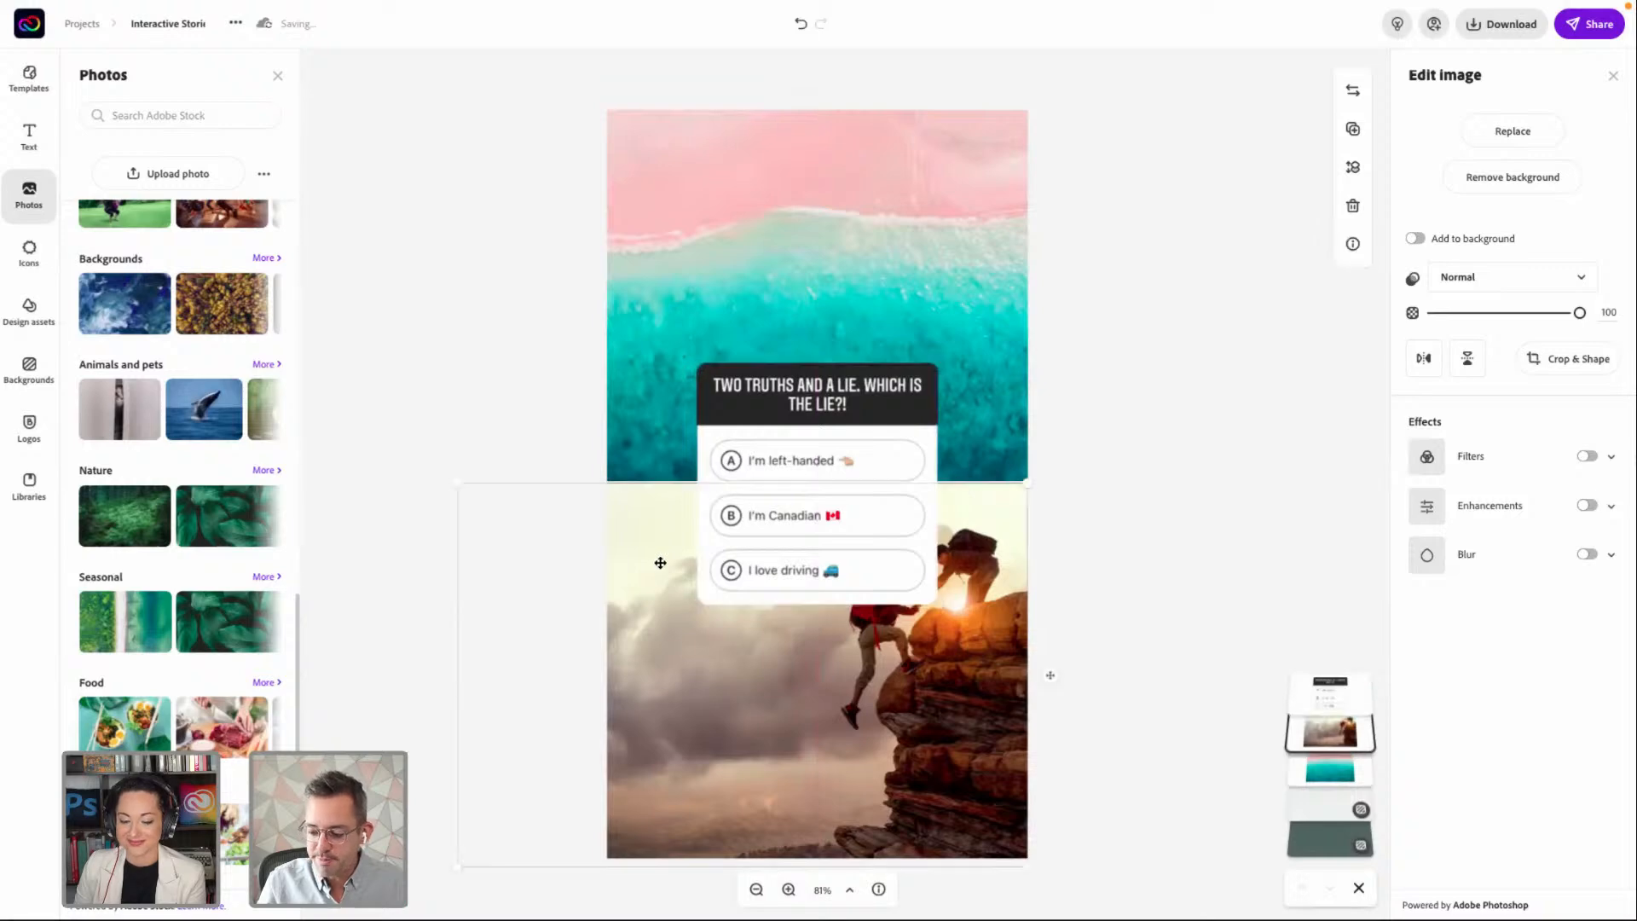
{"action": "key", "text": "Delete"}
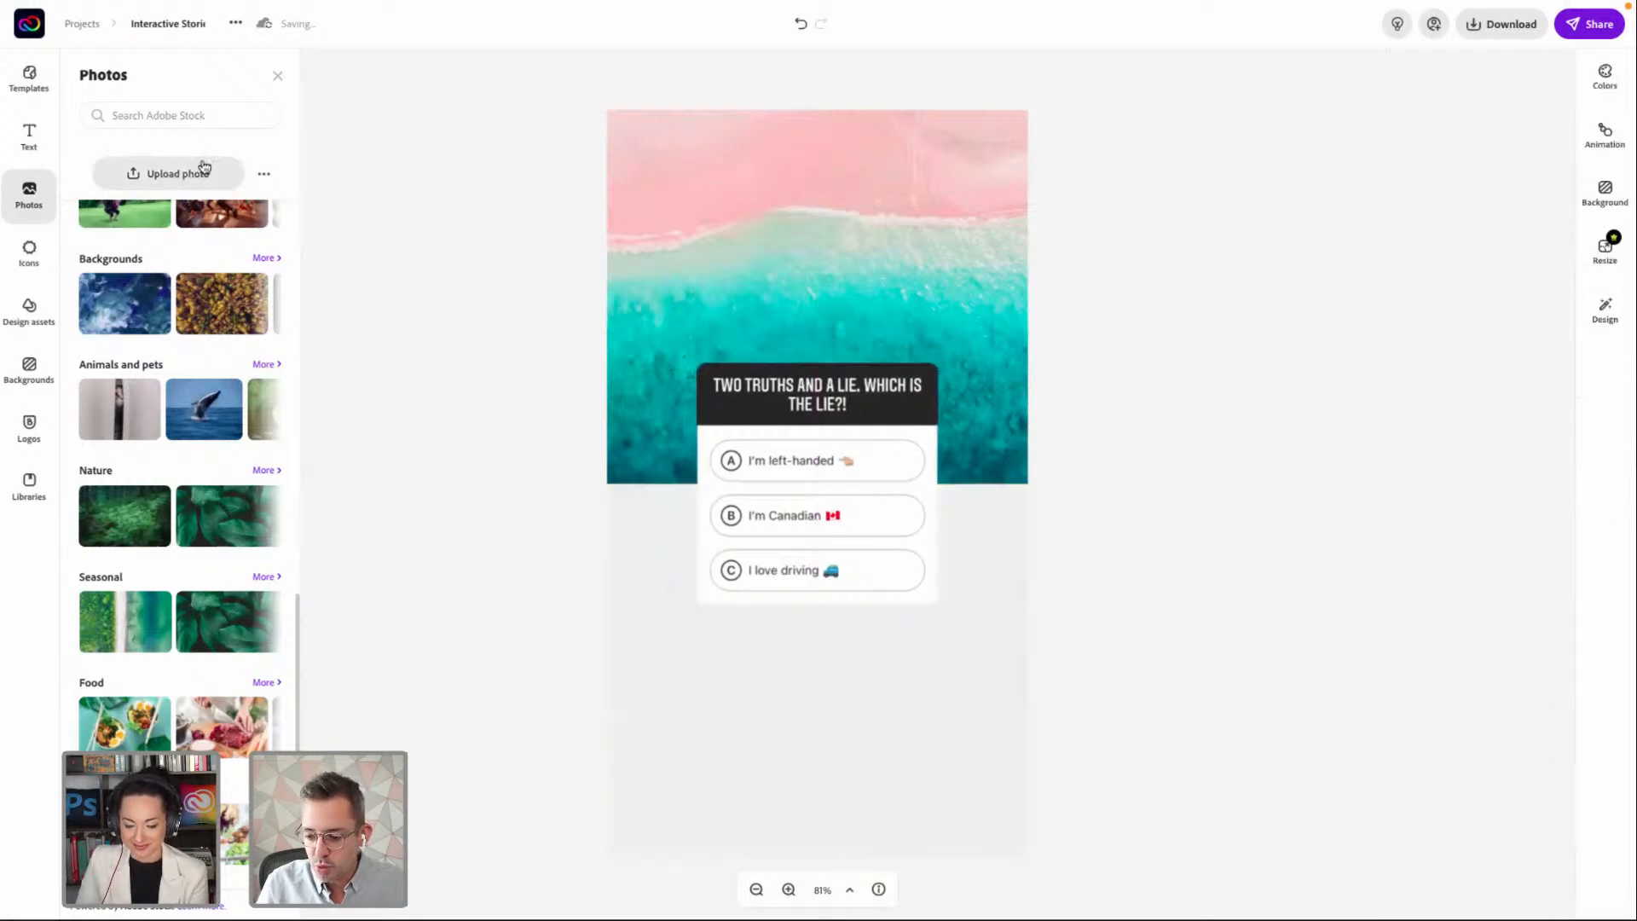
Search the stock photos for "canada" and delete the beach photo from the upper half of the story
{"action": "left_click", "coordinate": [192, 112]}
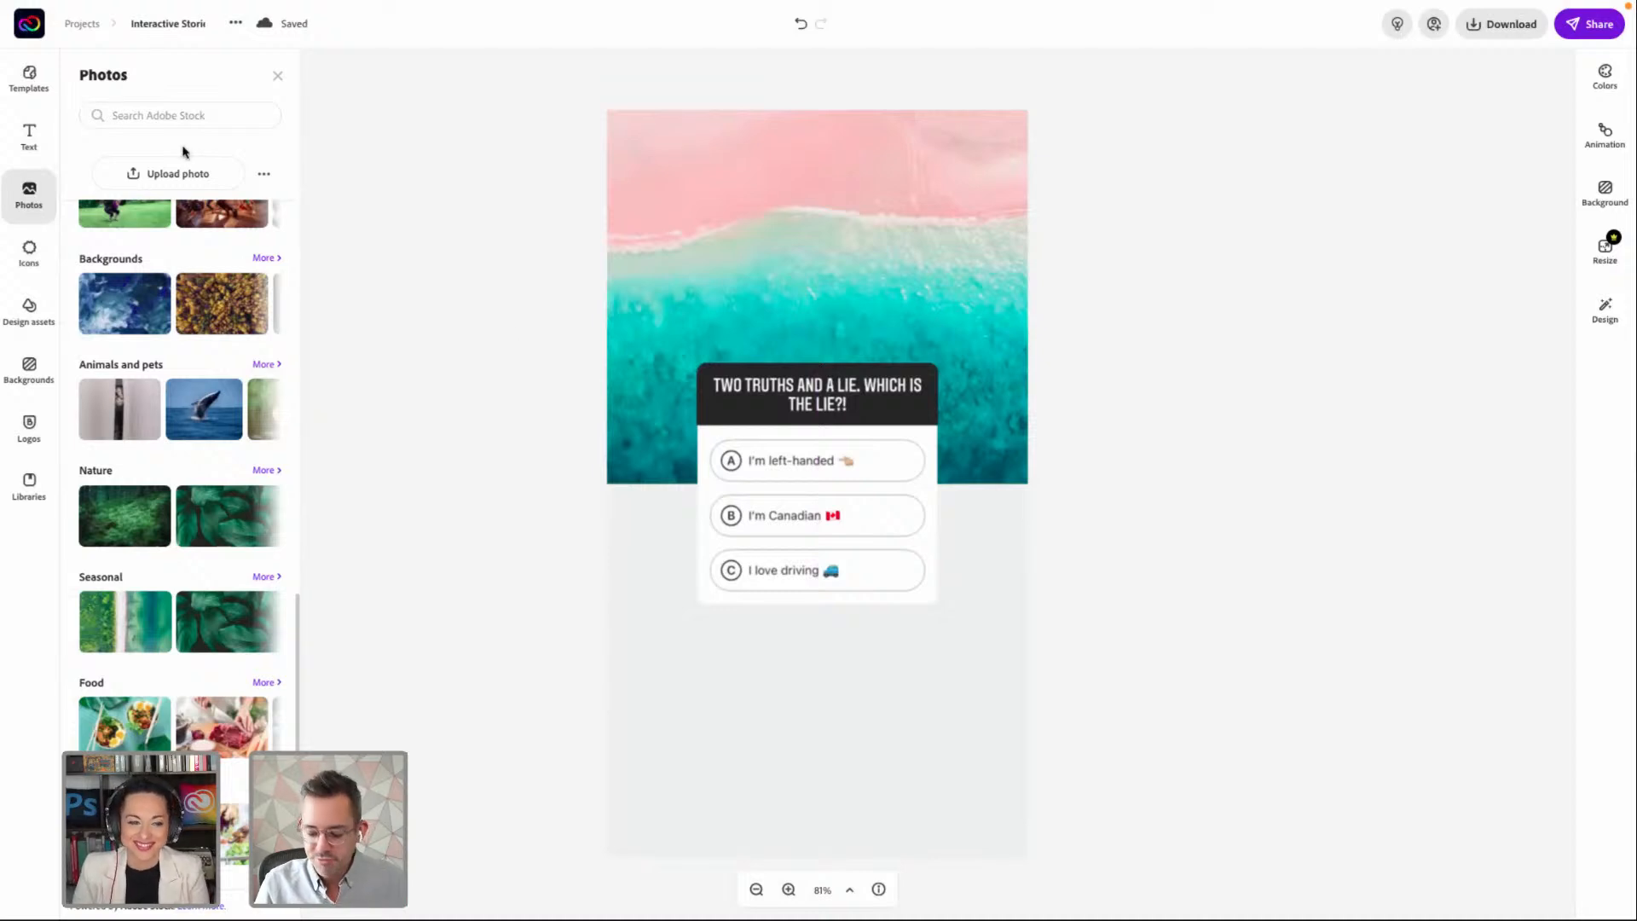
{"action": "type", "text": "canada"}
{"action": "key", "text": "Return"}
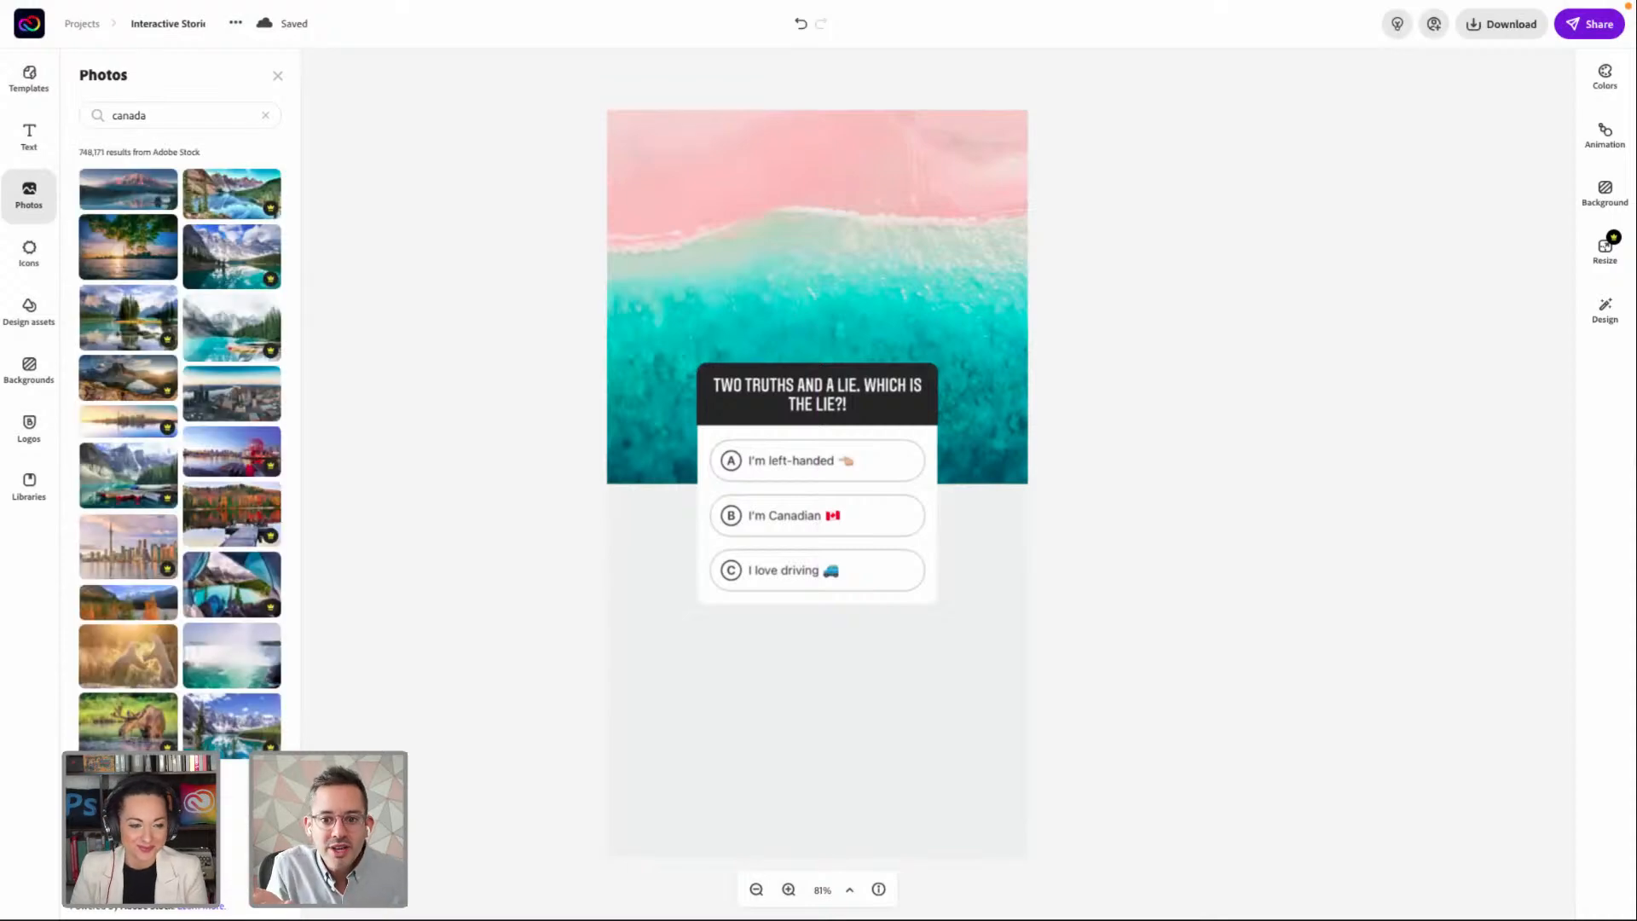
{"action": "left_click", "coordinate": [711, 204]}
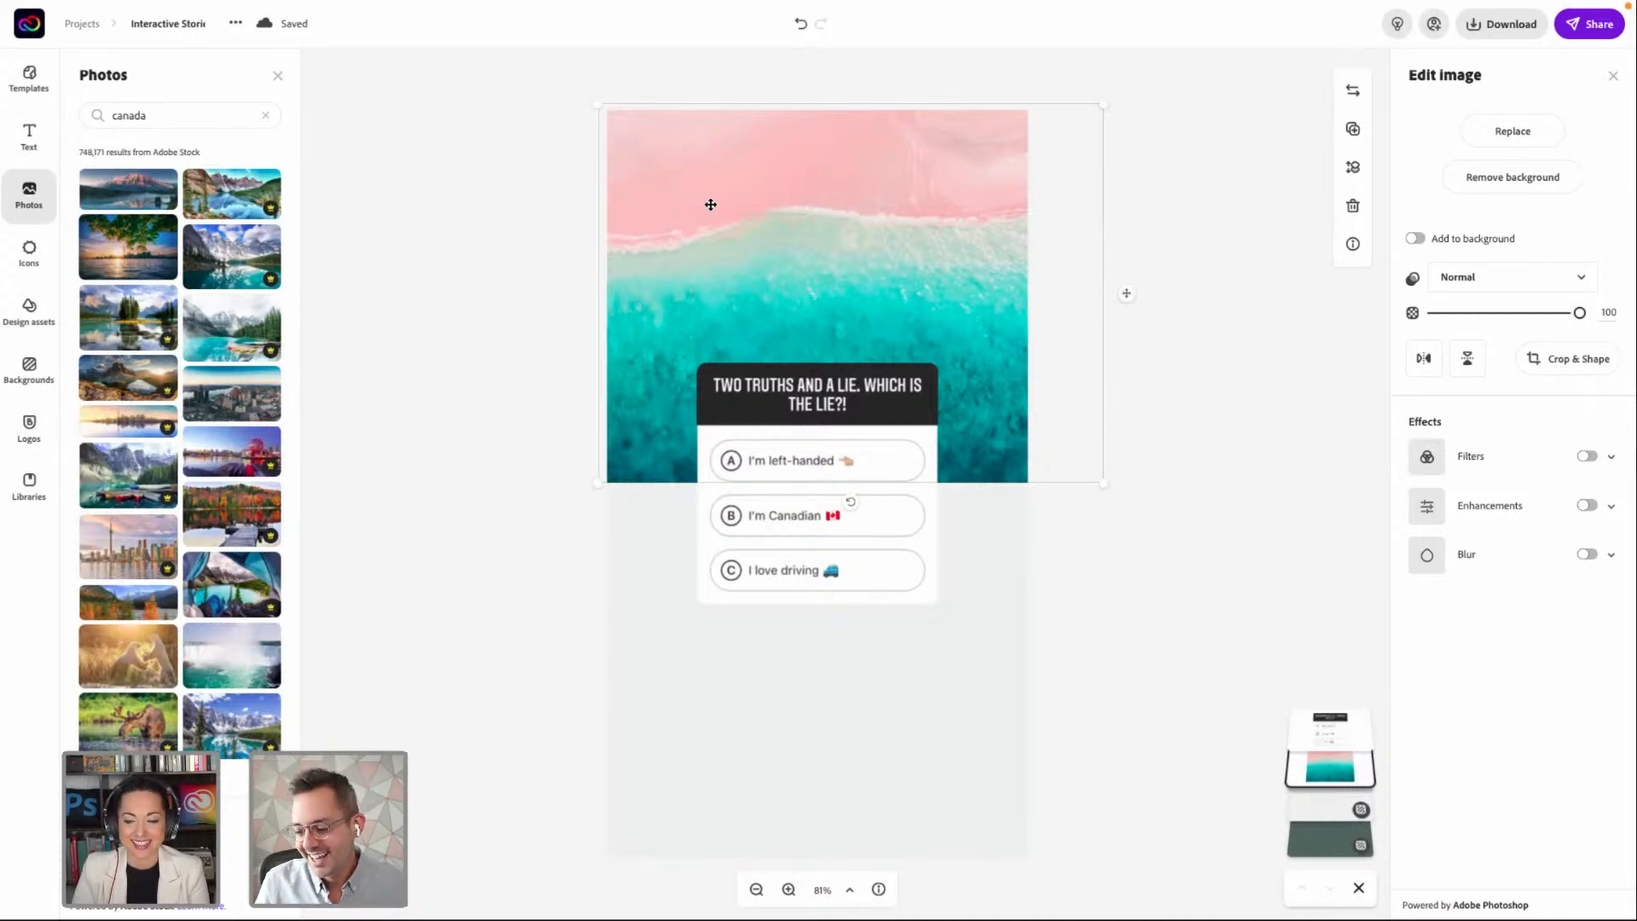
{"action": "key", "text": "Delete"}
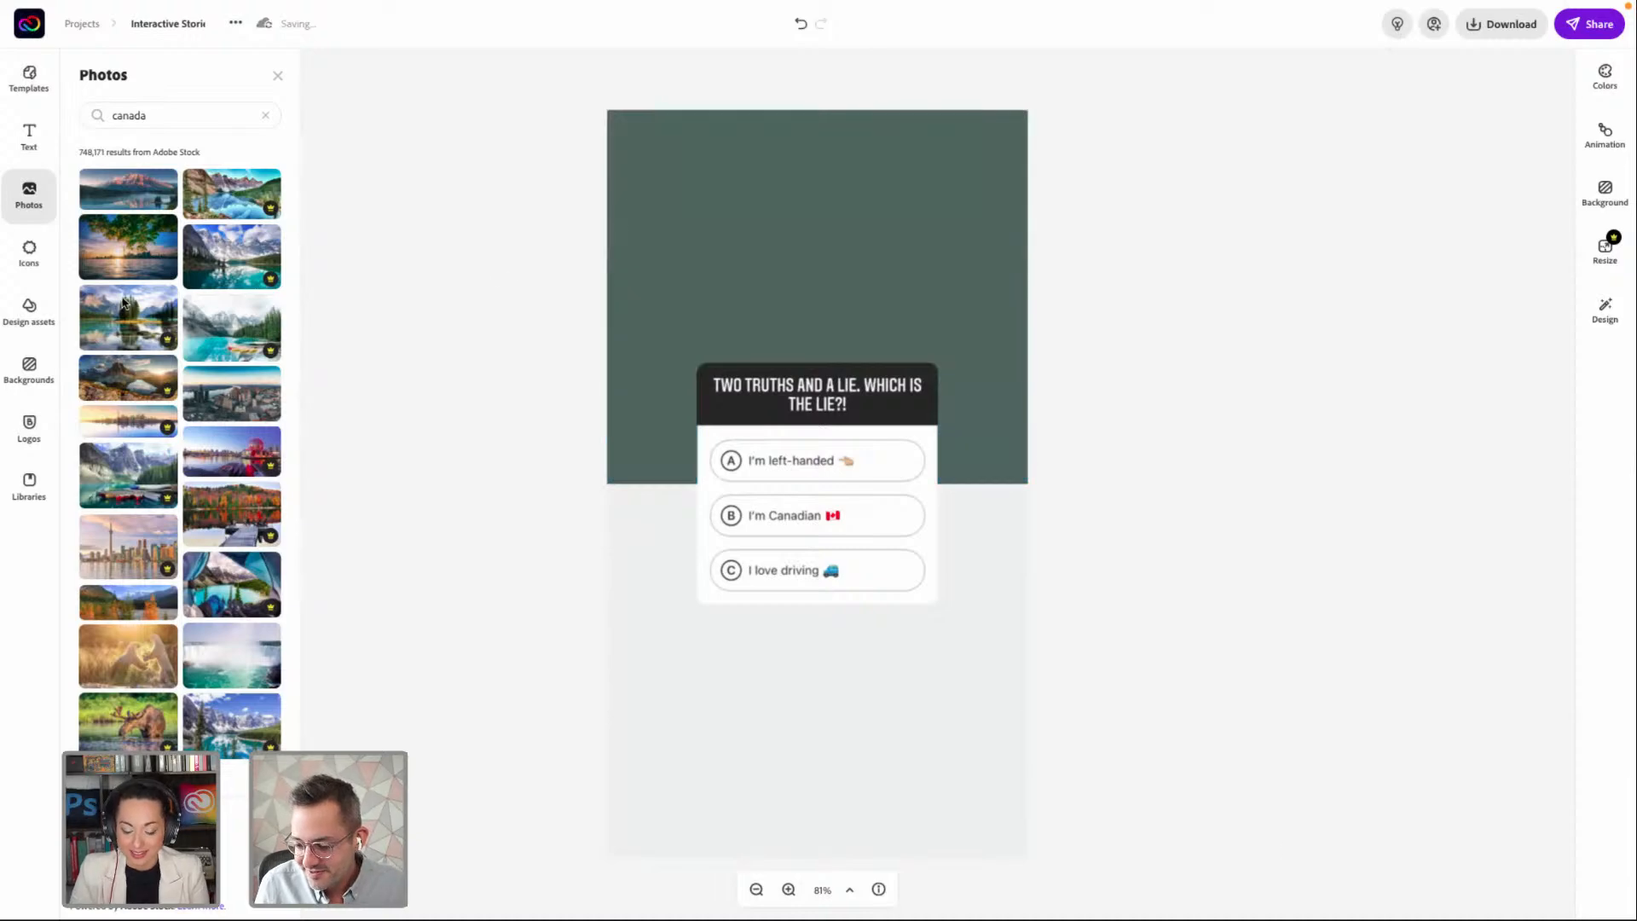
Add the sunset city skyline photo with overhanging maple leaves and move it to the upper half of the story
{"action": "left_click", "coordinate": [29, 196]}
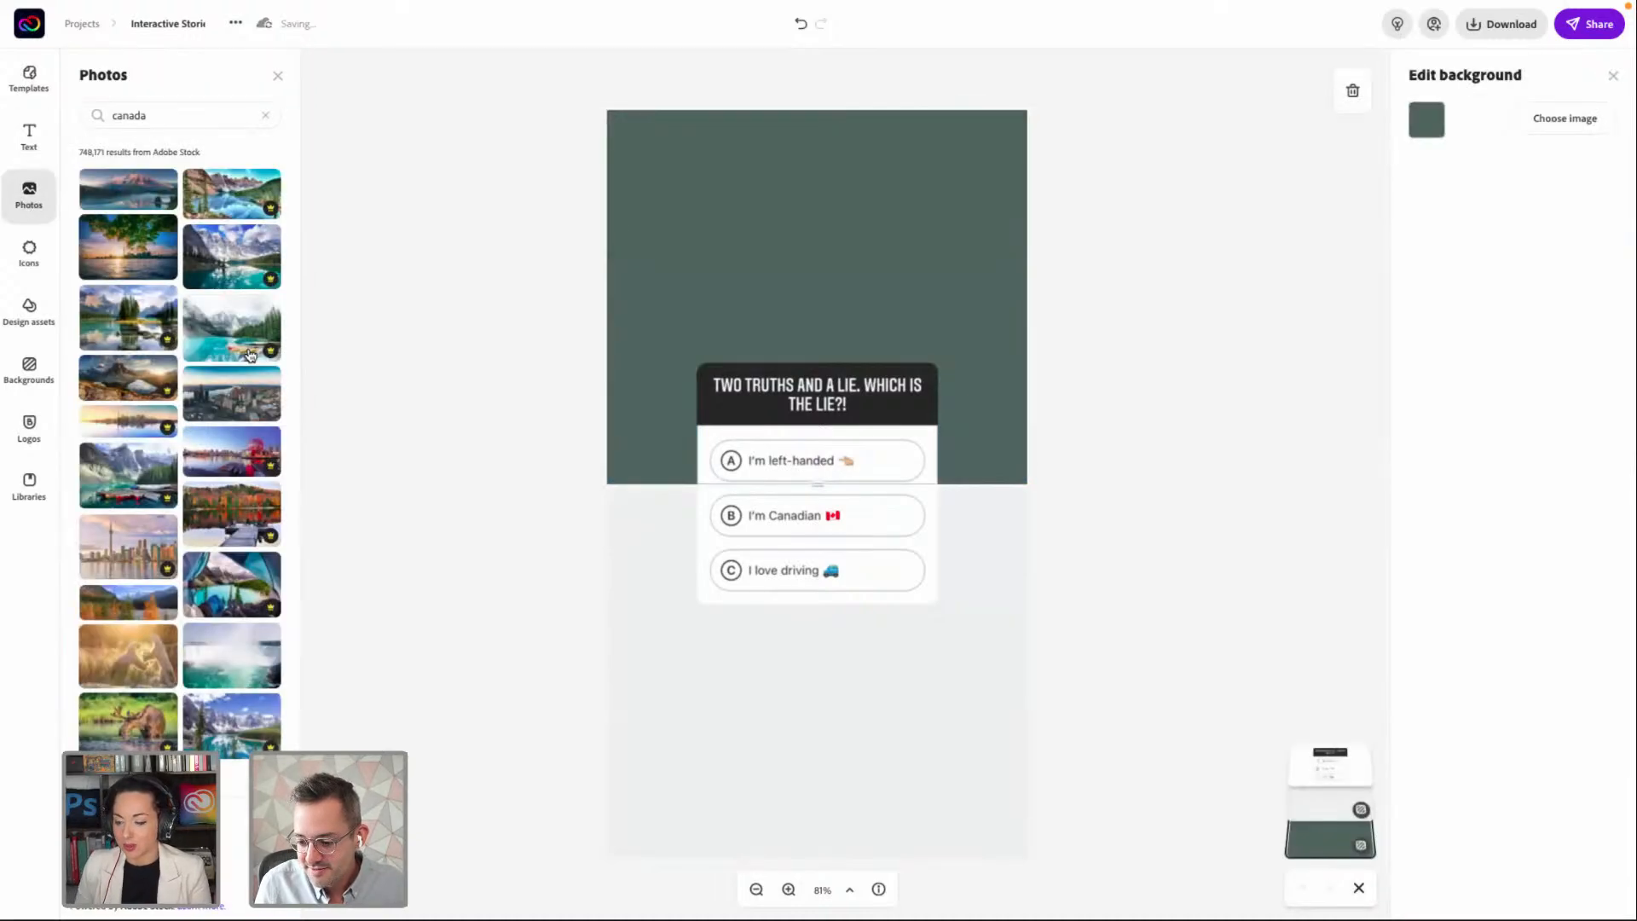
{"action": "left_click", "coordinate": [106, 244]}
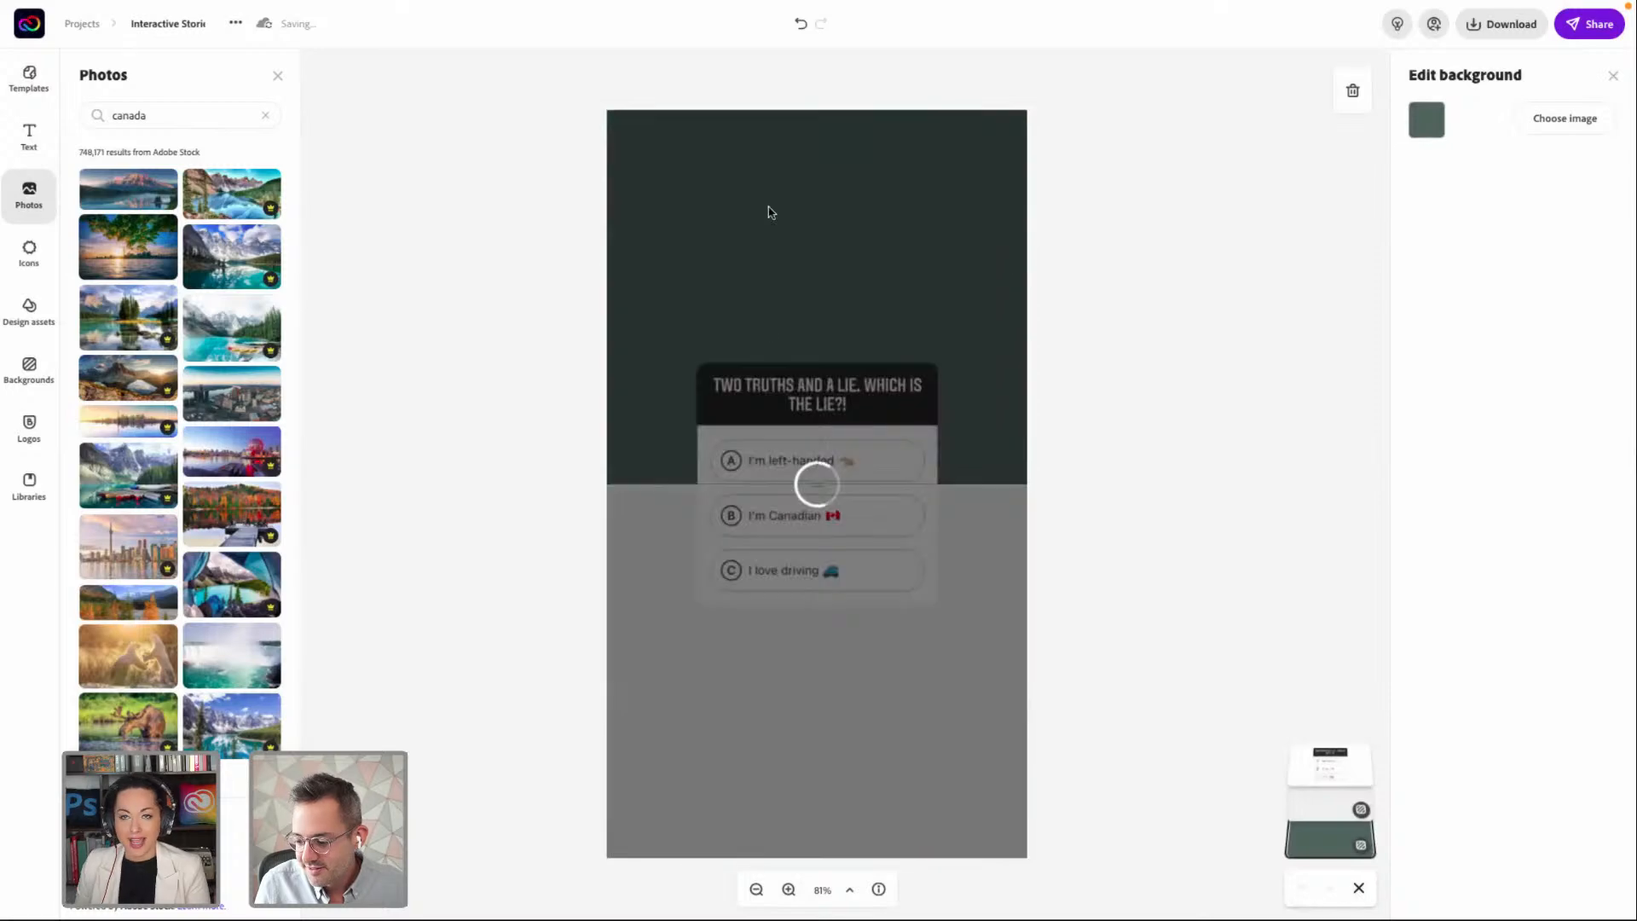
{"action": "left_click", "coordinate": [838, 706]}
{"action": "left_click_drag", "start_coordinate": [838, 706], "coordinate": [826, 382]}
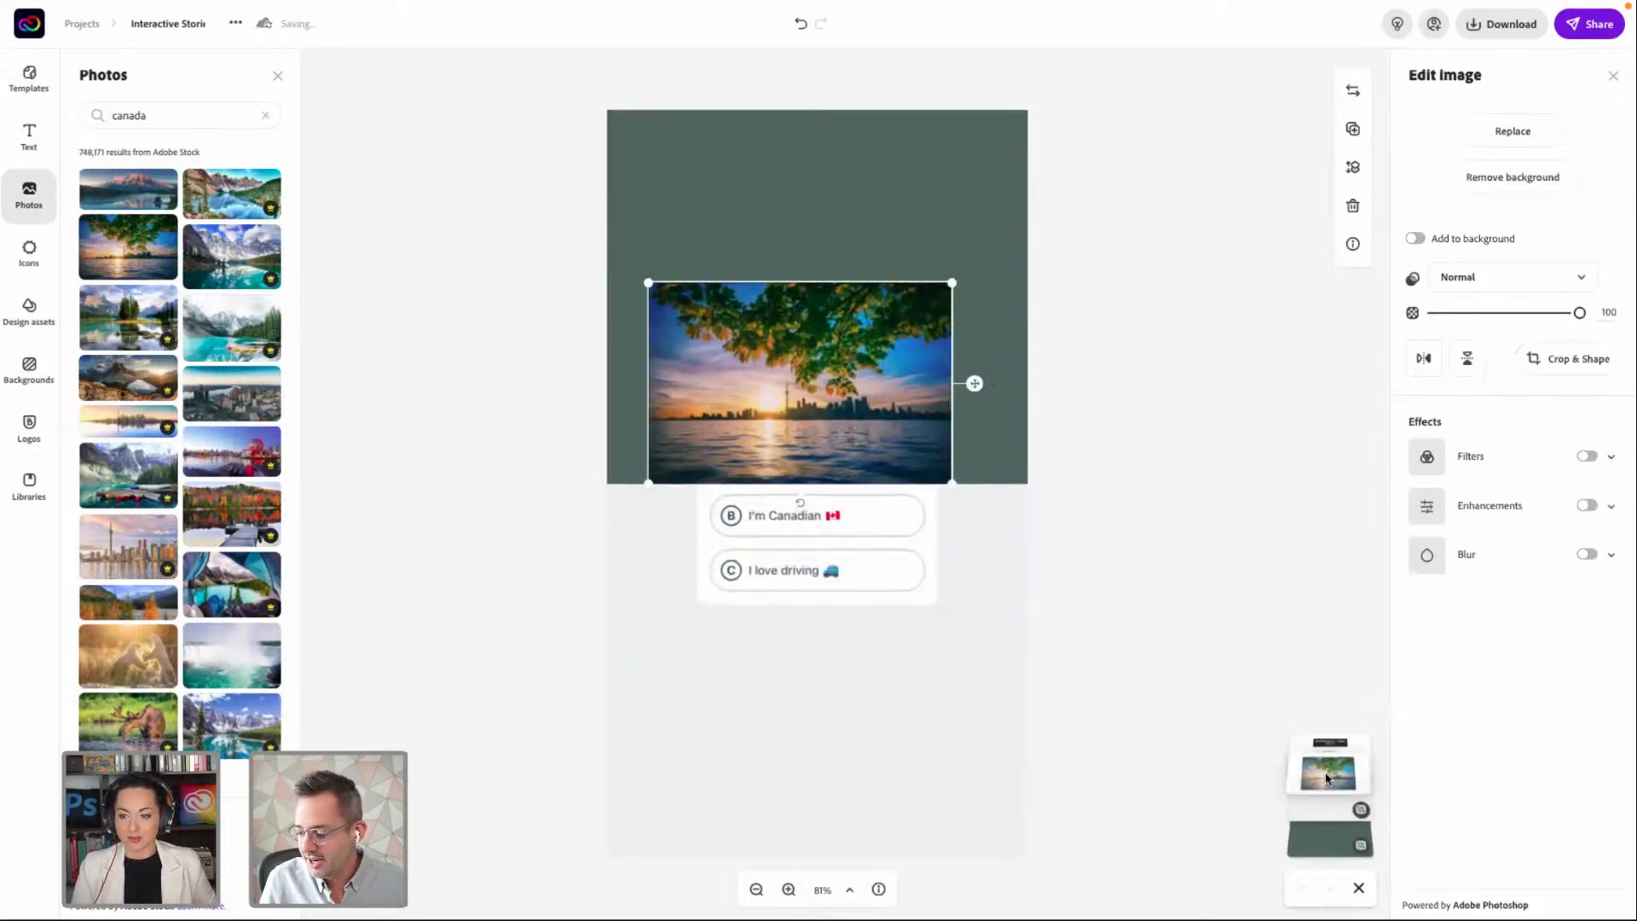
Enlarge the skyline photo until it fills the whole story behind the quiz sticker, and select the quiz sticker
{"action": "left_click_drag", "start_coordinate": [951, 283], "coordinate": [1169, 47]}
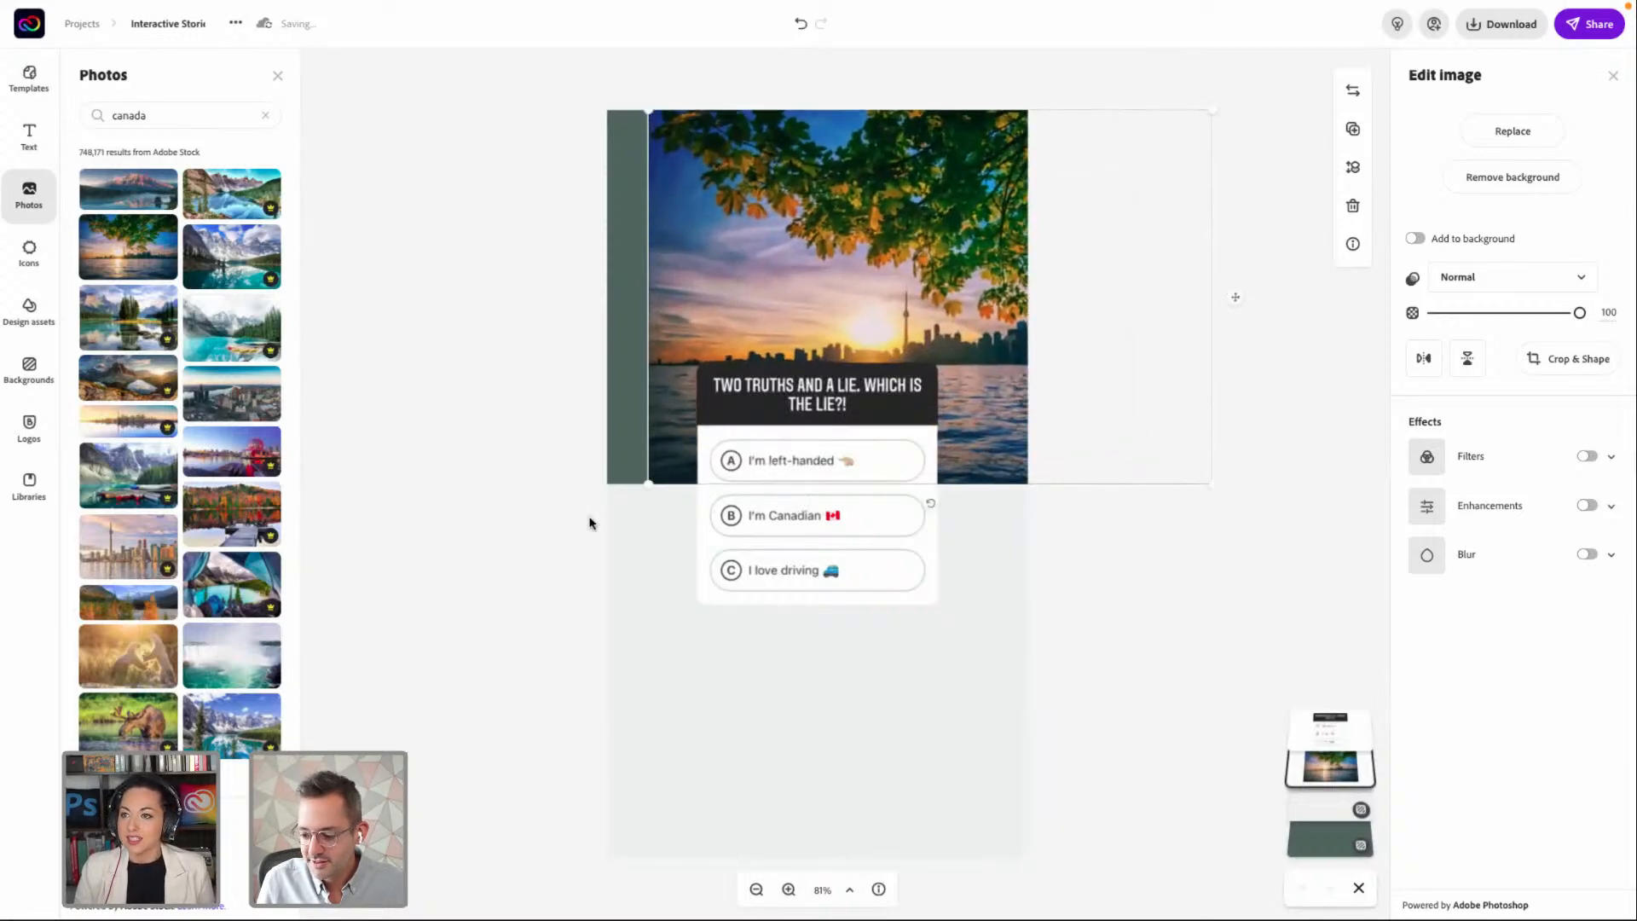
{"action": "left_click_drag", "start_coordinate": [648, 479], "coordinate": [411, 857]}
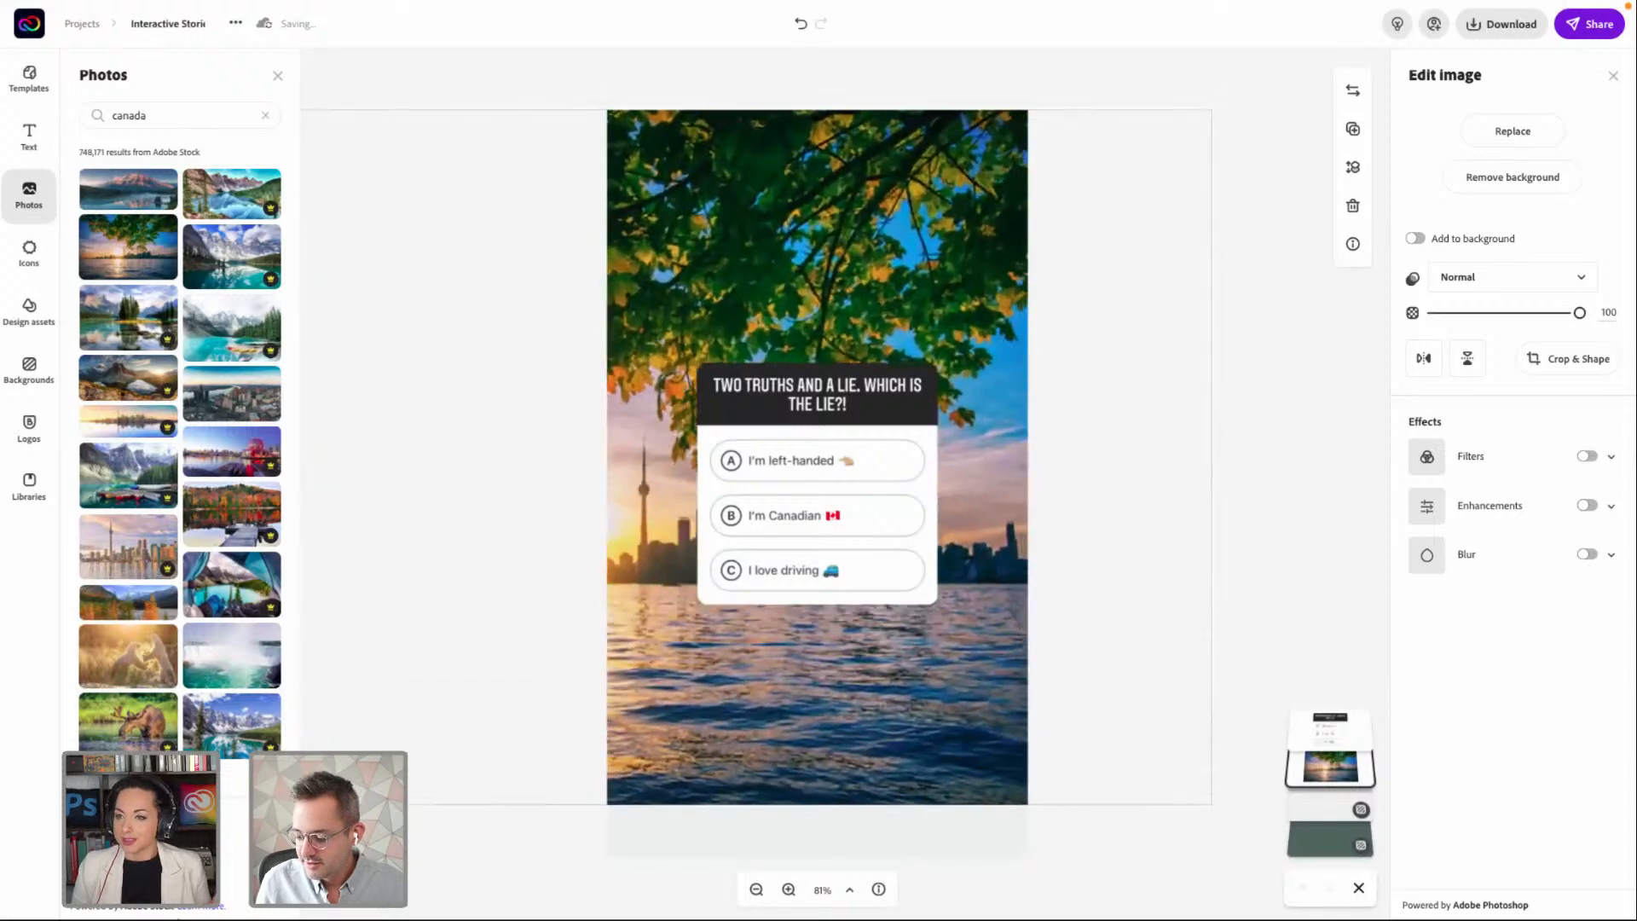
{"action": "left_click_drag", "start_coordinate": [170, 803], "coordinate": [70, 869]}
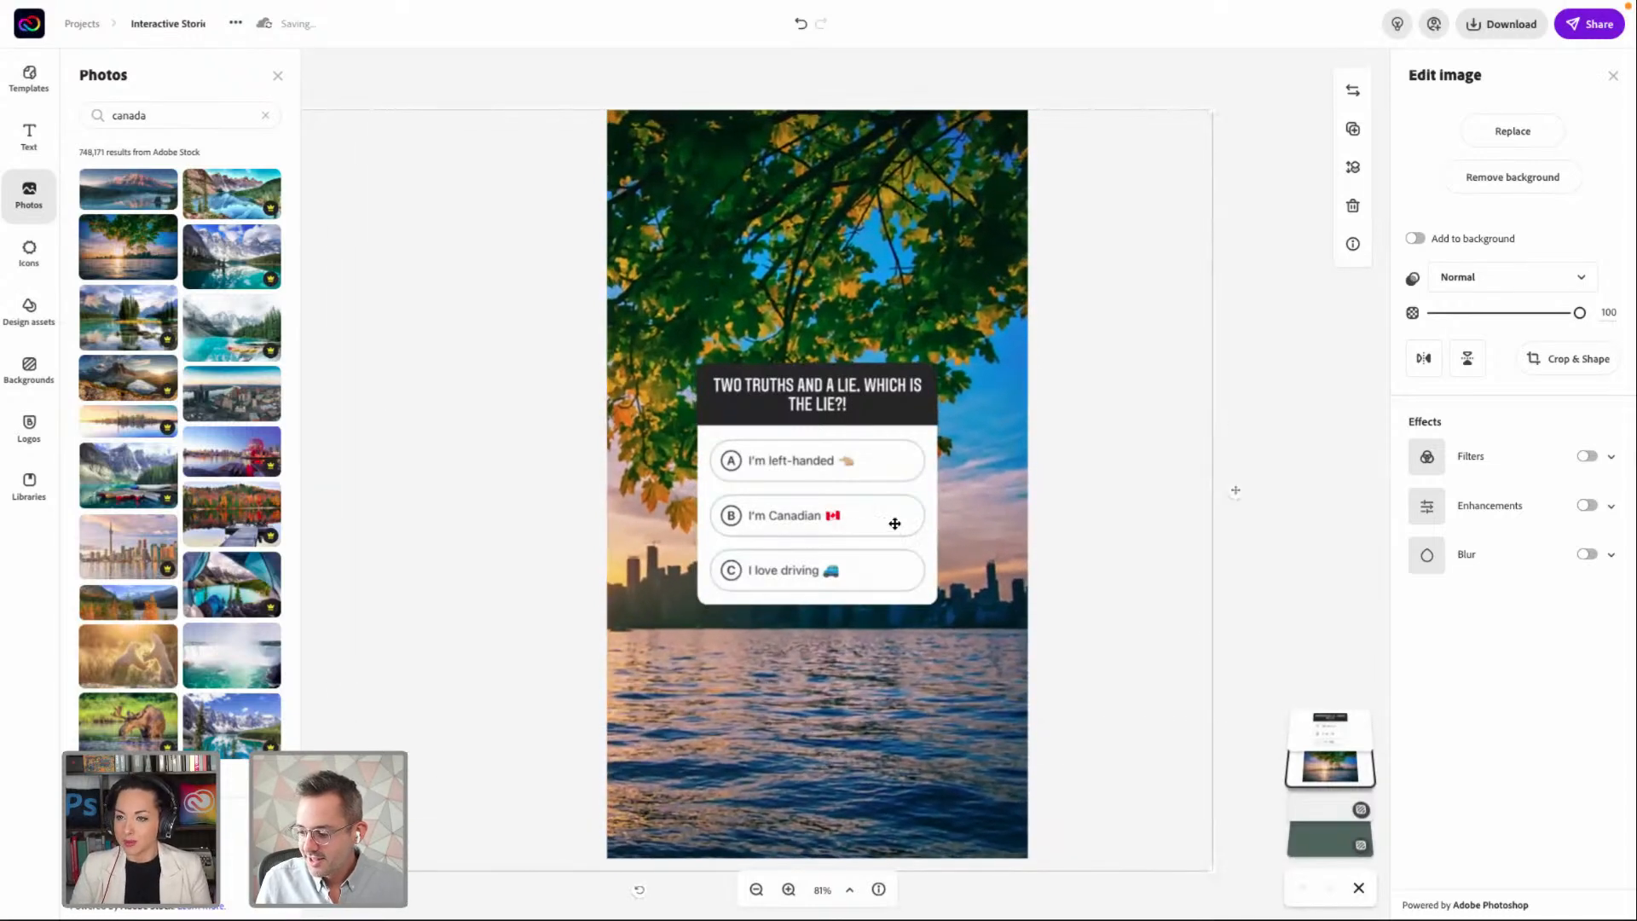
{"action": "left_click", "coordinate": [1248, 423]}
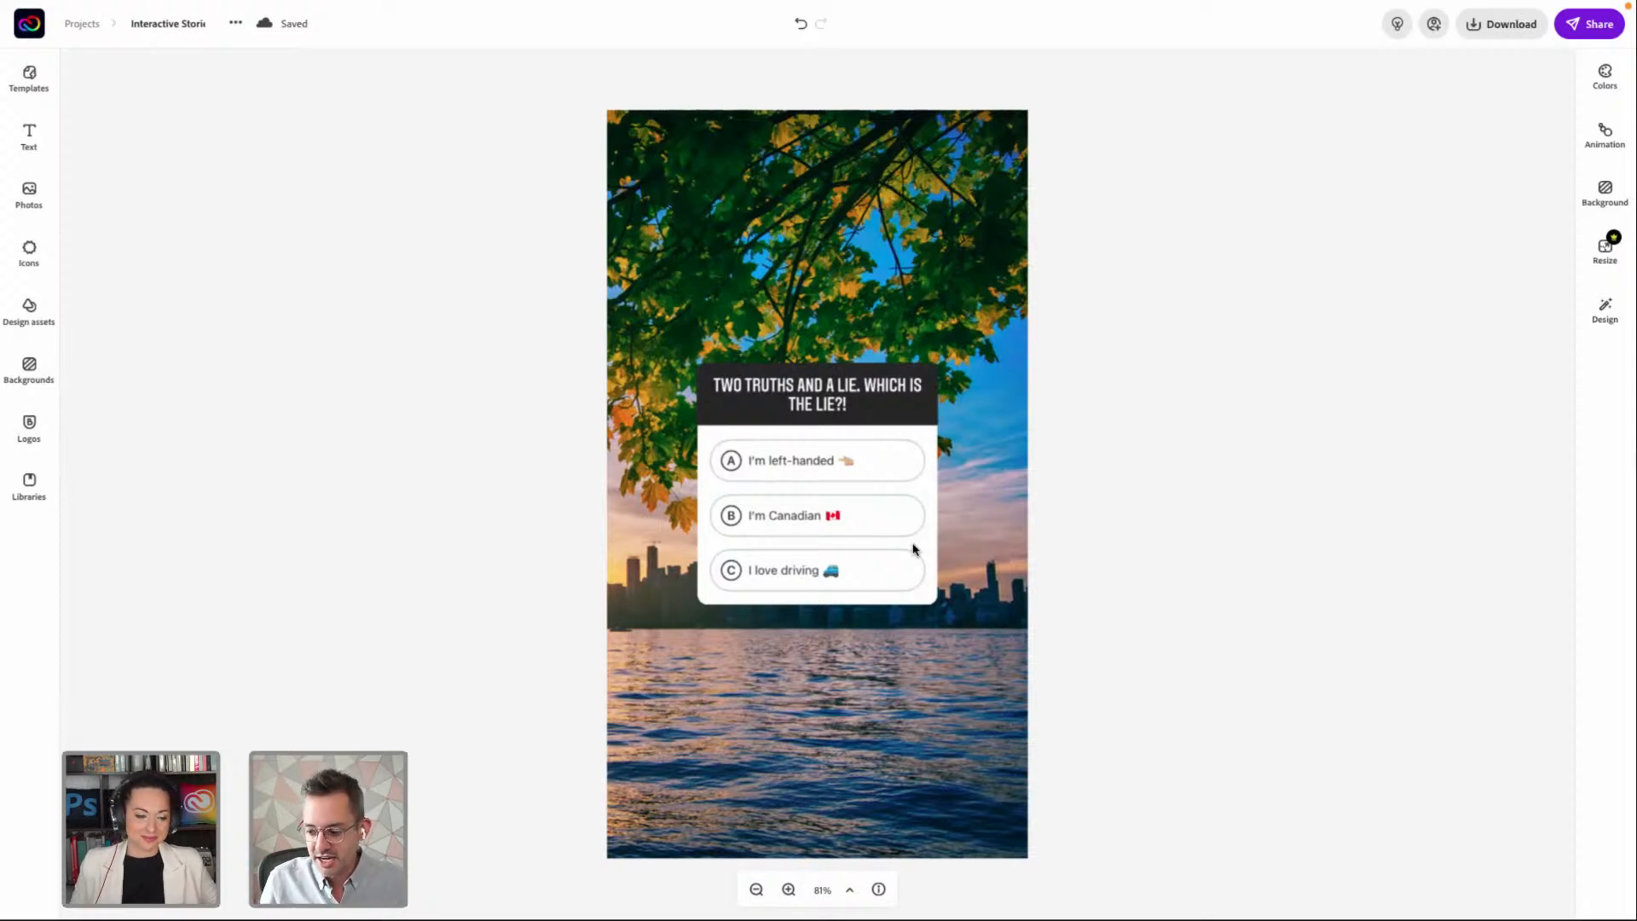
{"action": "left_click", "coordinate": [829, 390]}
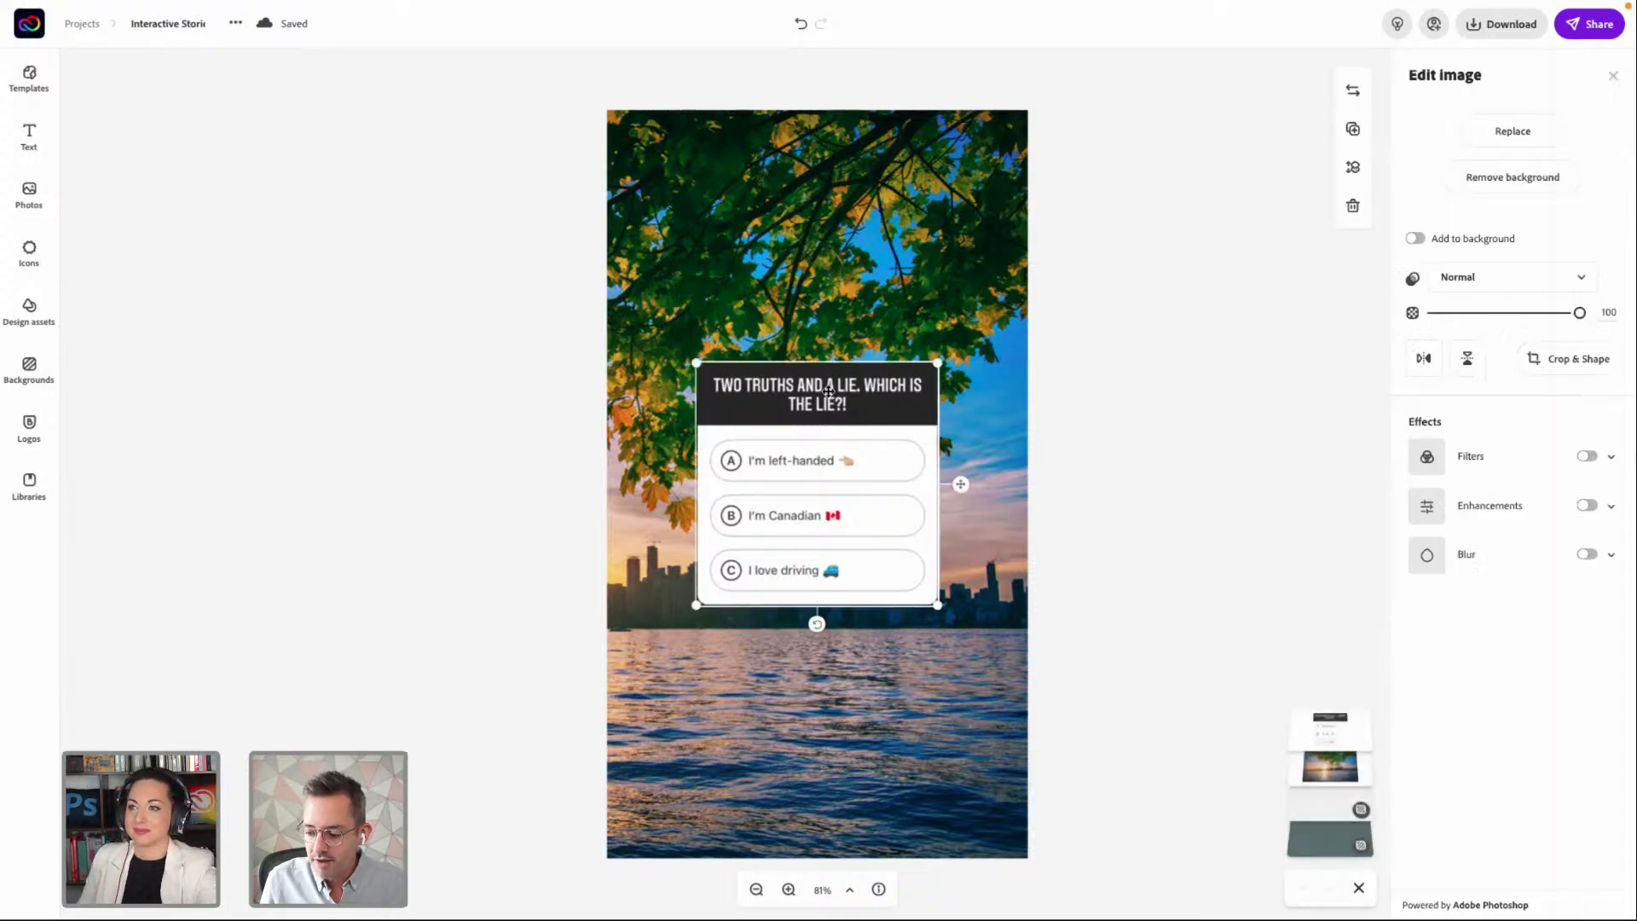